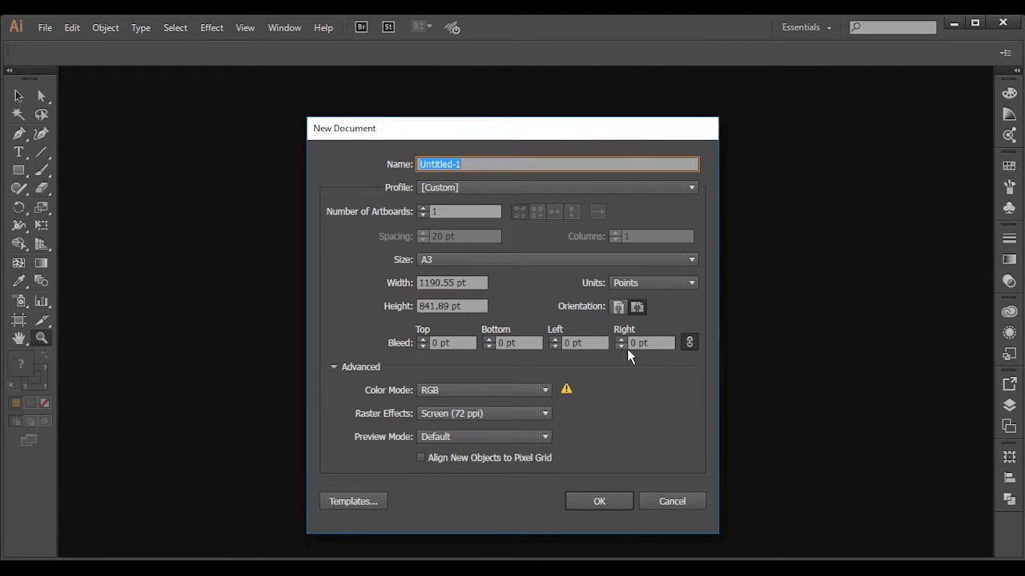
- Choose A4 as the page size and create the new landscape document
left_click(444, 263)
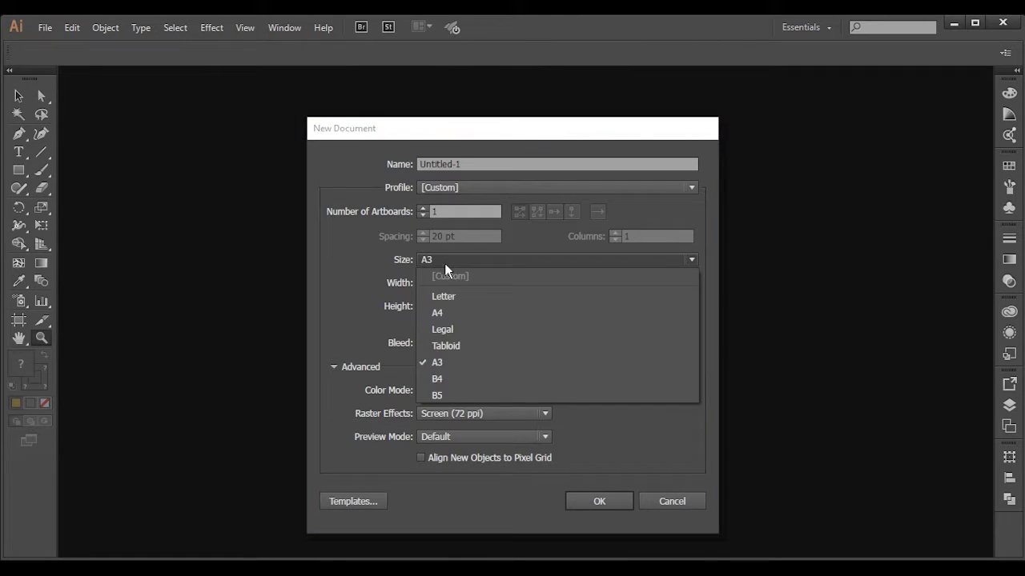
left_click(468, 312)
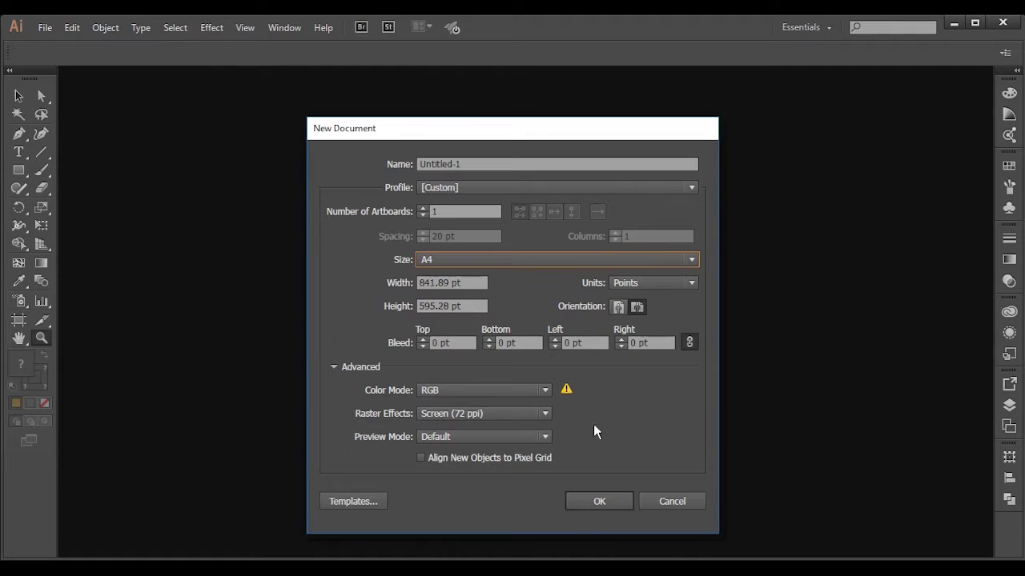
left_click(578, 503)
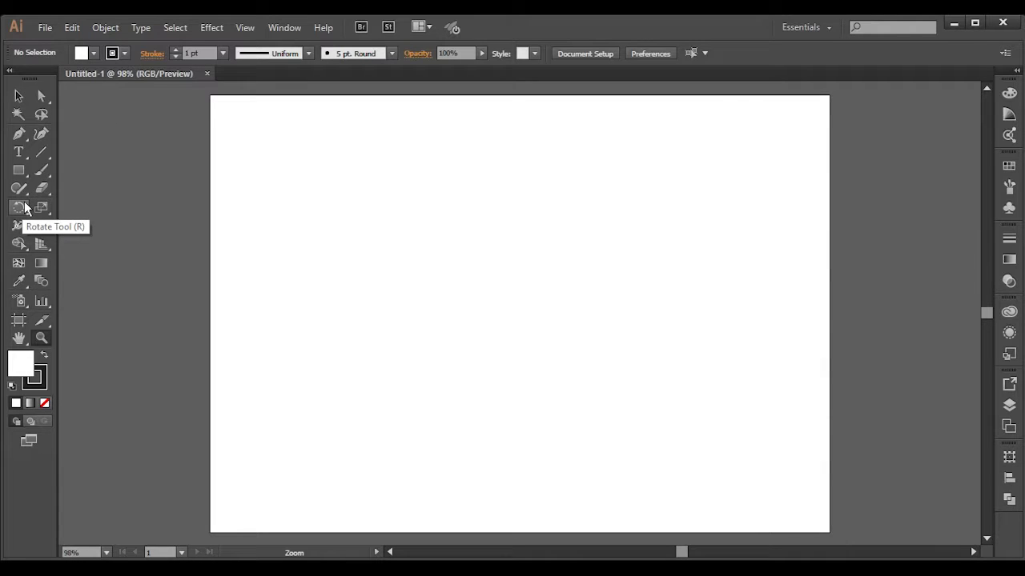
- Draw a wide rectangle near the top-left of the artboard
left_click(18, 170)
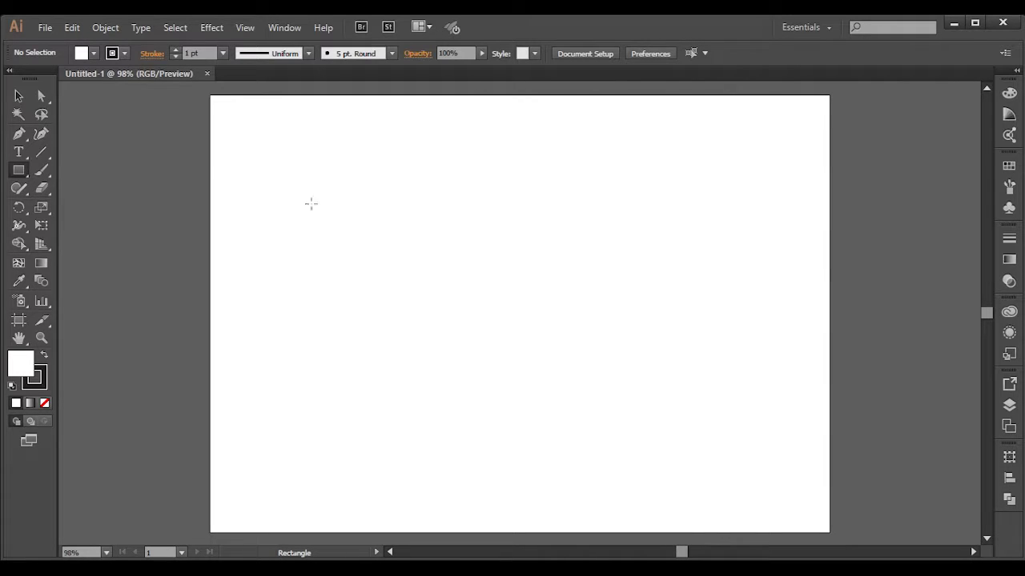
mouse_move(308, 194)
left_mouse_down()
mouse_move(472, 244)
mouse_move(483, 239)
left_mouse_up()
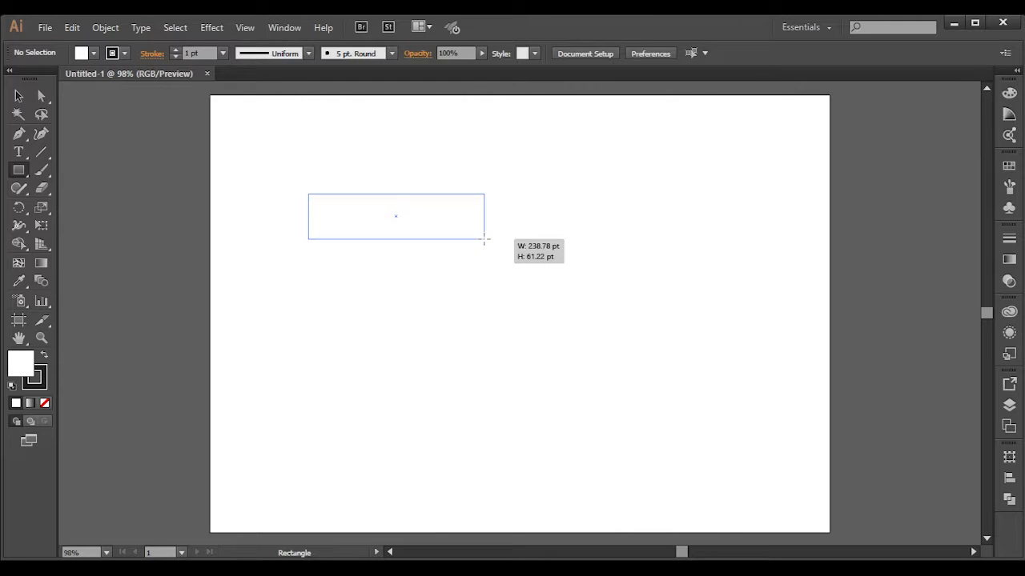
left_click_drag(483, 239, 484, 239)
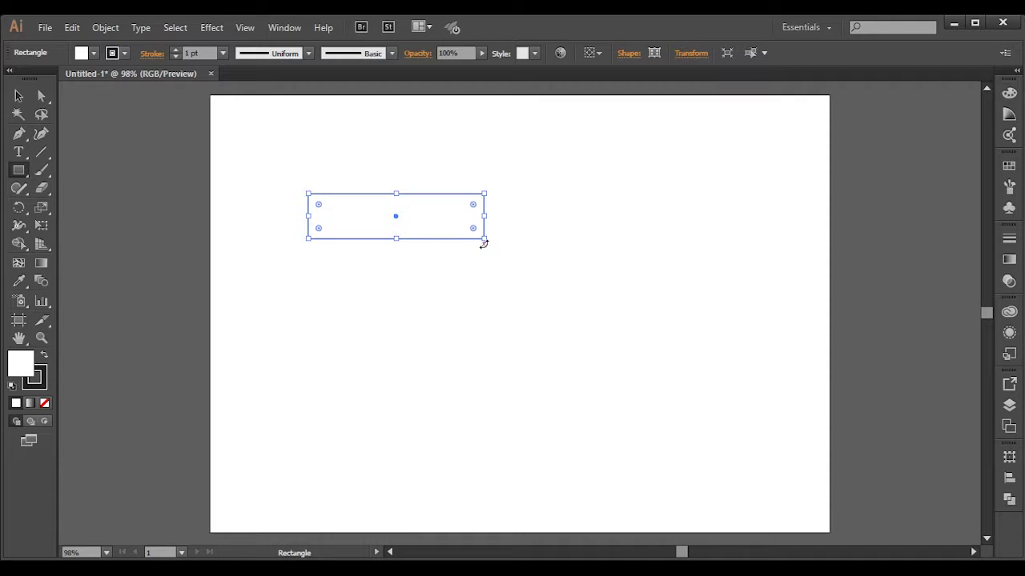
- Make the rectangle solid dark 231F20 fill with no stroke
left_click(42, 390)
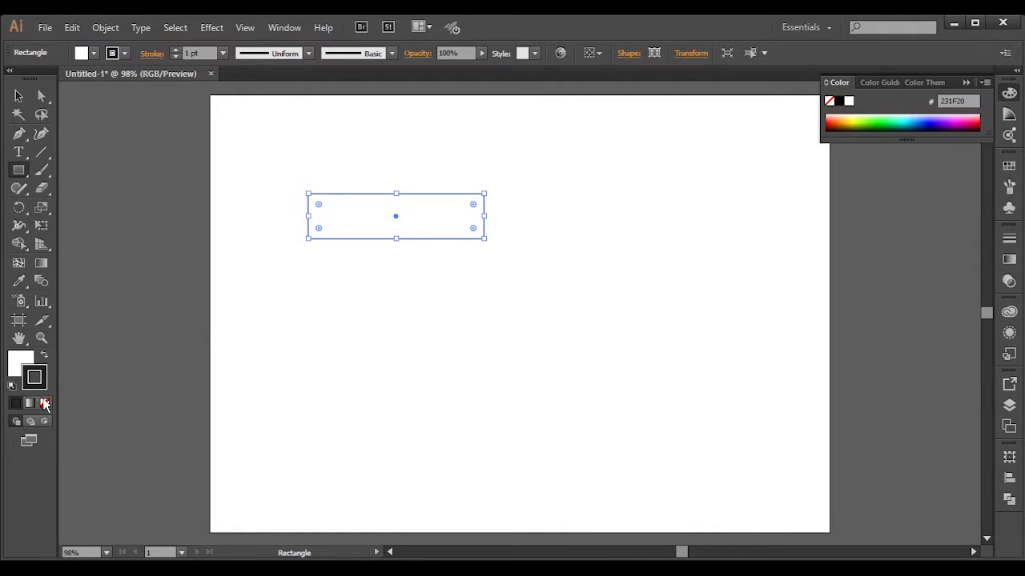
left_click(43, 358)
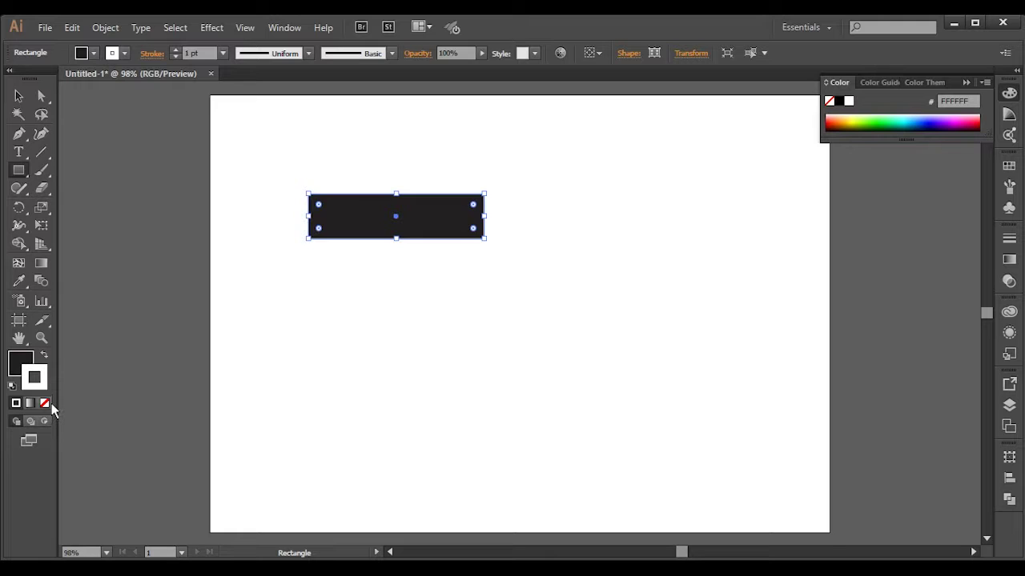
left_click(24, 364)
left_click(47, 384)
left_click(46, 407)
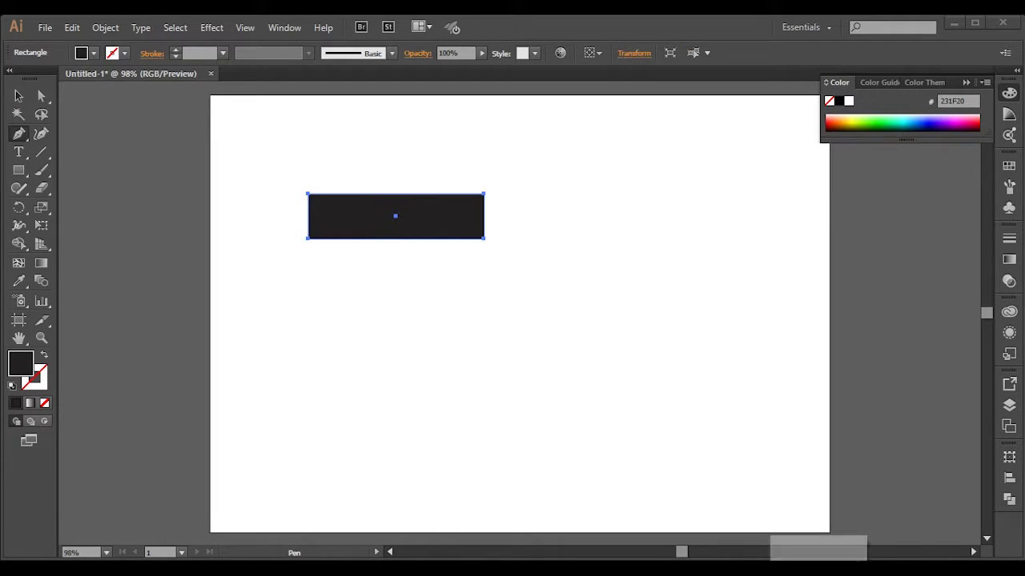
key("p")
left_click(19, 172)
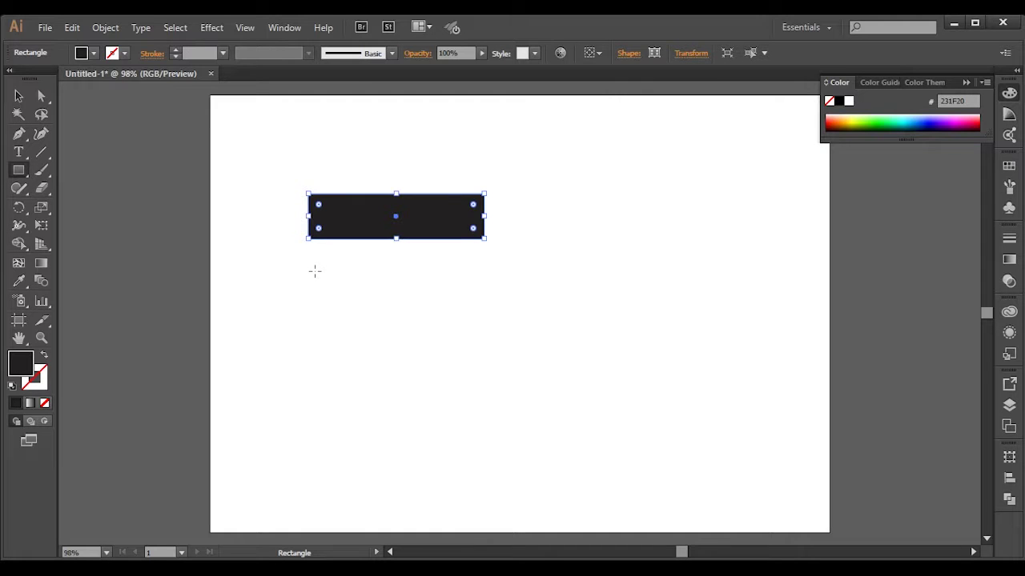
- Draw a circle as tall as the rectangle and move it to the rectangle's left
left_click(20, 171)
left_click(84, 206)
left_click_drag(338, 216, 361, 237)
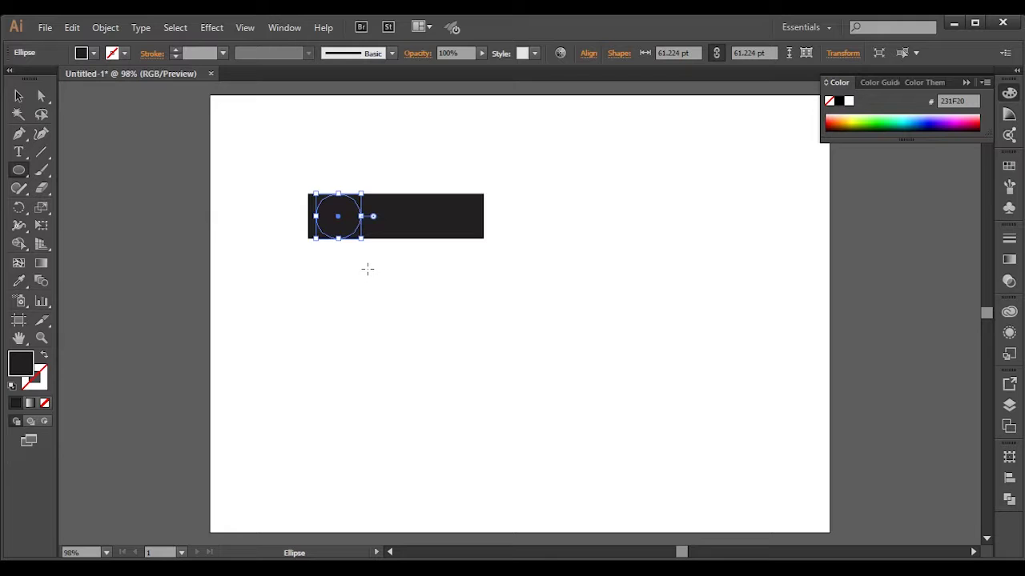
key("v")
left_click_drag(340, 205, 247, 214)
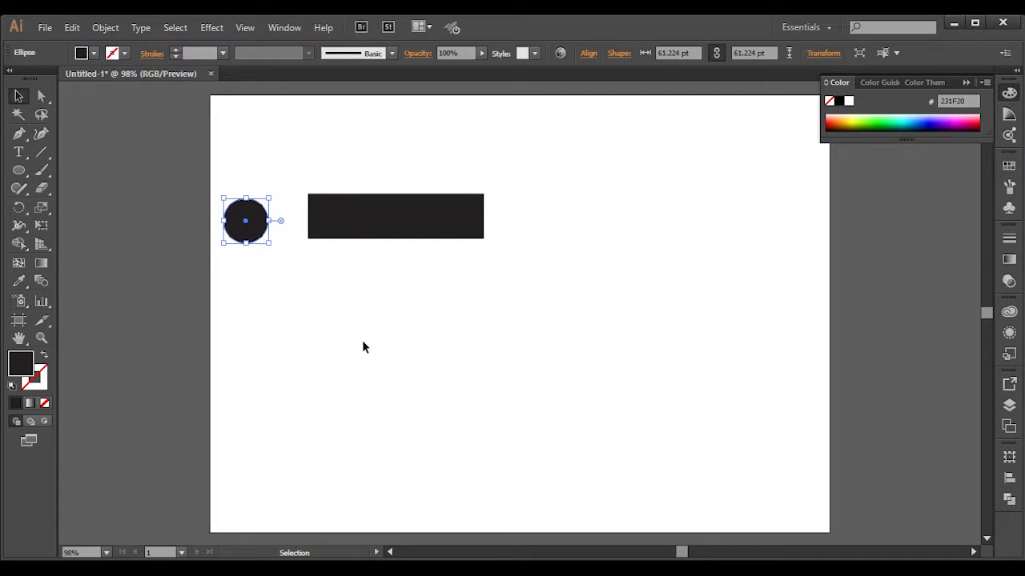
- Paste two copies of the black rectangle, stacked at the artboard's right
left_click(441, 230)
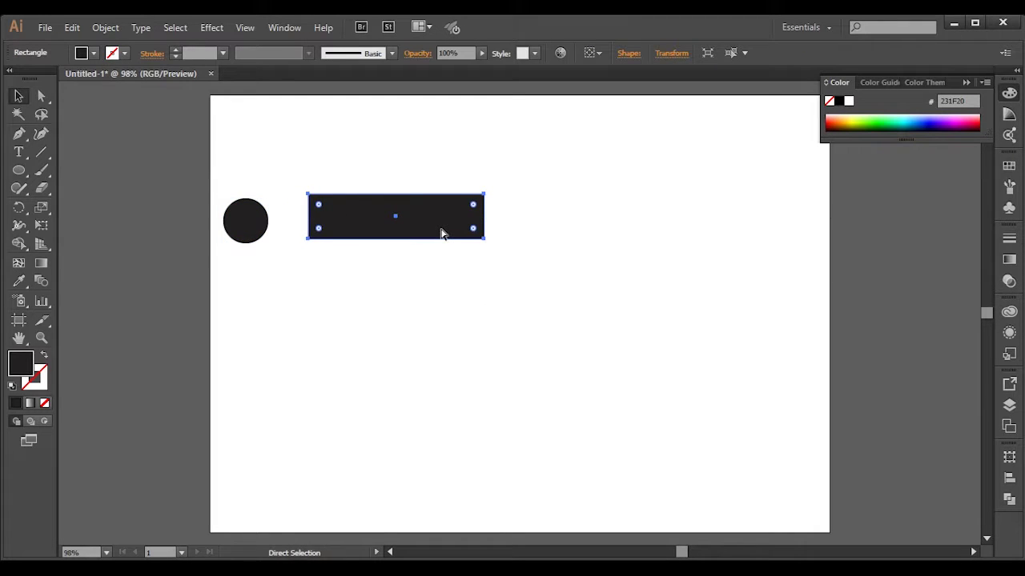
key("ctrl+c")
key("ctrl+v")
left_click_drag(520, 313, 696, 199)
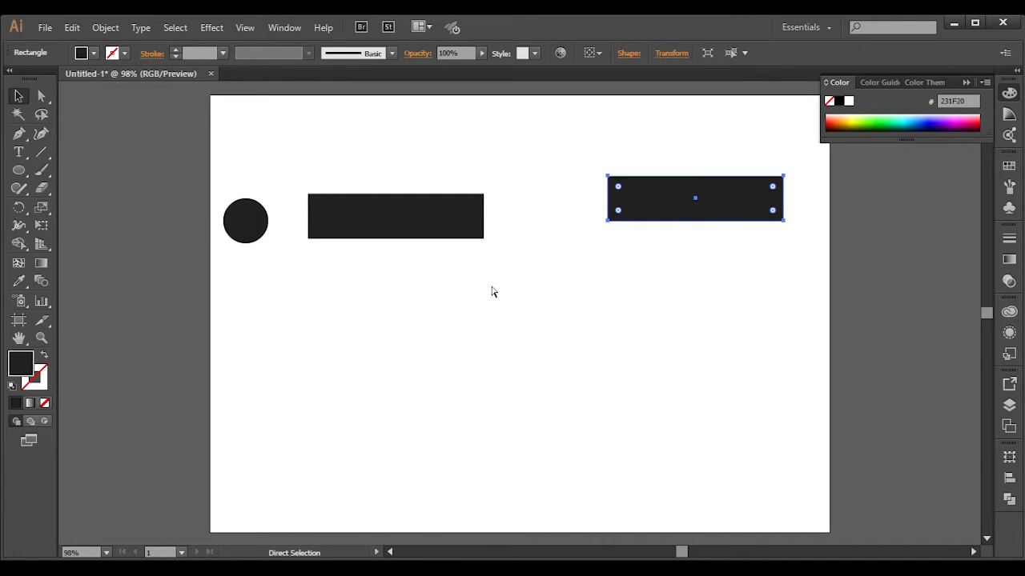
key("ctrl+v")
mouse_move(496, 316)
left_mouse_down()
mouse_move(718, 331)
mouse_move(672, 270)
left_mouse_up()
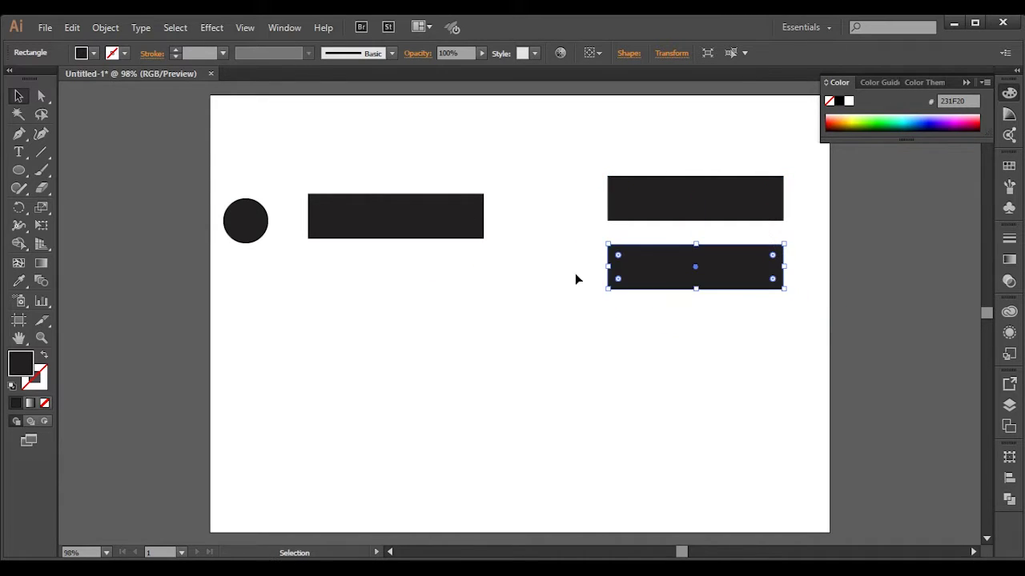
- Overlap the circle on the rectangle's left end and unite them with Pathfinder
left_click(258, 230)
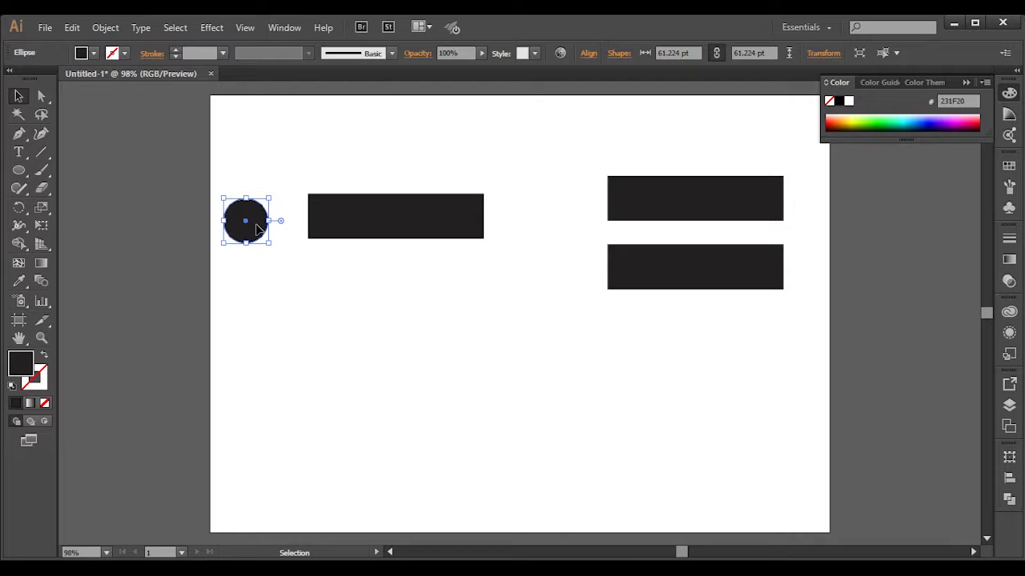
left_click_drag(240, 234, 301, 230)
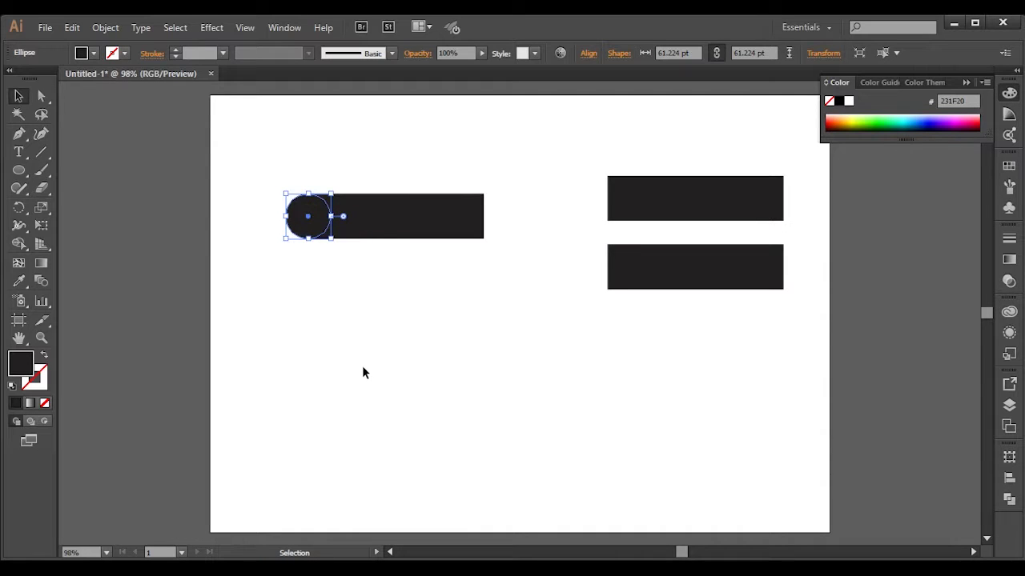
left_click(400, 223)
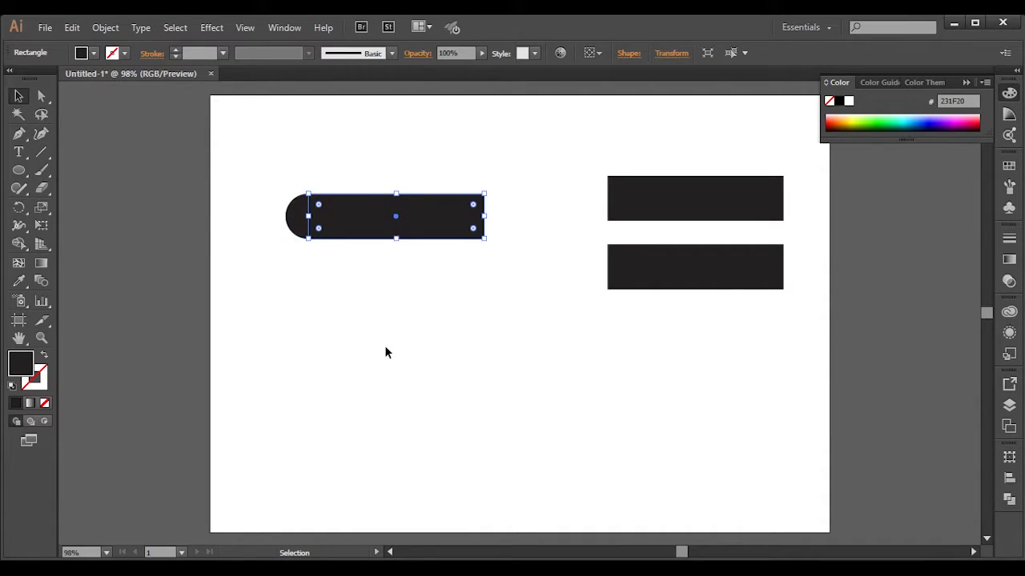
left_click(300, 231, "shift")
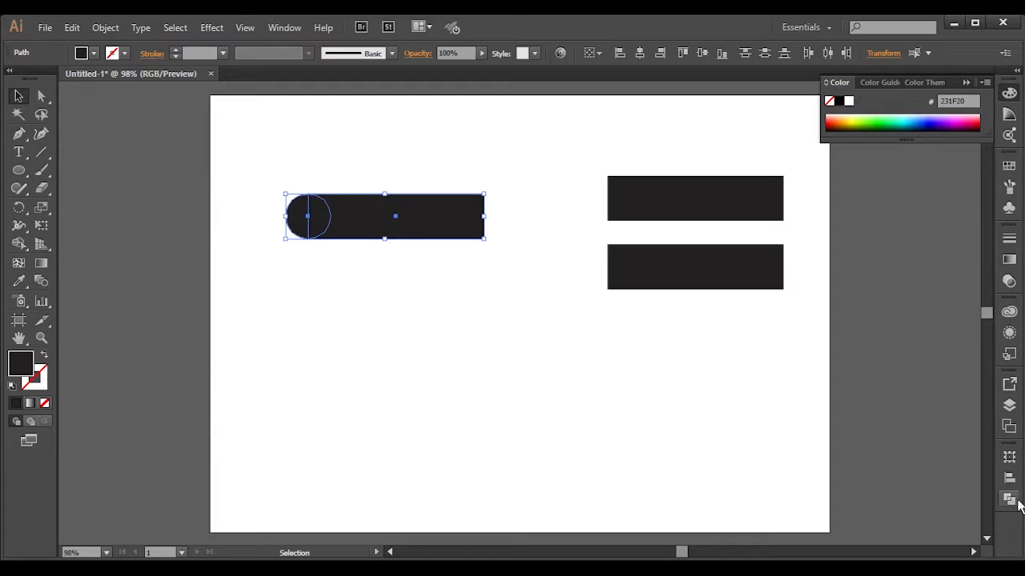
left_click(1010, 500)
left_click(835, 481)
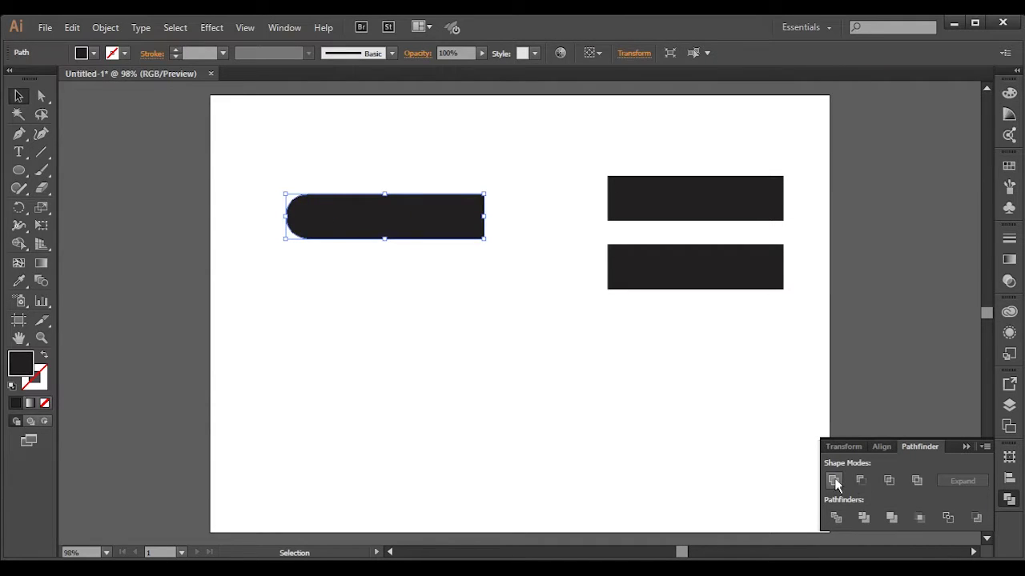
left_click(266, 405)
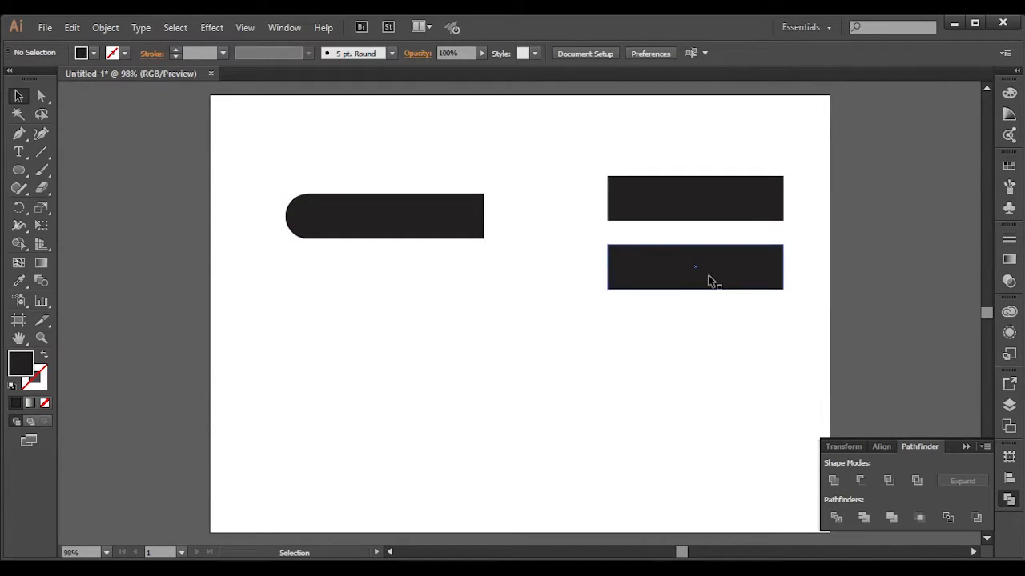
- Move the lower-right rectangle under the rounded bar and tilt it about 45 degrees
left_click_drag(708, 280, 473, 296)
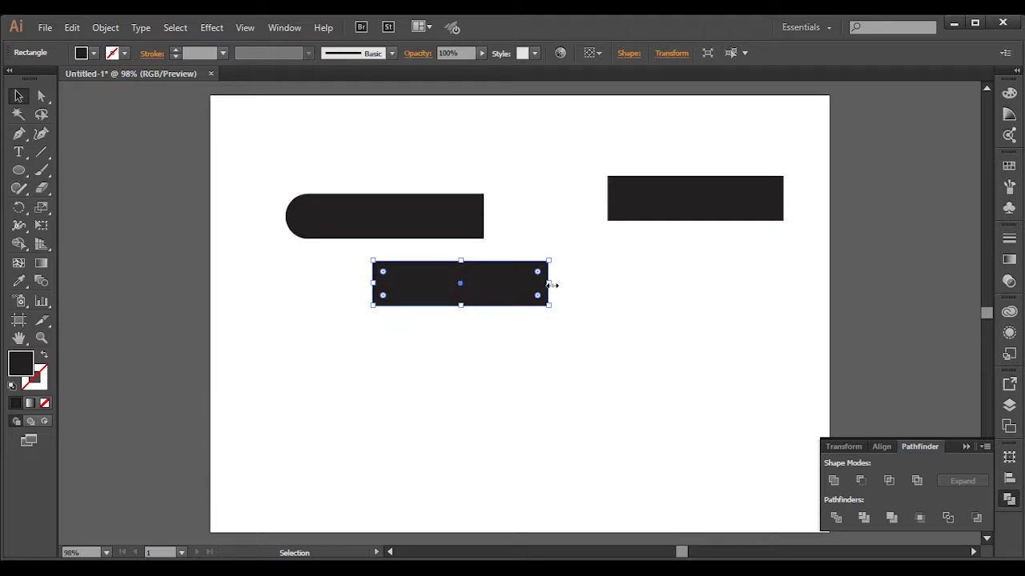
left_click_drag(552, 307, 521, 385)
mouse_move(490, 325)
left_mouse_down()
mouse_move(537, 313)
mouse_move(521, 315)
left_mouse_up()
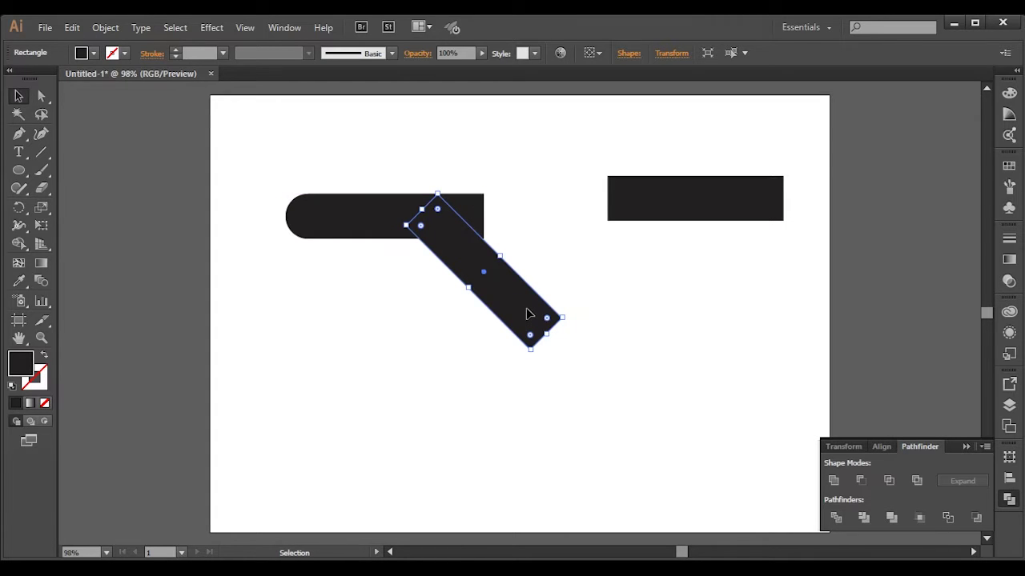
left_click(648, 291)
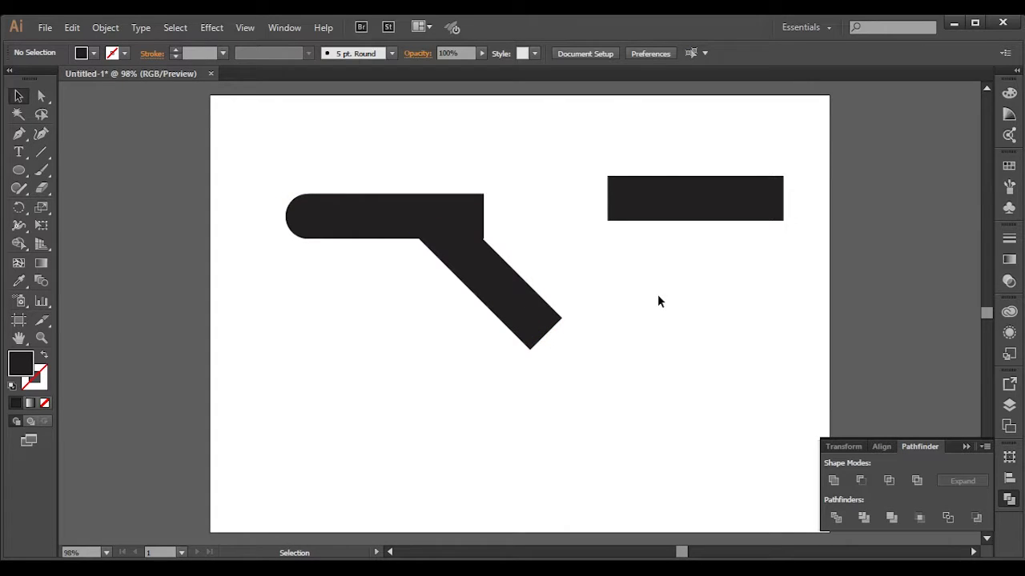
left_click_drag(498, 300, 544, 296)
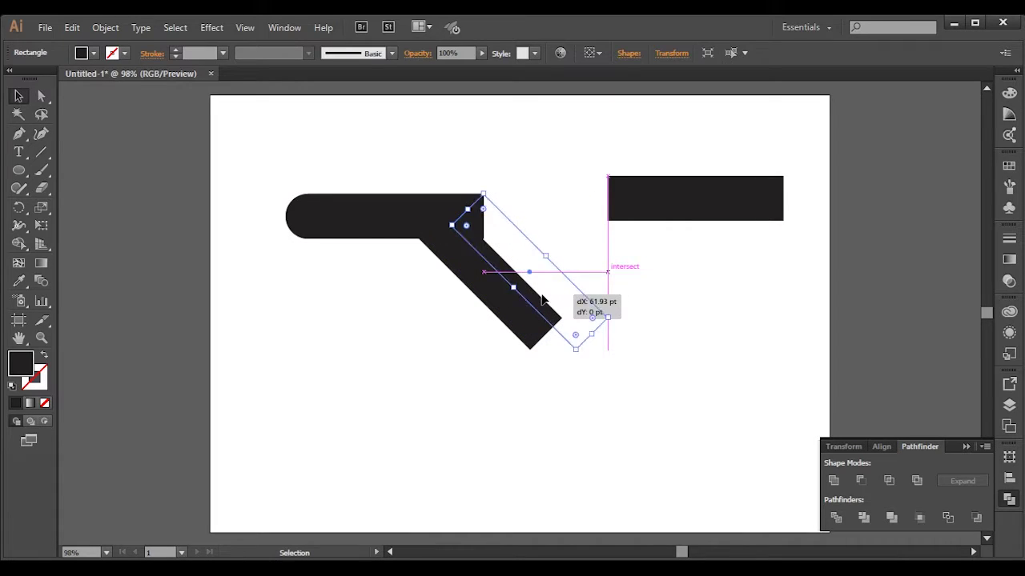
left_click(718, 355)
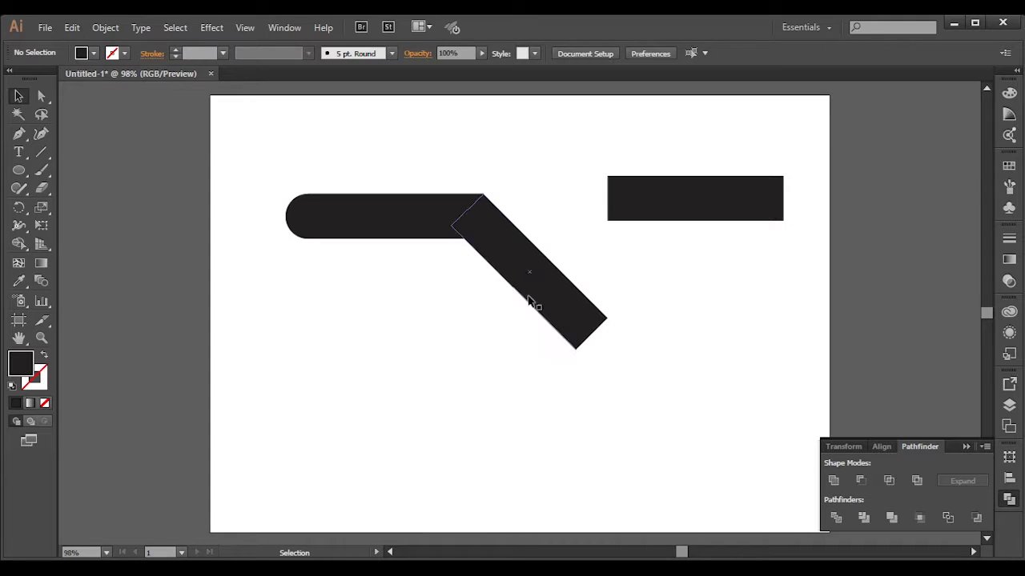
left_click_drag(547, 298, 514, 298)
- Steepen the diagonal bar, join it to the rounded bar, and shorten it to about 294 pt
mouse_move(377, 227)
left_mouse_down()
mouse_move(297, 226)
mouse_move(315, 222)
left_mouse_up()
mouse_move(493, 272)
left_mouse_down()
mouse_move(449, 271)
mouse_move(459, 282)
left_mouse_up()
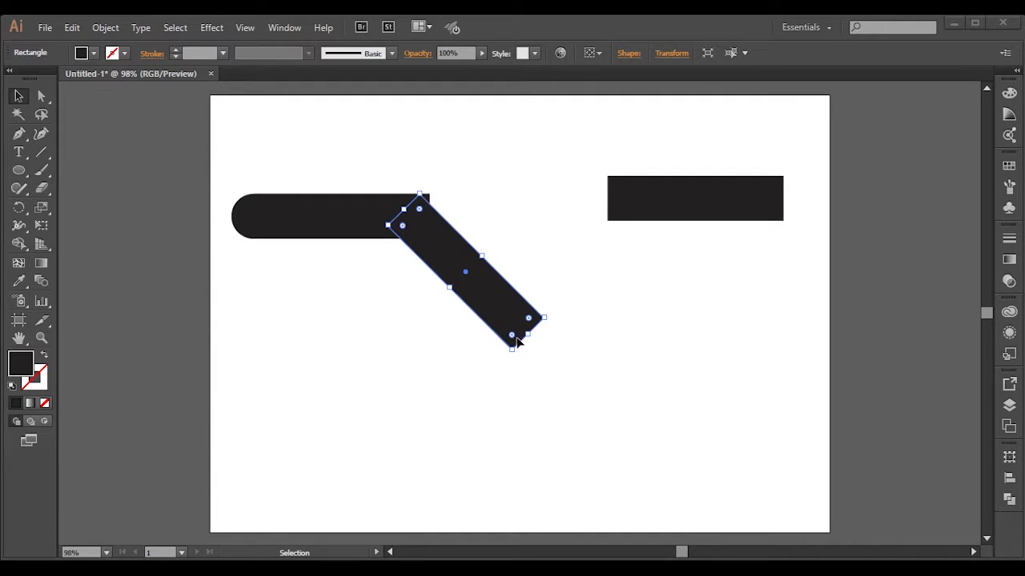
mouse_move(529, 337)
left_mouse_down()
mouse_move(588, 393)
mouse_move(541, 426)
left_mouse_up()
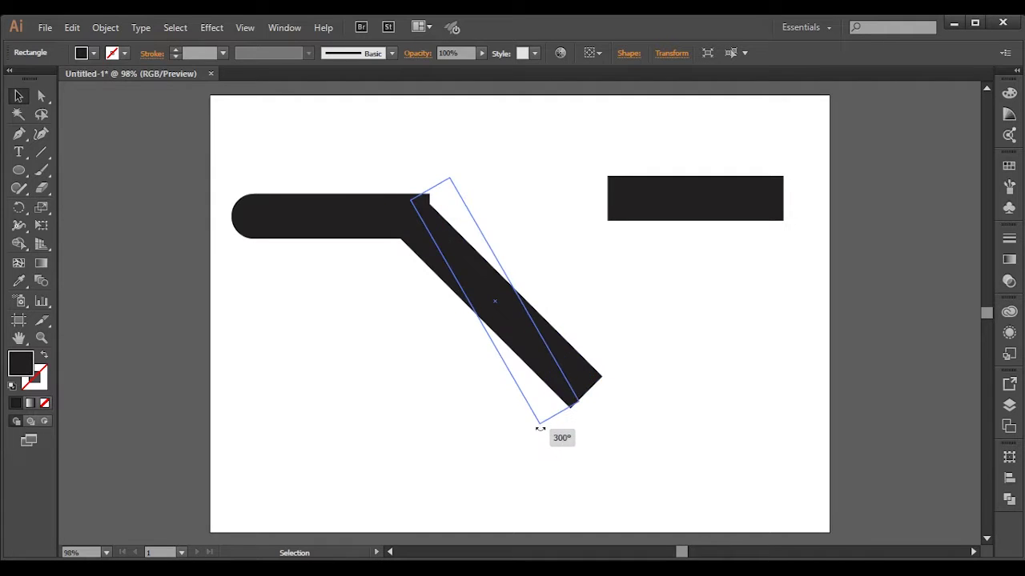
mouse_move(531, 364)
left_mouse_down()
mouse_move(469, 362)
mouse_move(436, 337)
left_mouse_up()
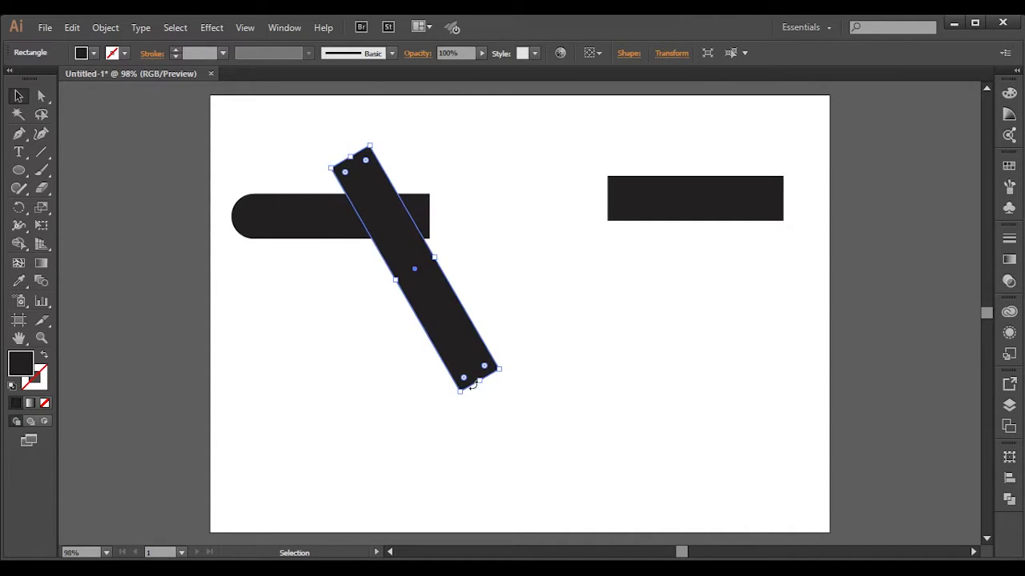
left_click_drag(478, 381, 460, 346)
left_click(496, 314)
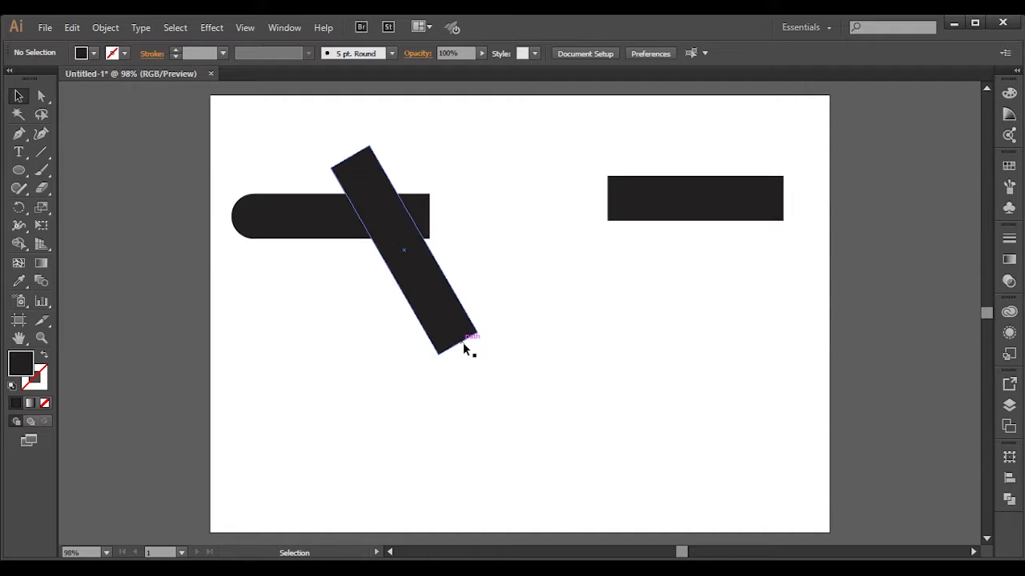
- Trim the rounded bar's left end, lengthen the diagonal bar slightly, and select both
left_click(247, 221)
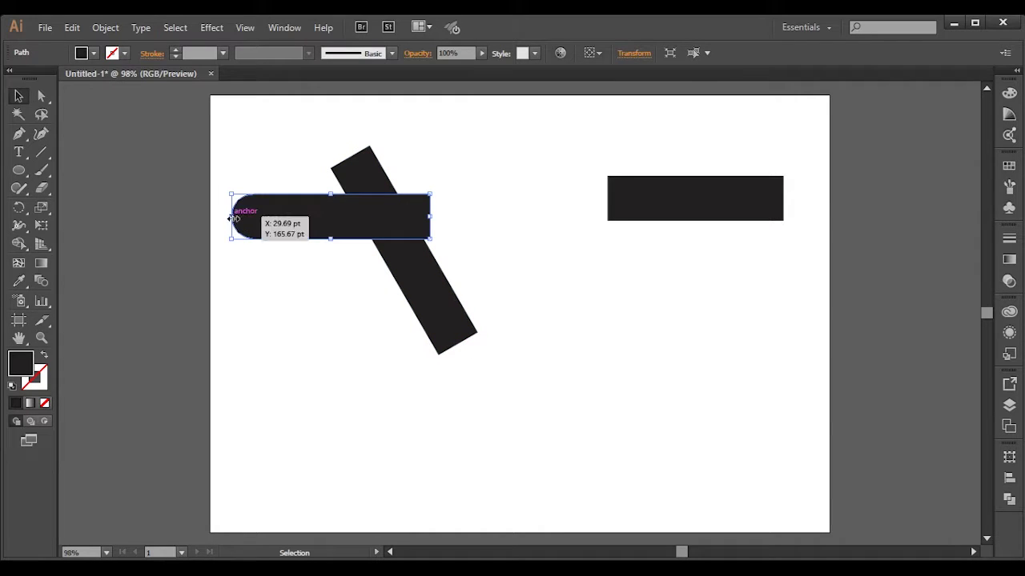
left_click_drag(232, 216, 253, 216)
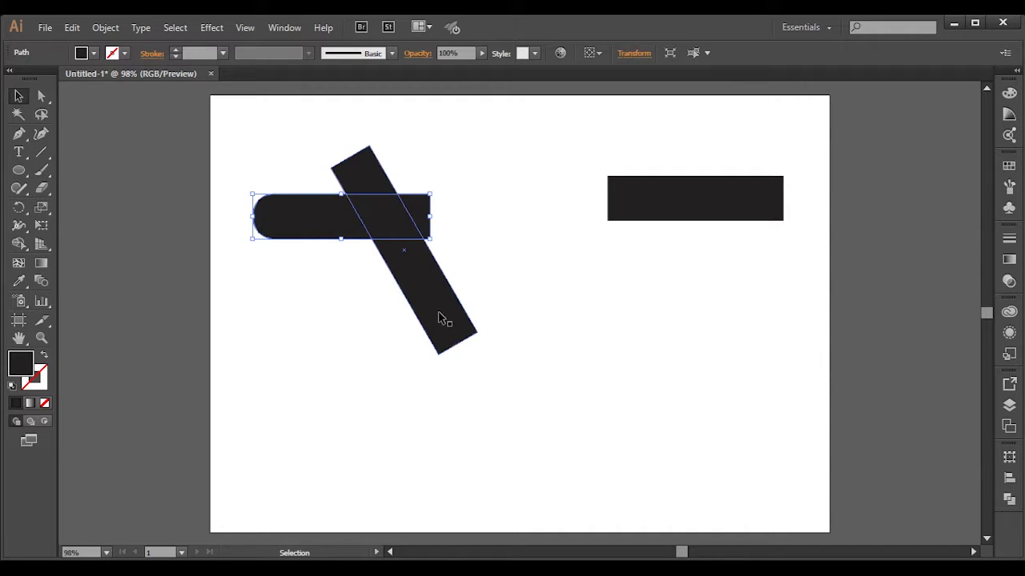
left_click(454, 343)
left_click_drag(460, 346, 465, 352)
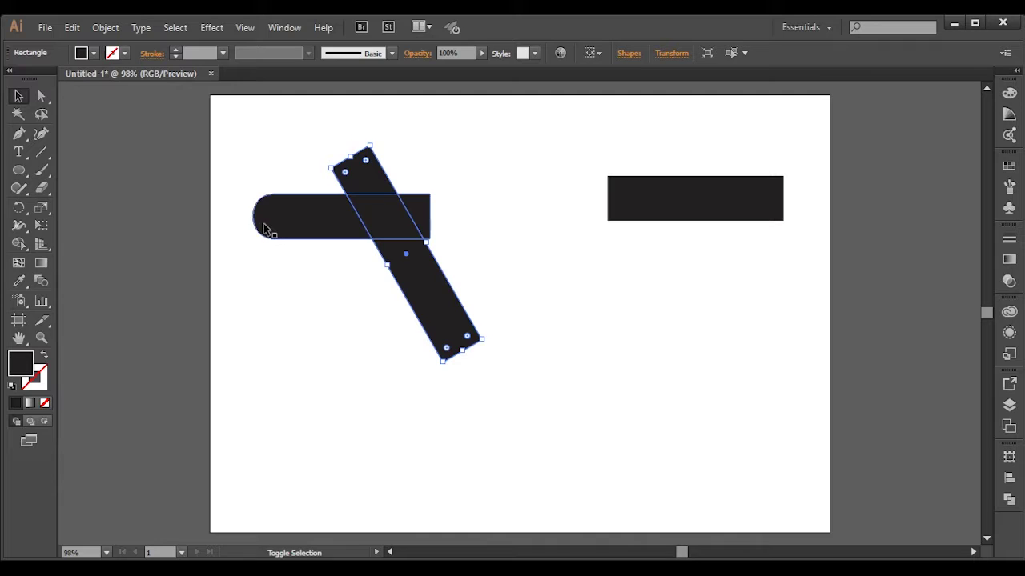
left_click(264, 226, "shift")
- Merge the bars with Shape Builder and delete the protruding corner triangles
left_click(19, 244)
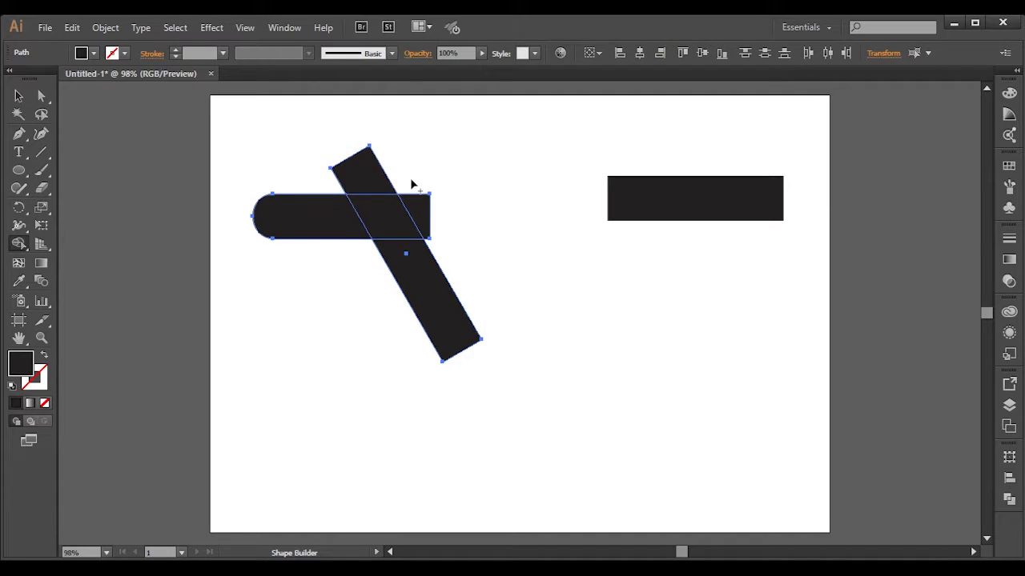
left_click_drag(411, 179, 436, 226)
left_click(416, 210, "alt")
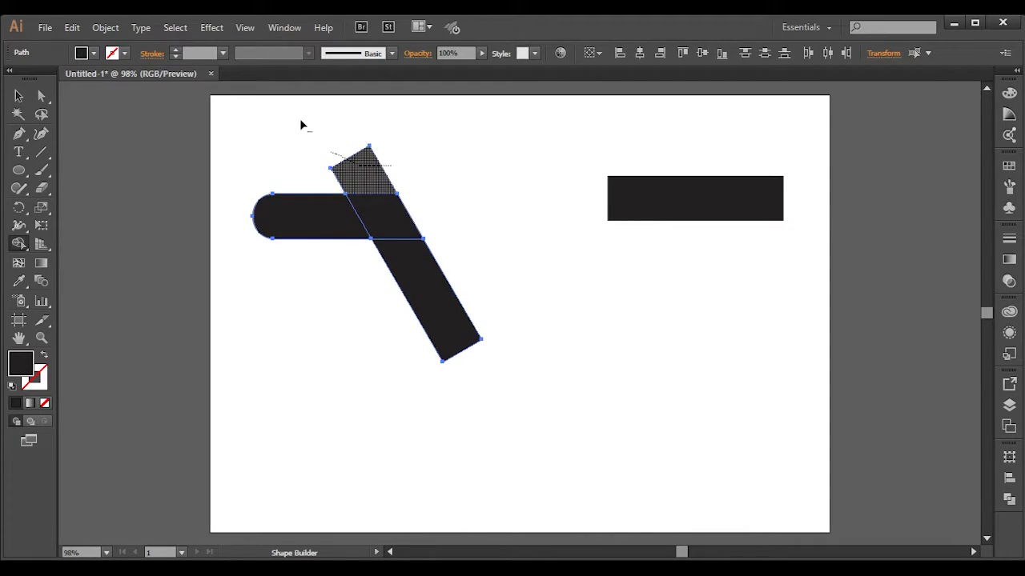
left_click_drag(301, 125, 304, 128)
left_click(19, 95)
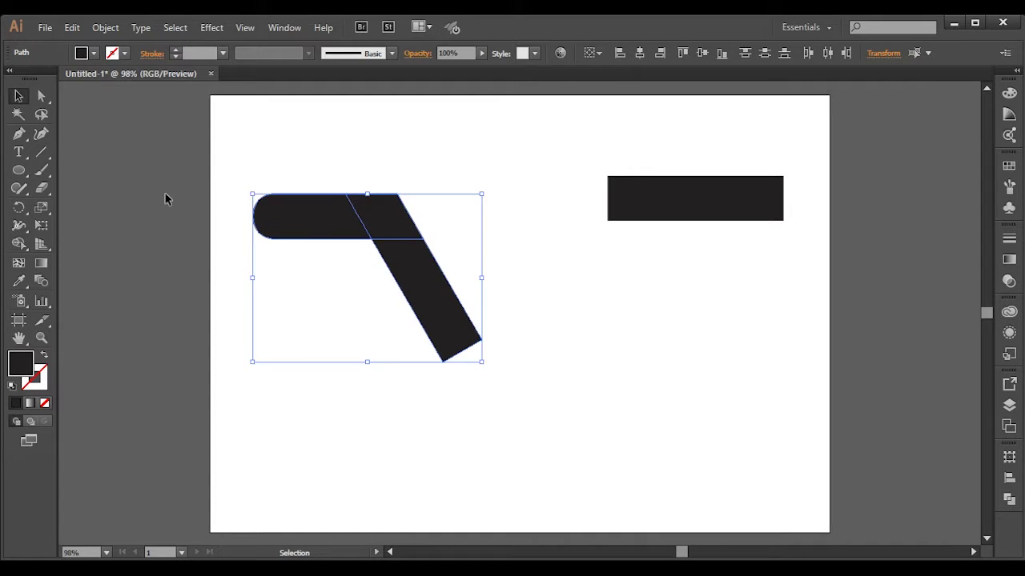
left_click(371, 434)
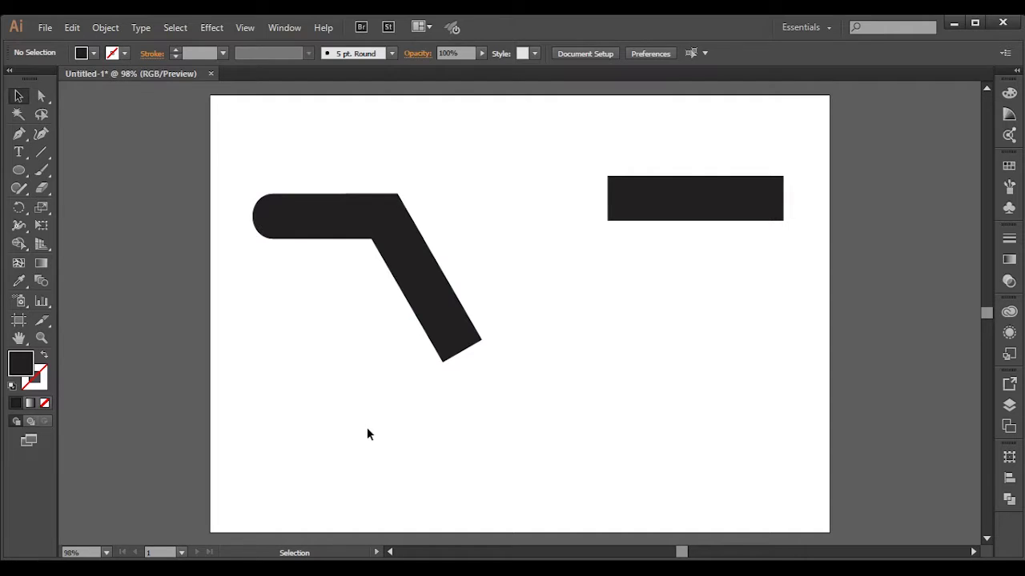
- Place the remaining rectangle flush at the diagonal bar's foot, widened rightward as the base
left_click_drag(674, 198, 500, 340)
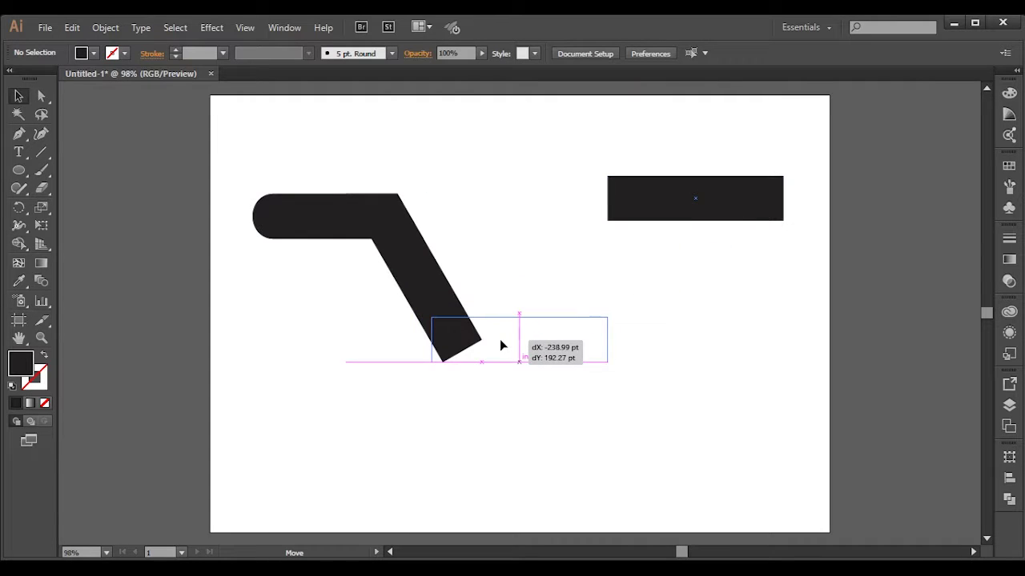
left_click_drag(500, 343, 481, 340)
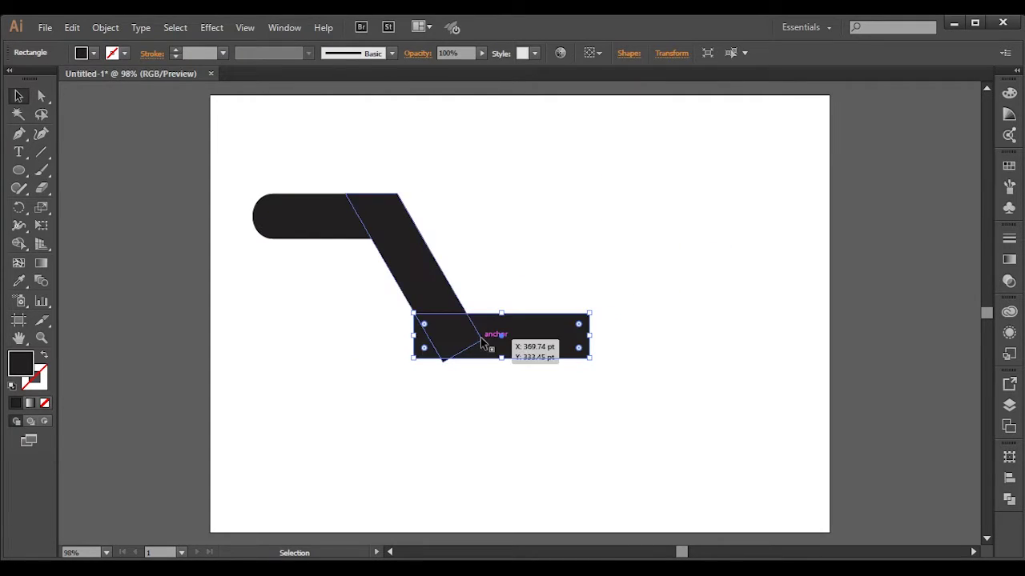
left_click_drag(590, 337, 656, 340)
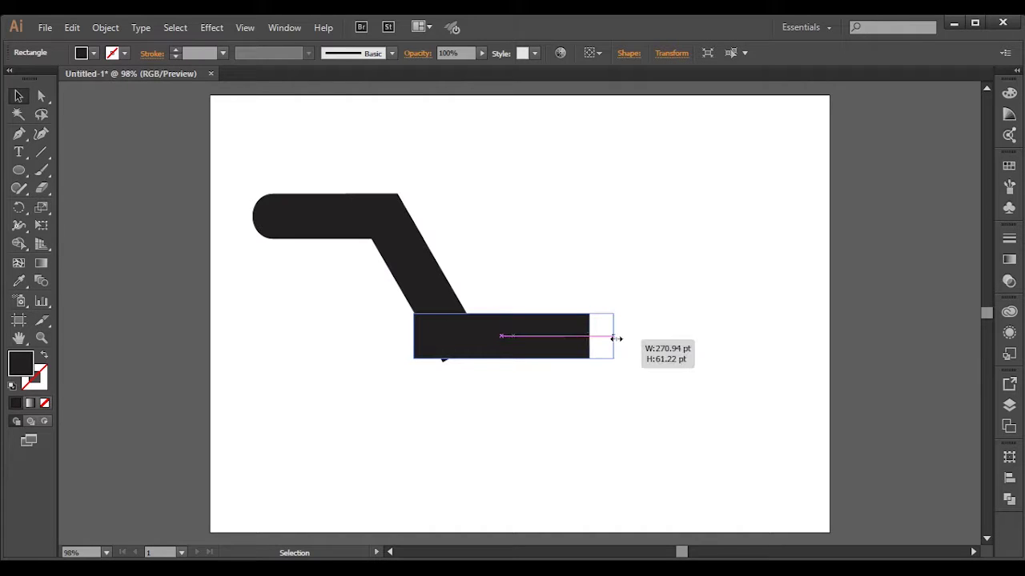
left_click_drag(491, 342, 476, 322)
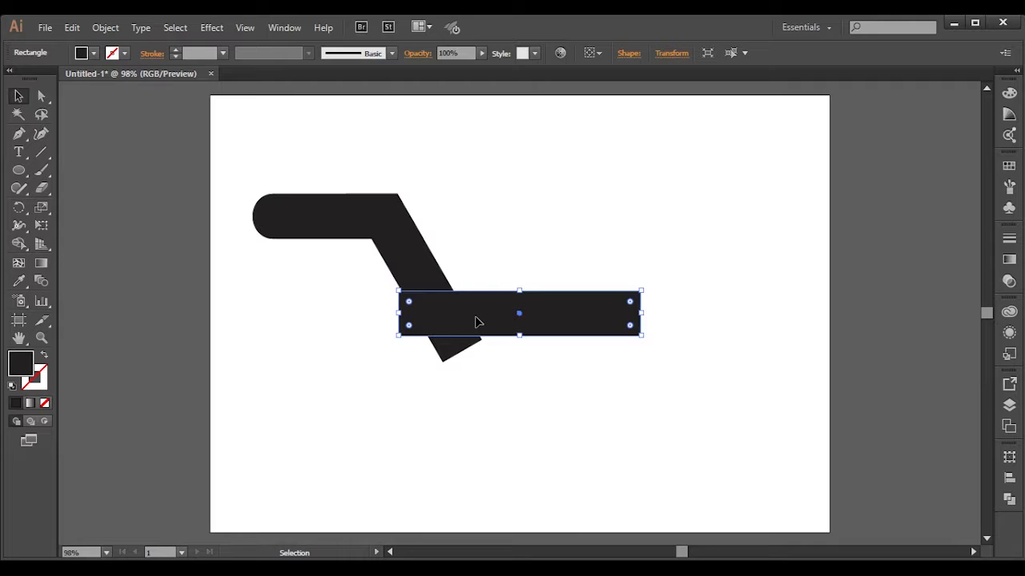
left_click_drag(475, 322, 481, 345)
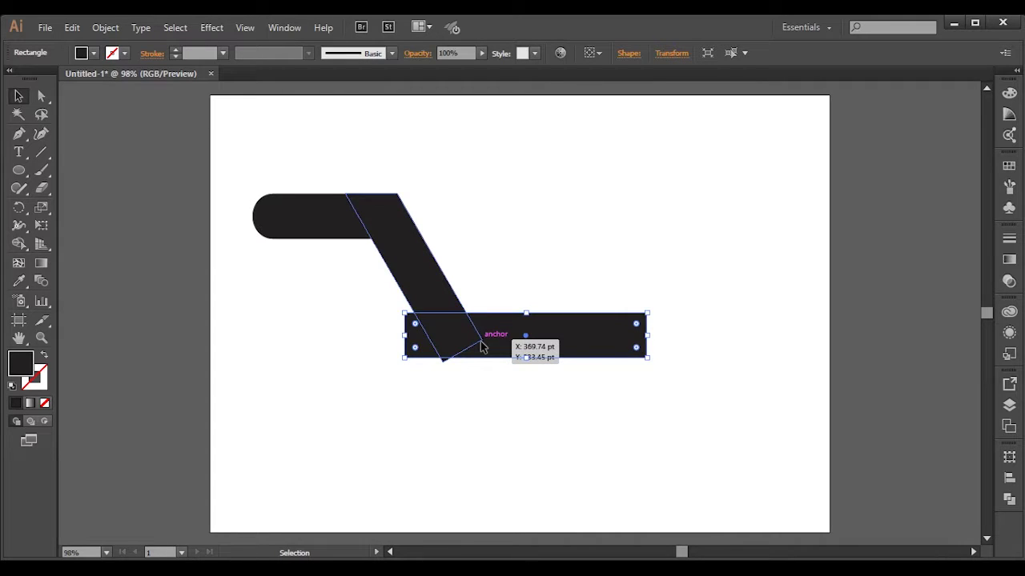
left_click(517, 413)
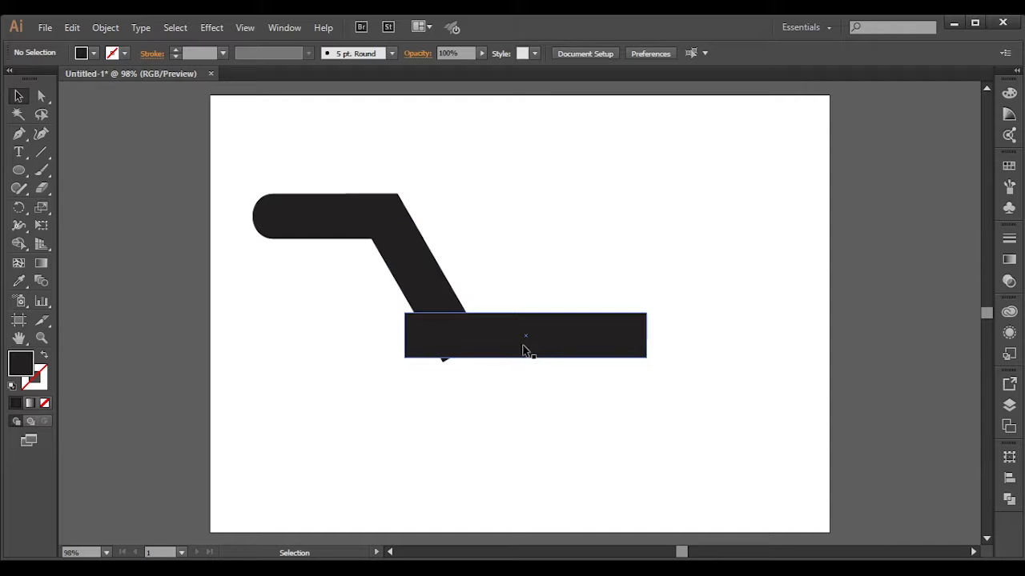
left_click_drag(500, 341, 527, 346)
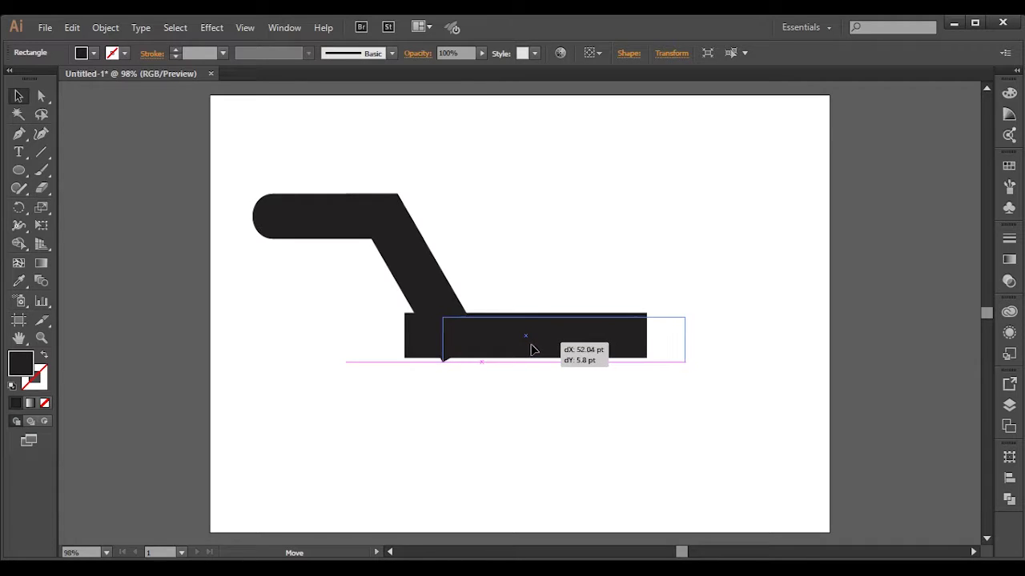
left_click_drag(526, 346, 533, 350)
left_click(507, 449)
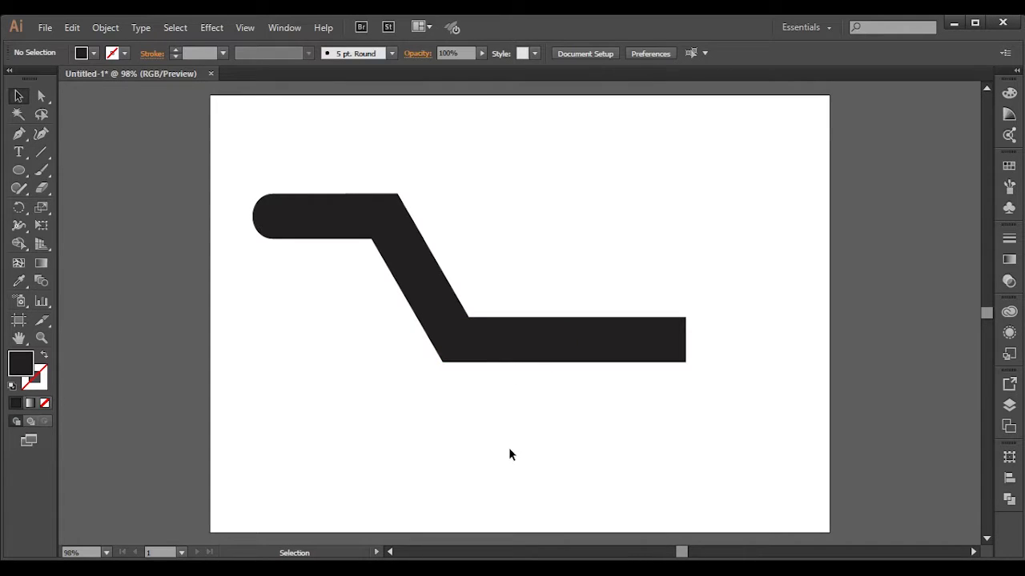
- Rotate the slanted bar to a steeper angle and reposition it
left_click(430, 276)
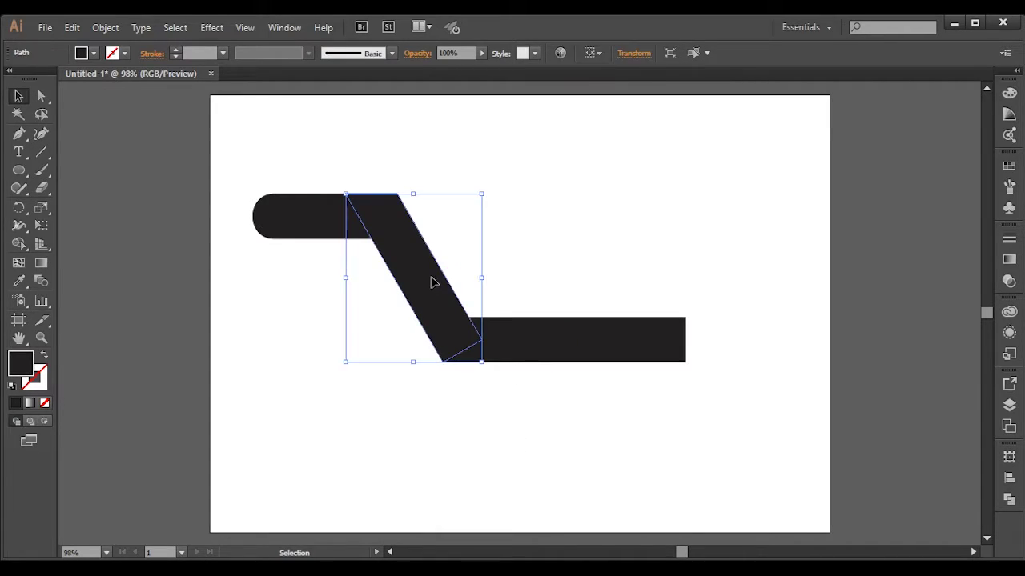
left_click_drag(540, 357, 635, 357)
left_click(468, 346)
left_click_drag(484, 361, 459, 383)
mouse_move(423, 278)
left_mouse_down()
mouse_move(381, 290)
mouse_move(396, 293)
left_mouse_up()
left_click(499, 294)
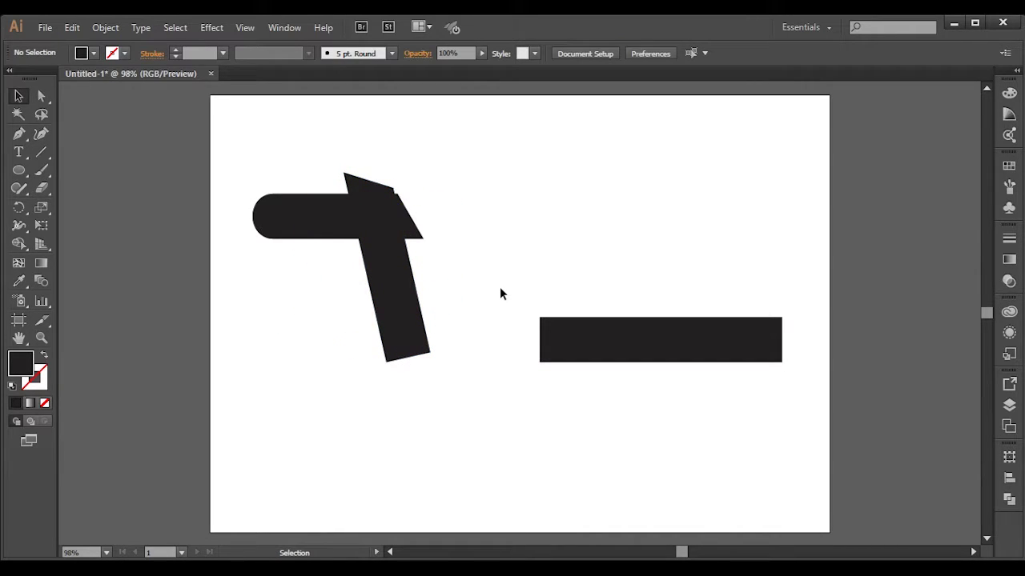
left_click(415, 344)
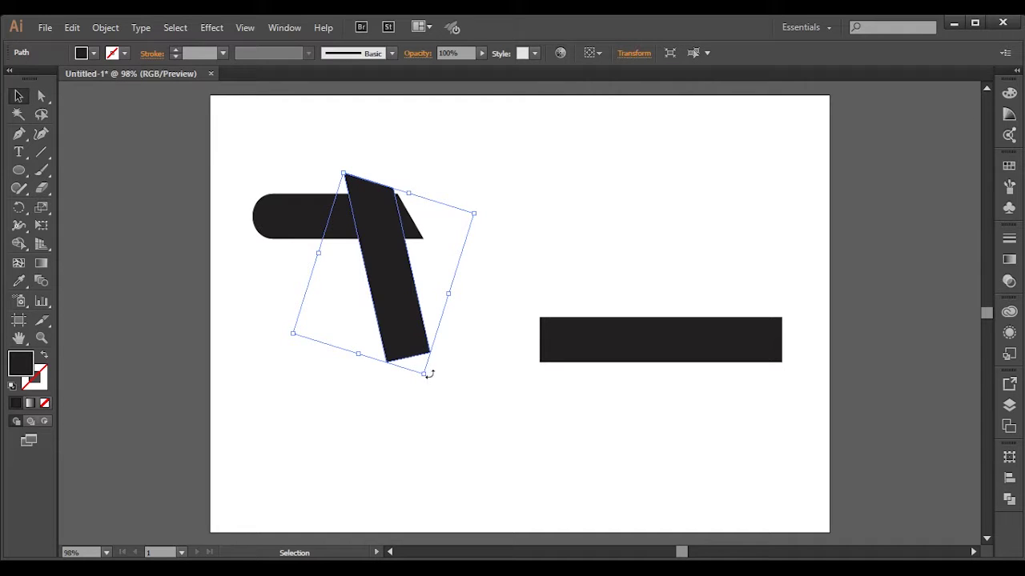
left_click_drag(425, 382, 441, 377)
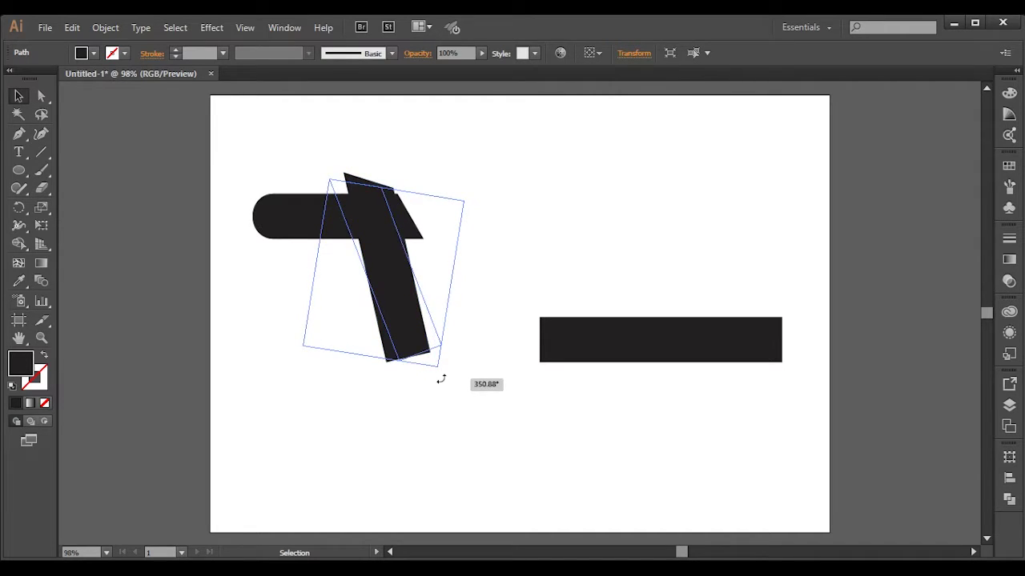
left_click_drag(387, 285, 400, 280)
- Move the base rectangle back under the slanted bar and shorten its right end
left_click_drag(633, 336, 457, 349)
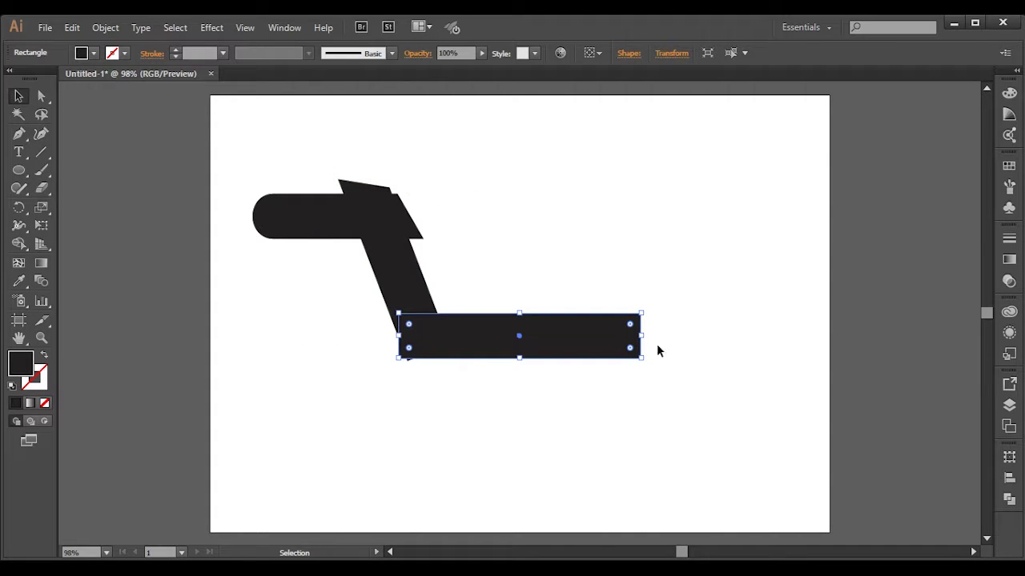
left_click_drag(640, 335, 604, 335)
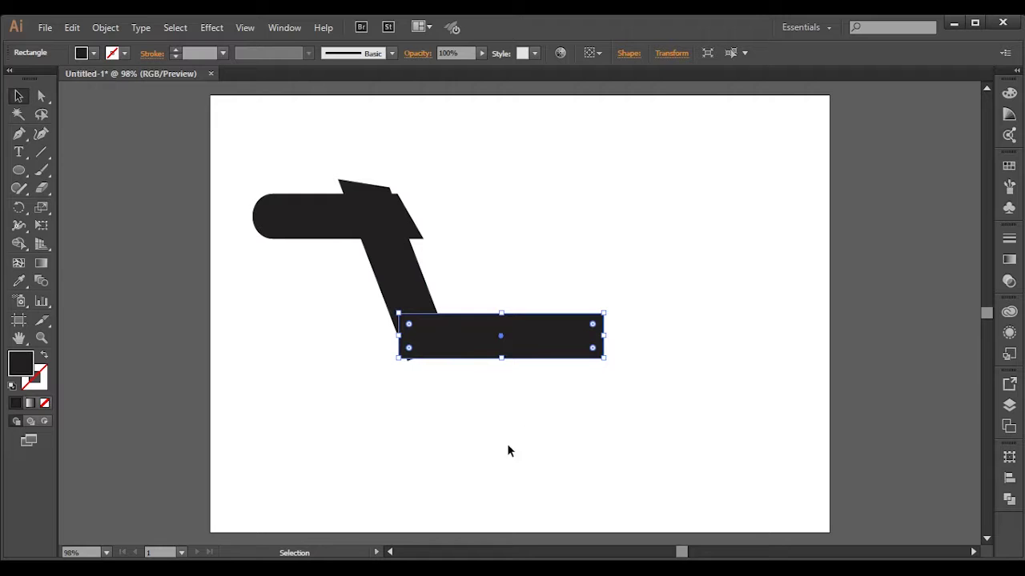
left_click(497, 238)
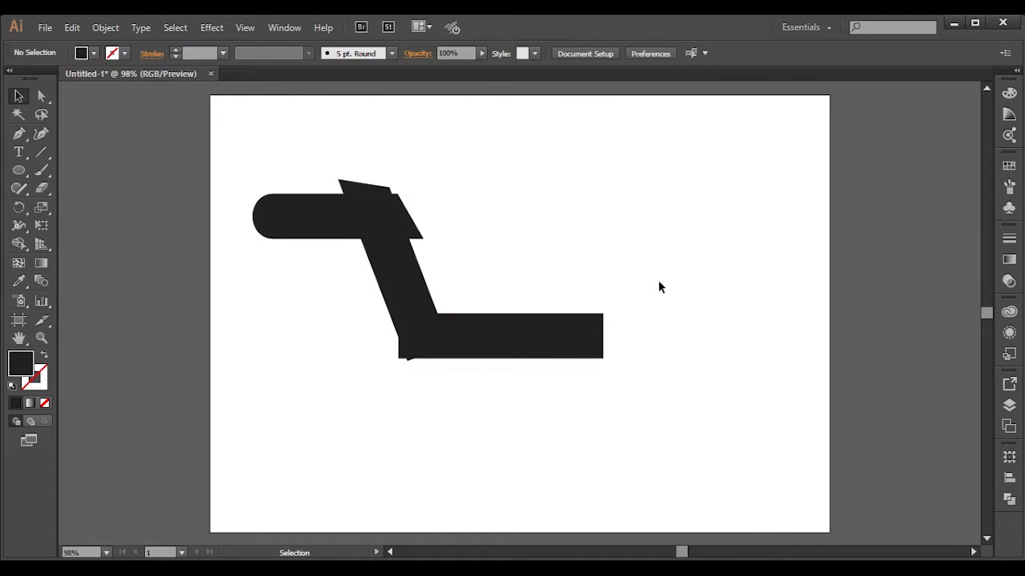
- Draw a wheel circle below the base with no fill and a black outline
left_click(19, 170)
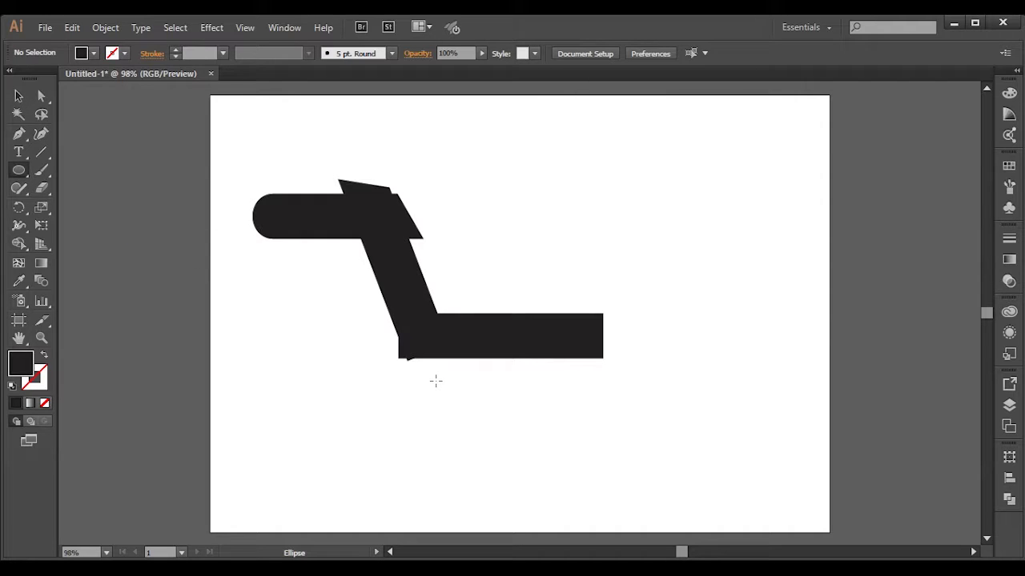
left_click_drag(436, 409, 468, 442)
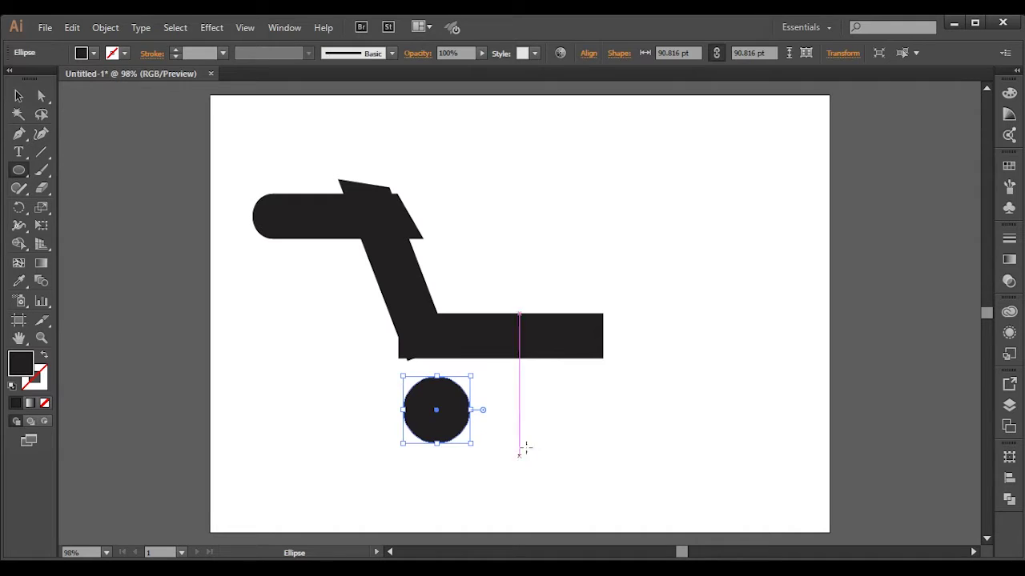
left_click(94, 53)
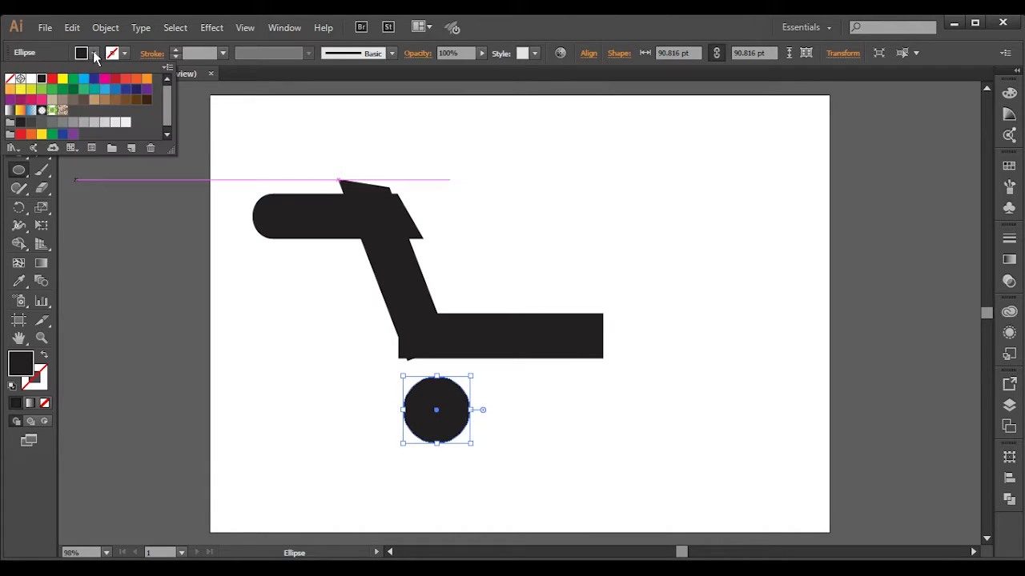
left_click(9, 78)
left_click(124, 55)
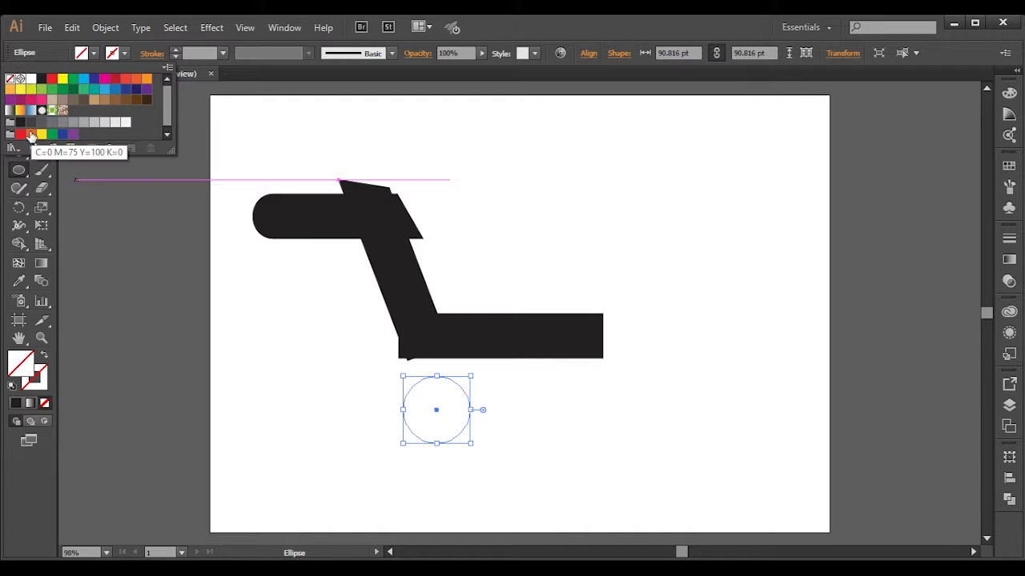
left_click(30, 122)
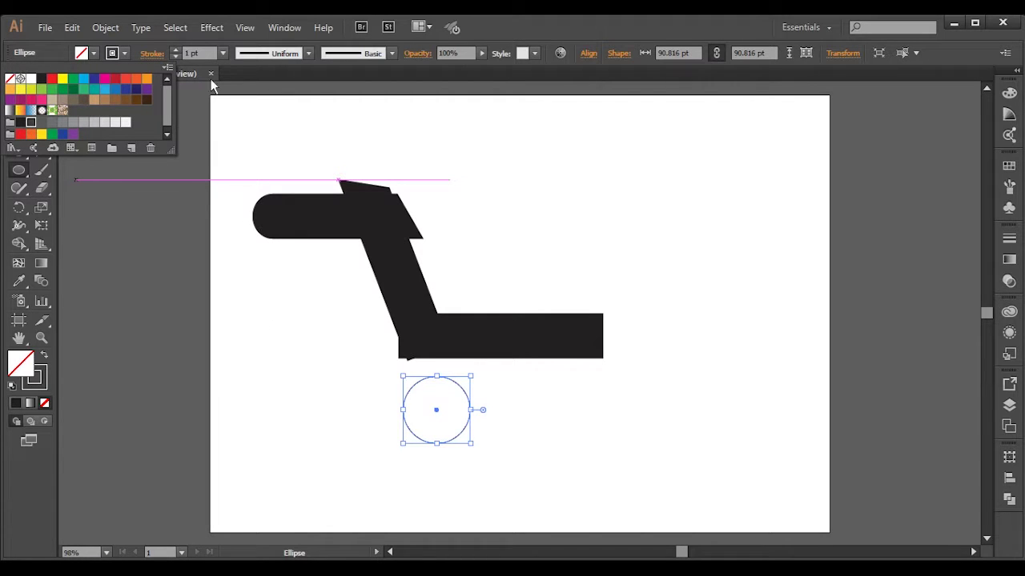
- Raise the circle's stroke weight, then set it to 0
left_click(175, 49)
left_click(175, 50)
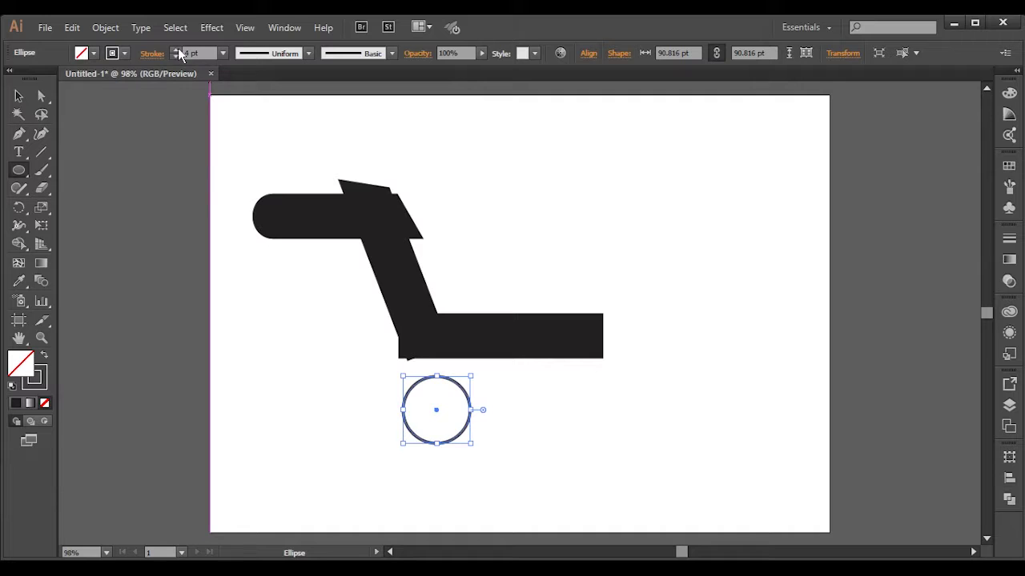
left_click(176, 50)
left_click(176, 49)
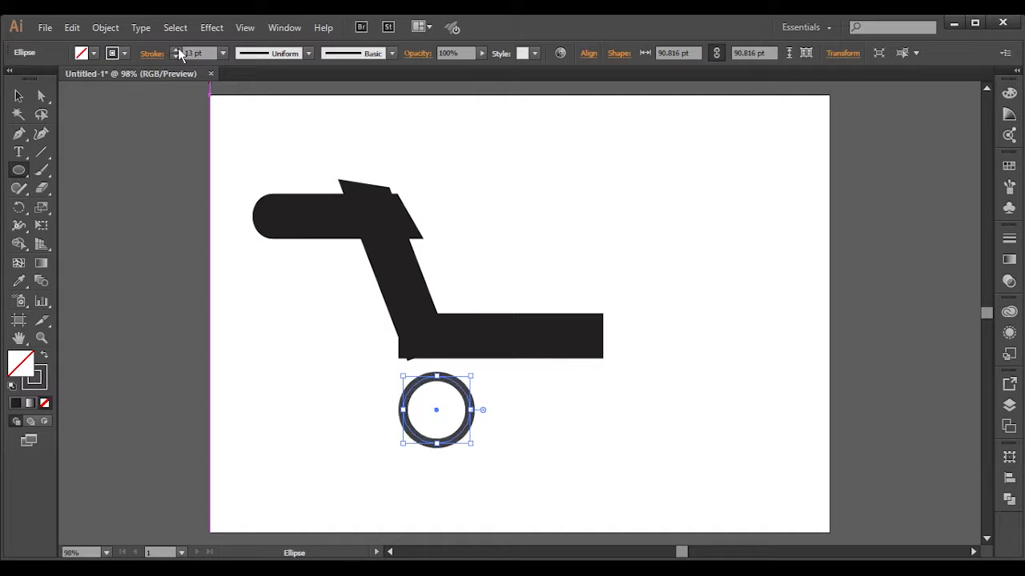
left_click(177, 51)
left_click(177, 51)
left_click(177, 51)
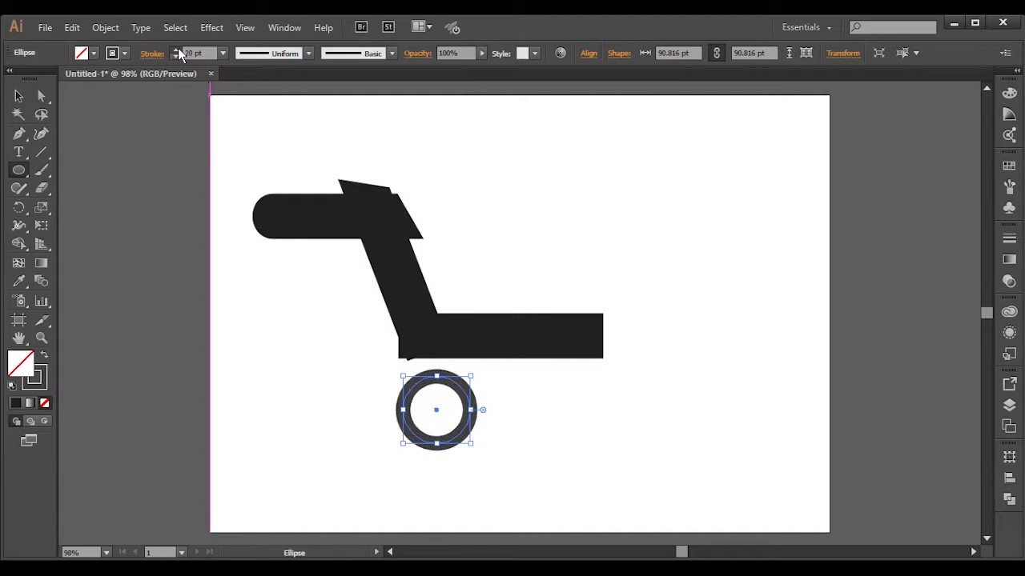
left_click(176, 50)
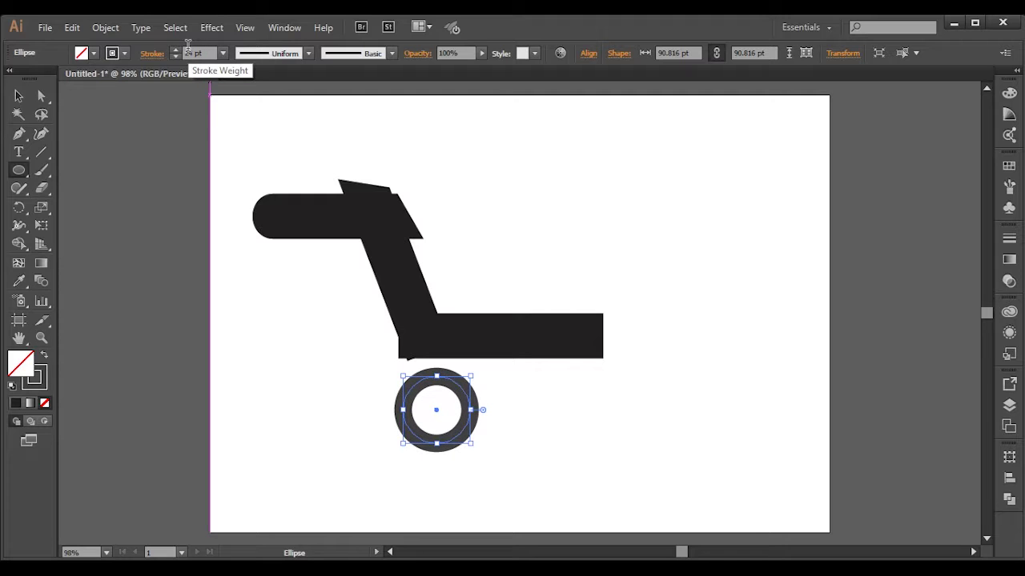
left_click(199, 53)
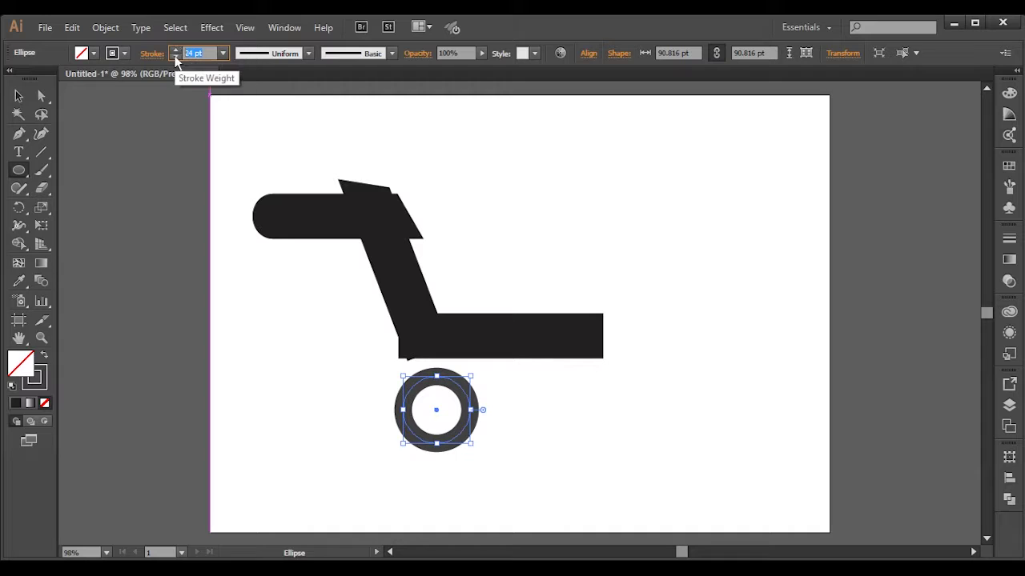
type("0")
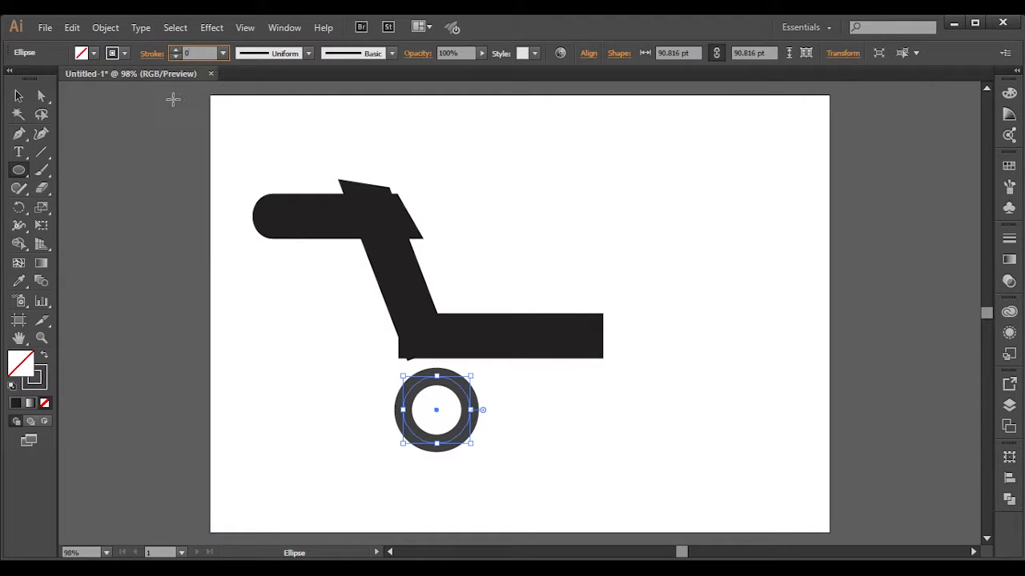
left_click(166, 117)
left_click(574, 326)
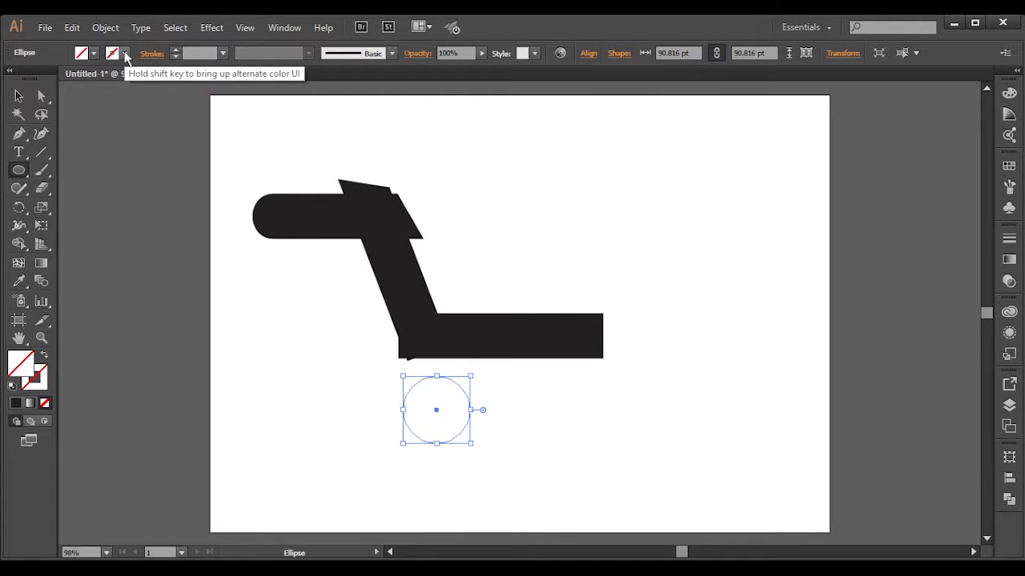
- Fill the wheel circle with dark grey from the Fill swatches
left_click(93, 53)
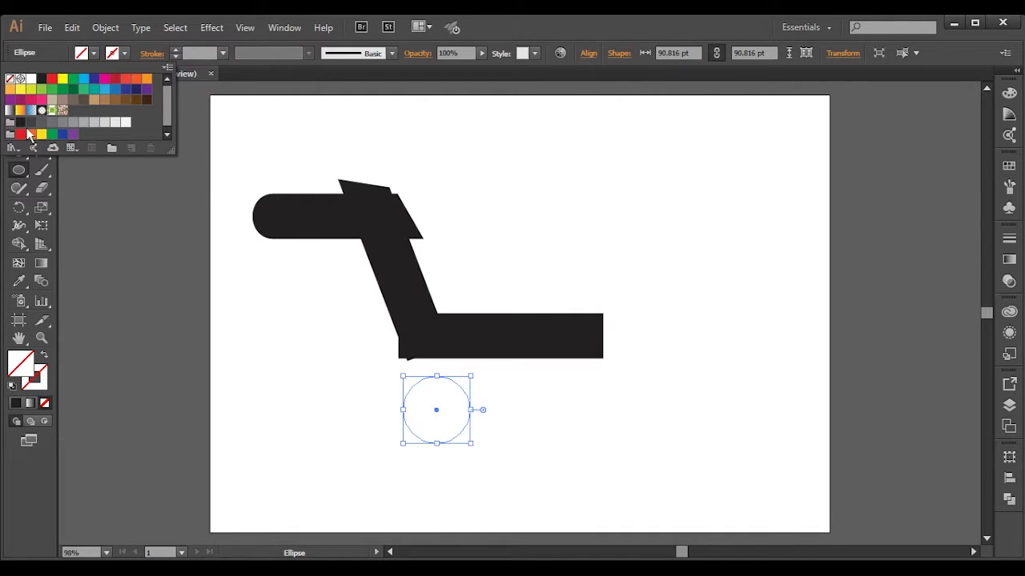
left_click(31, 122)
left_click(484, 24)
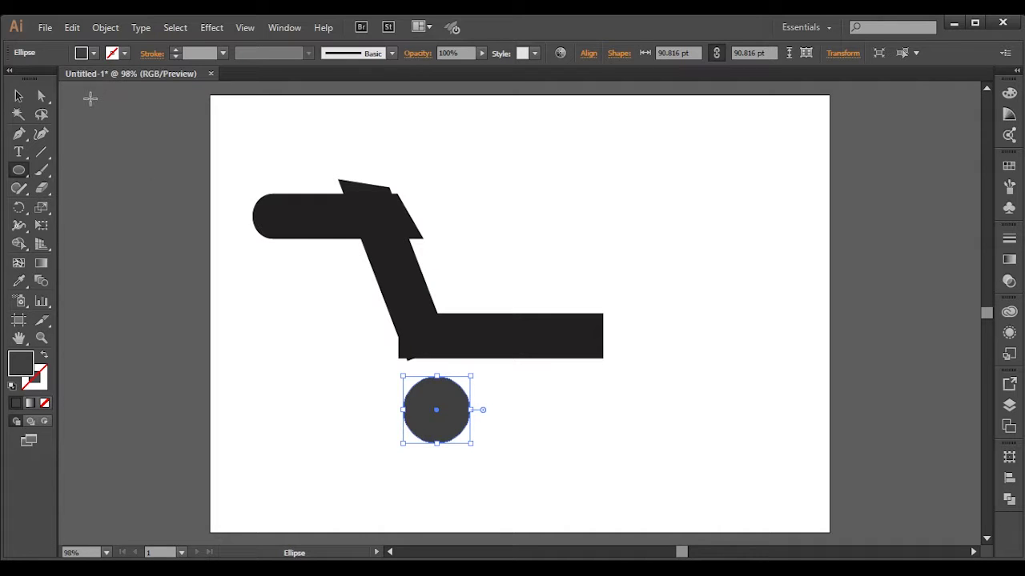
left_click(18, 96)
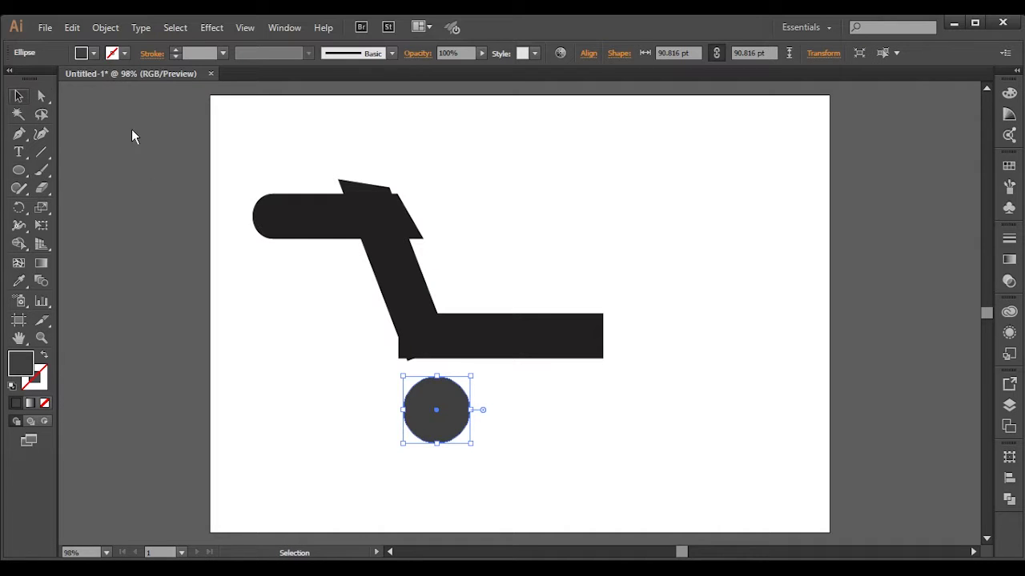
- Nudge the rounded top bar left and Alt-draw a ~59 pt circle at the base bar's right end
left_click(403, 276)
left_click_drag(302, 220, 292, 219)
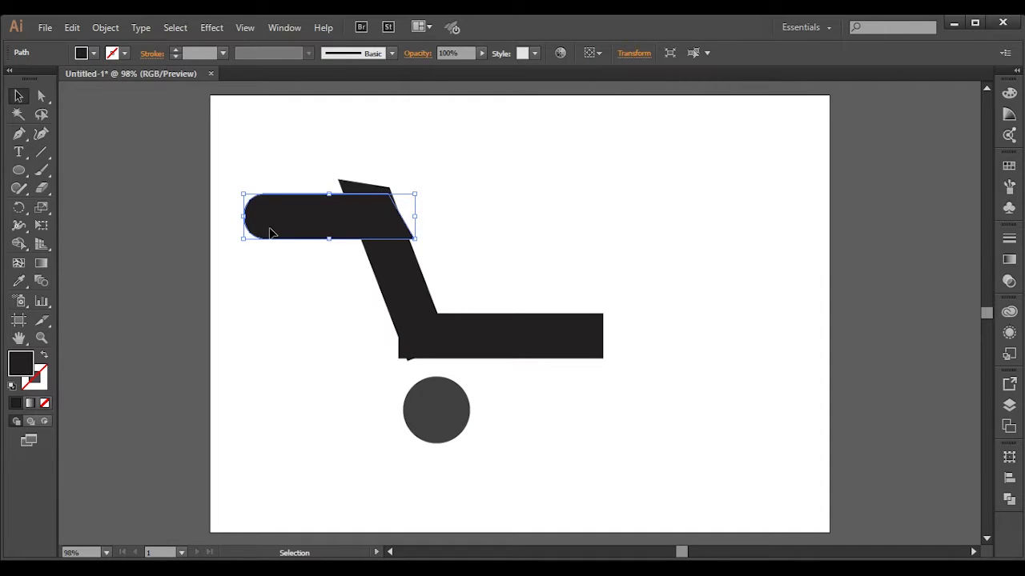
left_click(18, 169)
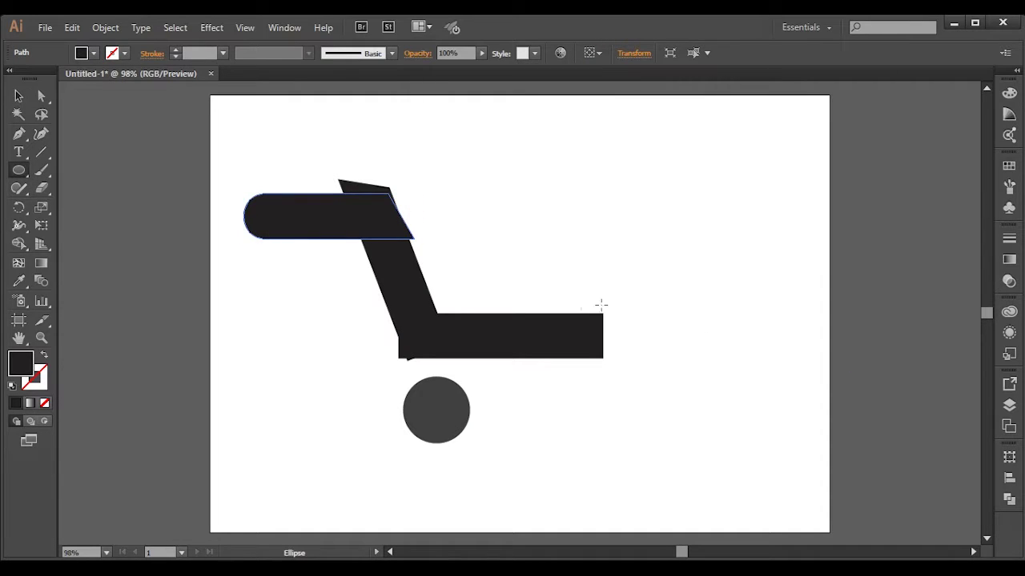
left_click(578, 315, "ctrl+shift")
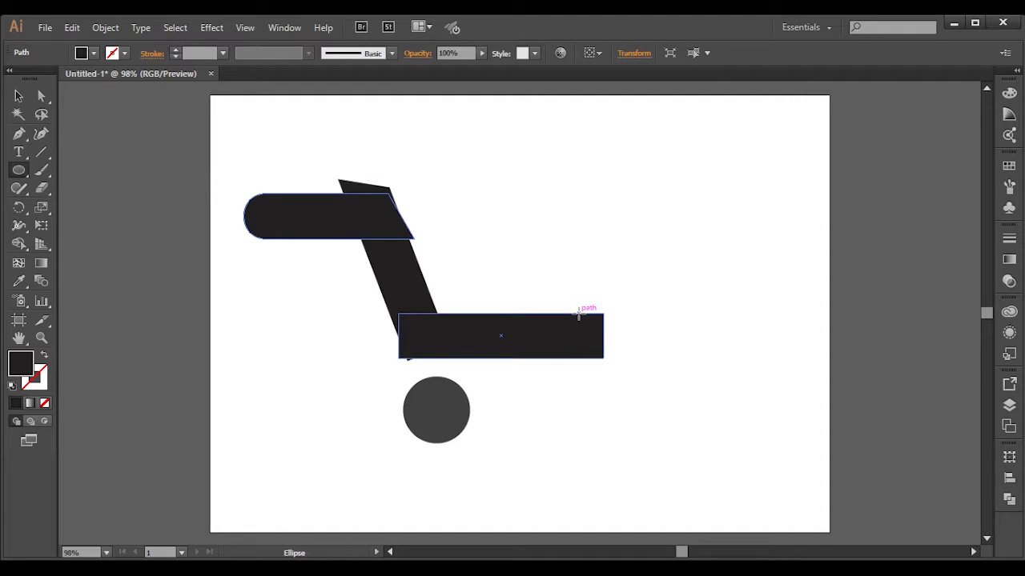
key("alt")
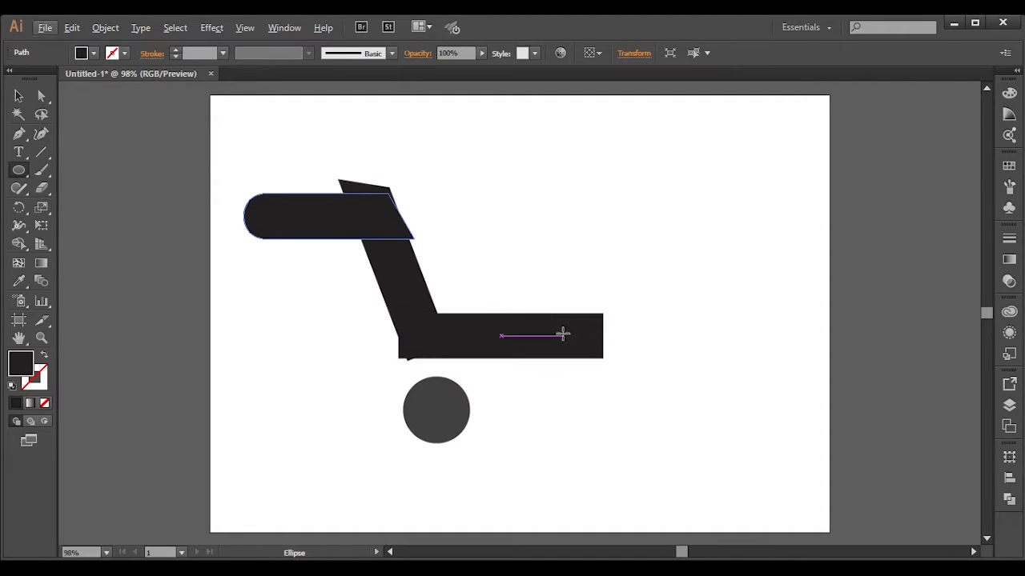
left_click_drag(563, 336, 542, 341)
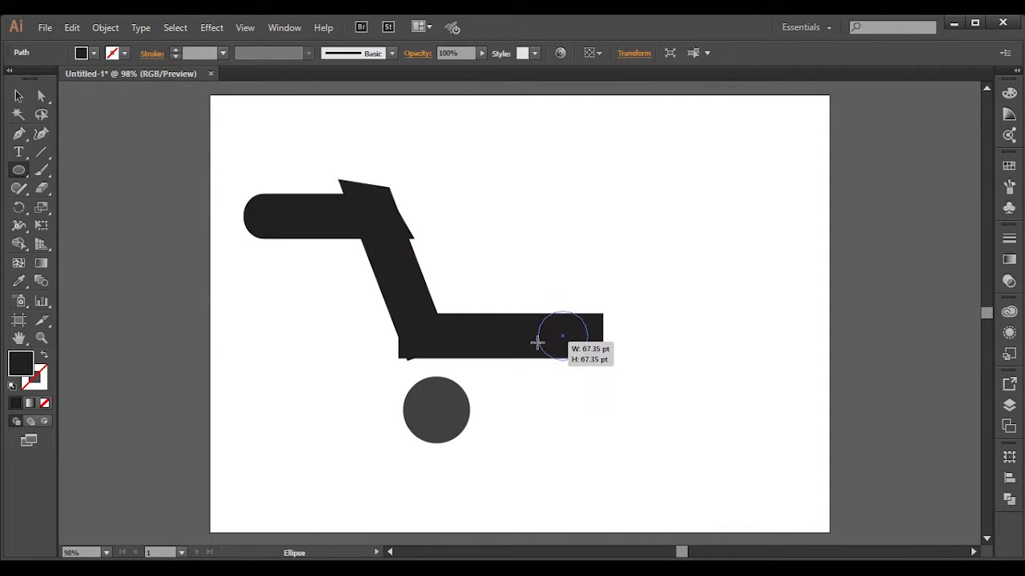
left_click_drag(541, 341, 538, 346)
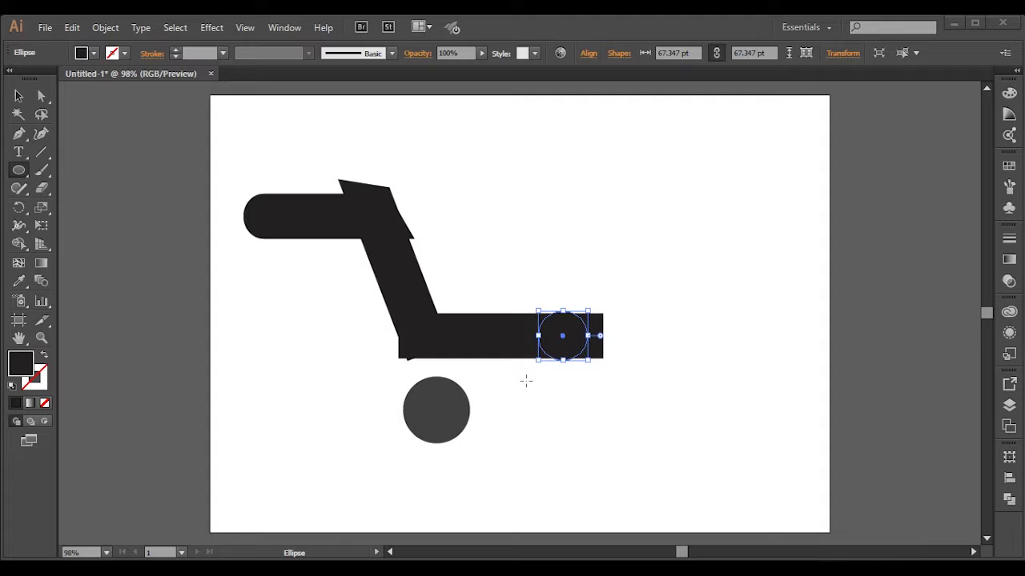
- Resize the circle to the base bar's height and cap the bar's right end with it
left_click(19, 96)
left_click(266, 346)
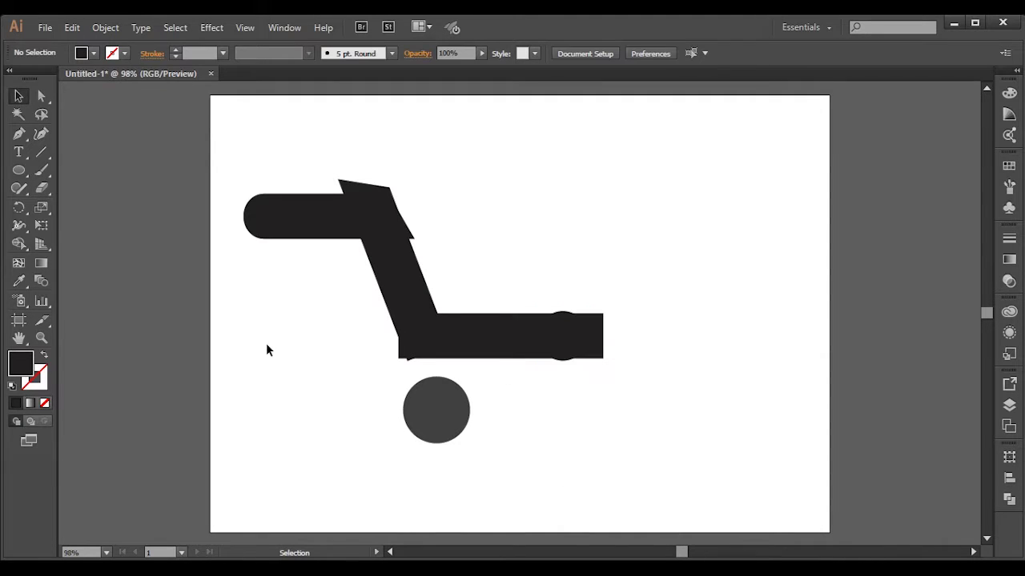
left_click(563, 321)
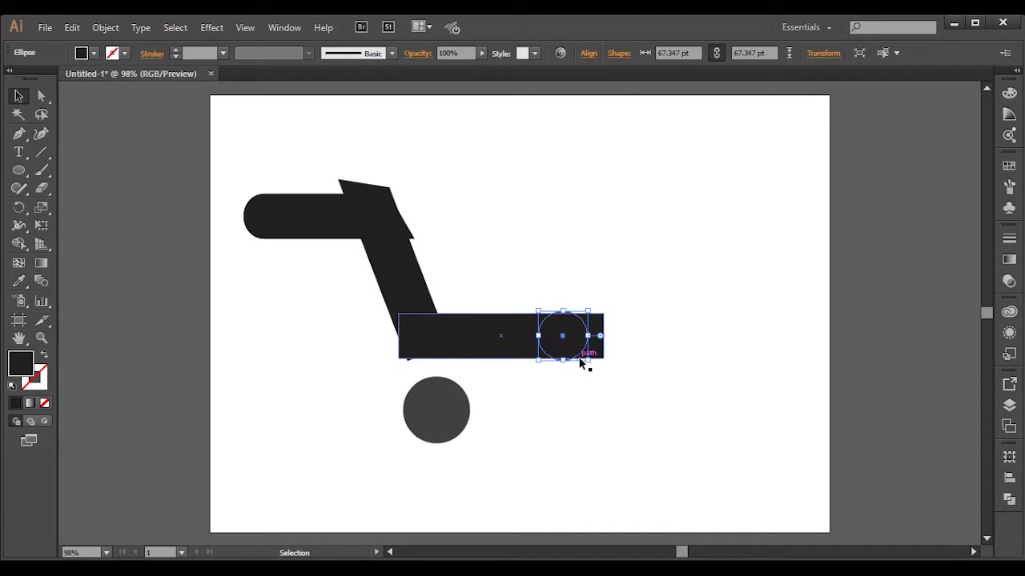
left_click_drag(588, 362, 606, 349)
left_click(610, 404)
left_click(575, 348)
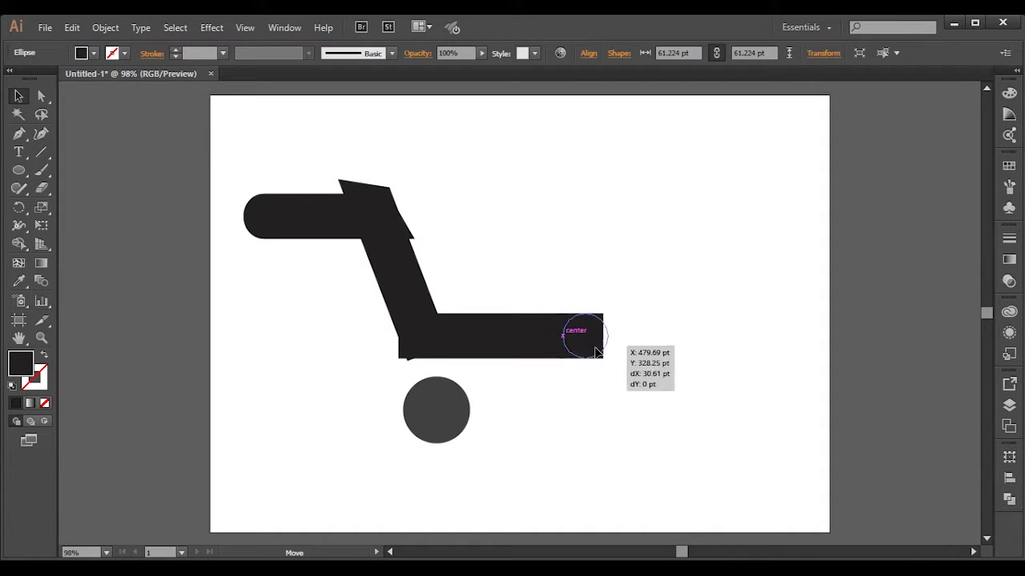
left_click(490, 448)
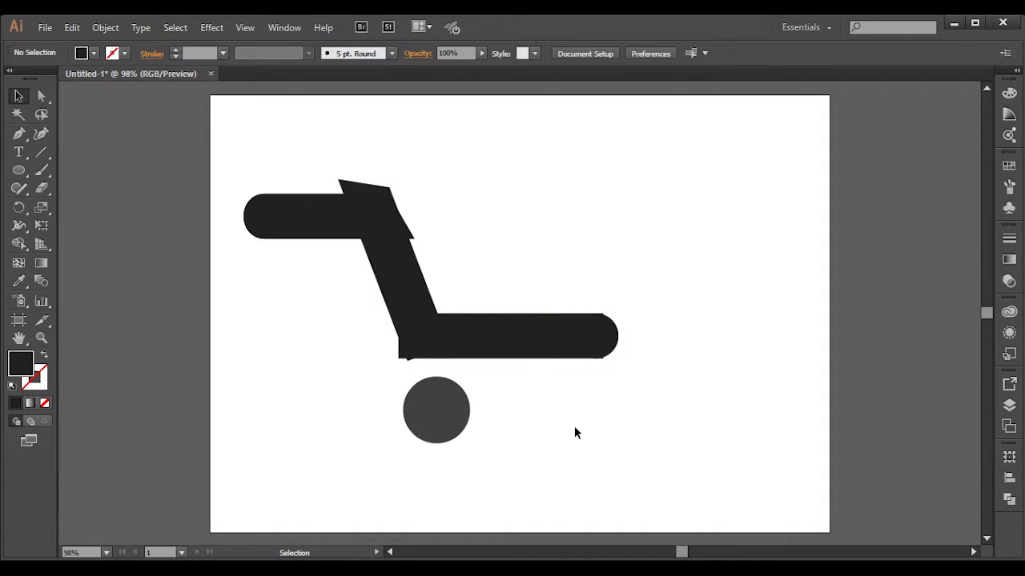
- Fill the 90.816 pt wheel solid black and shift it up-right beneath the base bar
left_click(449, 417)
left_click(81, 54)
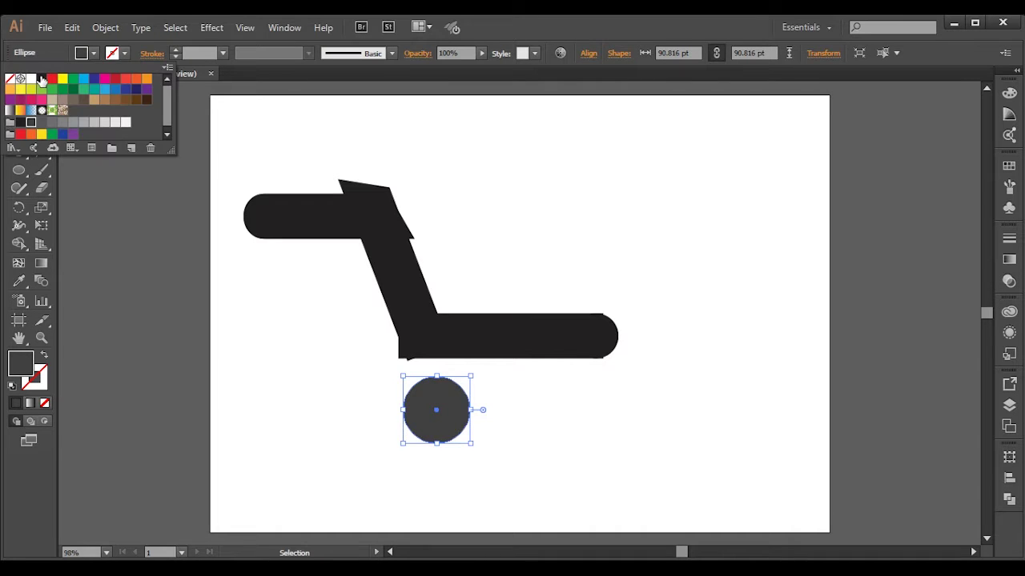
left_click(42, 78)
left_click(256, 404)
left_click(501, 500)
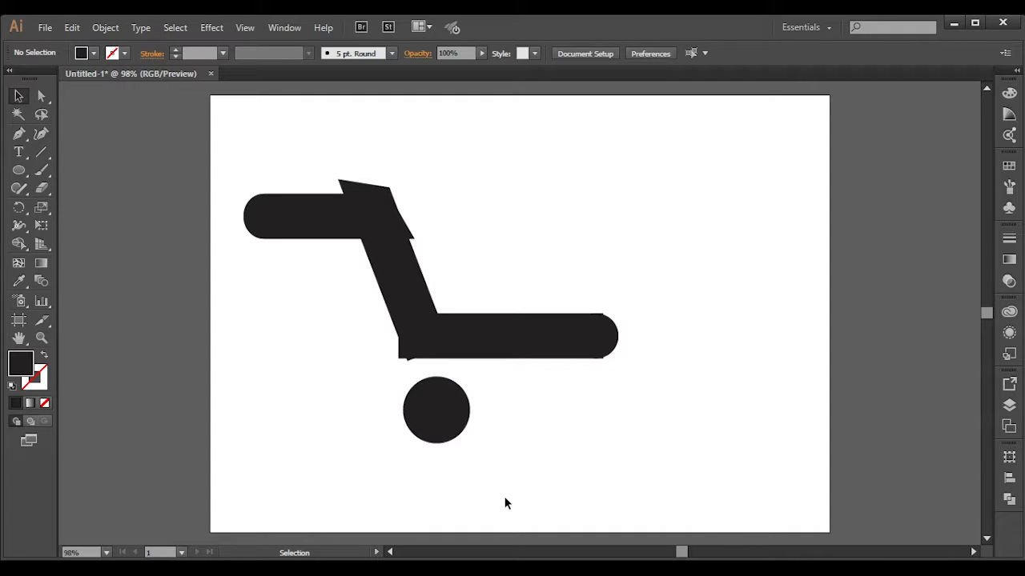
left_click_drag(444, 426, 465, 419)
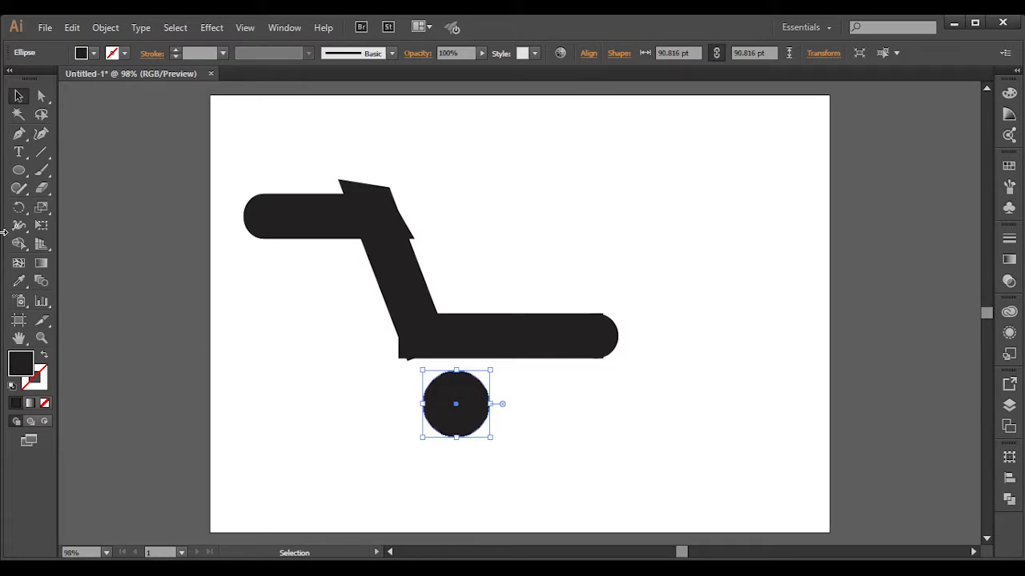
- Set the Ellipse tool's fill colour to black, briefly trying white first
left_click_drag(24, 176, 63, 201)
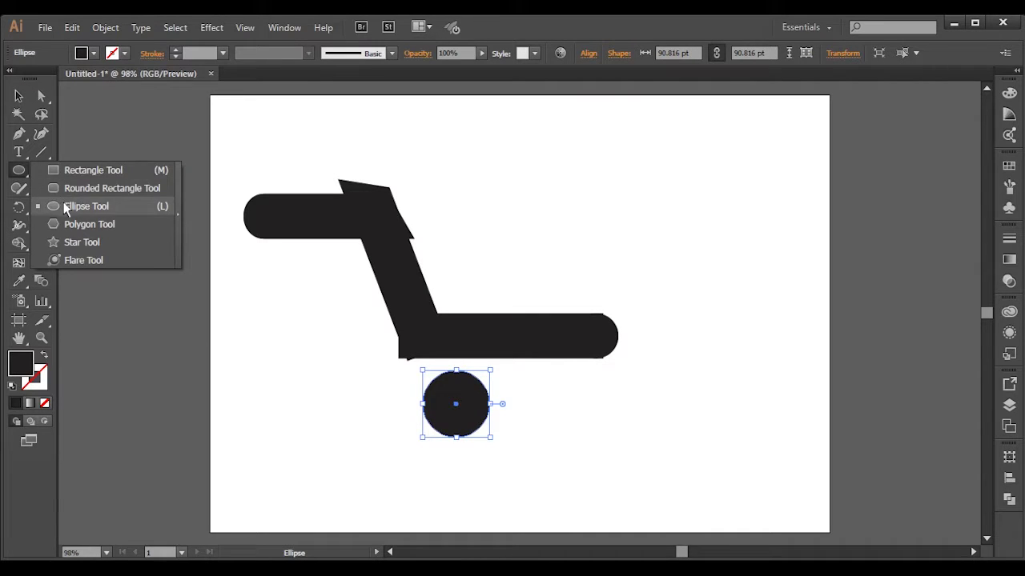
left_click(94, 53)
left_click(30, 79)
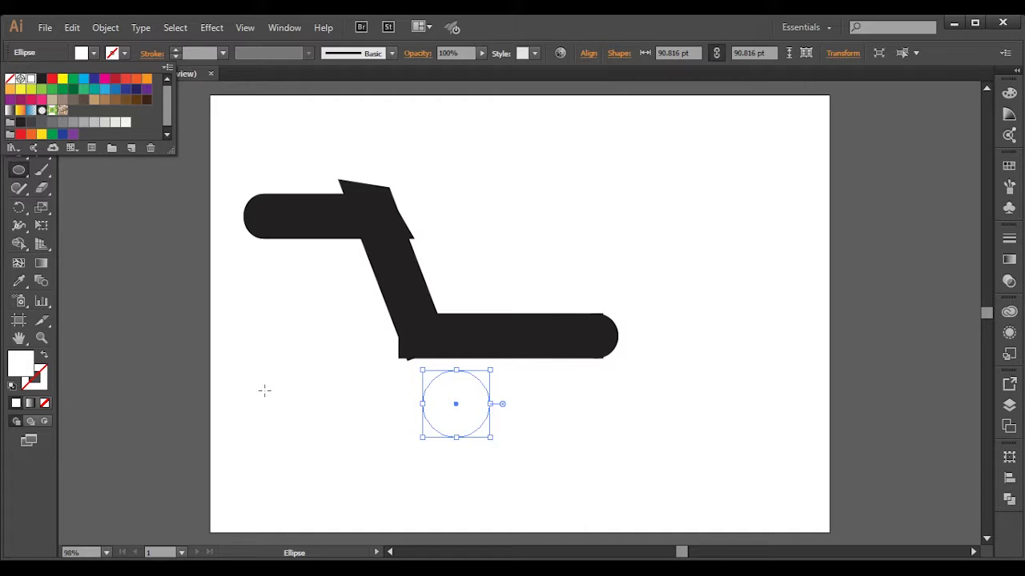
left_click(42, 80)
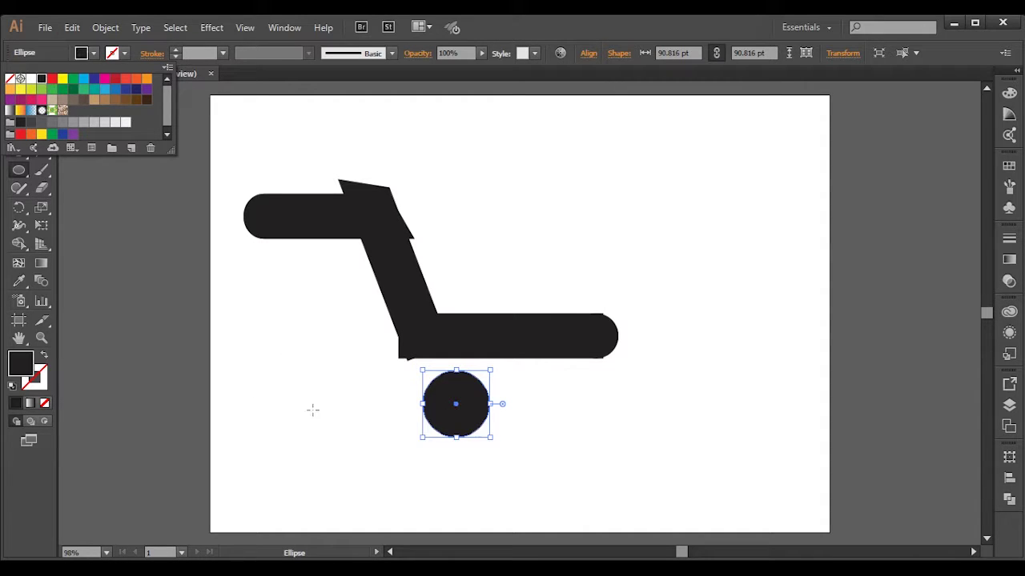
left_click(508, 26)
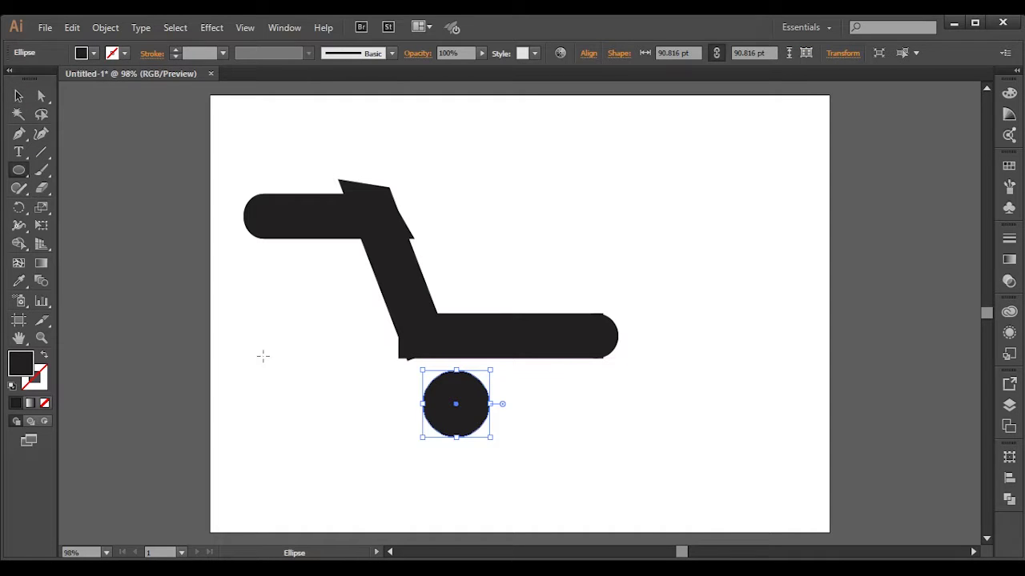
- Draw a small circle, centre it inside the black wheel, and fill it white
mouse_move(237, 353)
left_mouse_down()
mouse_move(268, 386)
mouse_move(263, 379)
left_mouse_up()
left_click(19, 95)
left_click_drag(235, 341, 462, 396)
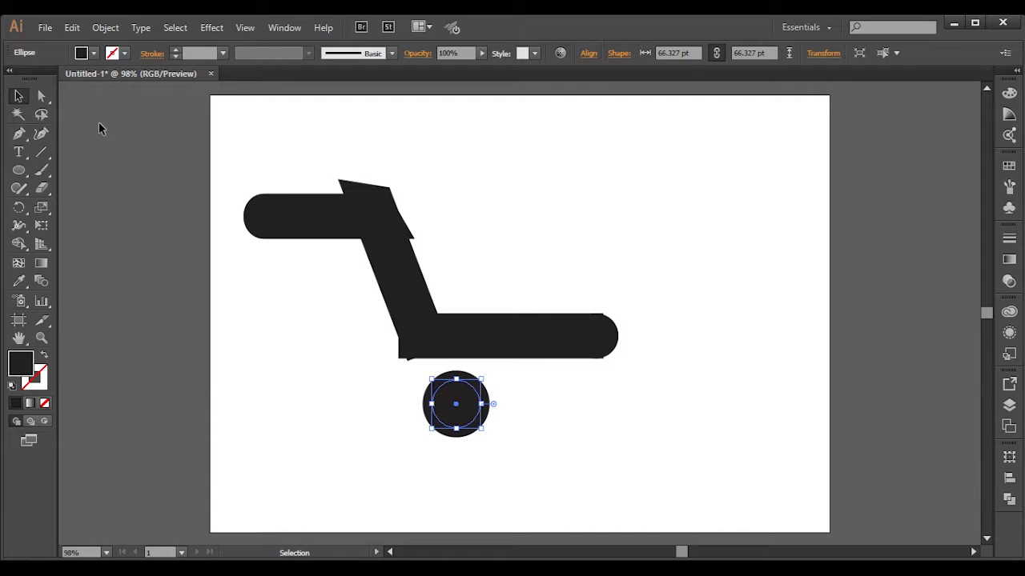
left_click(94, 54)
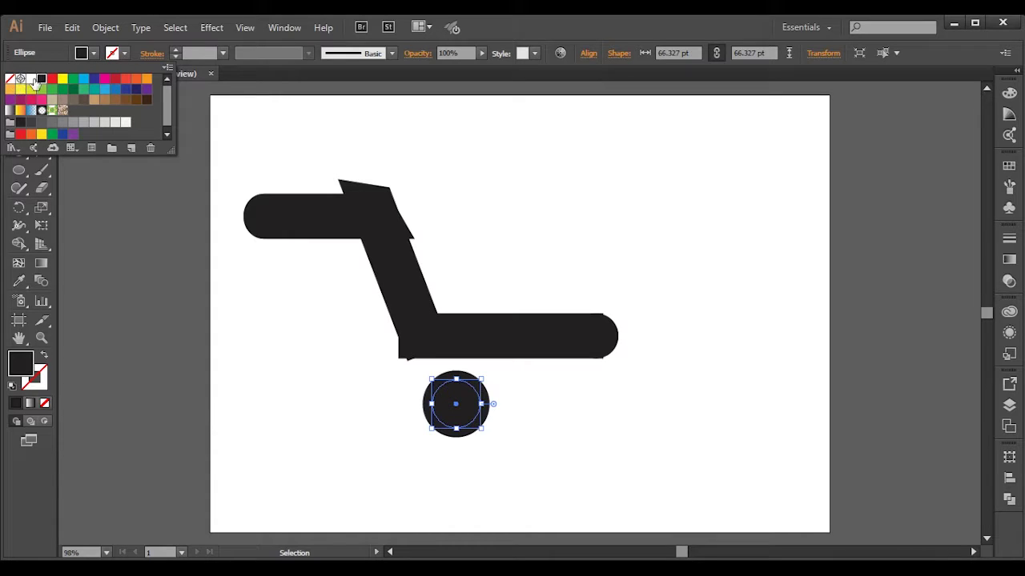
left_click(31, 79)
left_click(287, 392)
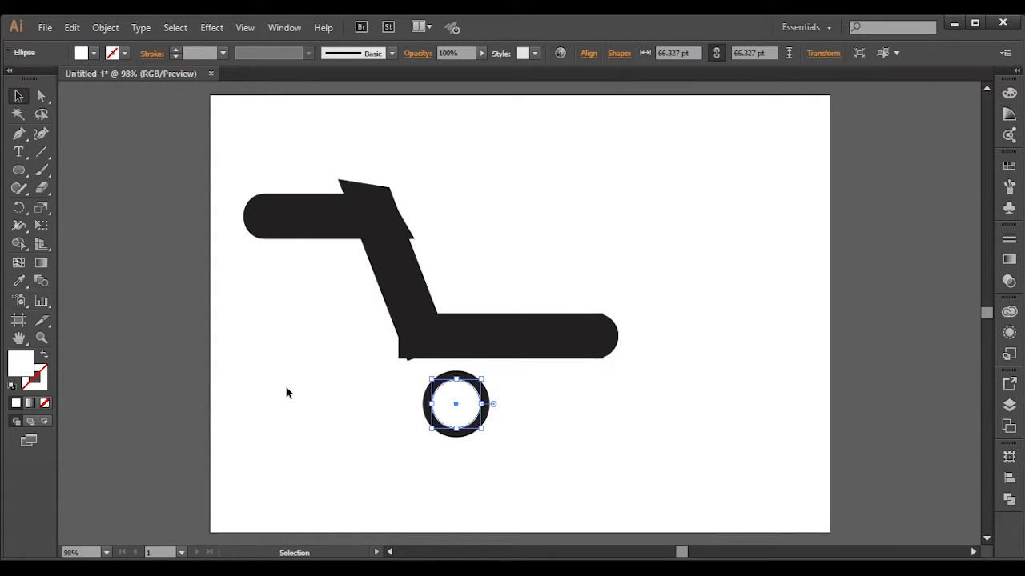
left_click(286, 392)
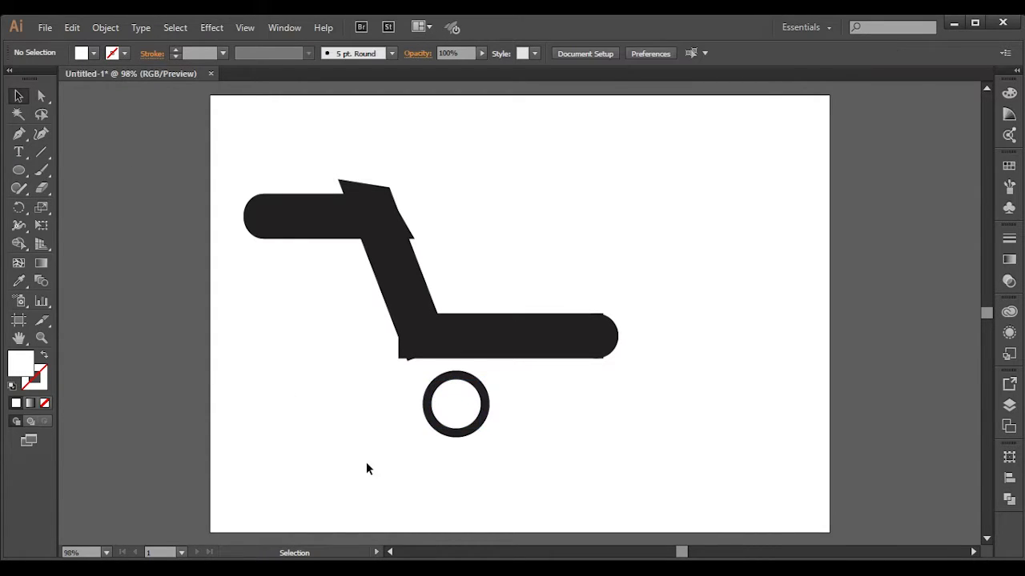
- Narrow the inner white circle and shrink the outer black circle to thin the ring
left_click(466, 433)
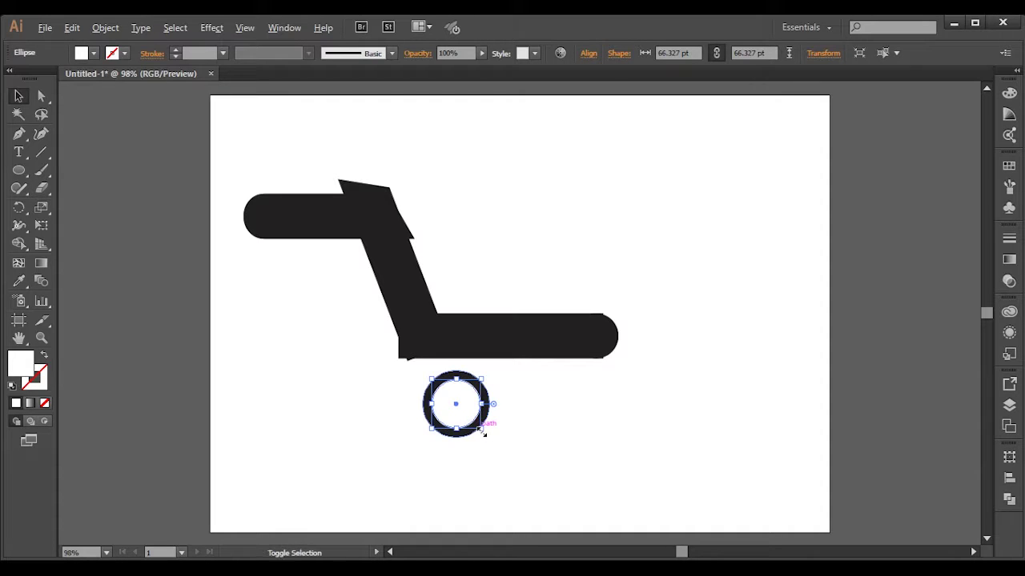
left_click_drag(482, 432, 476, 436)
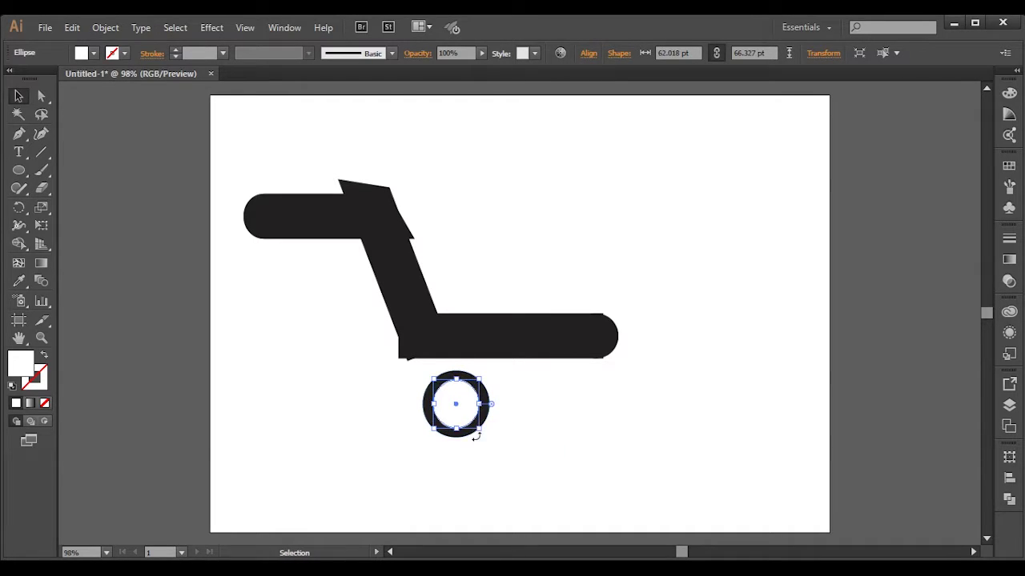
left_click(432, 422)
left_click_drag(493, 441, 487, 435)
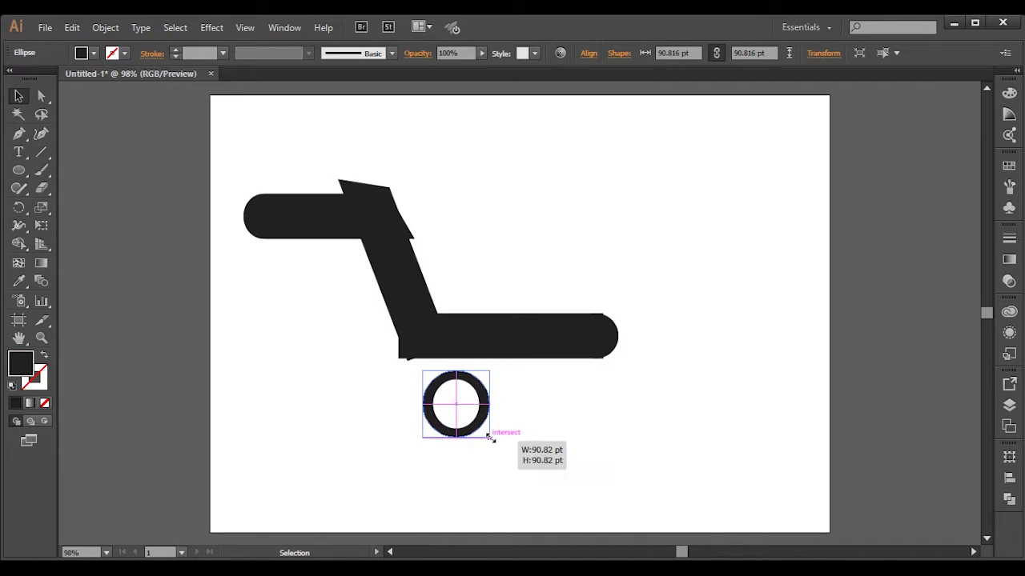
key("ctrl+shift+a")
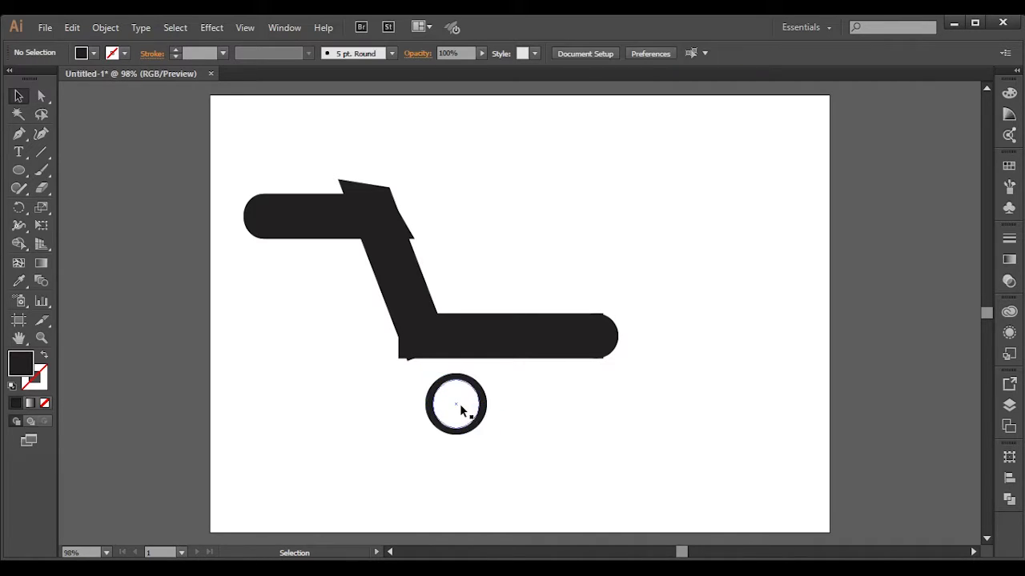
- Fine-tune the inner white circle's size to settle the ring's final thickness
left_click(460, 405)
left_click_drag(480, 431, 485, 420)
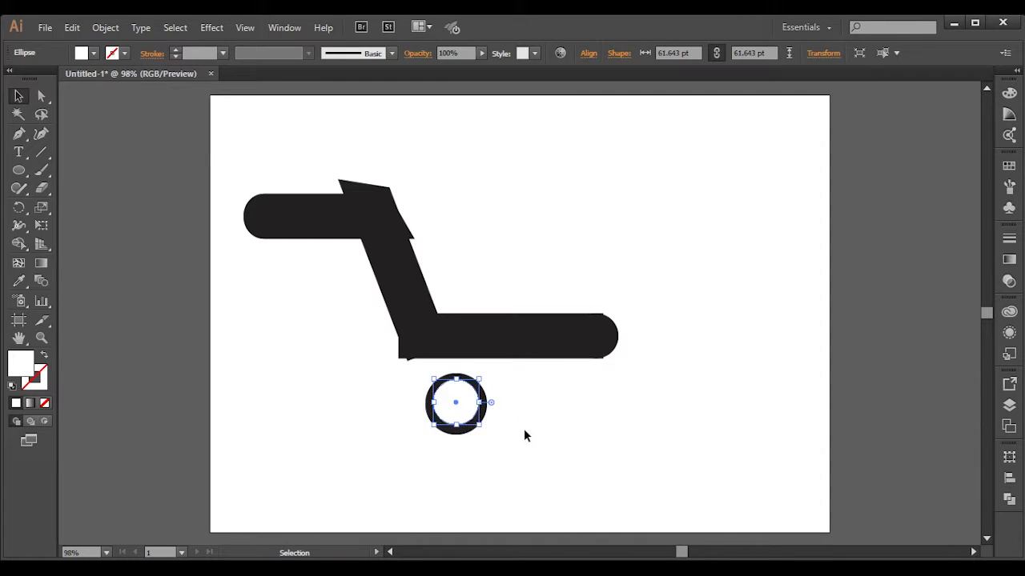
left_click(528, 432)
left_click(469, 409)
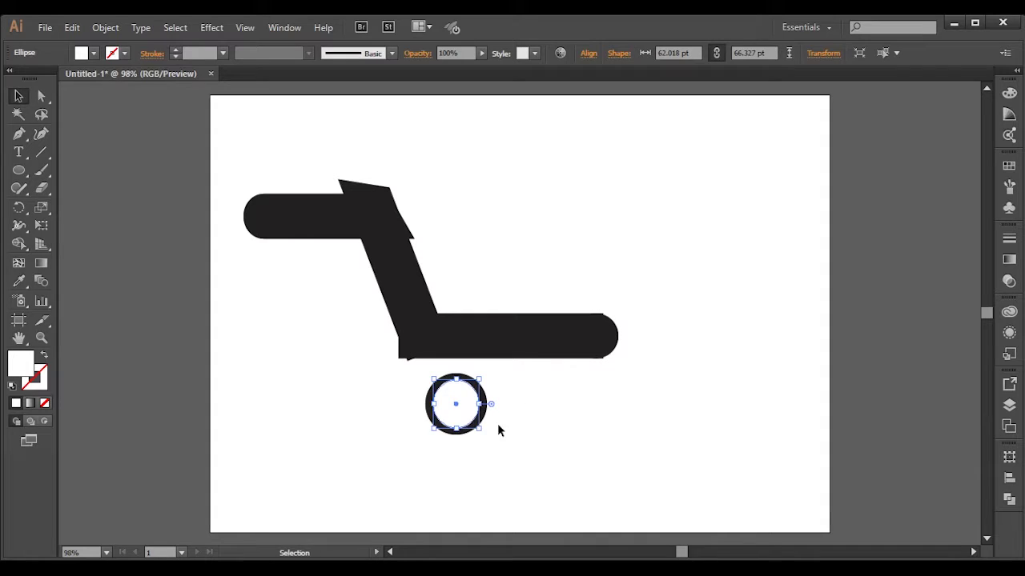
left_click_drag(483, 432, 478, 426)
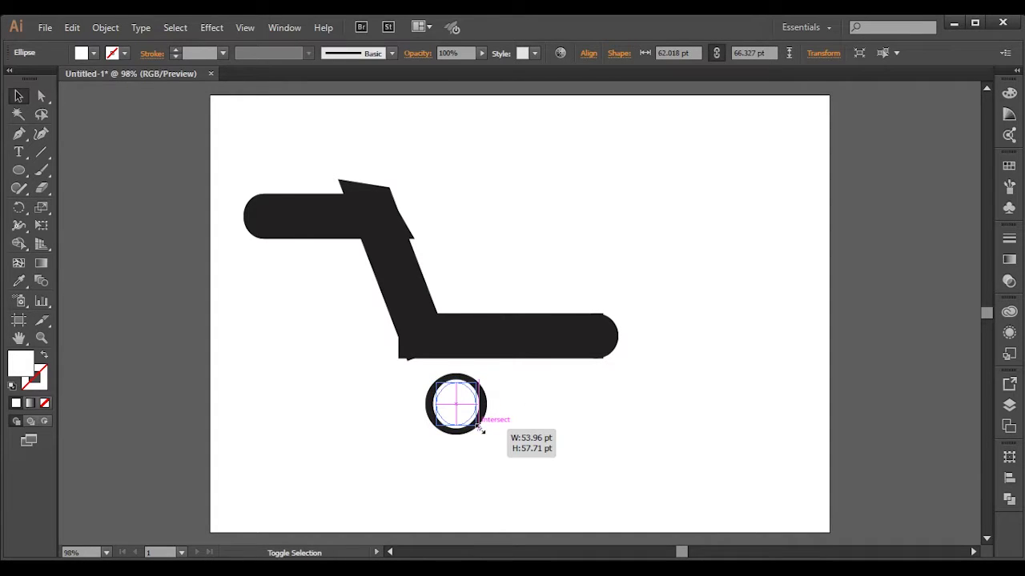
left_click(563, 454)
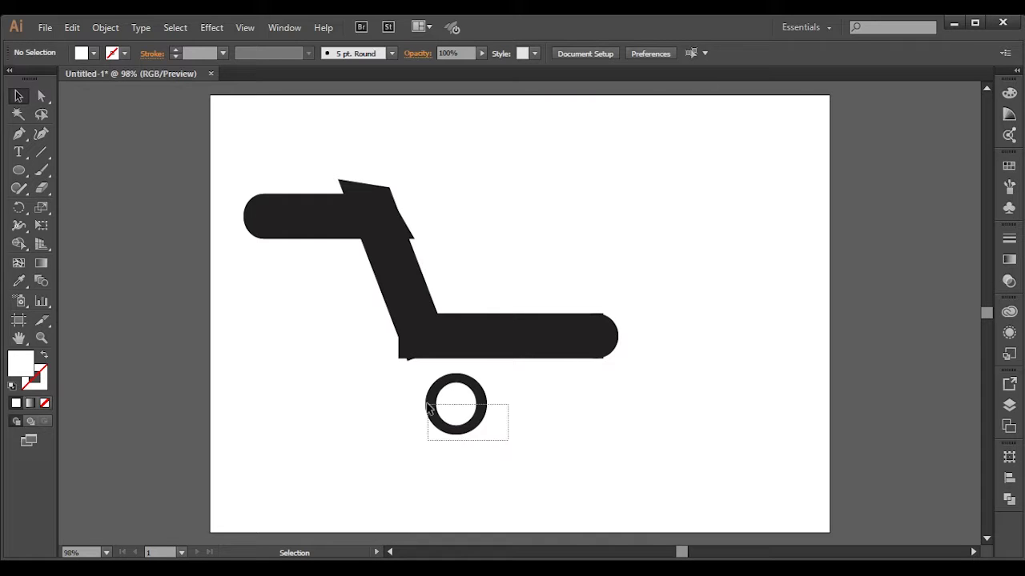
left_click(440, 412)
left_click(287, 368)
left_click(459, 342)
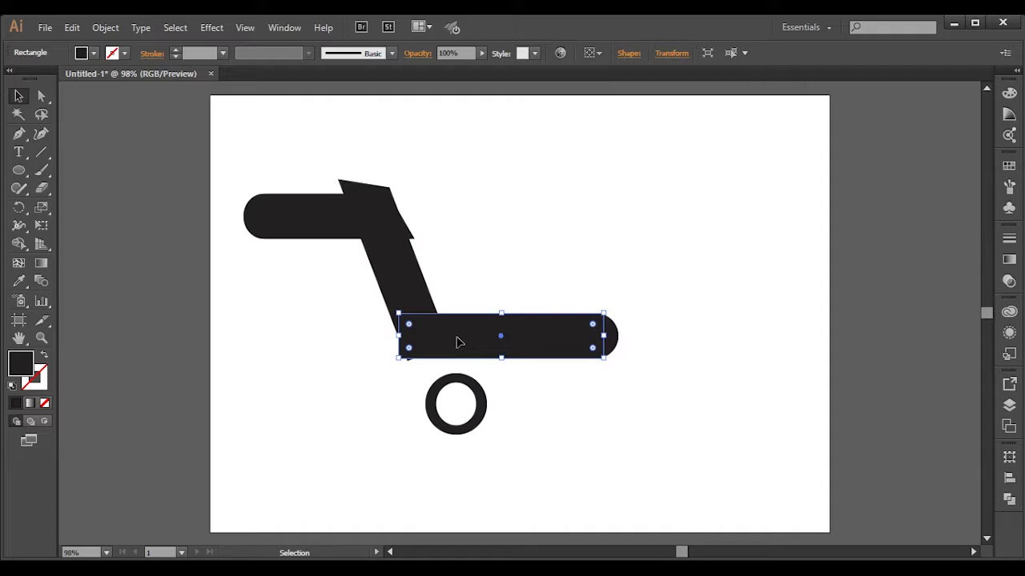
left_click(462, 422)
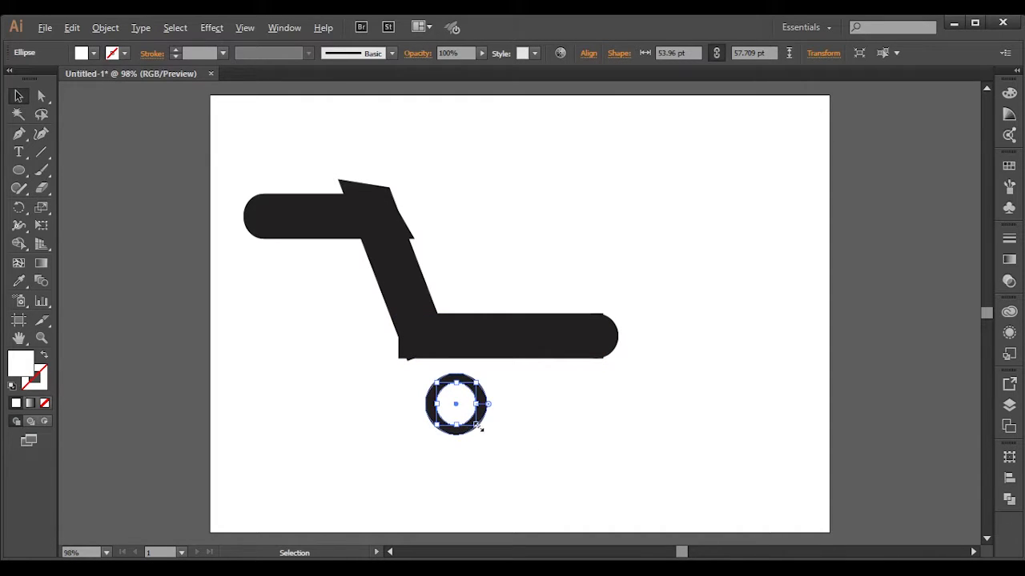
left_click_drag(477, 426, 475, 428)
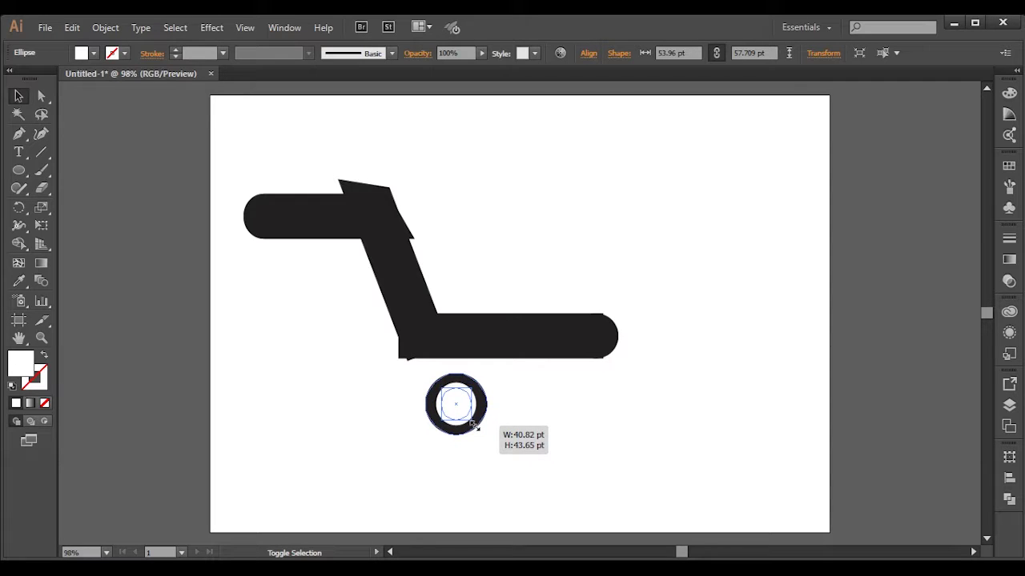
left_click(528, 434)
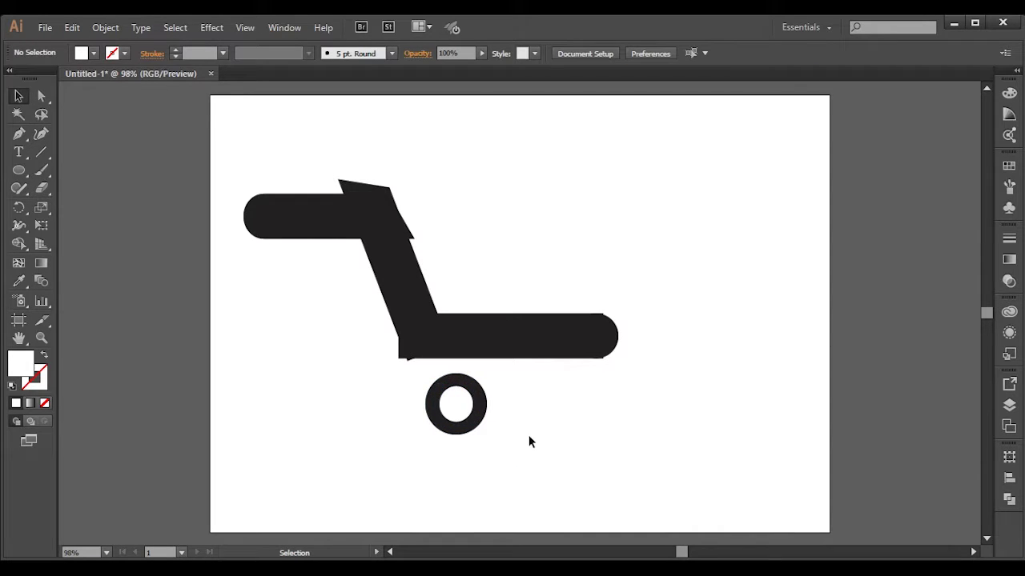
- Shift the base bar's round end cap about 10 pt right to lengthen the base
left_click(537, 355)
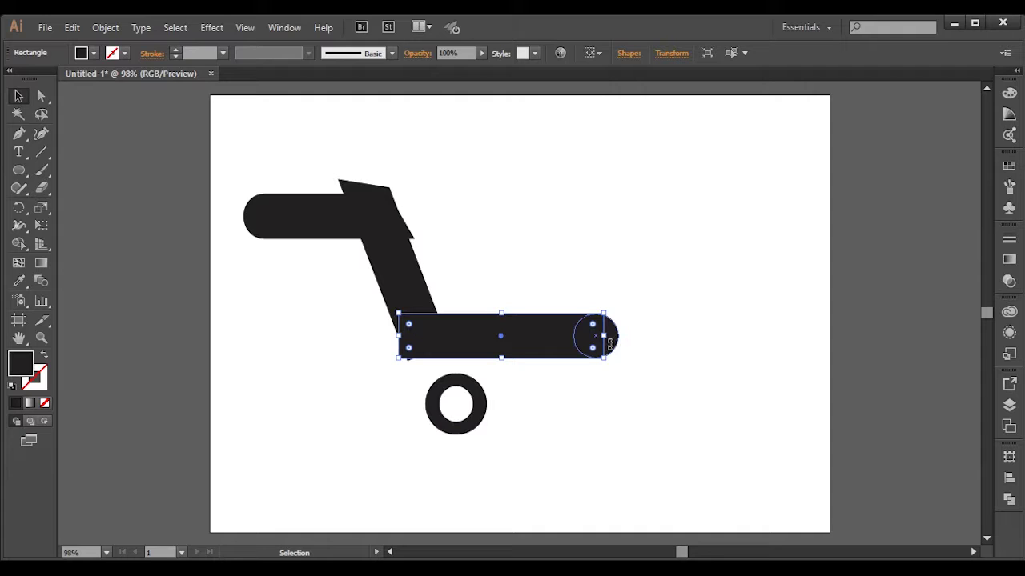
left_click(300, 355)
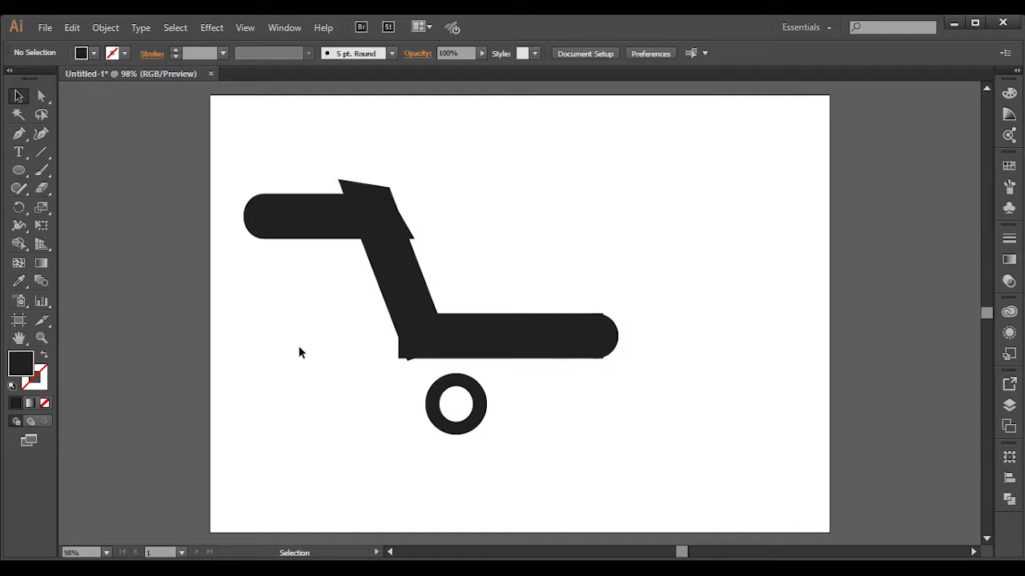
left_click(581, 347)
left_click(533, 347)
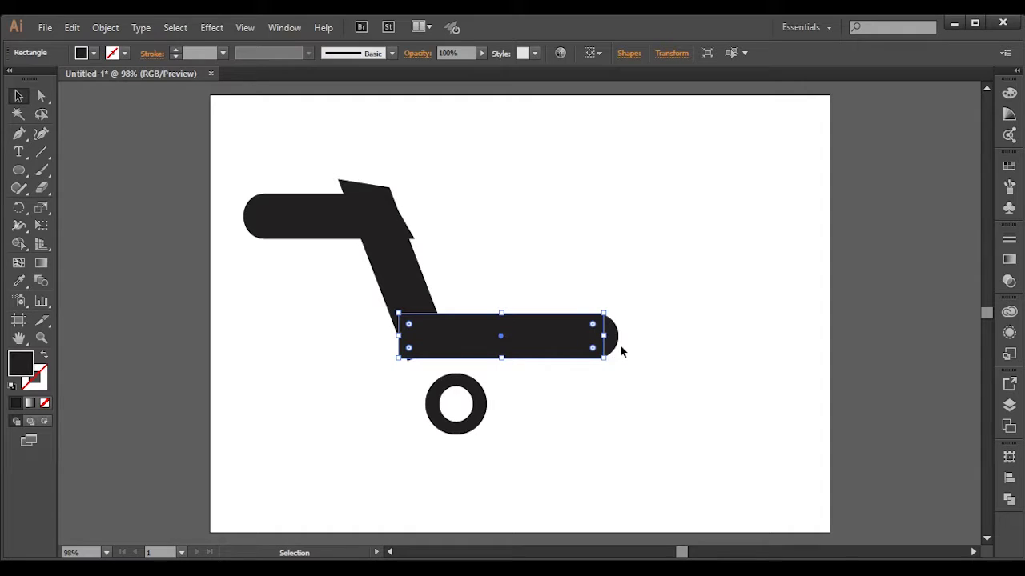
left_click(550, 265)
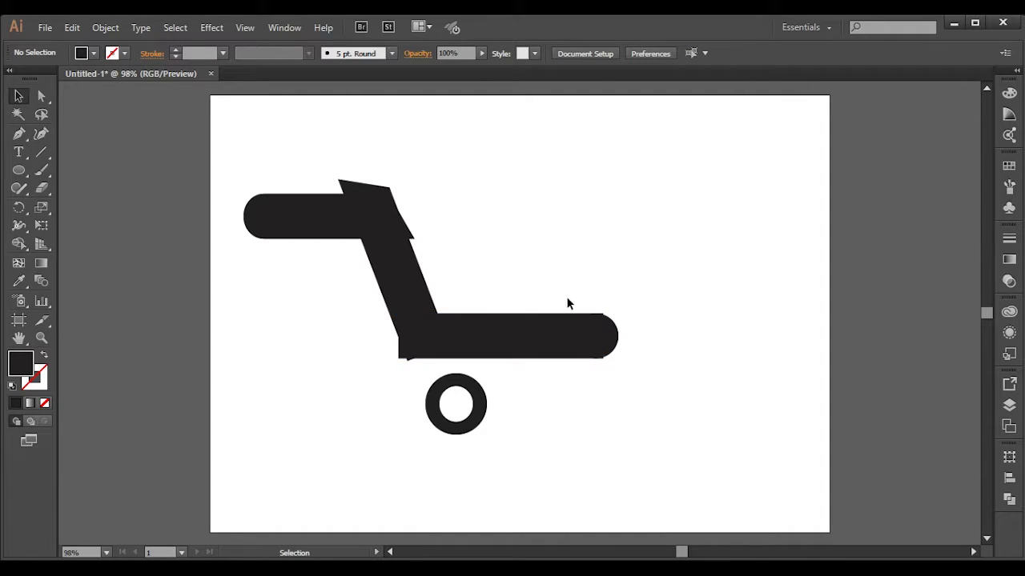
left_click_drag(605, 338, 614, 340)
left_click(566, 448)
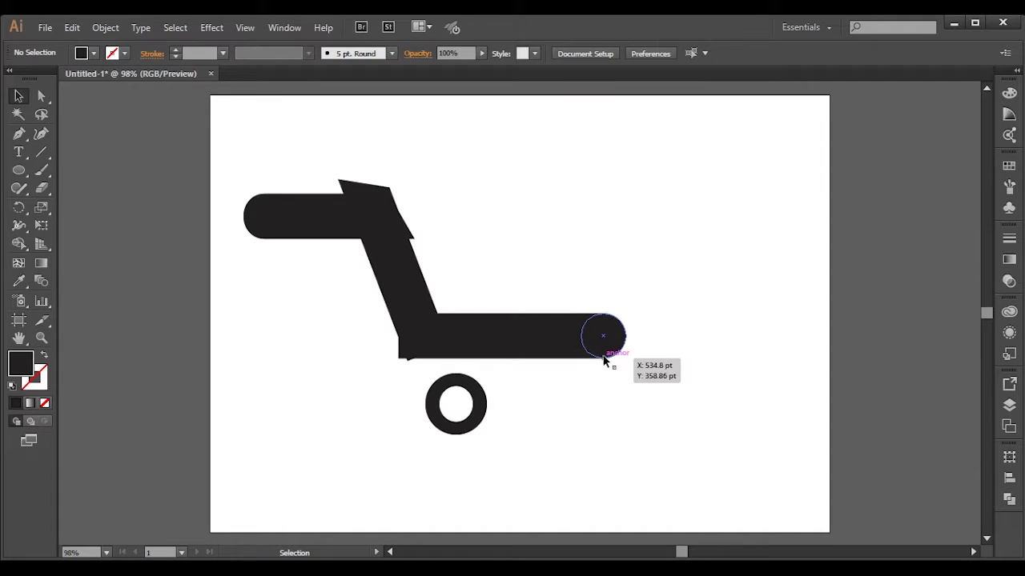
left_click(316, 231)
- Duplicate the top handle bar, rotate the copy 180°, and stretch it longer
key("ctrl+c")
key("ctrl+v")
key("v")
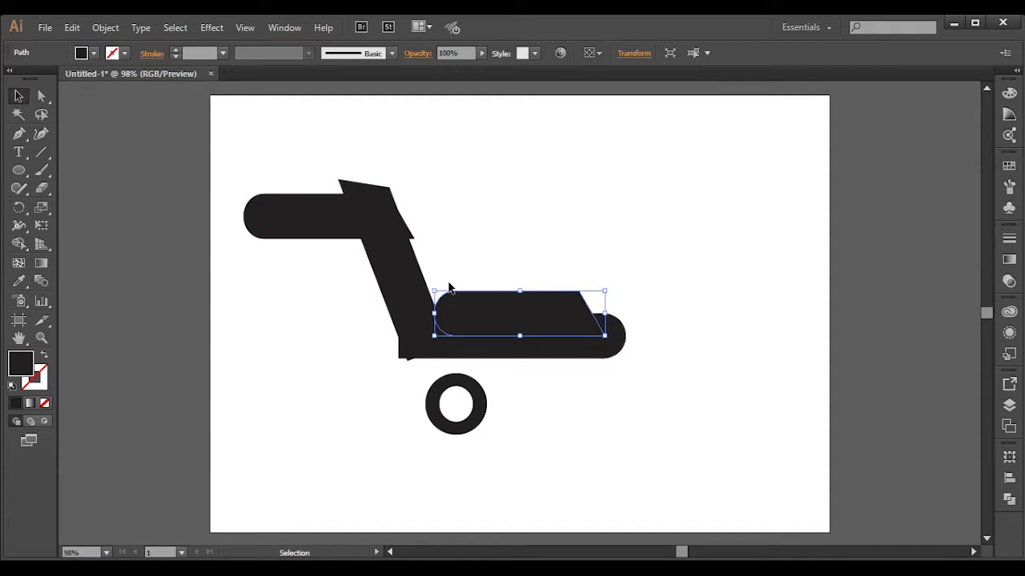
left_click_drag(480, 304, 638, 217)
left_click_drag(596, 247, 754, 202)
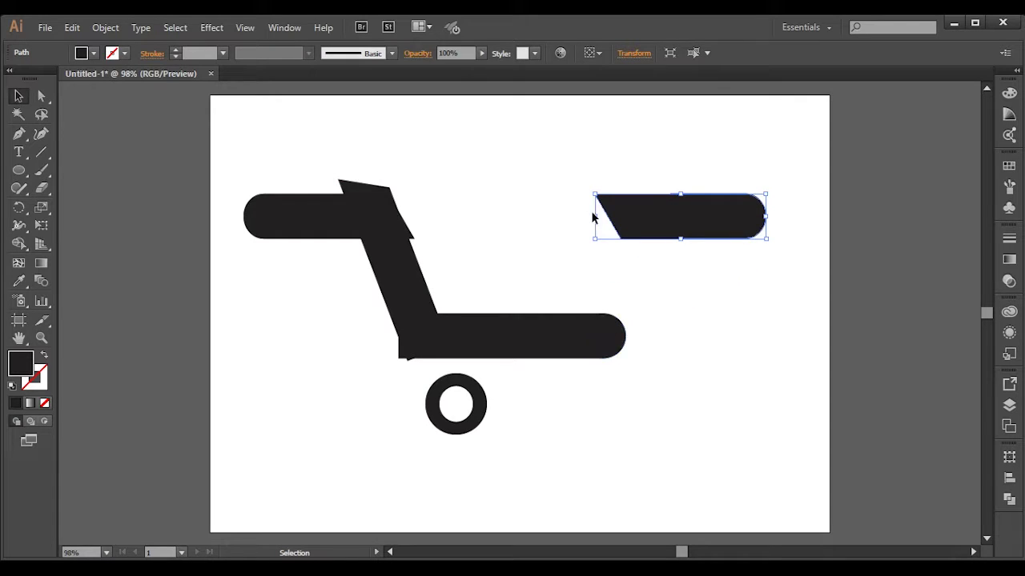
left_click_drag(592, 219, 482, 218)
- Park the bar copy at the upper right and return the base bar and end cap under the handle
left_click(525, 343)
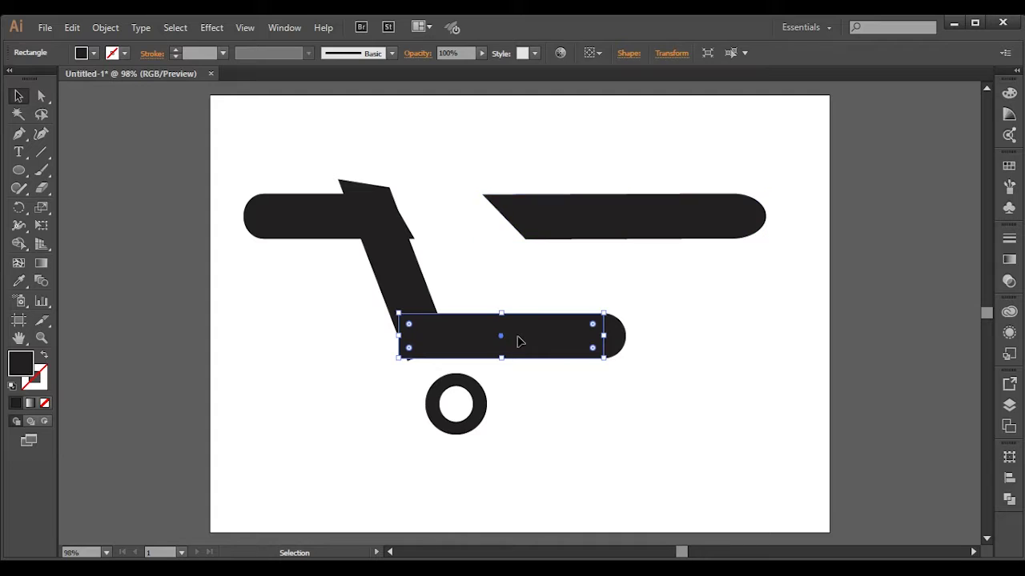
left_click_drag(560, 344, 844, 347)
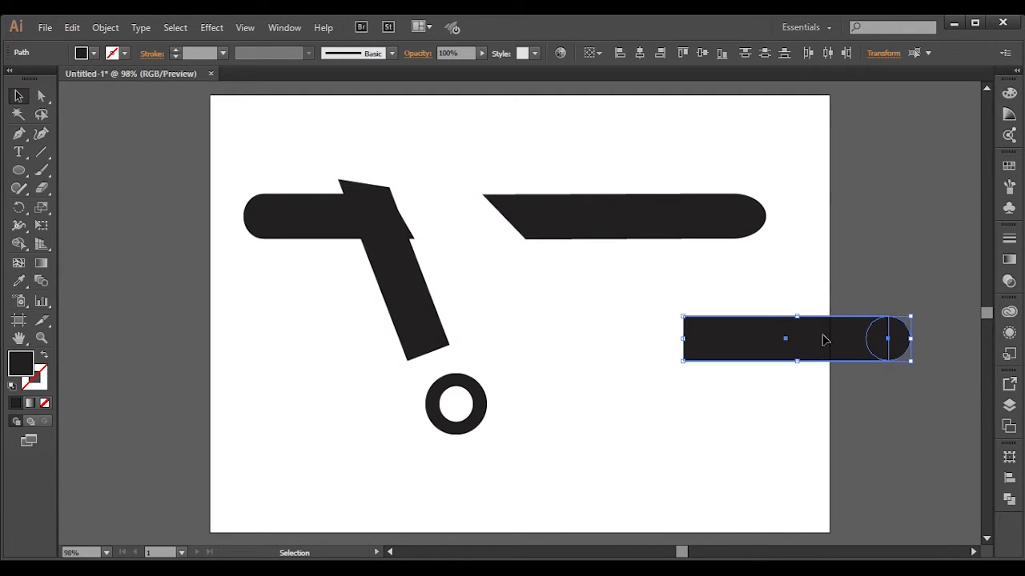
left_click_drag(764, 173, 660, 232)
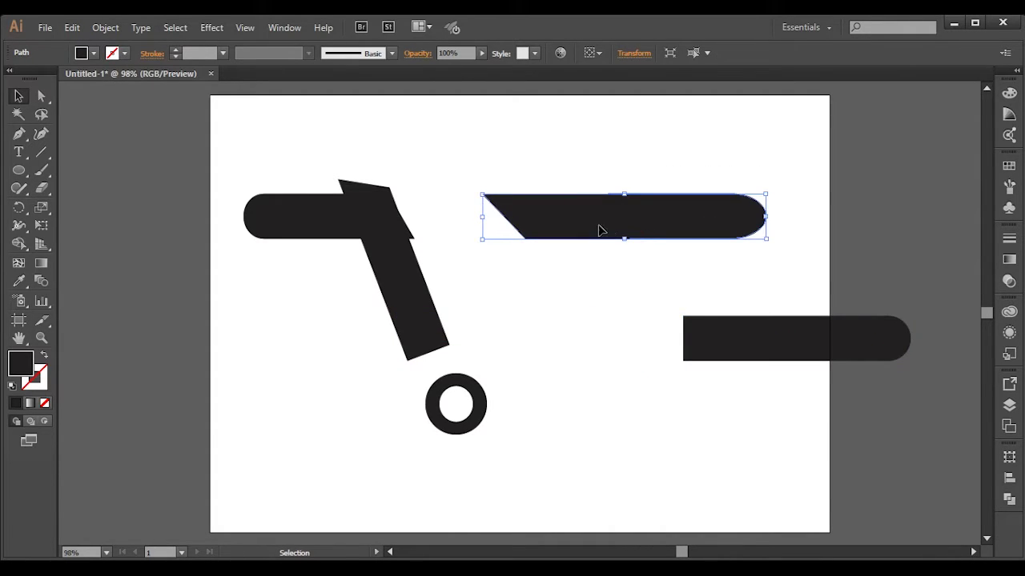
left_click_drag(594, 230, 695, 159)
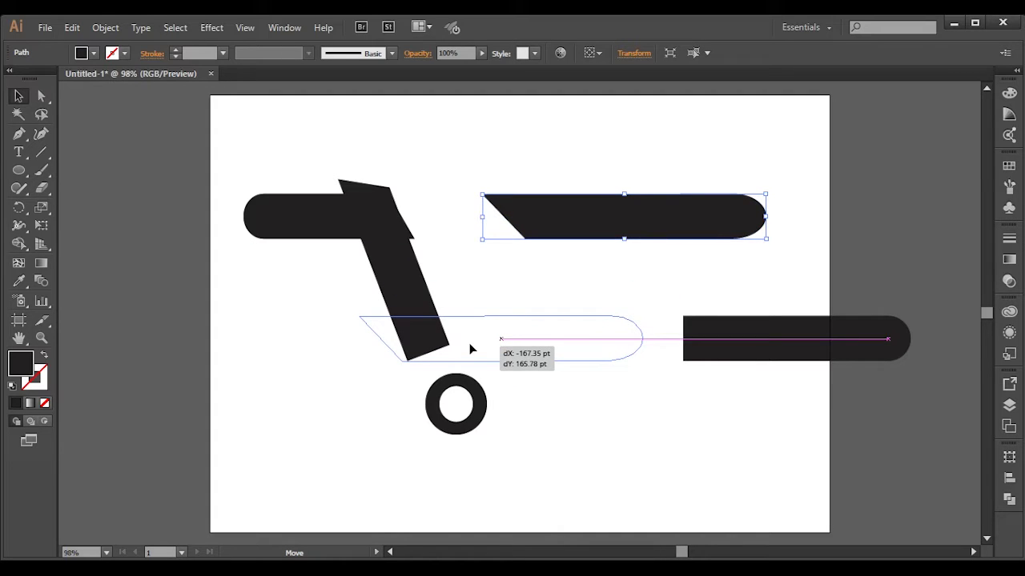
mouse_move(763, 355)
left_mouse_down()
mouse_move(514, 362)
mouse_move(472, 352)
left_mouse_up()
mouse_move(887, 340)
left_mouse_down()
mouse_move(585, 342)
mouse_move(601, 343)
left_mouse_up()
- Widen the base rectangle leftward, move it right and down, then move the ring wheel below it
left_click(612, 414)
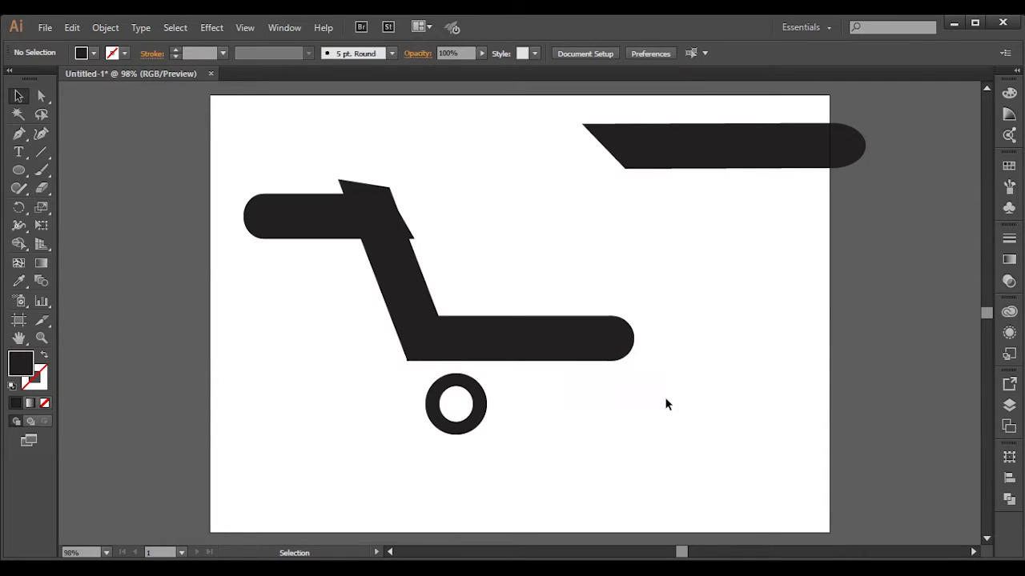
left_click(416, 355)
left_click(490, 354)
left_click_drag(404, 339, 345, 339)
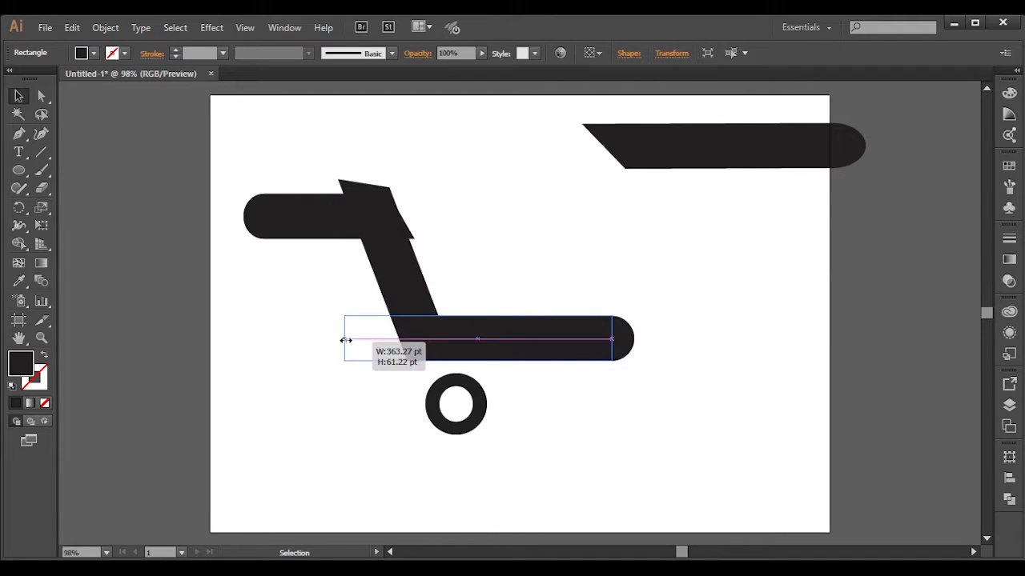
left_click(336, 422)
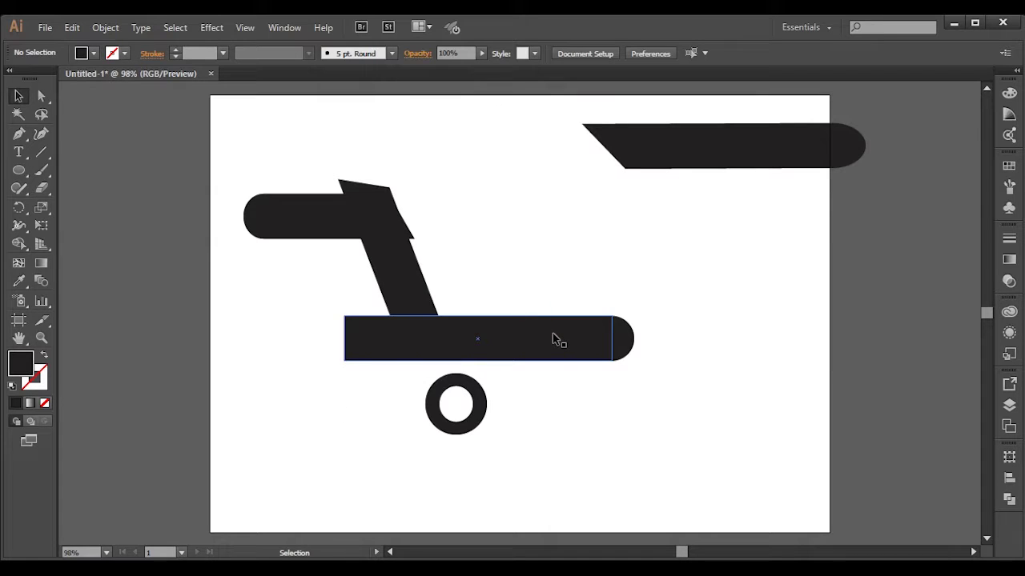
mouse_move(668, 286)
left_mouse_down()
mouse_move(570, 358)
mouse_move(842, 388)
left_mouse_up()
left_click(436, 421)
left_click_drag(437, 422, 645, 491)
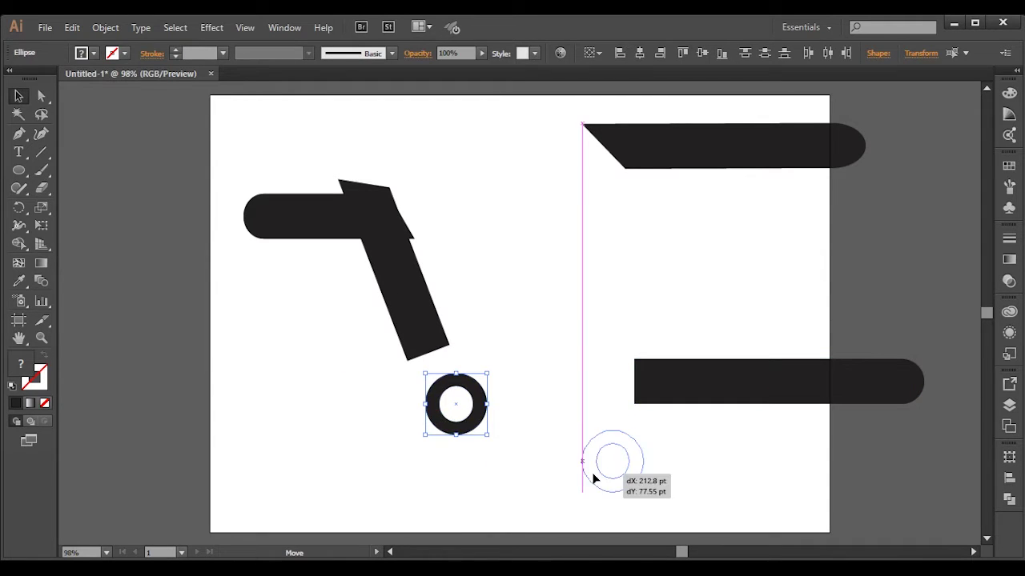
- Try stretching the slanted handle piece longer, undoing both attempts
left_click(403, 298)
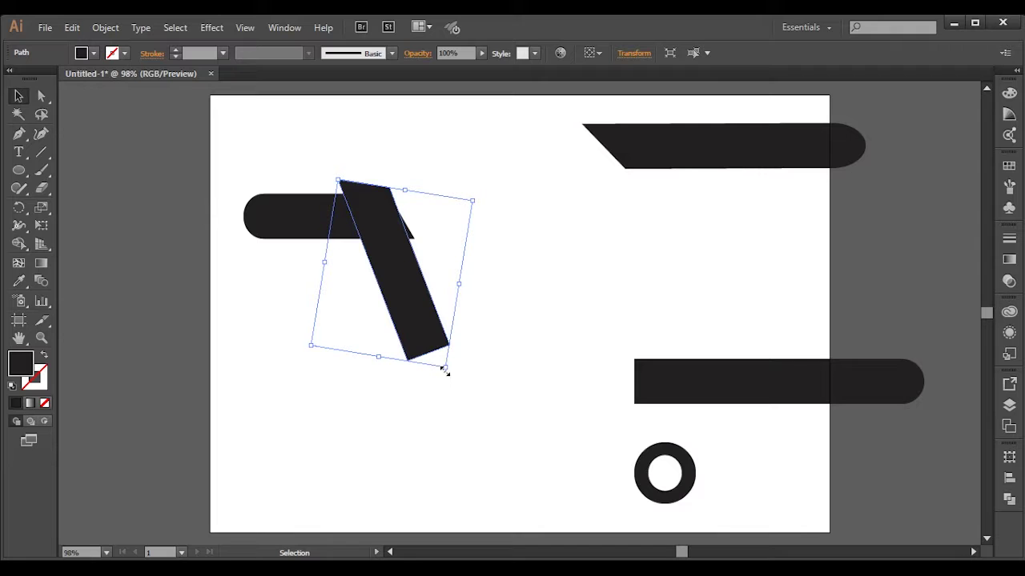
left_click_drag(447, 366, 464, 408)
key("a")
key("ctrl+z")
key("v")
left_click_drag(377, 358, 372, 417)
key("a")
key("ctrl+z")
key("v")
- Copy the lower bar, move the old slanted piece off-artboard left, and turn the copy into a diagonal
left_click(707, 381)
key("ctrl+c")
key("ctrl+v")
left_click_drag(505, 326, 668, 289)
left_click_drag(427, 279, 133, 318)
left_click_drag(588, 290, 338, 341)
left_click_drag(566, 351, 469, 427)
left_click_drag(470, 382, 460, 350)
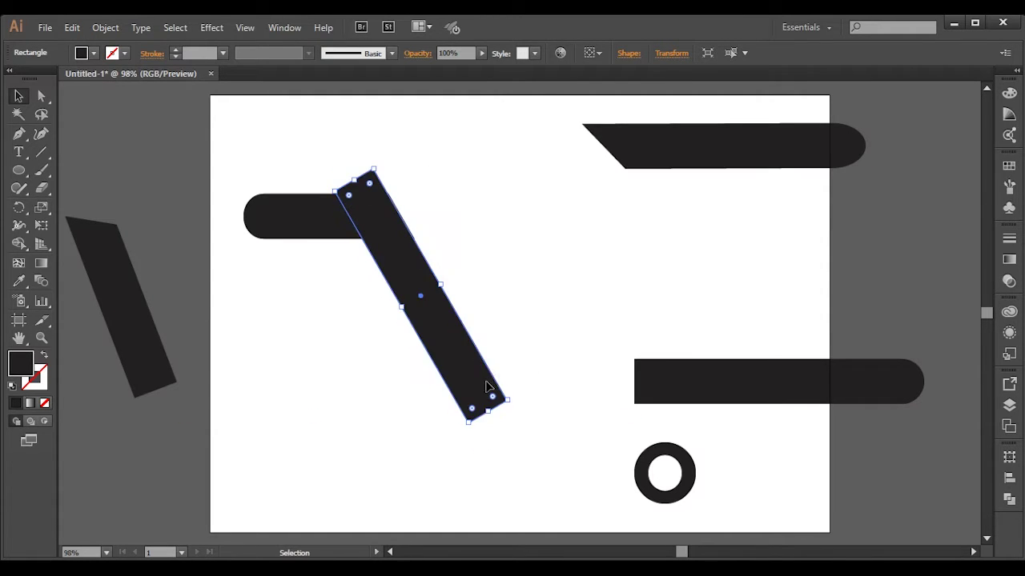
left_click_drag(488, 412, 473, 384)
left_click(540, 340)
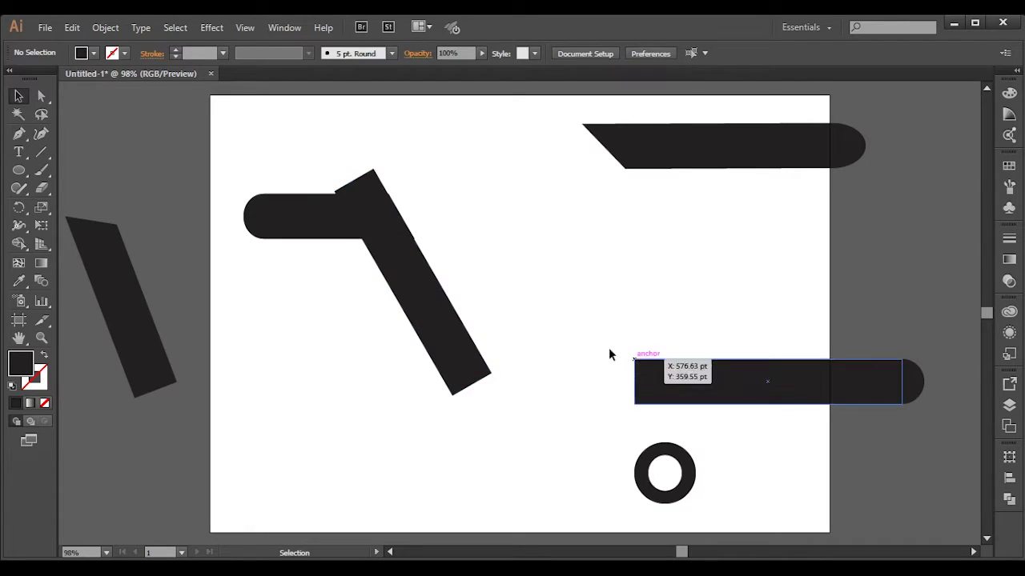
- Fit the diagonal onto the lower bar, send it backward, and cap the bar's right end with the circle
left_click_drag(441, 321, 430, 313)
left_click(706, 377)
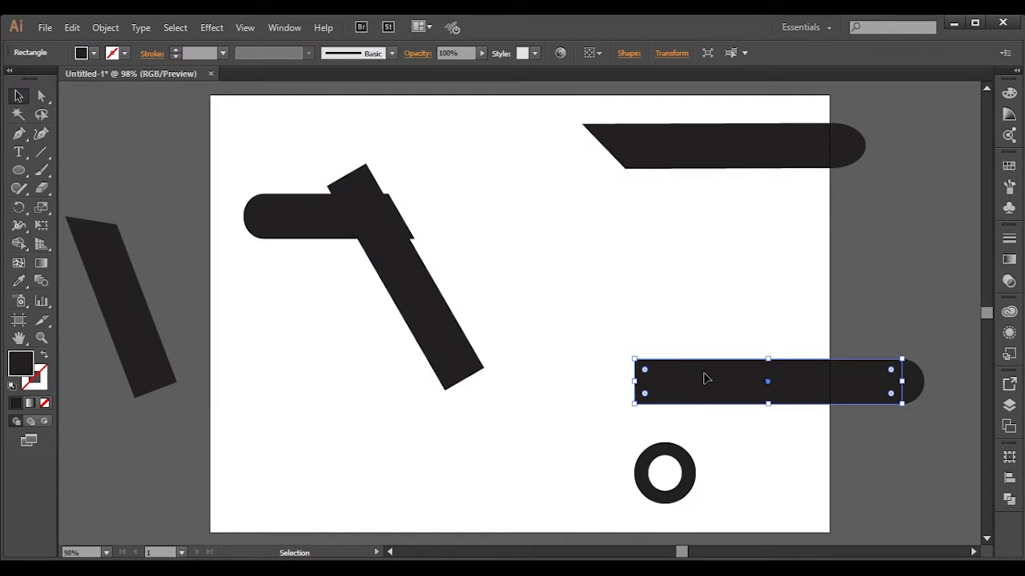
left_click_drag(704, 378, 484, 362)
left_click(618, 285)
left_click(427, 304)
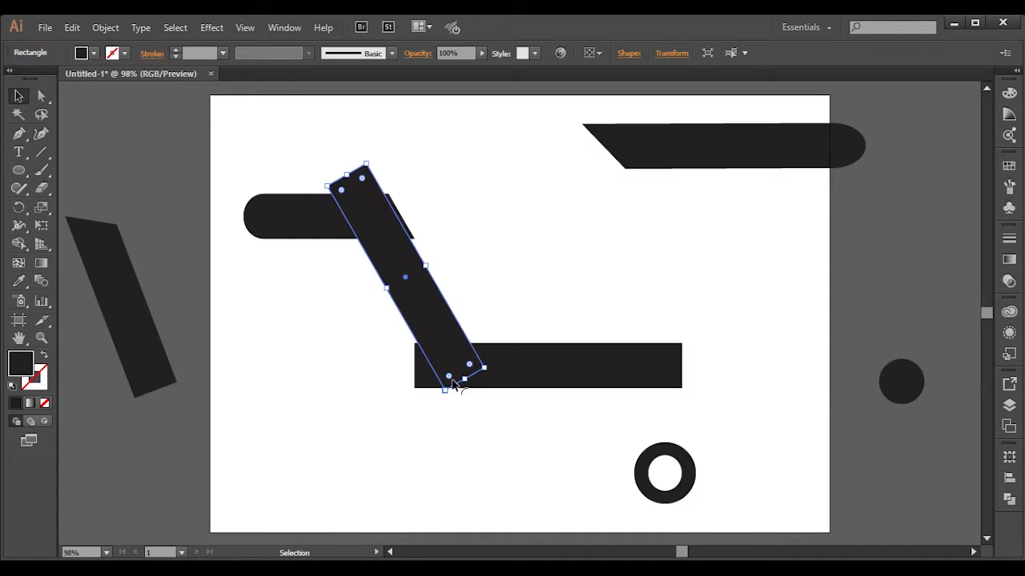
left_click_drag(448, 403, 435, 400)
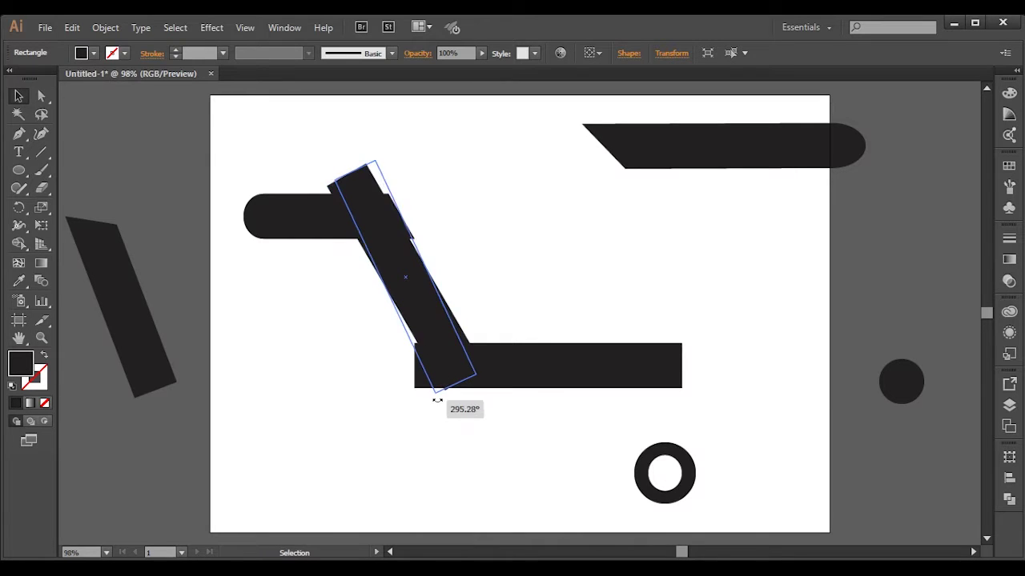
left_click_drag(416, 299, 417, 314)
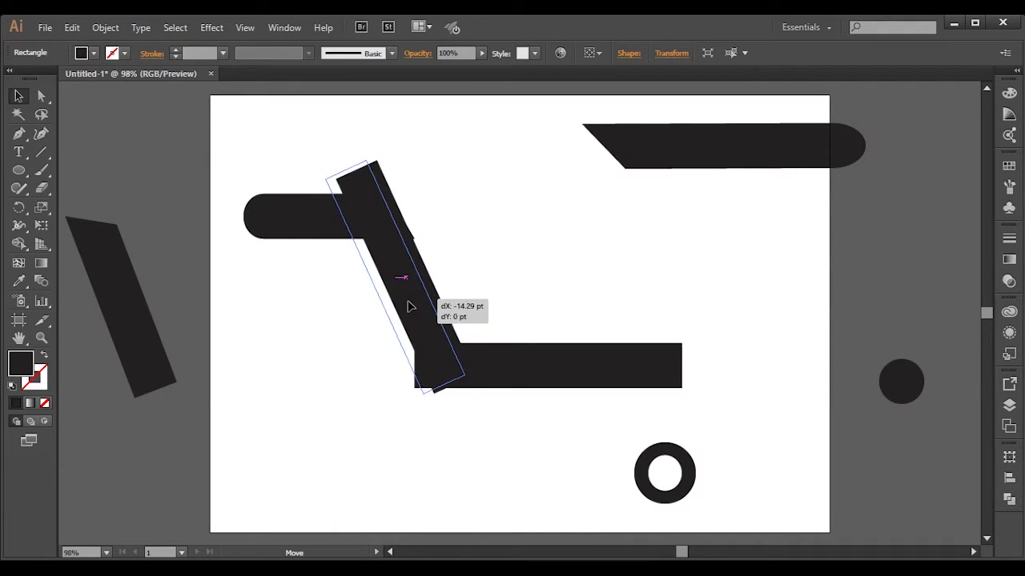
key("ctrl+shift+bracketleft")
left_click(496, 365)
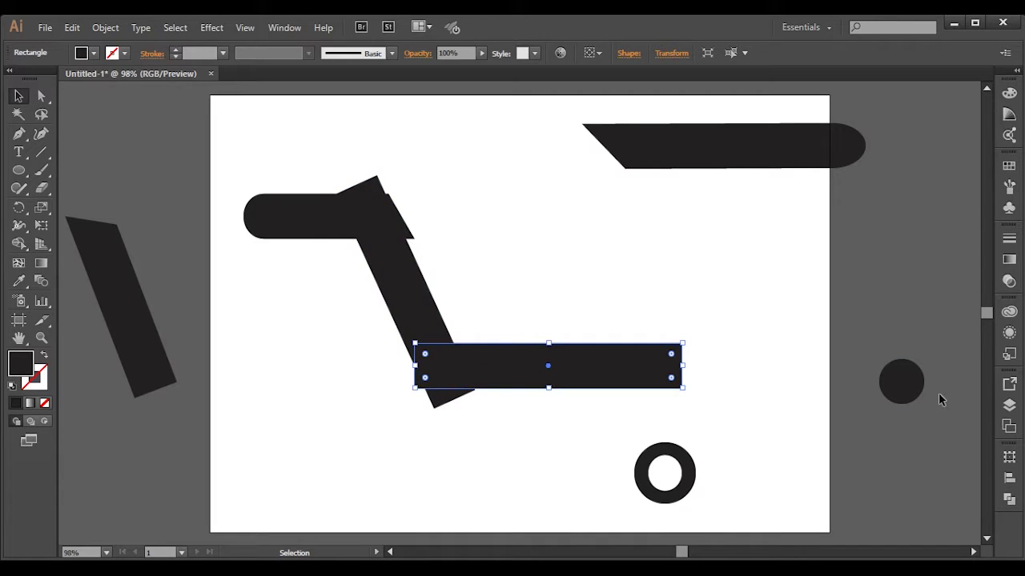
mouse_move(889, 390)
left_mouse_down()
mouse_move(662, 369)
mouse_move(673, 373)
left_mouse_up()
left_click(593, 455)
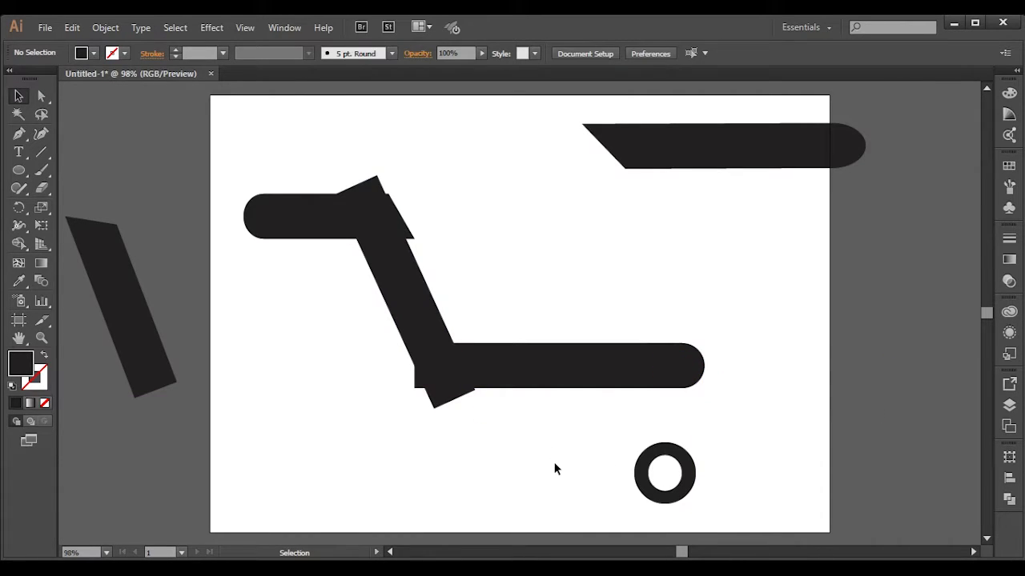
- Shift the bottom bar's rectangle left and reattach the end circle to its right end
mouse_move(528, 371)
left_mouse_down()
mouse_move(482, 374)
mouse_move(494, 375)
left_mouse_up()
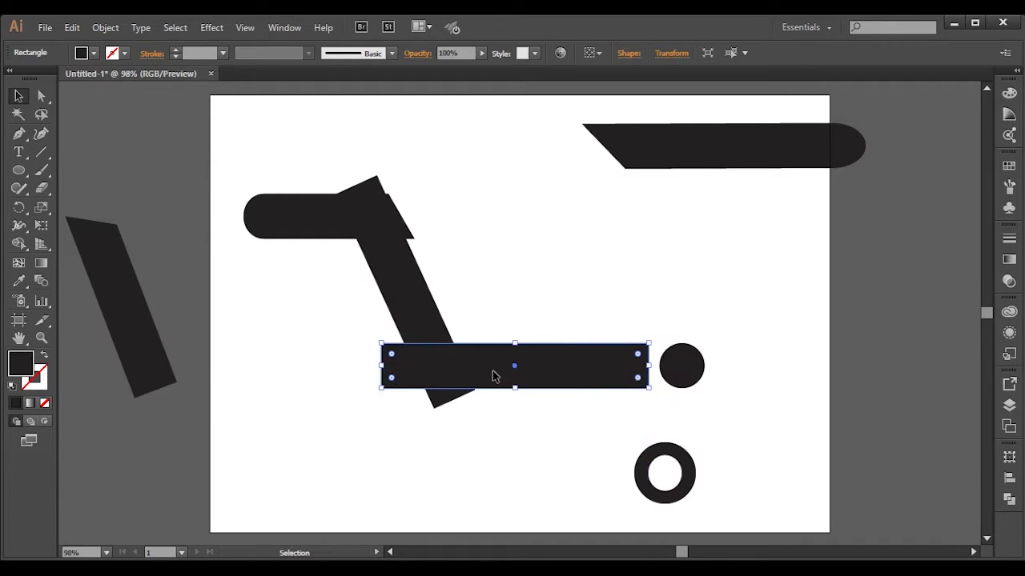
left_click(678, 382)
left_click_drag(679, 382, 645, 382)
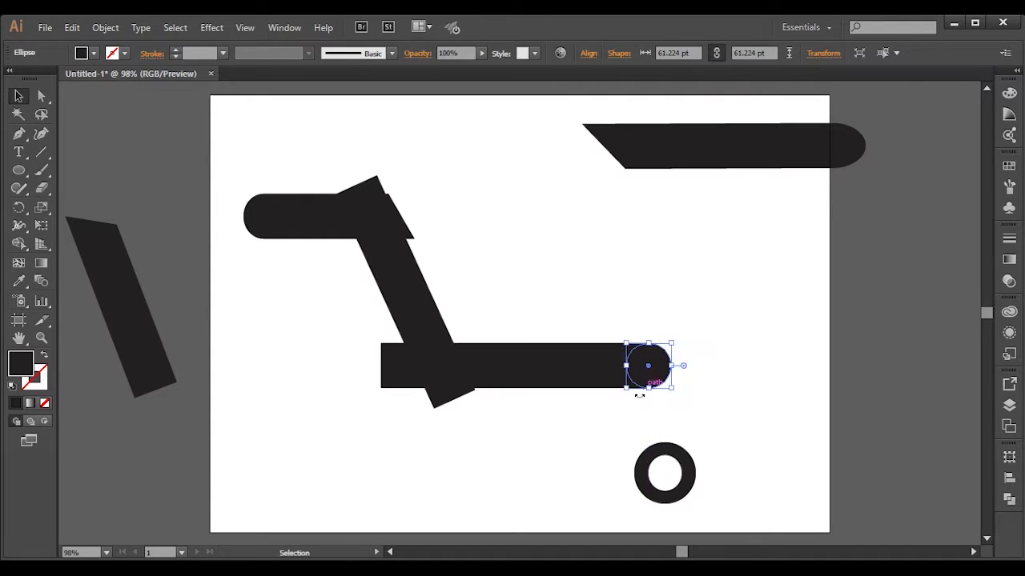
left_click(582, 432)
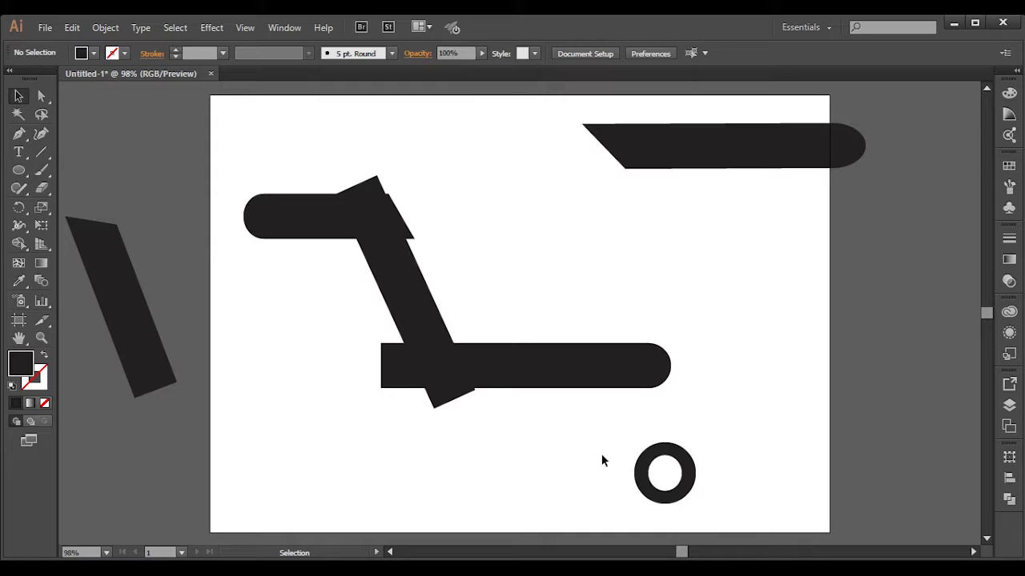
- Move the ring wheel left so it sits under the diagonal bar's foot
left_click(643, 478)
left_click_drag(643, 478, 458, 441)
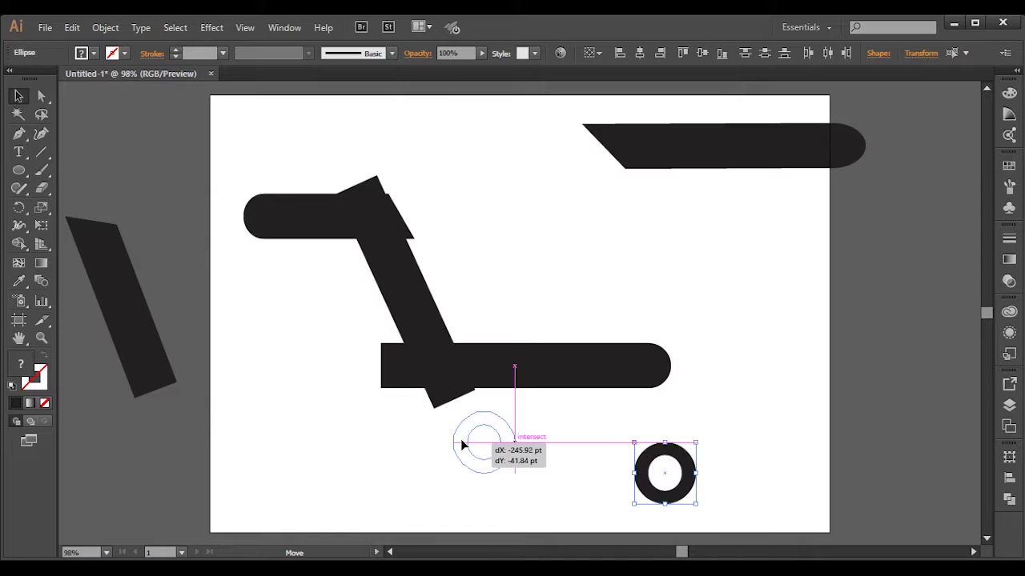
left_click_drag(457, 439, 462, 439)
left_click(672, 432)
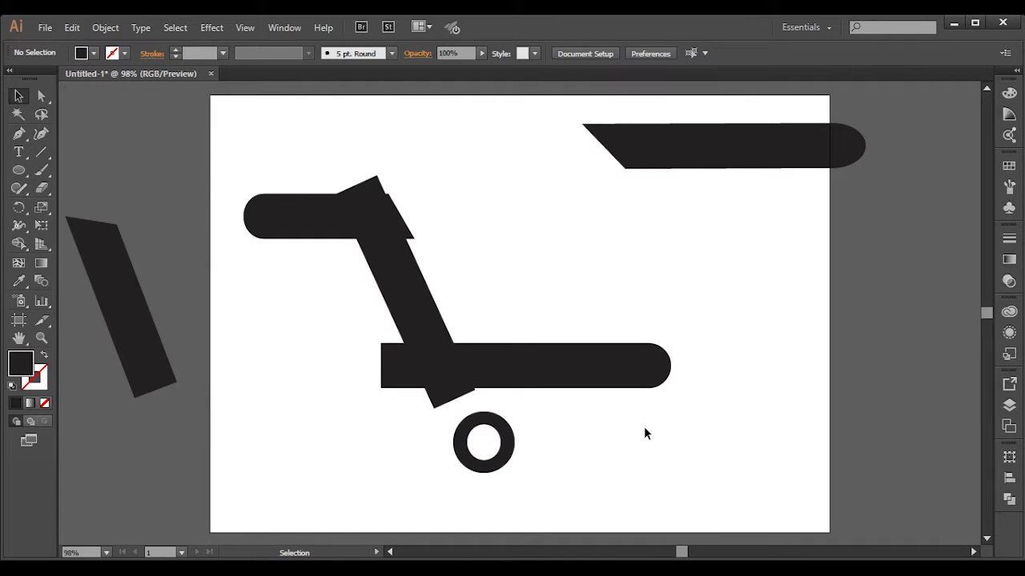
- Send the diagonal bar behind the bottom bar
left_click_drag(481, 161, 334, 257)
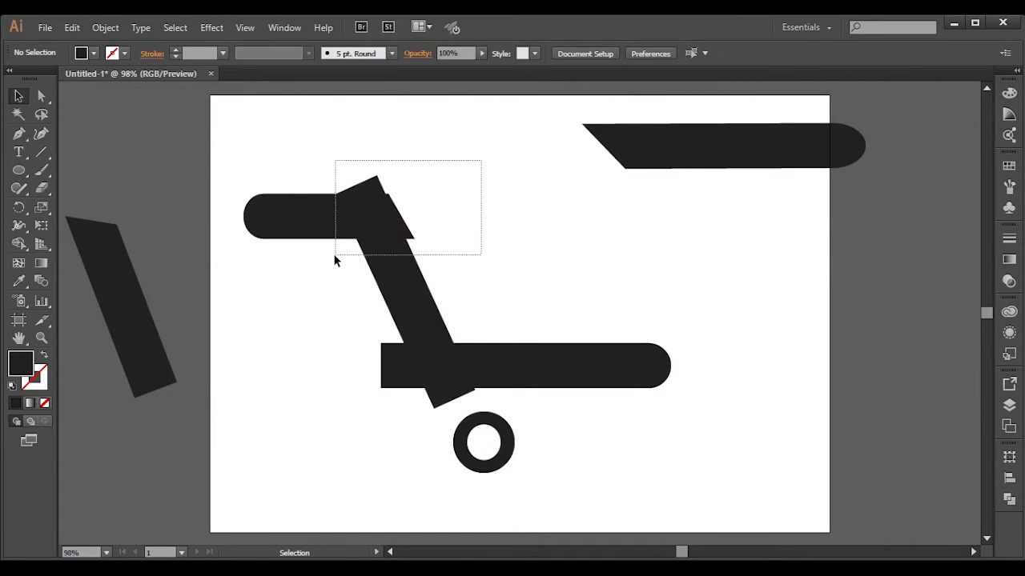
left_click_drag(702, 306, 391, 377)
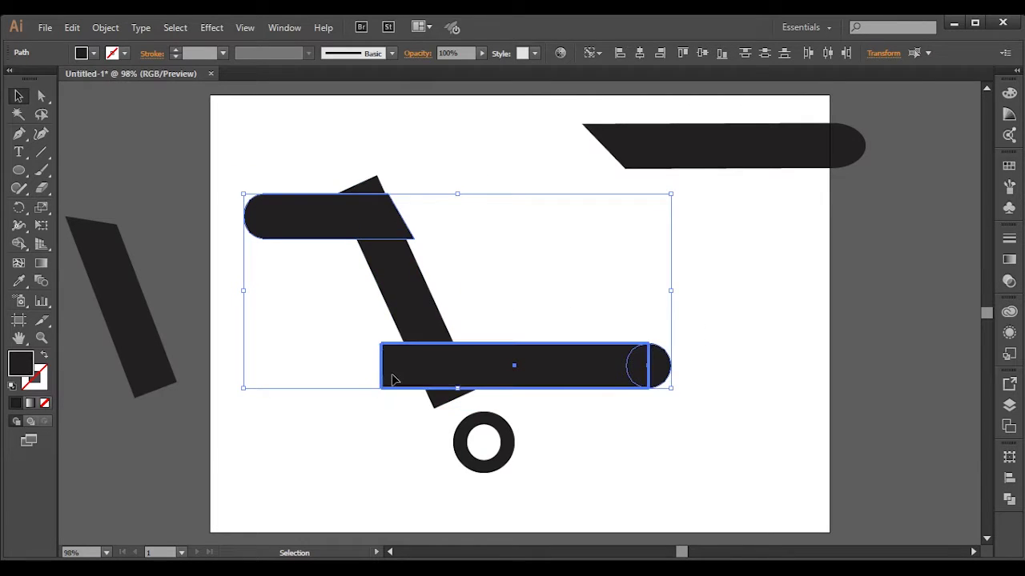
left_click(578, 419)
left_click(474, 384)
key("ctrl+shift+bracketleft")
- Duplicate the bottom bar's rectangle off to the right; copy the end circle, then undo that copy
left_click(498, 366)
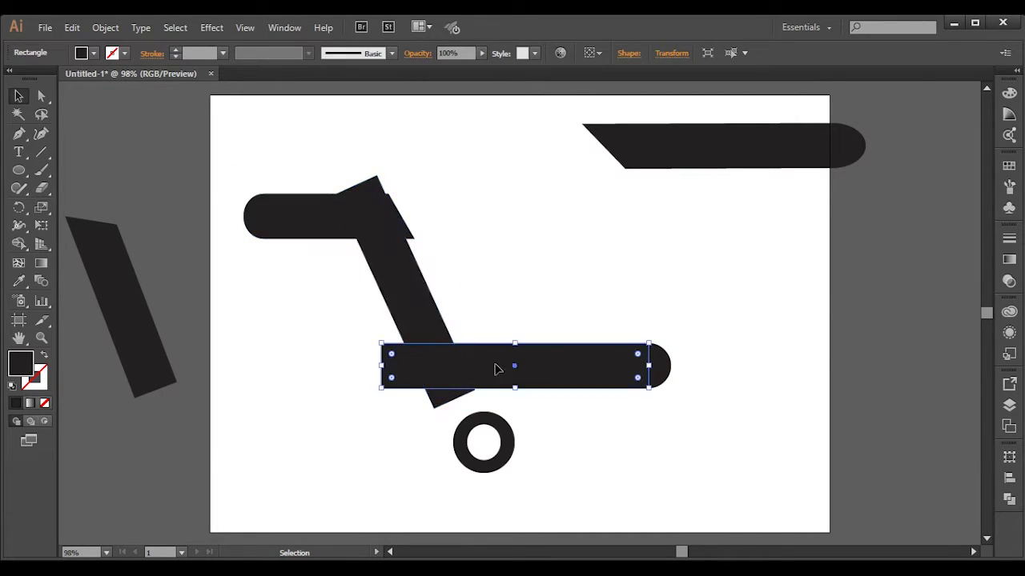
mouse_move(496, 368)
left_mouse_down()
mouse_move(498, 317)
mouse_move(803, 304)
left_mouse_up()
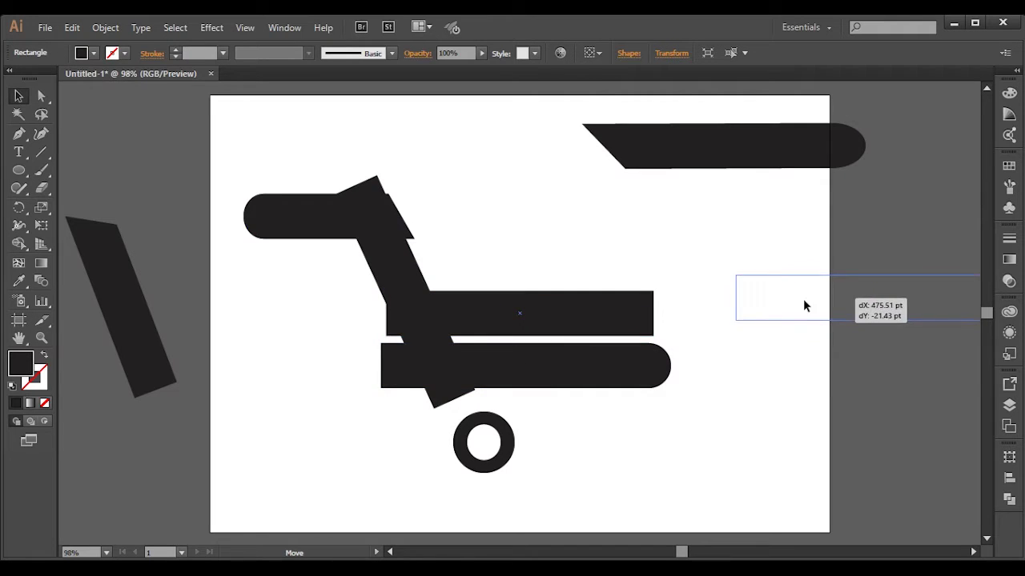
left_click(664, 369)
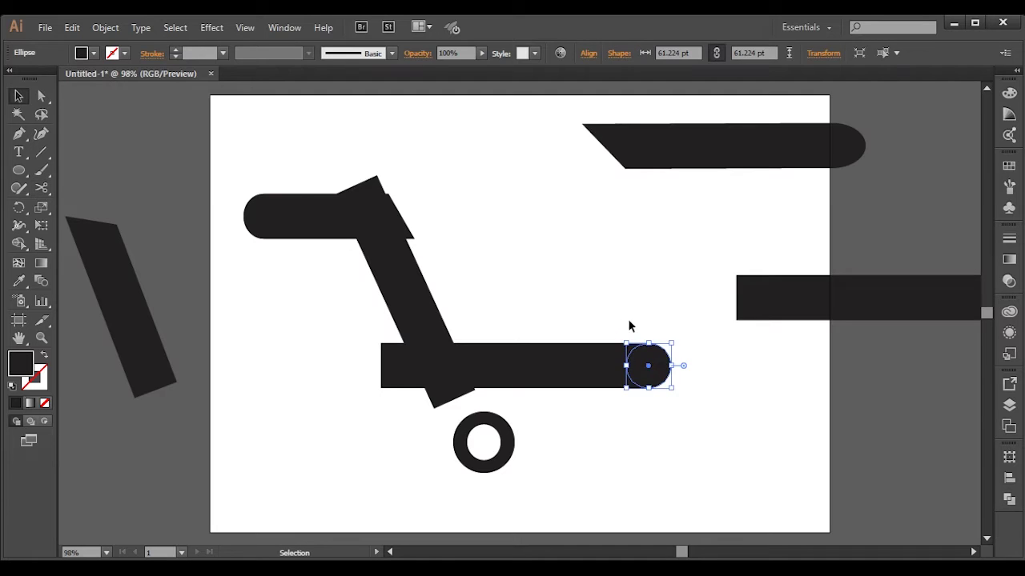
mouse_move(647, 388)
left_mouse_down()
mouse_move(606, 348)
mouse_move(880, 401)
left_mouse_up()
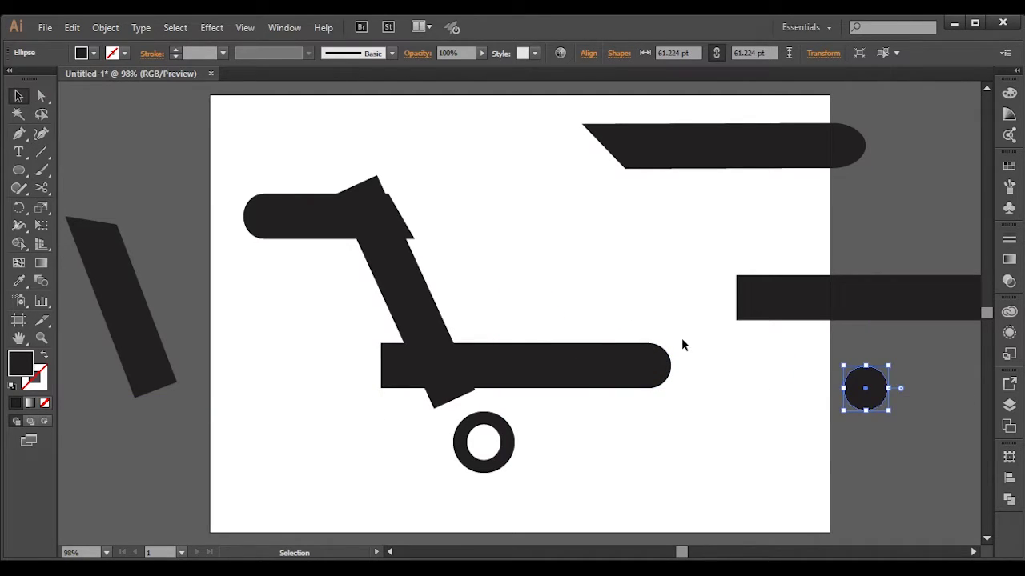
key("ctrl+z")
key("ctrl+z")
key("ctrl+z")
- Reposition the spare bar and circle, then place a second ring wheel right of the first
mouse_move(484, 325)
left_mouse_down()
mouse_move(921, 362)
mouse_move(821, 303)
left_mouse_up()
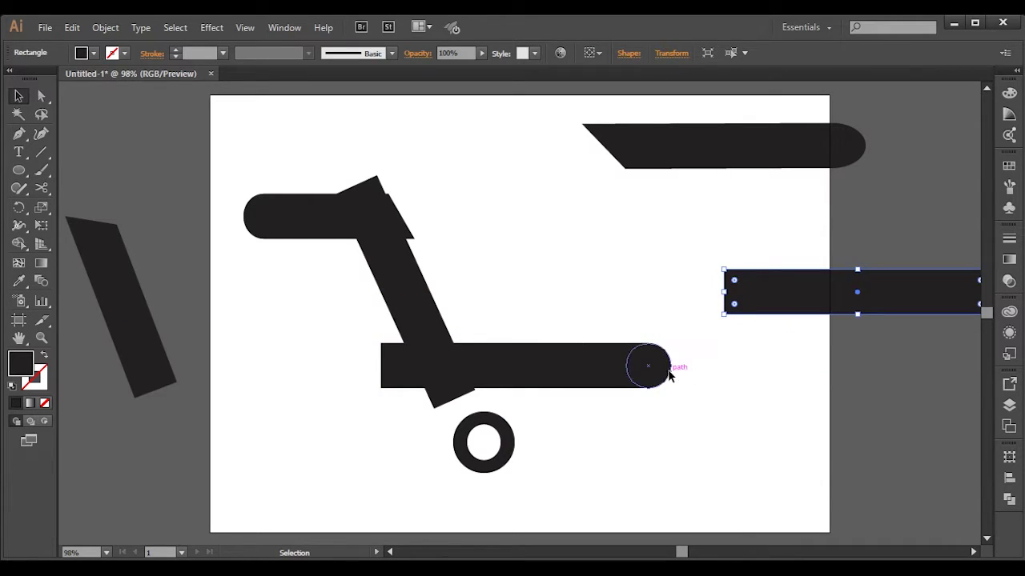
mouse_move(669, 373)
left_mouse_down()
mouse_move(547, 338)
mouse_move(859, 395)
left_mouse_up()
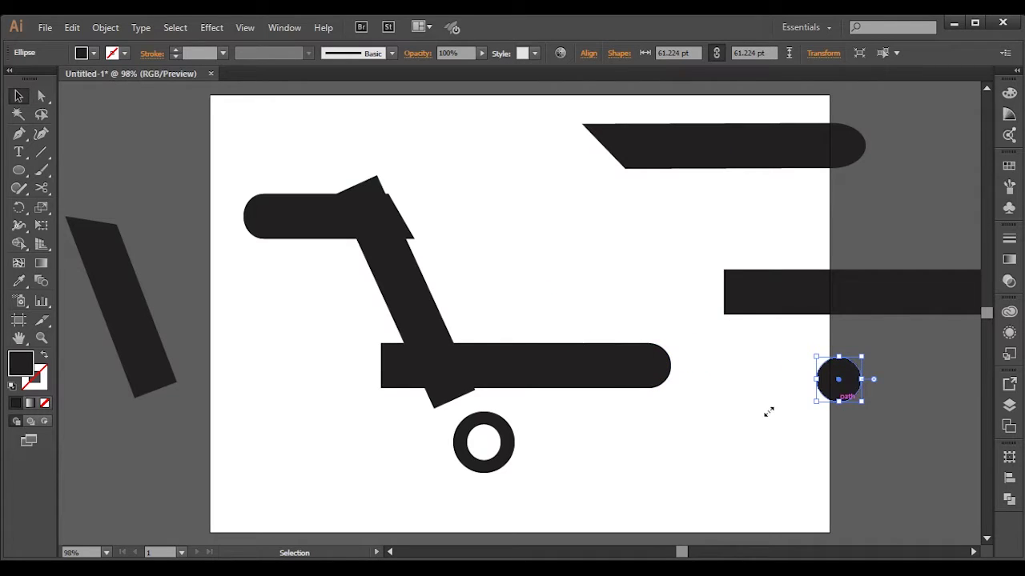
left_click_drag(531, 425, 440, 454)
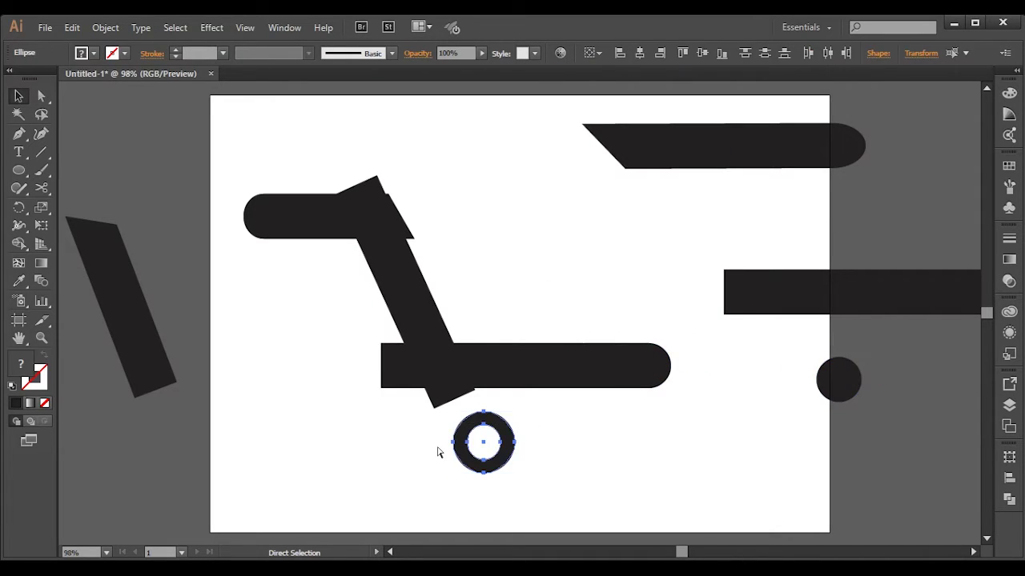
key("ctrl+c")
key("ctrl+v")
left_click_drag(496, 300, 583, 435)
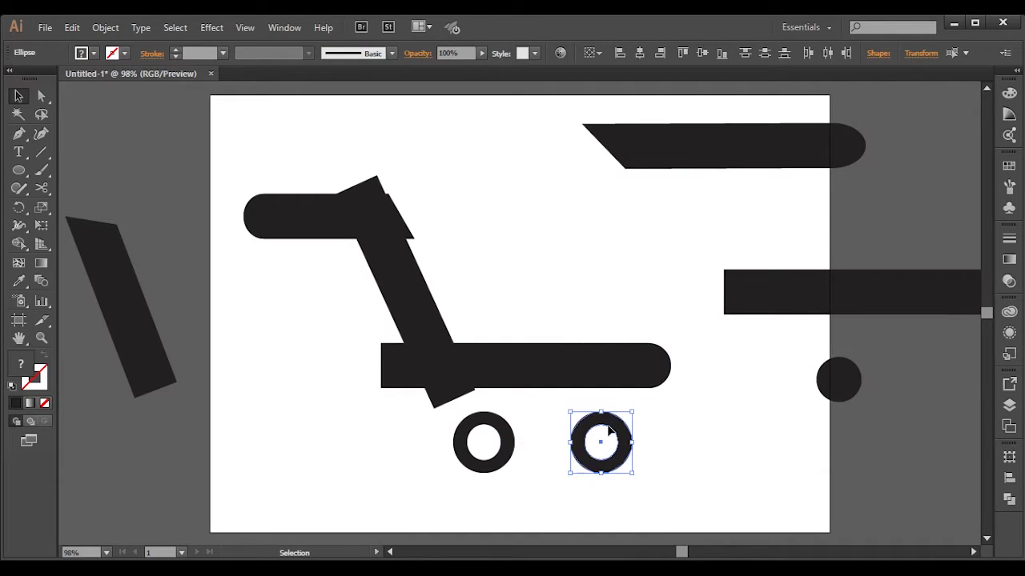
- Unite the base rectangle and end circle into one bar, then select the handle, diagonal and base bars
left_click(614, 365)
left_click(662, 372, "shift")
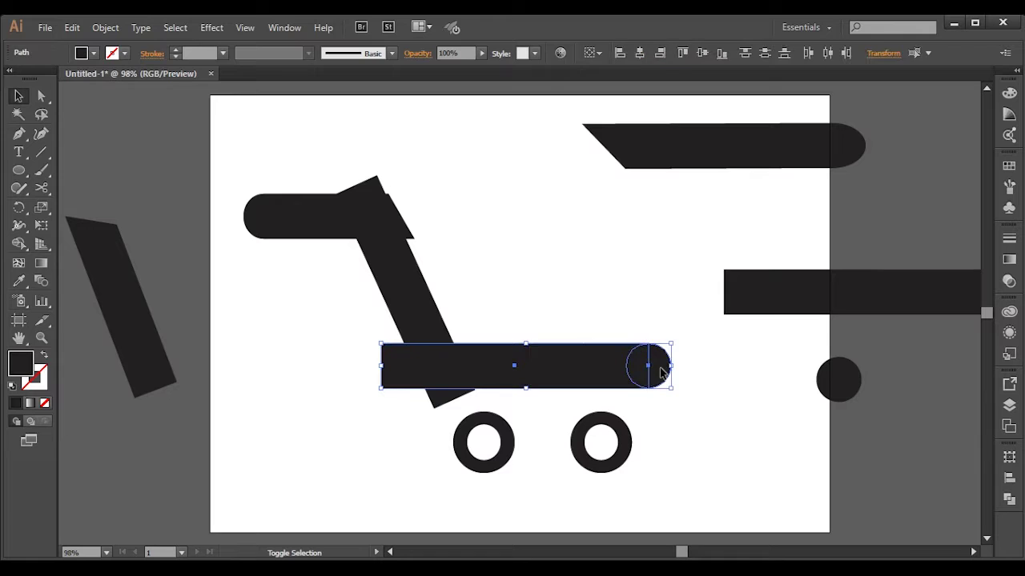
left_click(1009, 498)
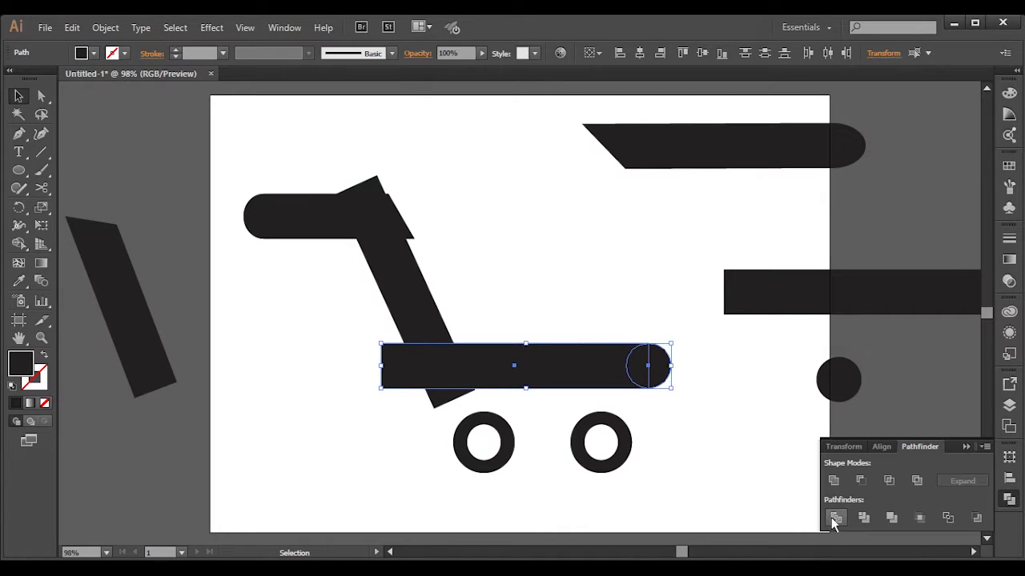
left_click(834, 481)
left_click(753, 462)
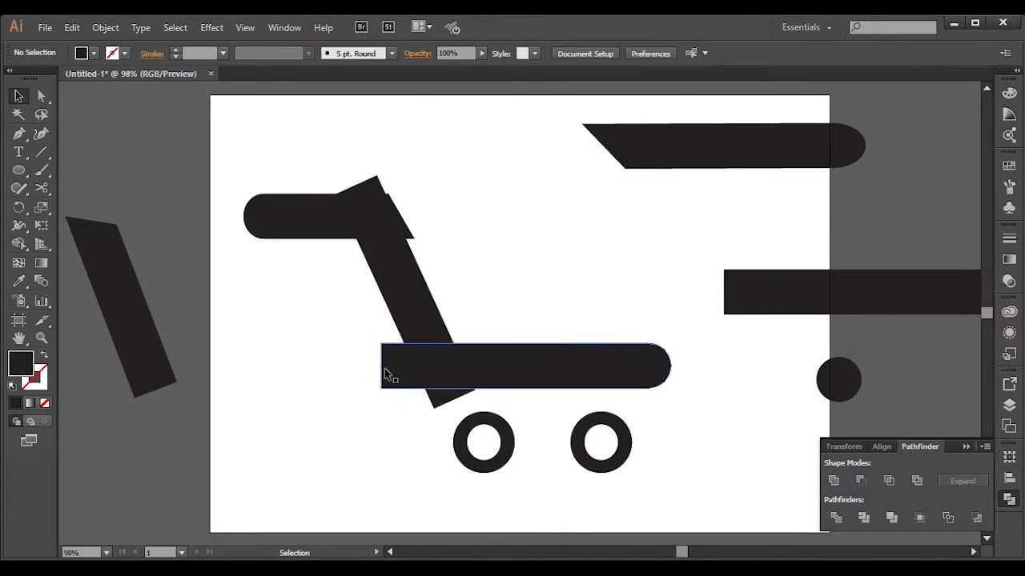
left_click_drag(565, 190, 311, 349)
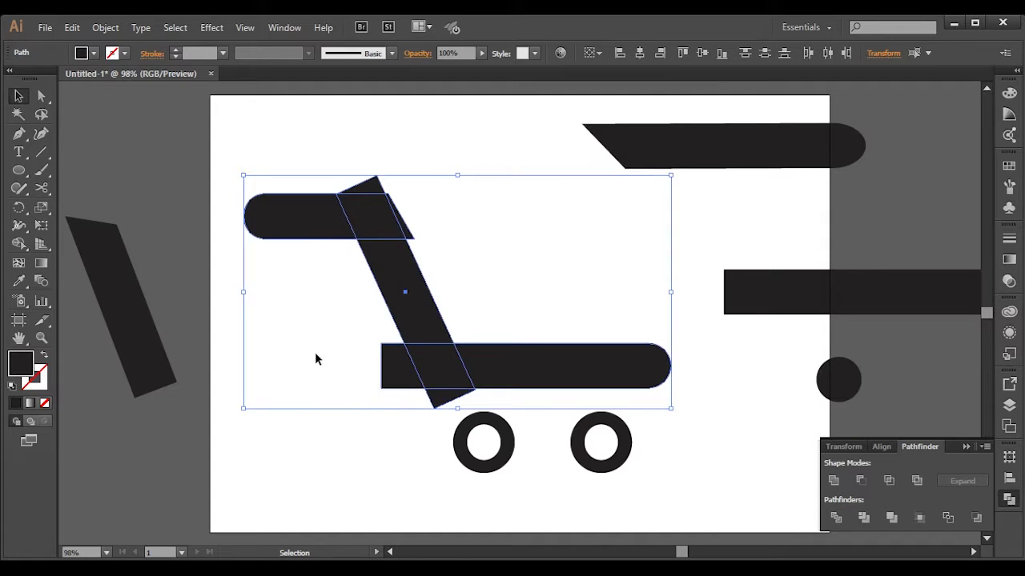
- Use Shape Builder to trim the base stub, the sliver and the peak from the cart body
left_click(19, 243)
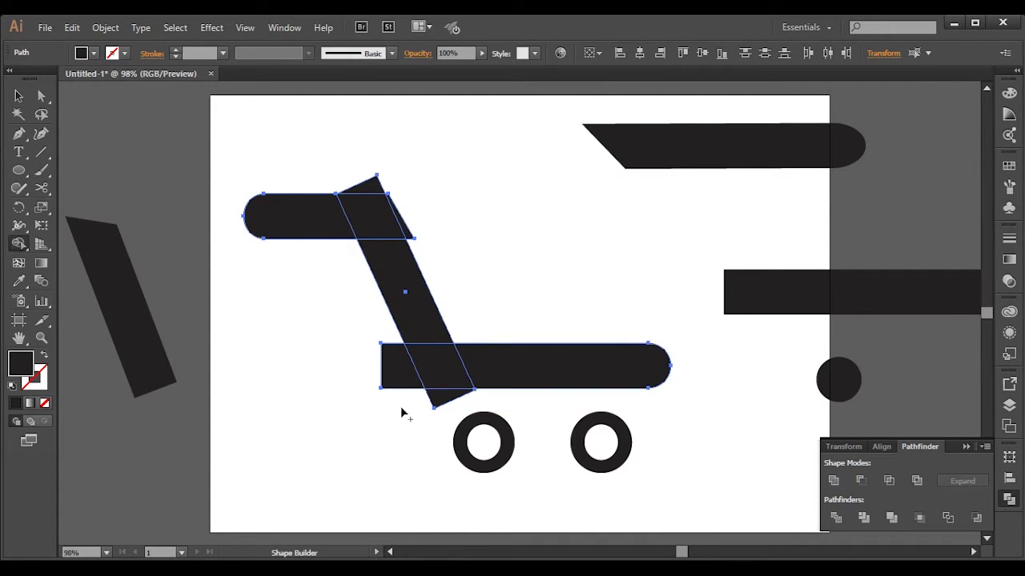
left_click(393, 368, "alt")
left_click(376, 228)
left_click(406, 228, "alt")
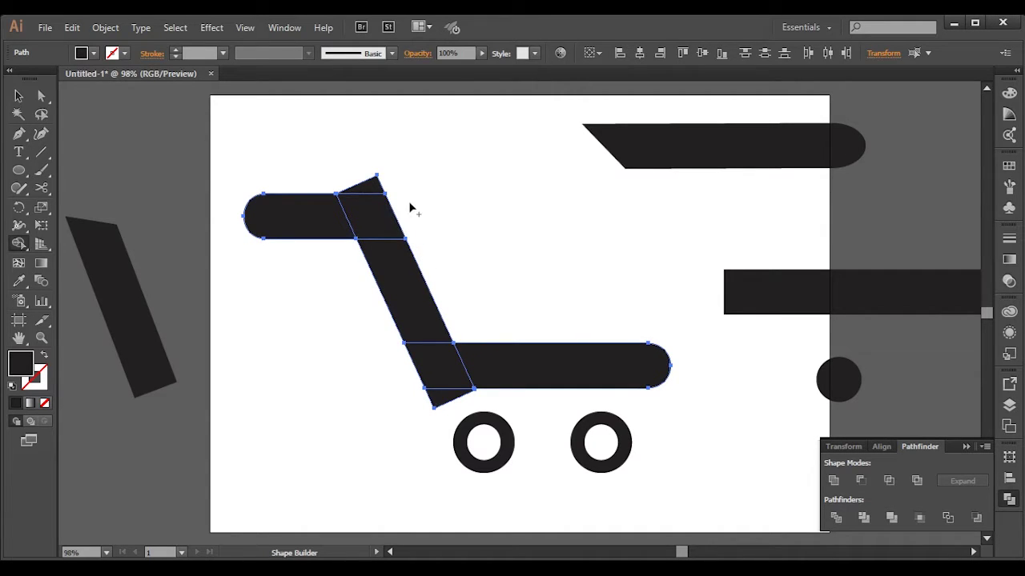
left_click(370, 186, "alt")
left_click(18, 96)
- Move the spare rectangle and circle further right and delete the top slanted shape
left_click(324, 384)
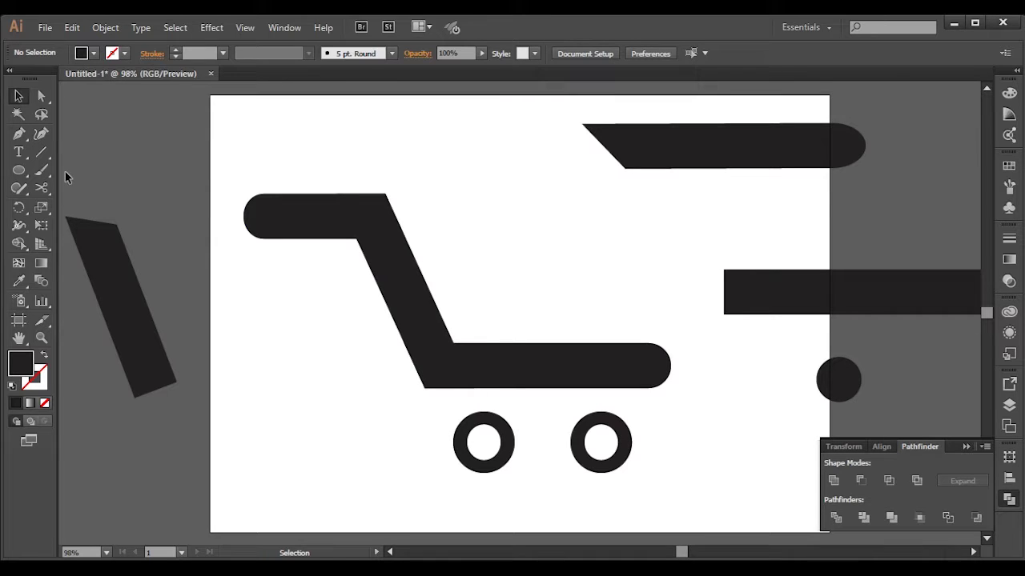
left_click_drag(710, 238, 898, 375)
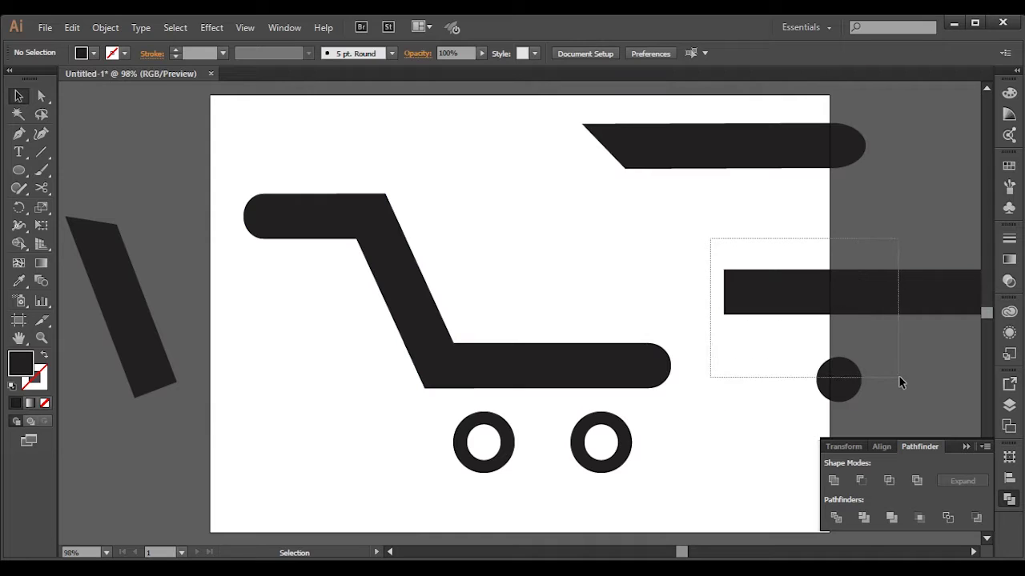
left_click_drag(771, 303, 897, 301)
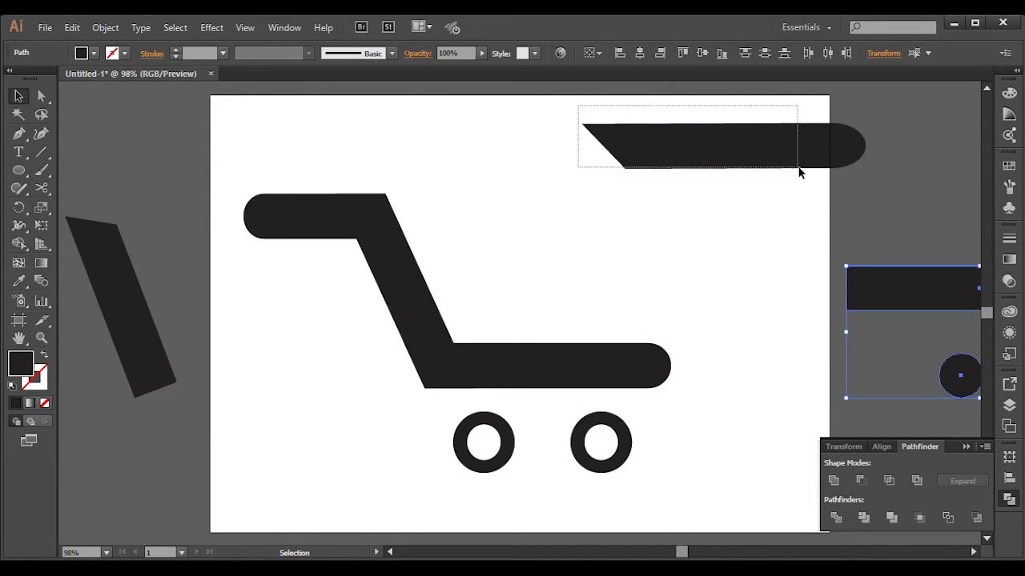
left_click_drag(578, 104, 798, 169)
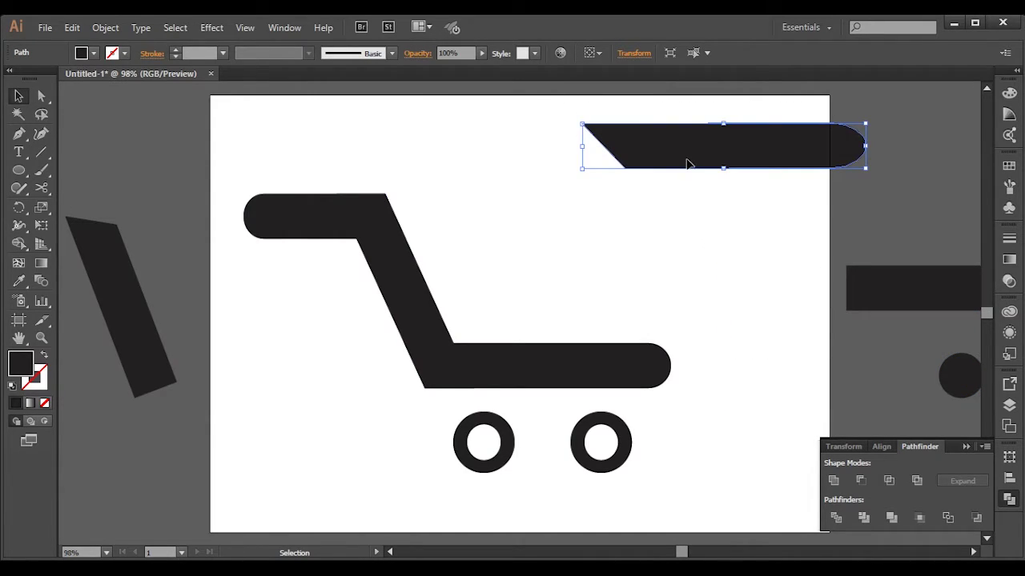
key("Delete")
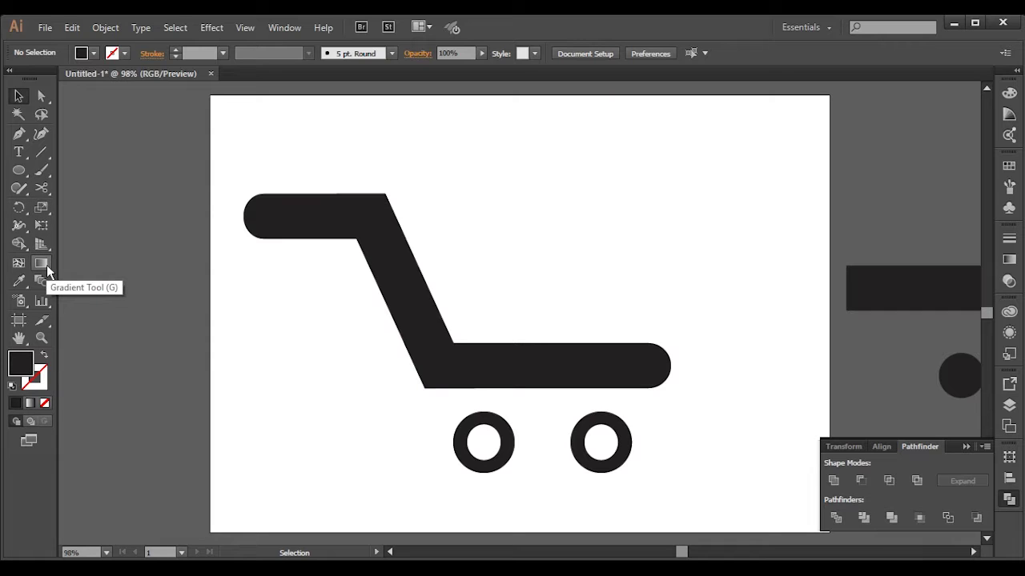
- Draw a thin vertical bar, about 8 × 167 pt, inside the basket and nudge it right
left_click_drag(20, 176, 76, 169)
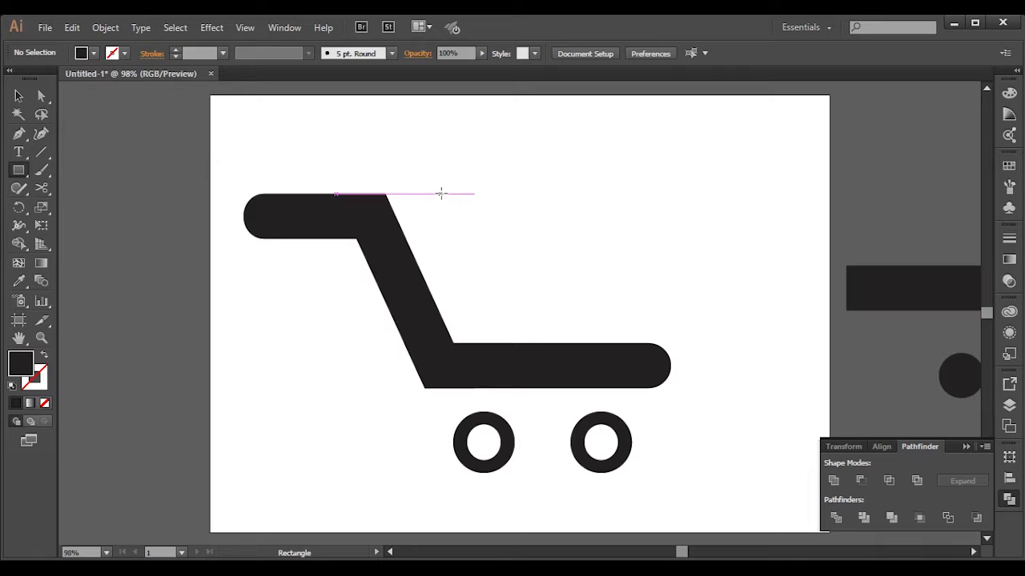
left_click_drag(447, 216, 452, 343)
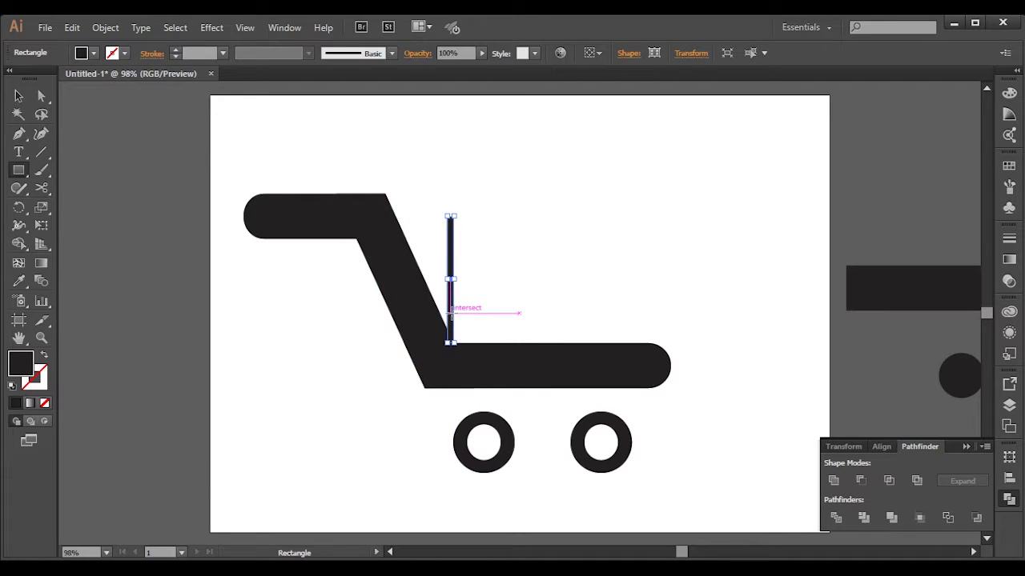
key("v")
left_click_drag(455, 313, 466, 312)
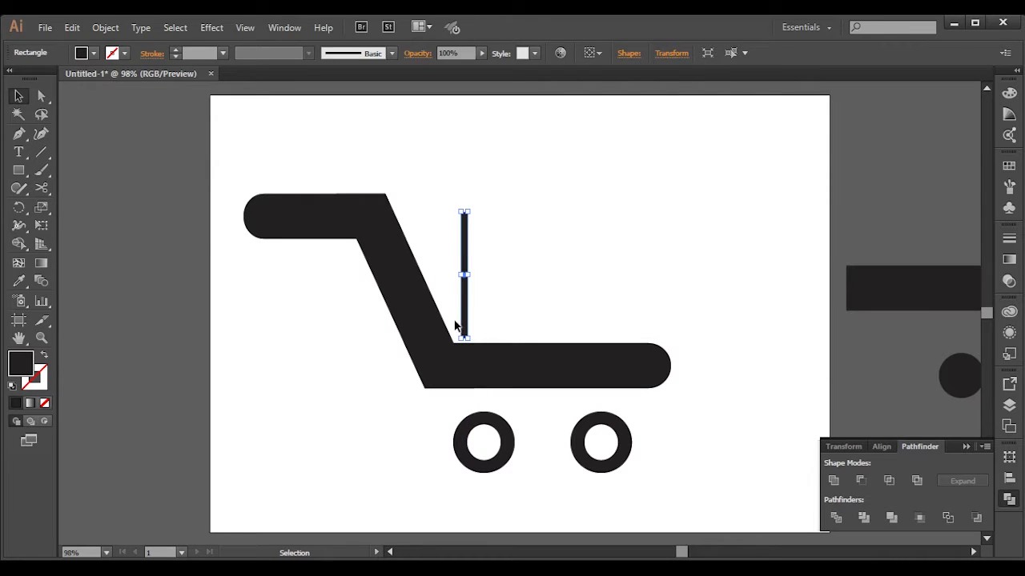
key("z")
left_click_drag(324, 158, 729, 386)
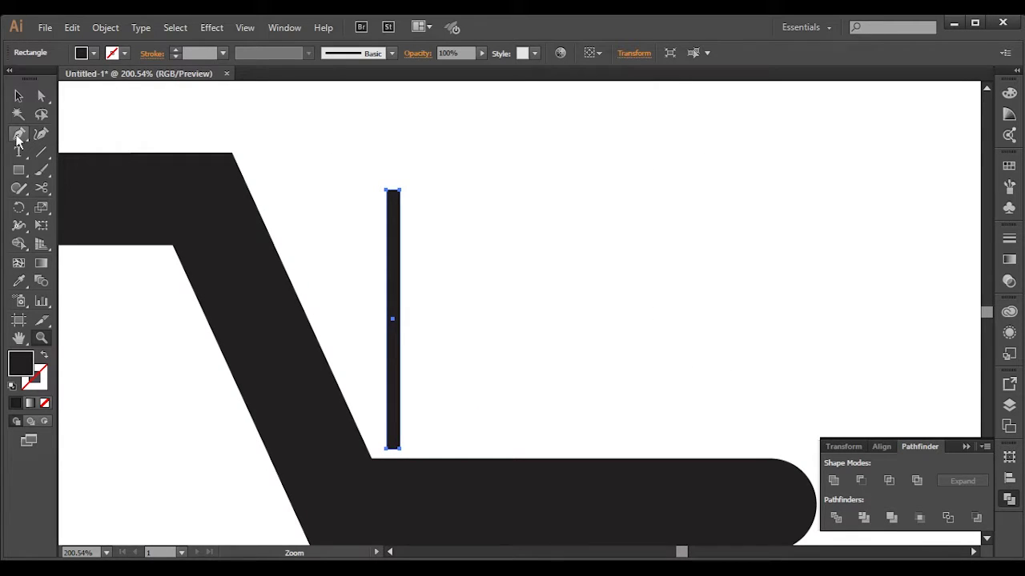
- Alt-drag a copy of the upright bar beside it and narrow the copy into a thinner bar
left_click_drag(313, 153, 807, 494)
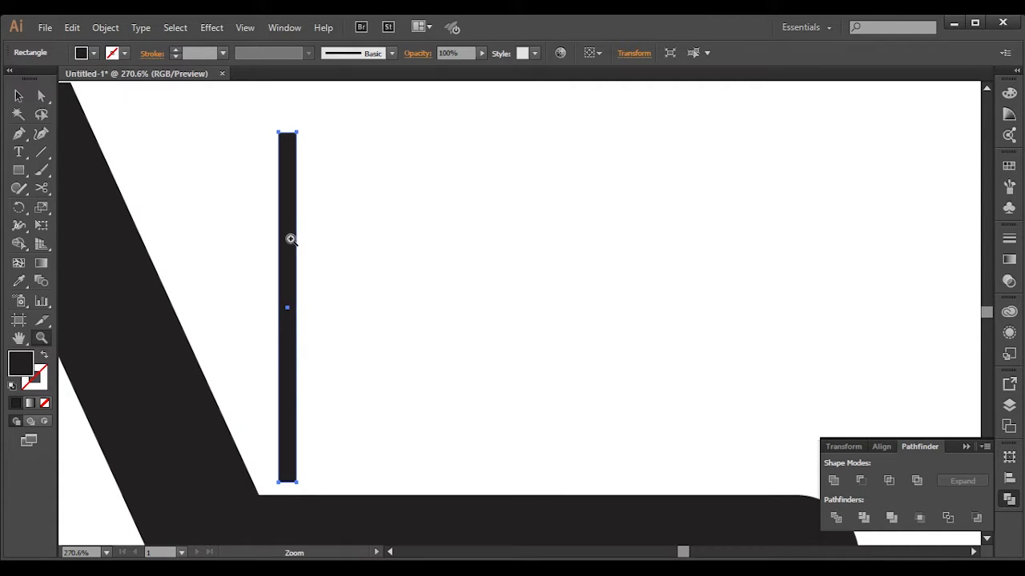
key("v")
left_click_drag(287, 247, 313, 247)
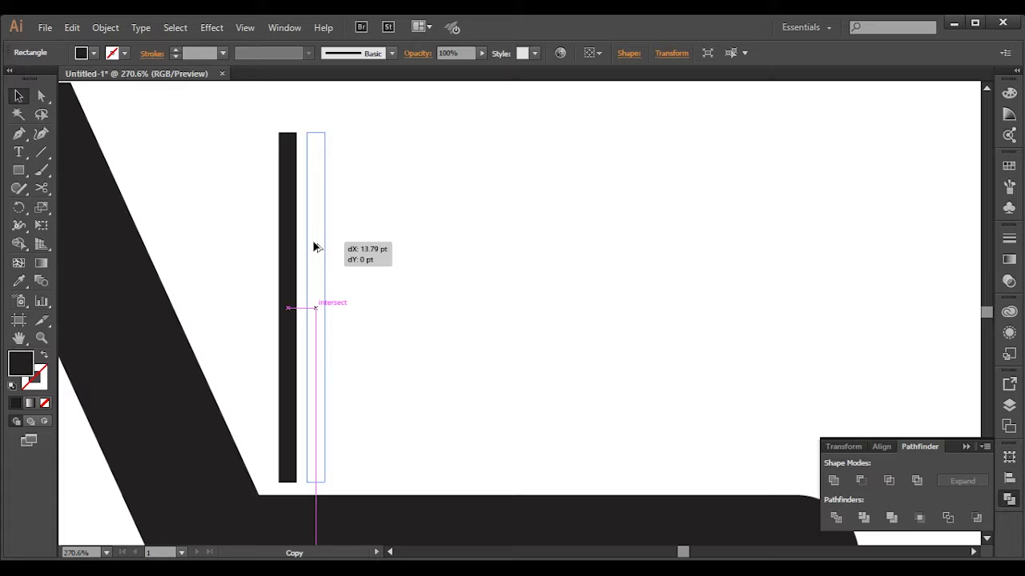
left_click_drag(313, 247, 313, 248)
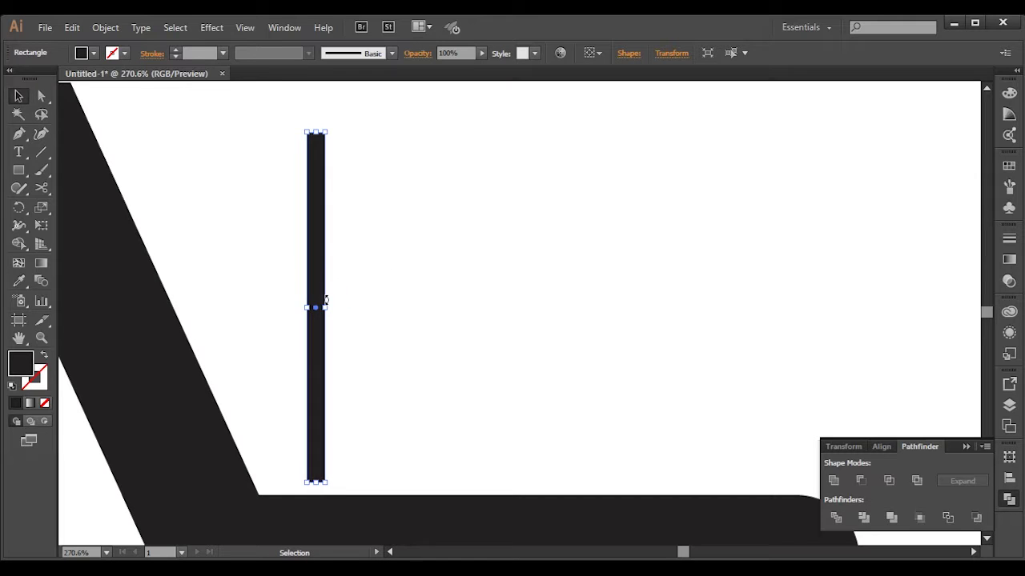
key("ctrl+z")
left_click_drag(289, 269, 317, 268)
mouse_move(308, 307)
left_mouse_down()
mouse_move(336, 290)
mouse_move(331, 307)
left_mouse_up()
- Paste another thin bar and move it beside the existing bars
key("a")
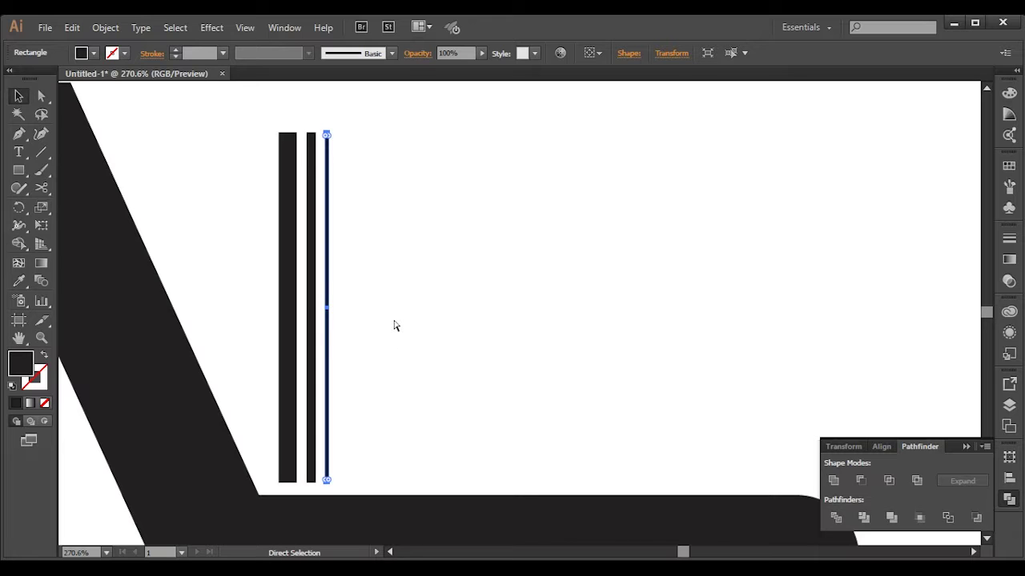
key("ctrl+v")
key("v")
mouse_move(521, 287)
left_mouse_down()
mouse_move(355, 244)
mouse_move(336, 281)
left_mouse_up()
key("ctrl")
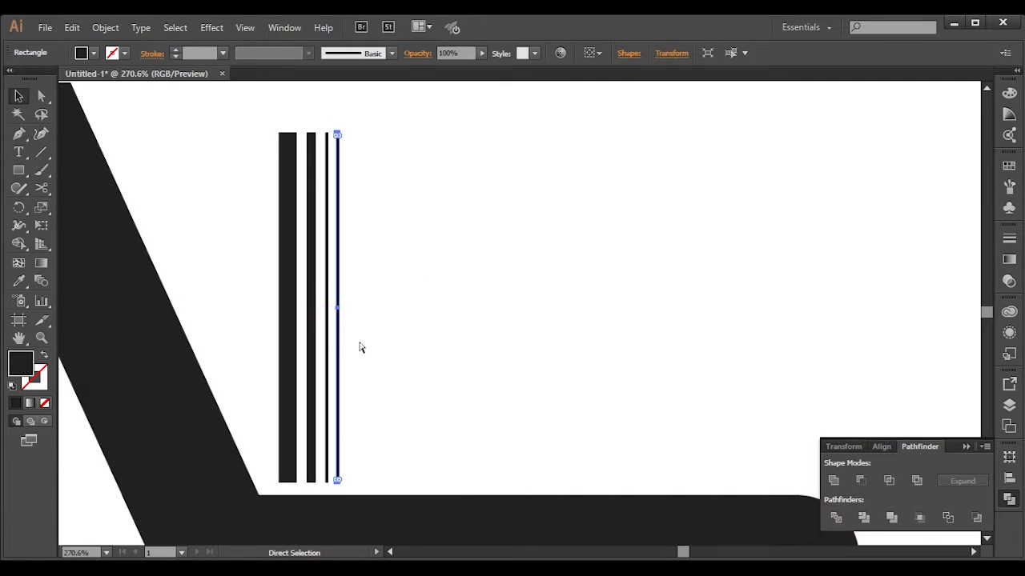
key("ctrl+z")
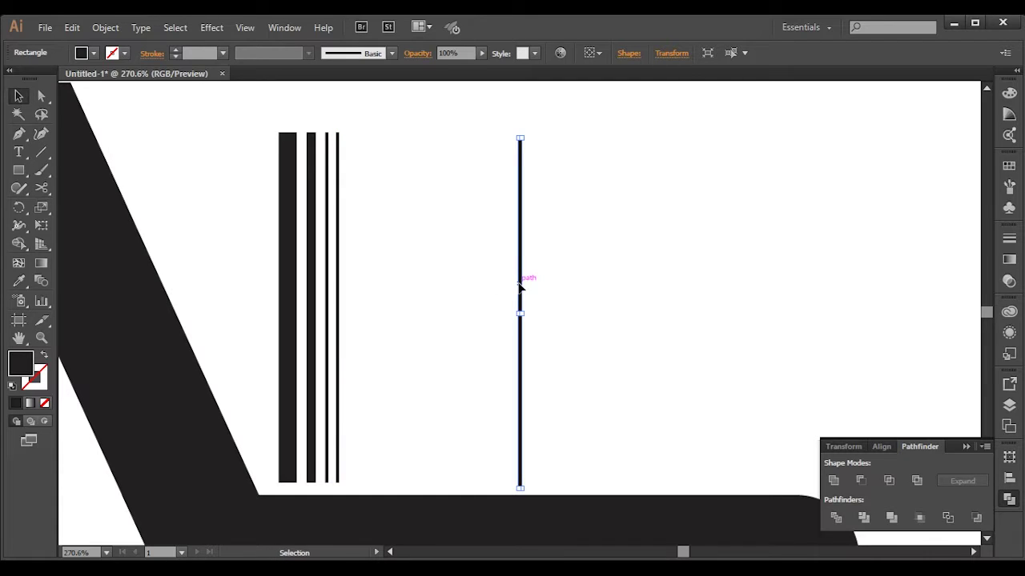
left_click_drag(520, 286, 347, 281)
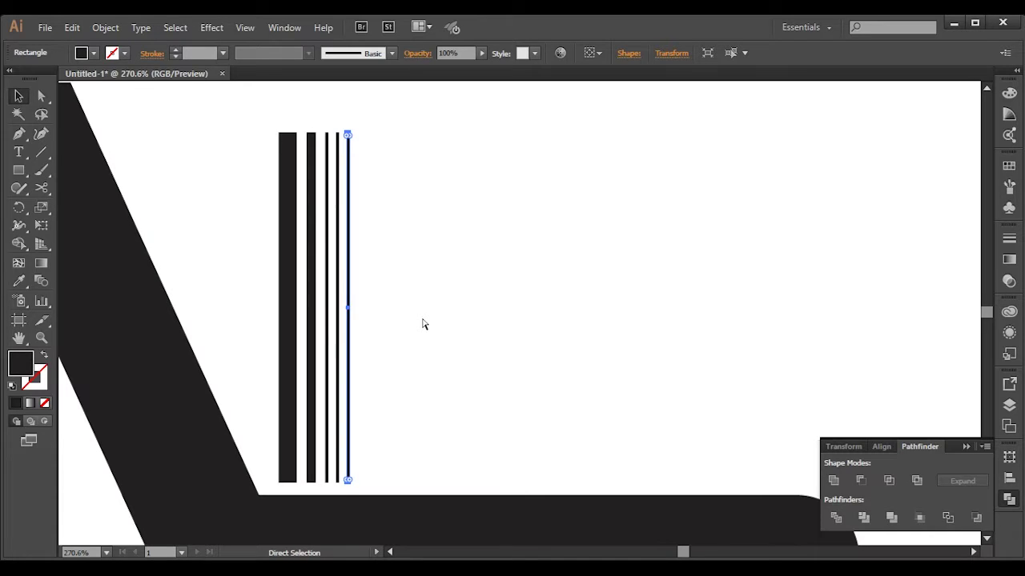
- Alt-drag copies of the second bar rightward until seven bars stand side by side
left_click(312, 284)
left_click(313, 283)
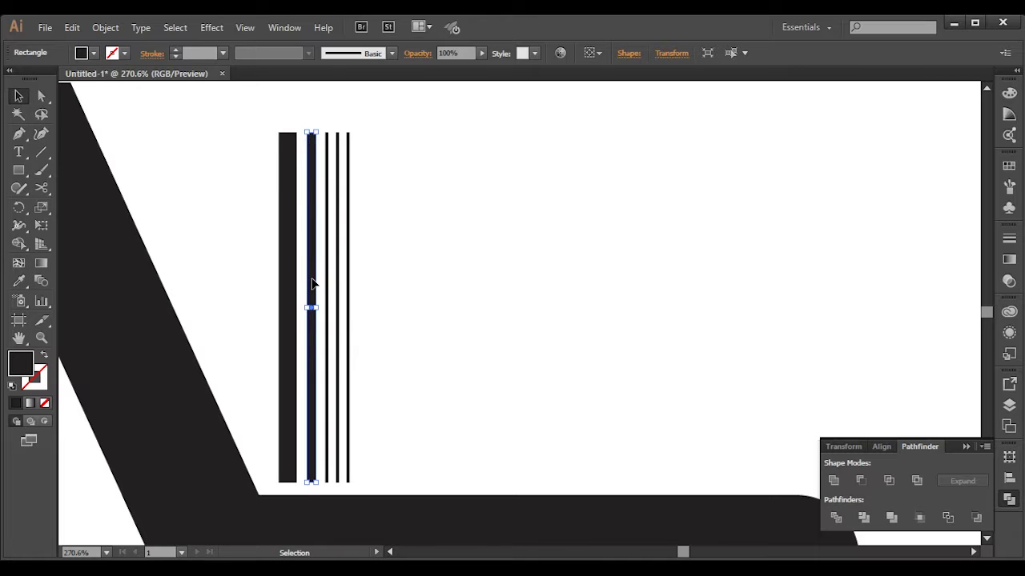
left_click_drag(312, 284, 365, 282)
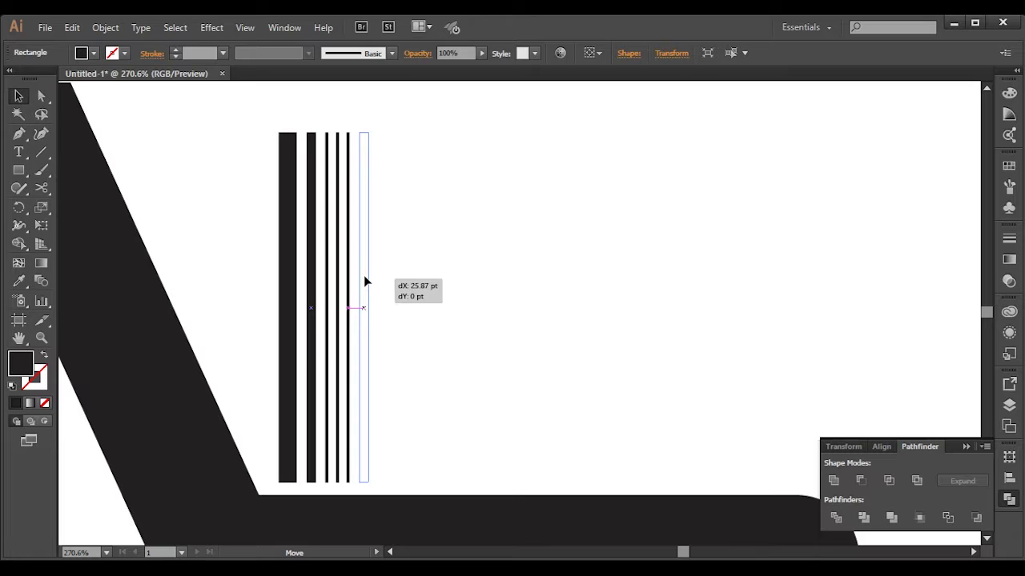
mouse_move(363, 276)
left_mouse_down()
mouse_move(351, 279)
mouse_move(361, 282)
left_mouse_up()
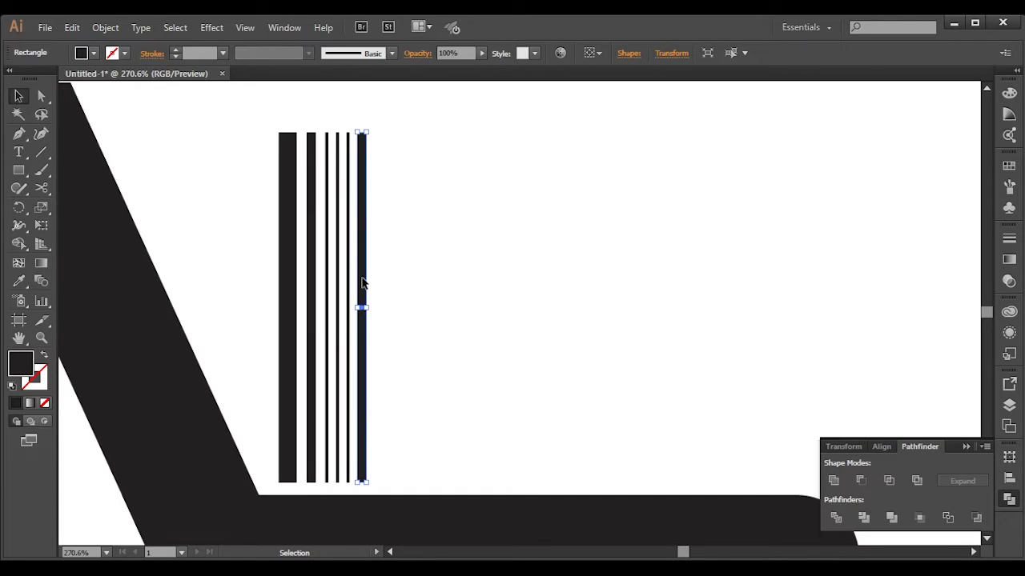
left_click_drag(362, 282, 379, 285)
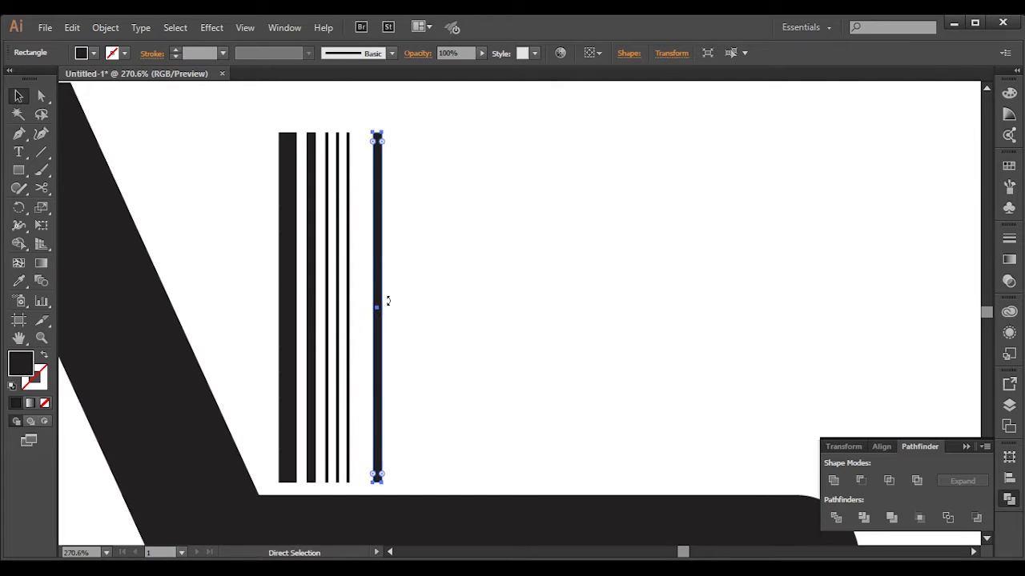
key("ctrl+z")
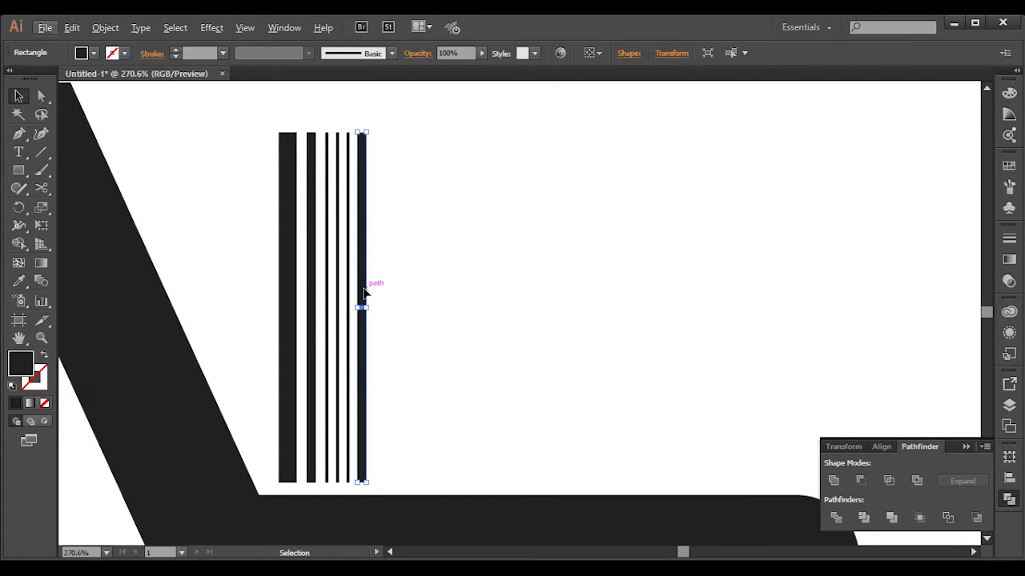
left_click_drag(369, 293, 385, 295)
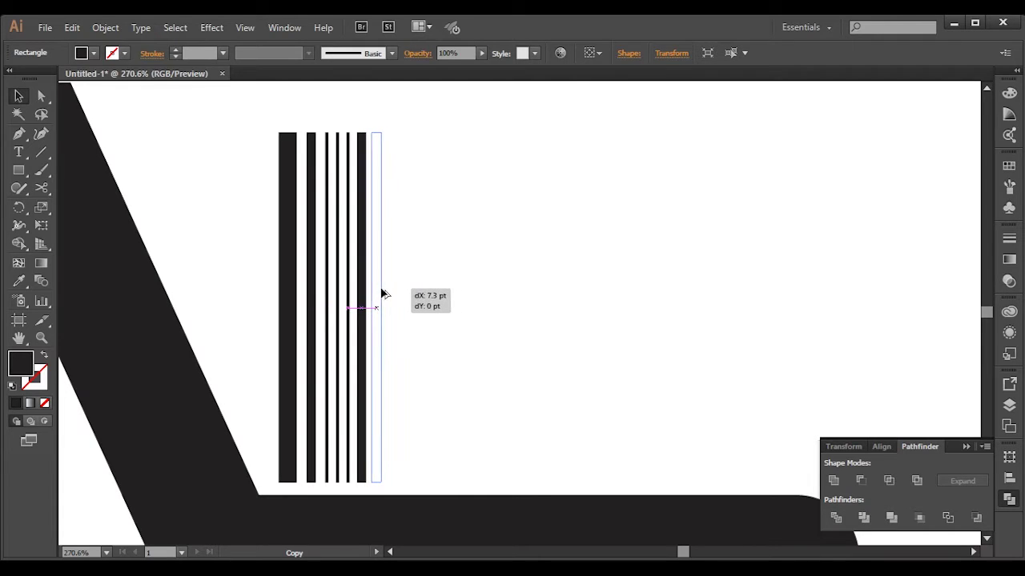
left_click_drag(384, 293, 384, 294)
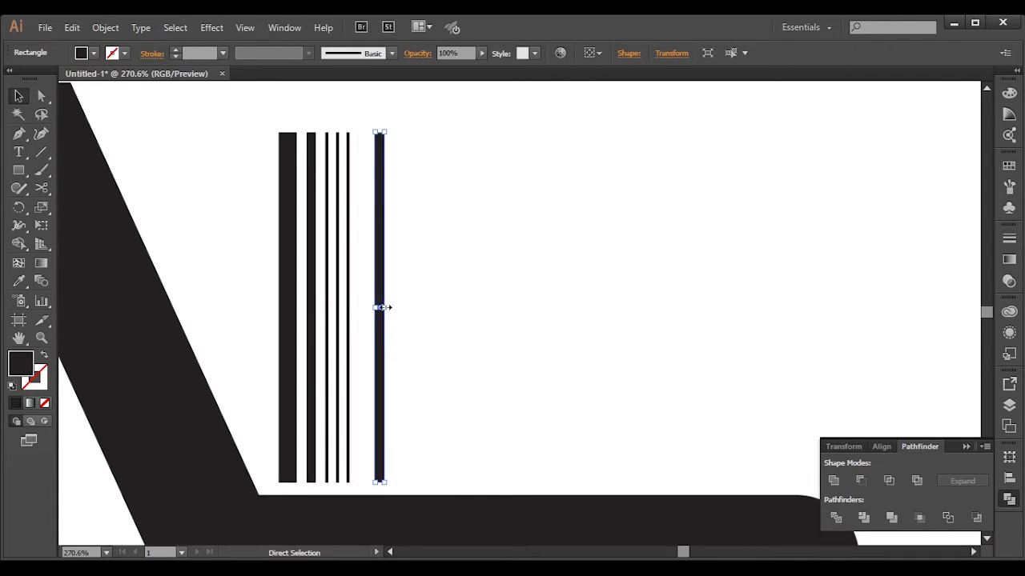
key("ctrl+z")
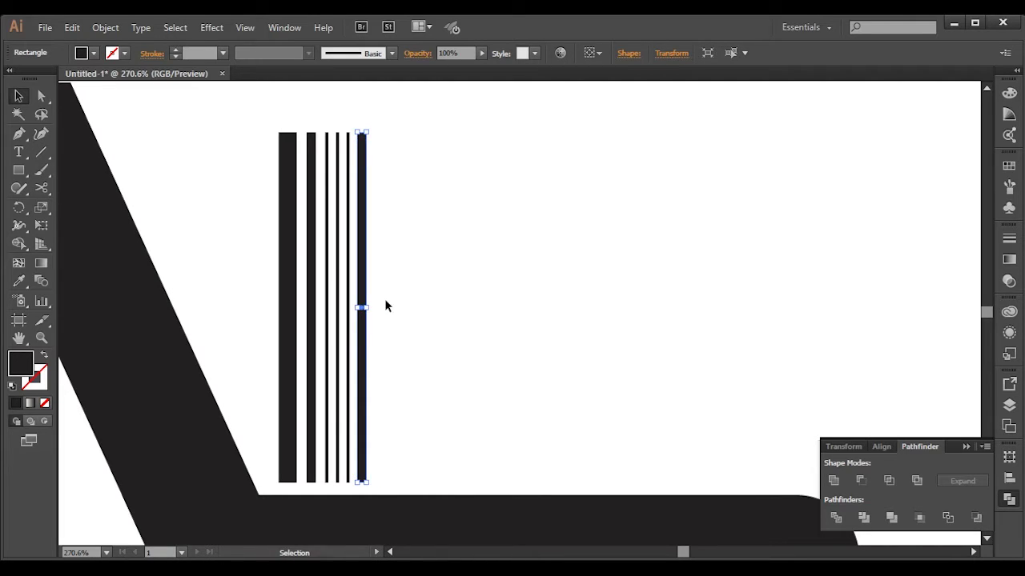
left_click_drag(371, 284, 380, 287)
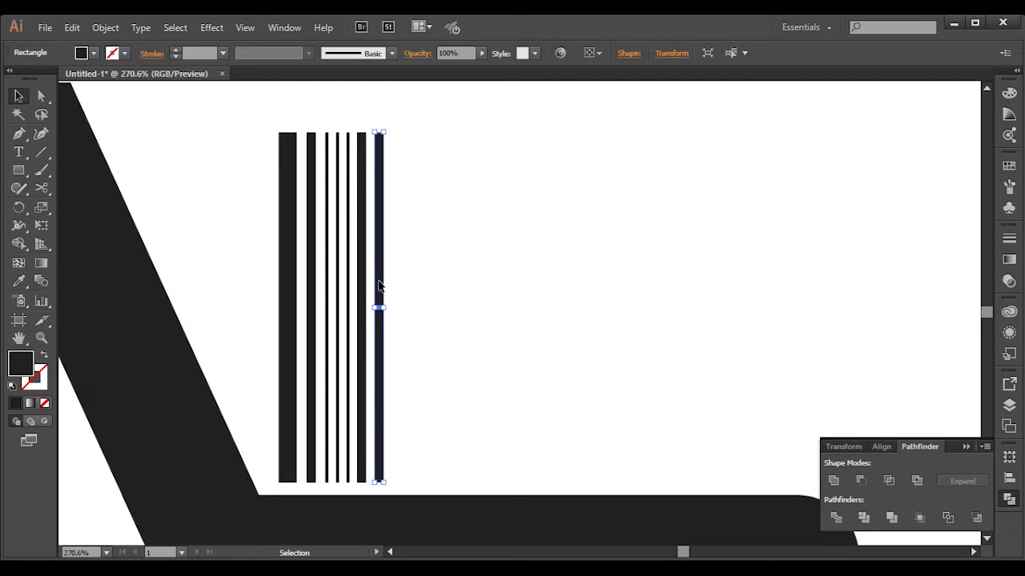
- Alt-drag a copy of the widest bar to the right end of the barcode
left_click(290, 274)
key("a")
key("v")
key("alt")
left_click_drag(290, 274, 402, 275)
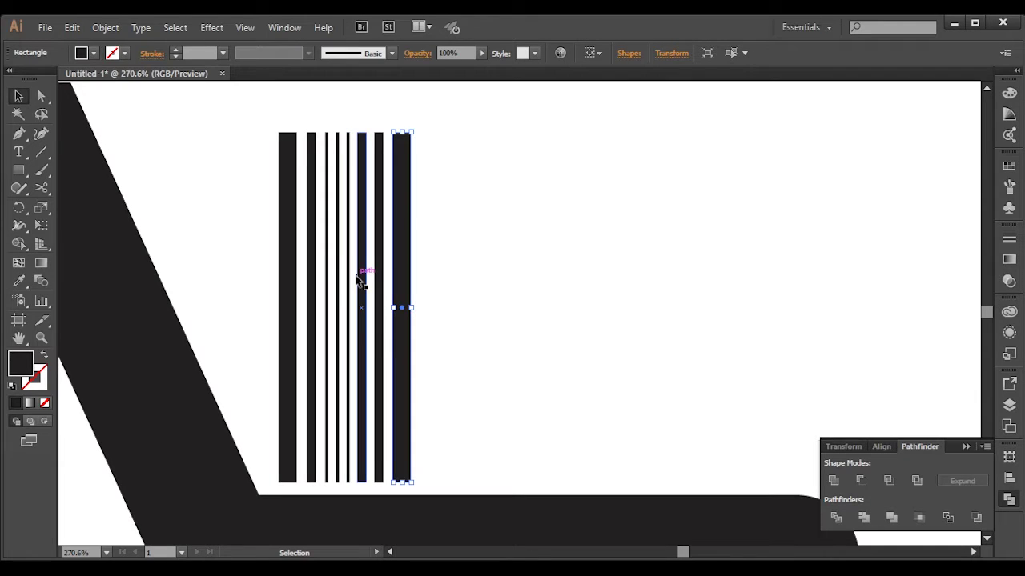
- Duplicate the three thin bars to sit after the wide bar, then deselect
mouse_move(352, 123)
left_mouse_down()
mouse_move(338, 151)
mouse_move(324, 150)
left_mouse_up()
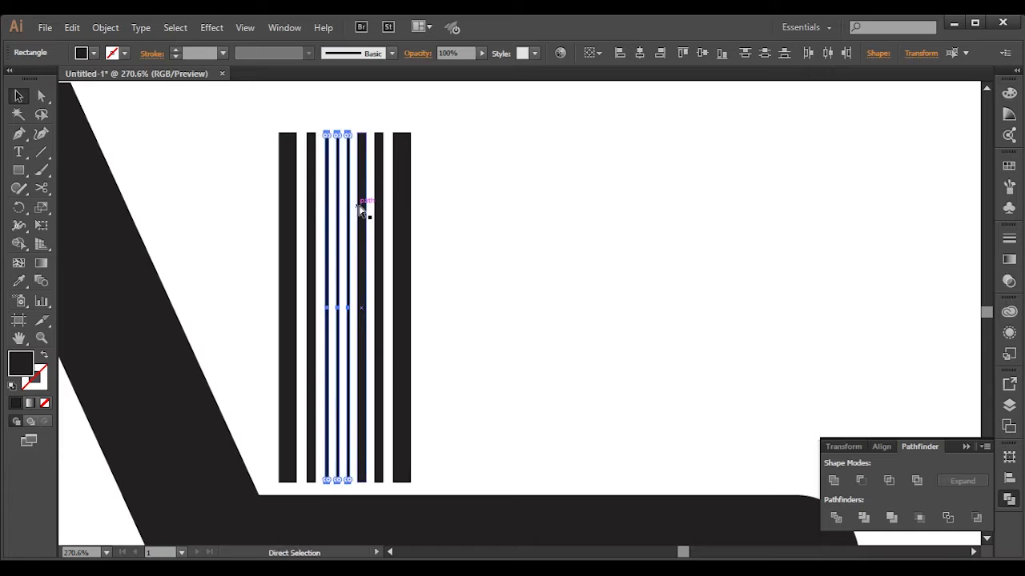
mouse_move(337, 234)
left_mouse_down()
mouse_move(520, 241)
mouse_move(422, 252)
left_mouse_up()
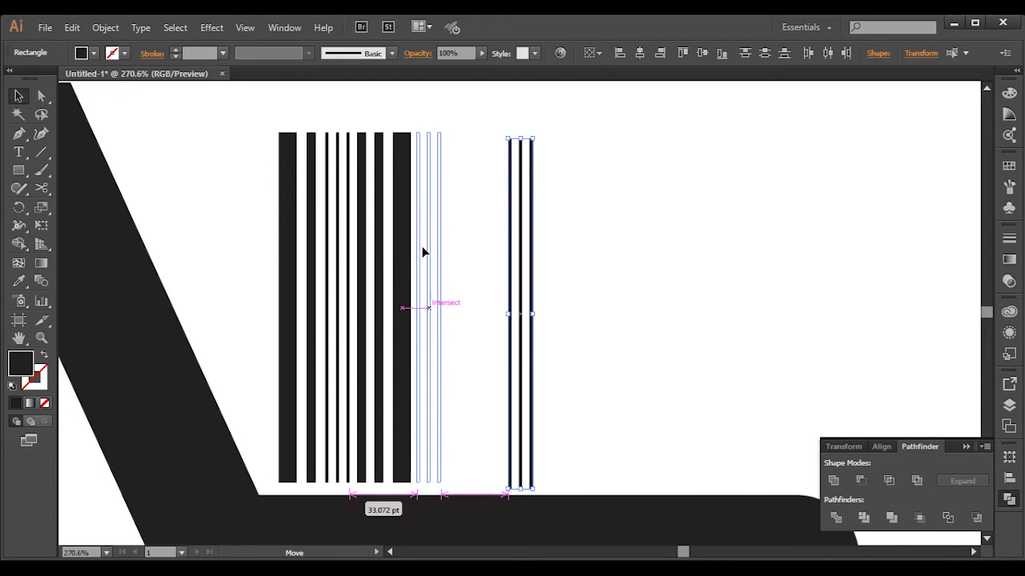
left_click_drag(423, 252, 424, 252)
key("ctrl+shift+a")
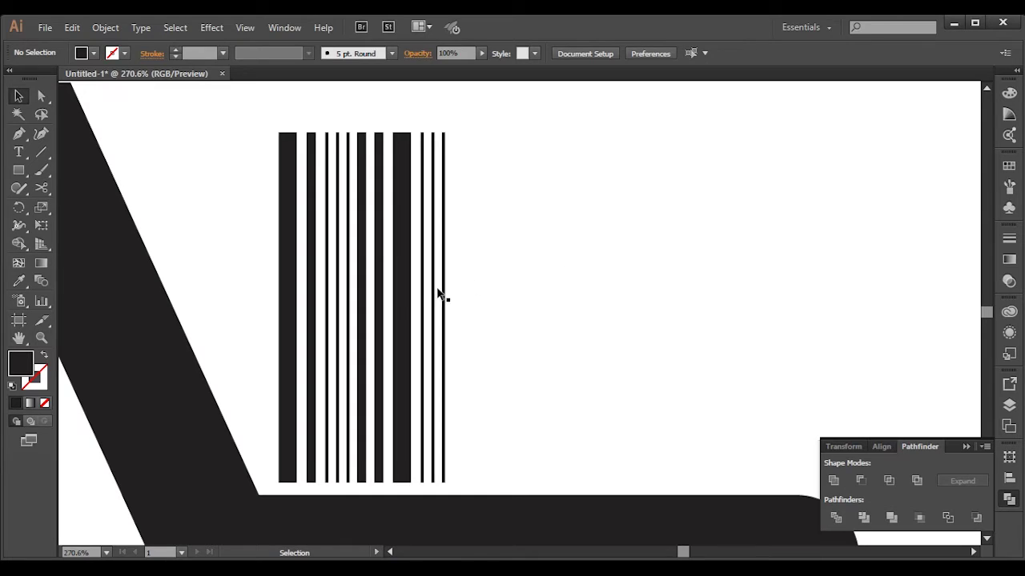
- Copy and paste the wide bar, placing it evenly spaced after the stripes
left_click(402, 292)
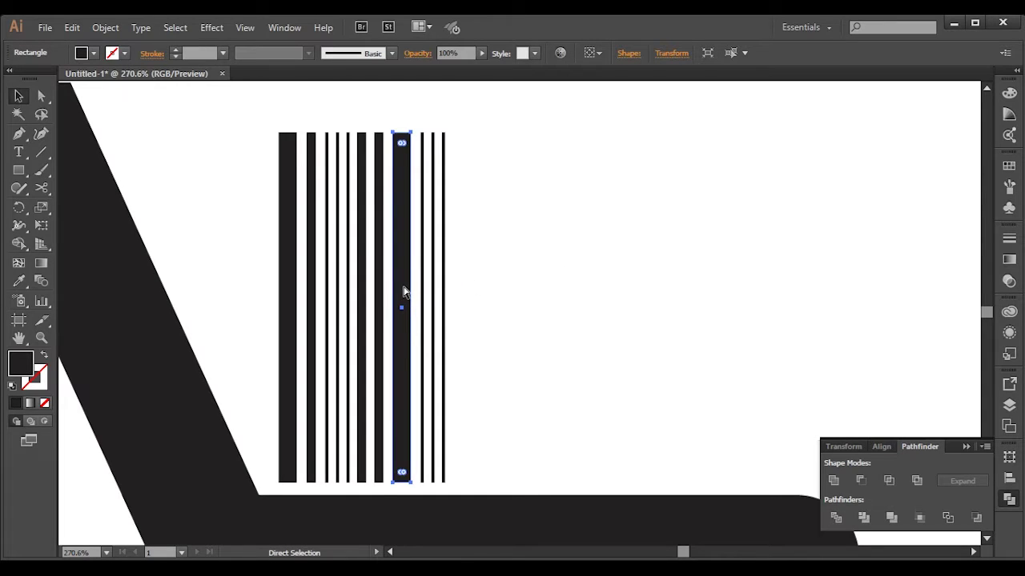
key("ctrl+c")
key("ctrl+v")
mouse_move(517, 255)
left_mouse_down()
mouse_move(455, 249)
mouse_move(495, 255)
left_mouse_up()
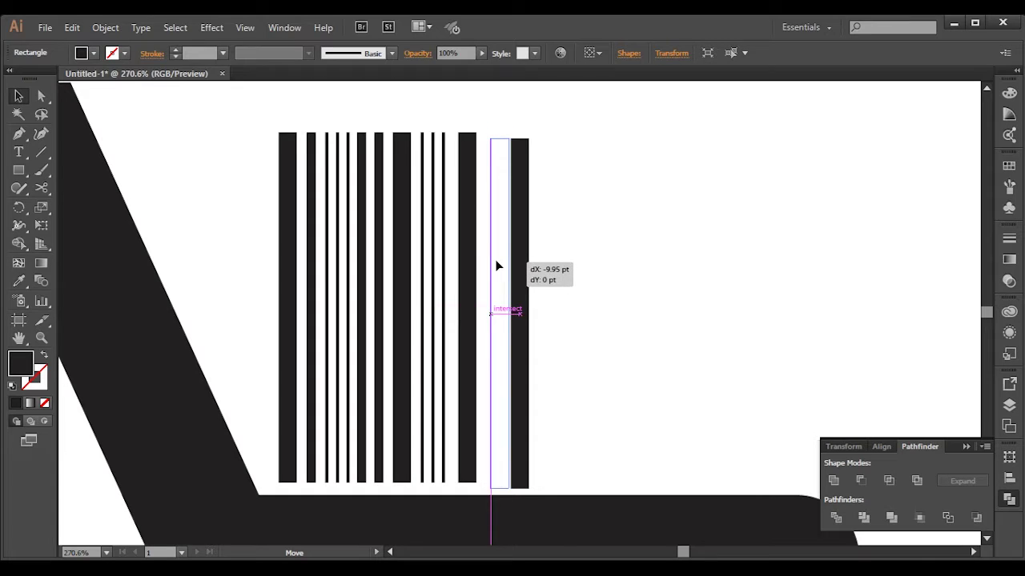
left_click_drag(496, 255, 467, 264)
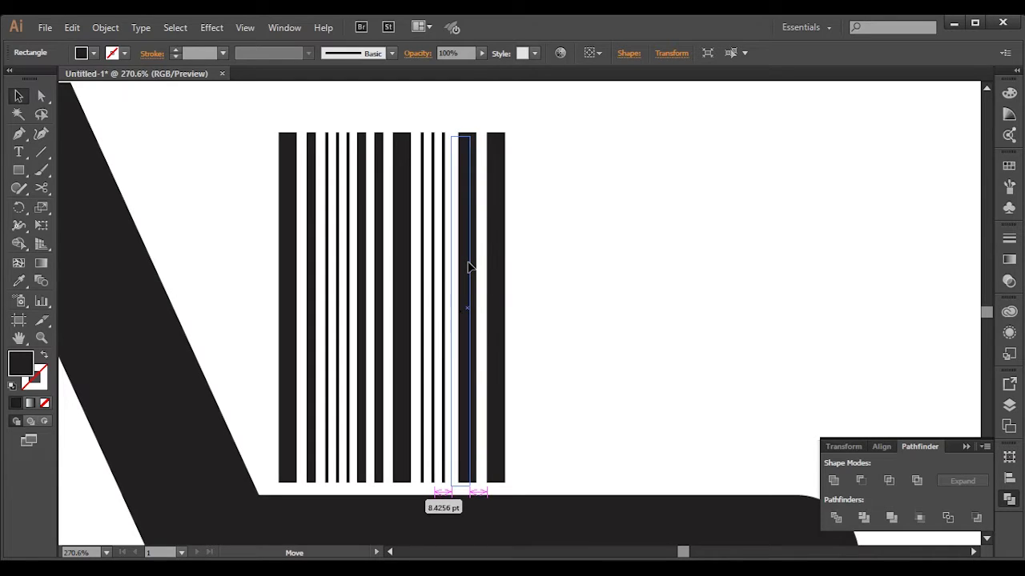
left_click_drag(468, 262, 471, 267)
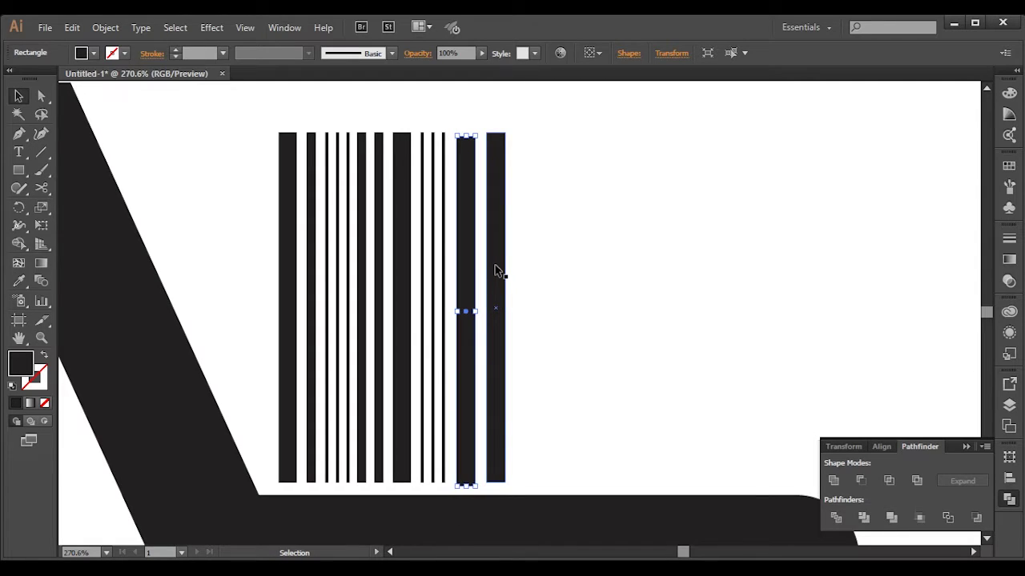
left_click(560, 315)
left_click_drag(469, 256, 493, 275)
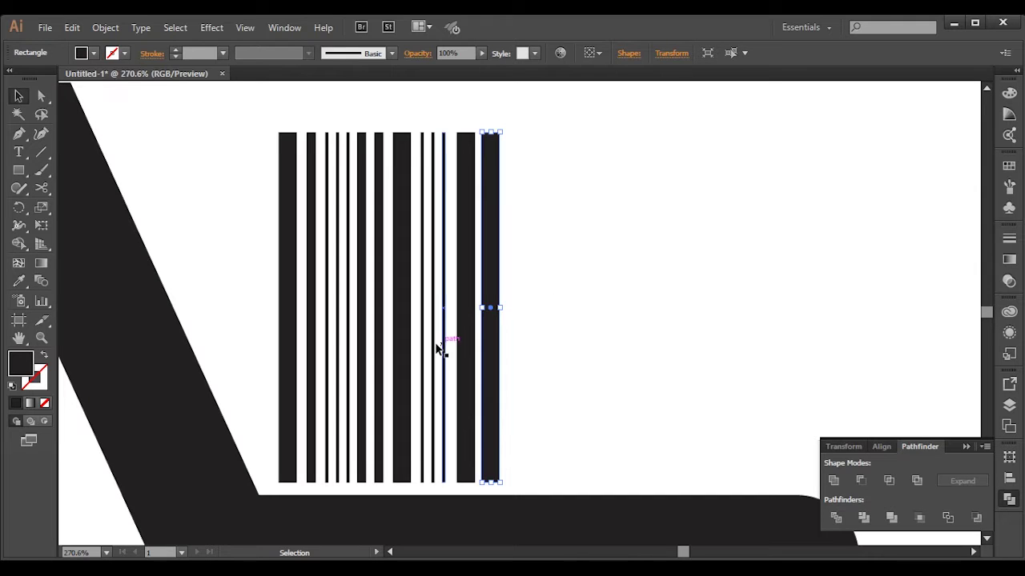
- Slim the rightmost bar into a thin line, zooming in on it
left_click_drag(500, 309, 490, 307)
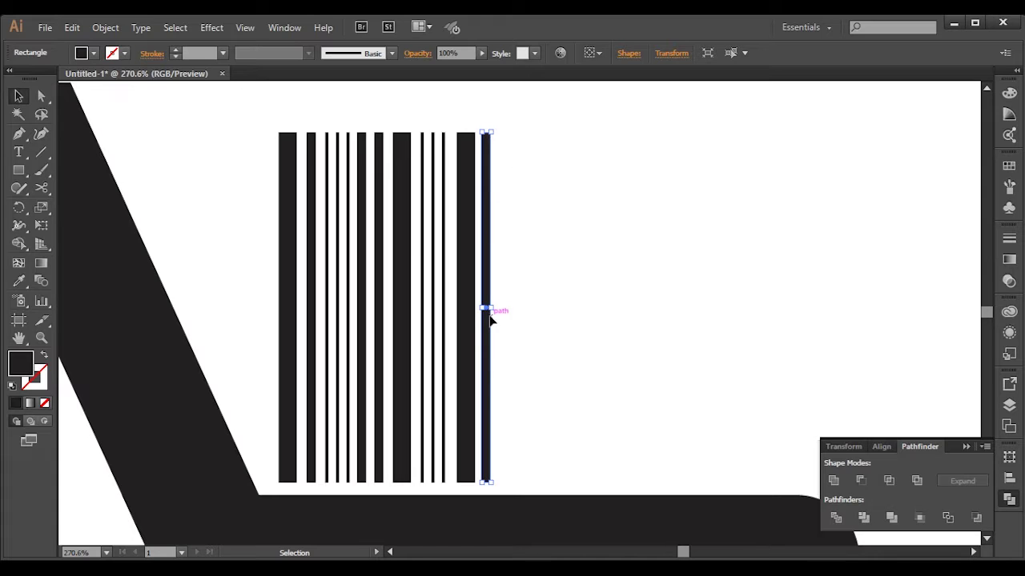
left_click_drag(486, 308, 486, 308)
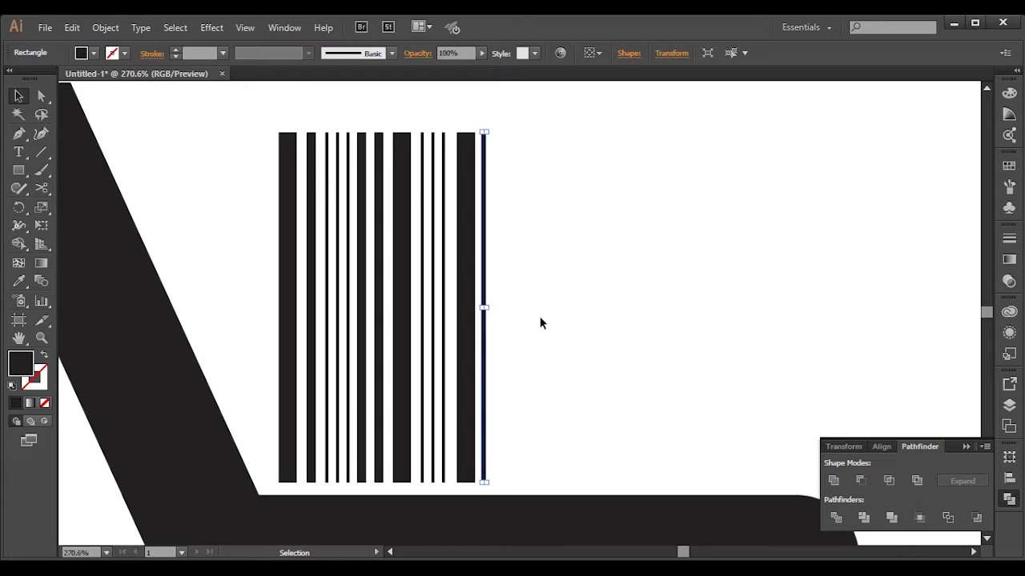
key("z")
left_click_drag(261, 123, 593, 451)
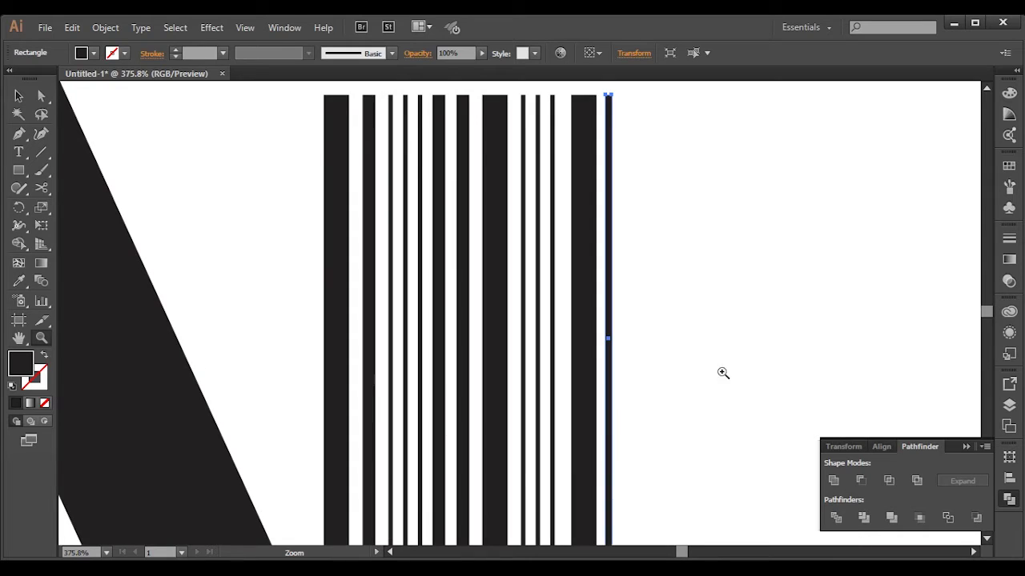
mouse_move(306, 138)
left_mouse_down()
mouse_move(699, 239)
mouse_move(801, 382)
left_mouse_up()
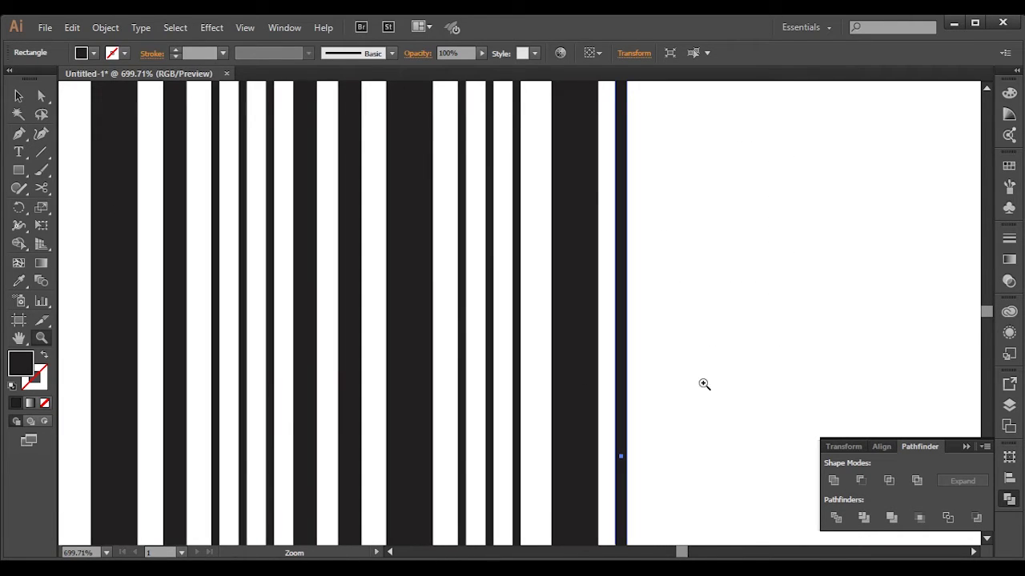
key("v")
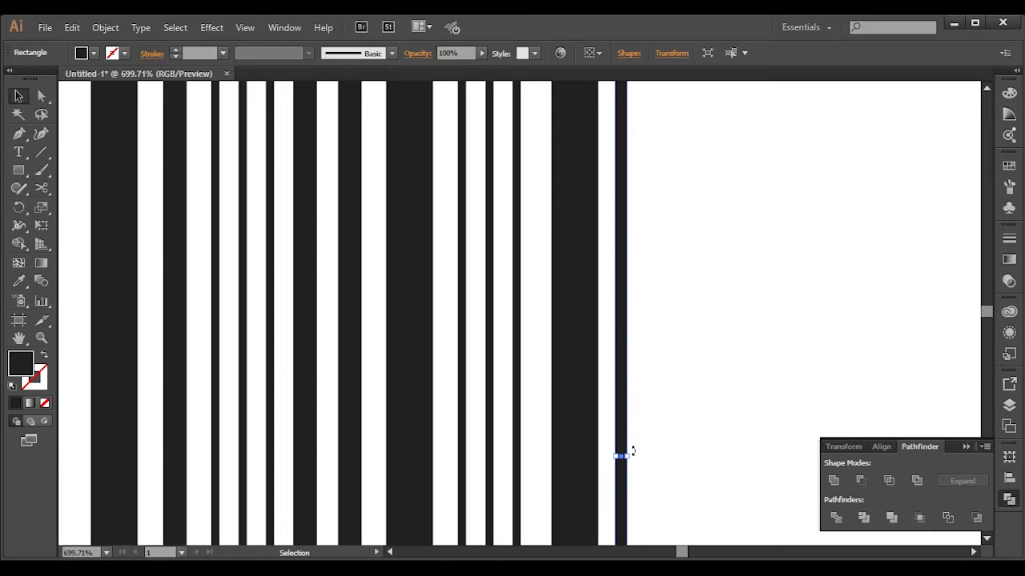
left_click_drag(631, 454, 620, 456)
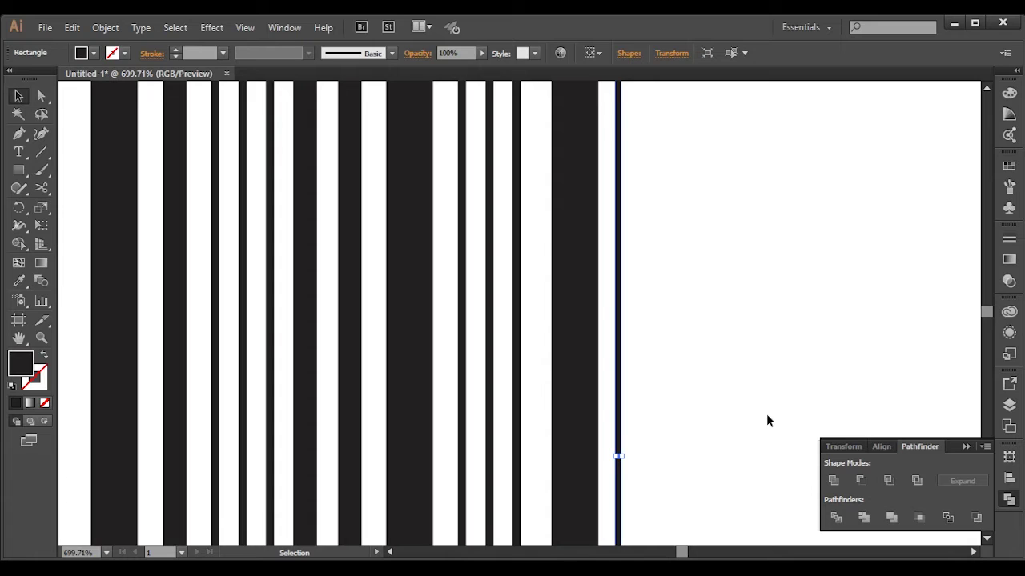
- Shift the thin bar slightly right and place a duplicate beside it
left_click(617, 449, "ctrl")
left_click_drag(620, 423, 633, 422)
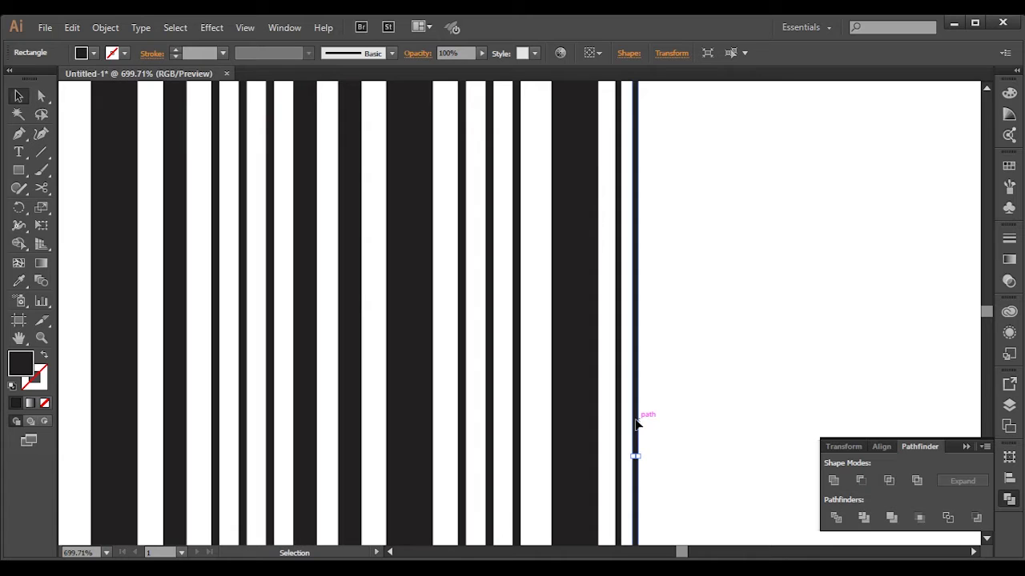
left_click_drag(636, 424, 655, 425)
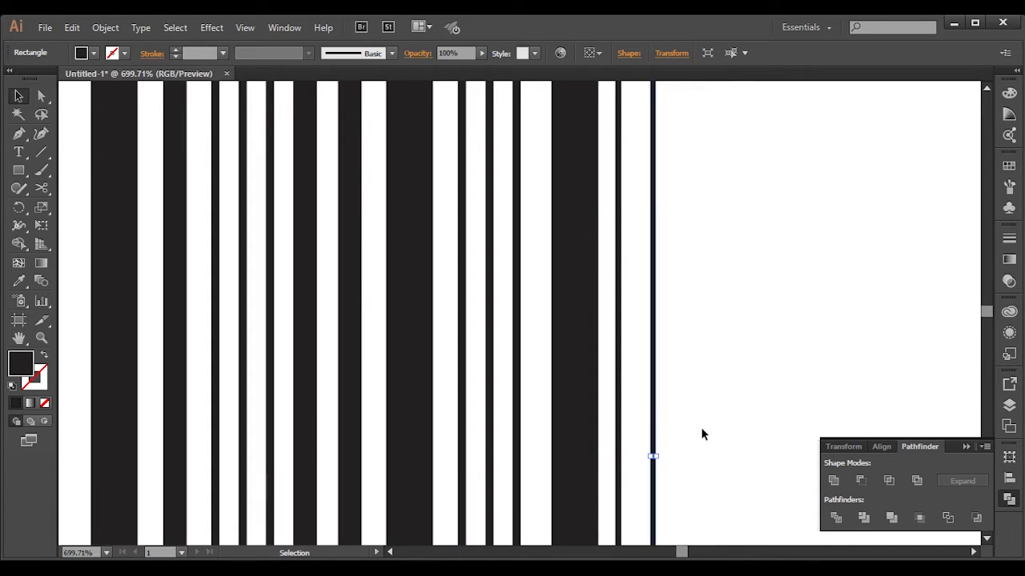
key("ctrl+z")
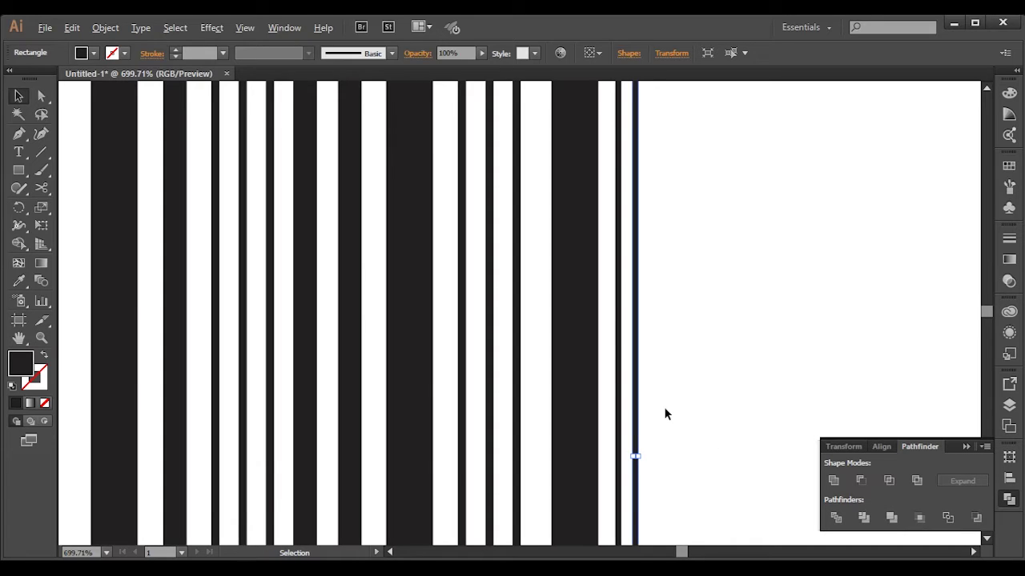
left_click_drag(636, 408, 652, 406)
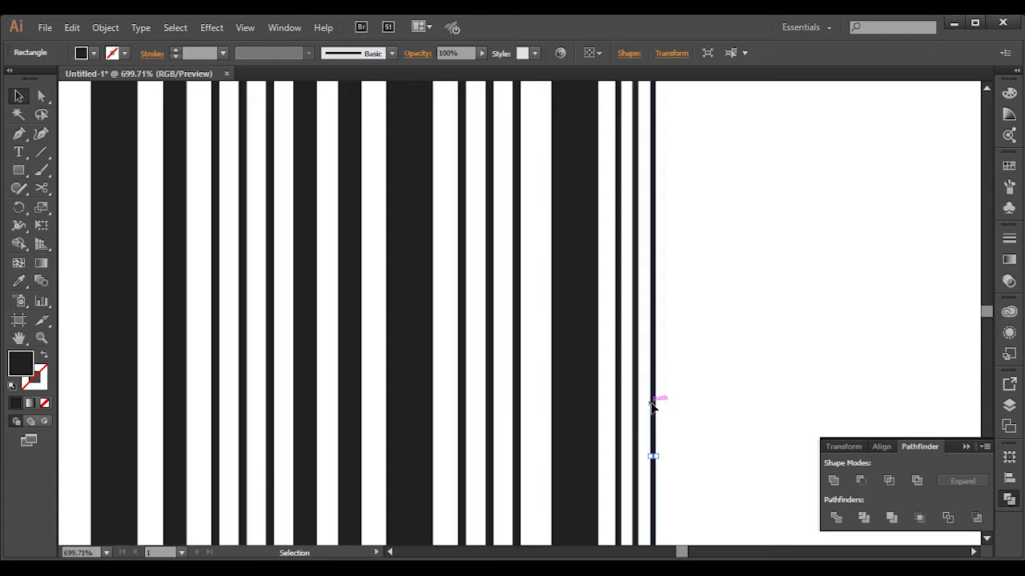
left_click_drag(654, 408, 673, 409)
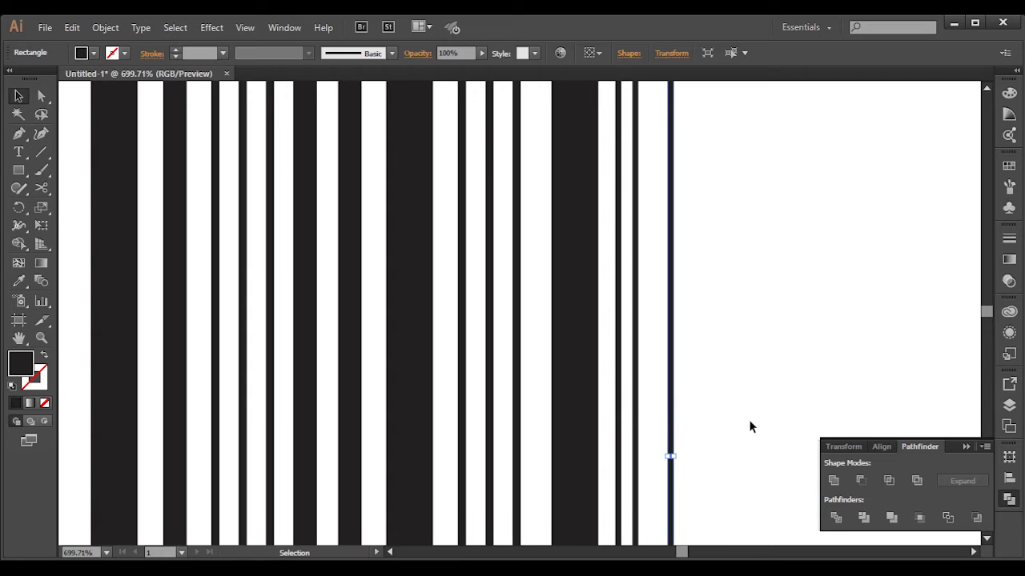
key("ctrl+z")
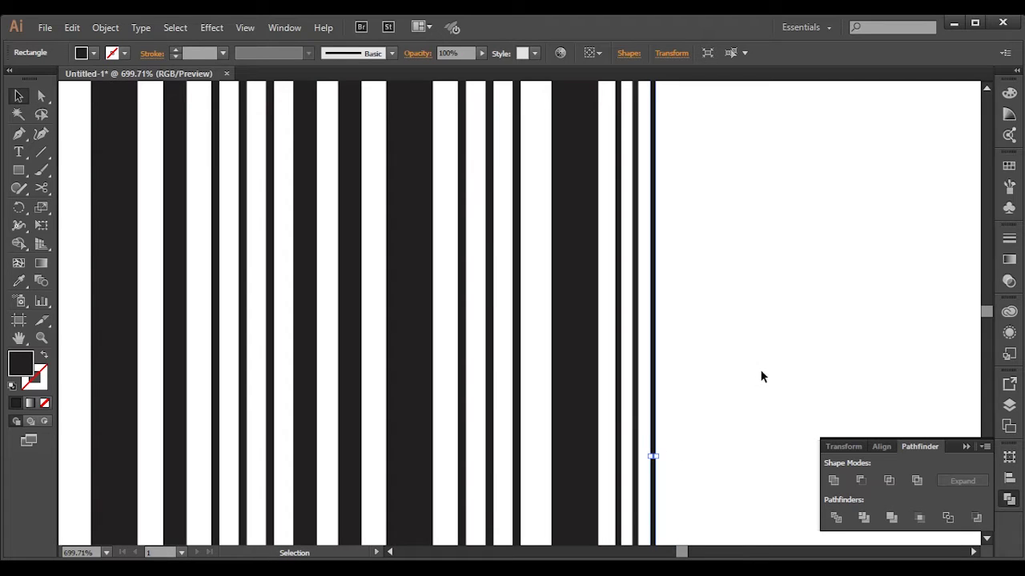
- Move the newest thin bar about 3 pt farther right, then select a wide bar
left_click_drag(655, 389, 676, 386)
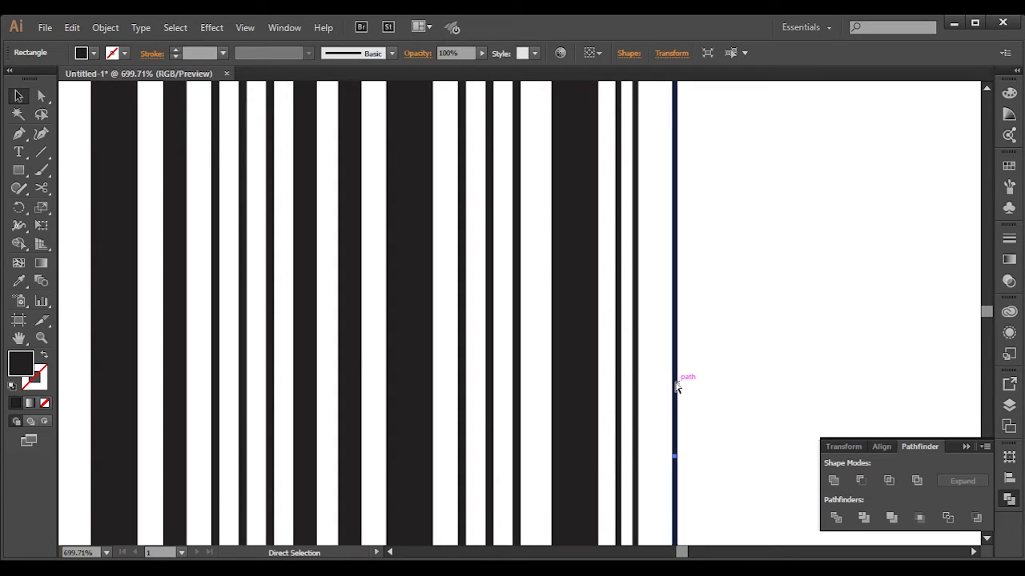
left_click_drag(676, 387, 691, 381)
key("ctrl")
left_click_drag(686, 382, 703, 383)
left_click(400, 344)
key("a")
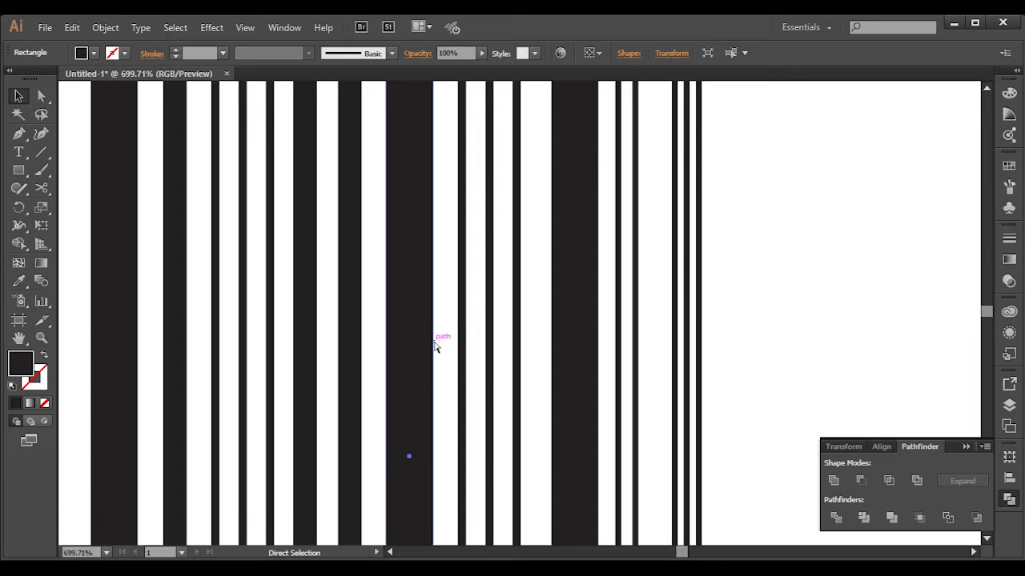
- Place a copy of the wide bar at the right end and narrow it slightly
left_click_drag(414, 351, 740, 340)
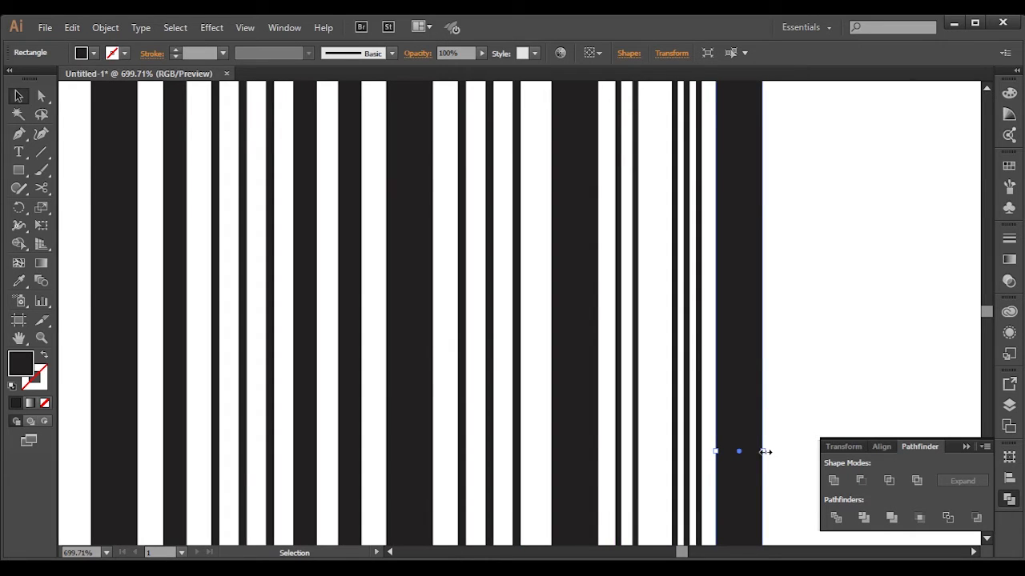
left_click_drag(766, 452, 752, 452)
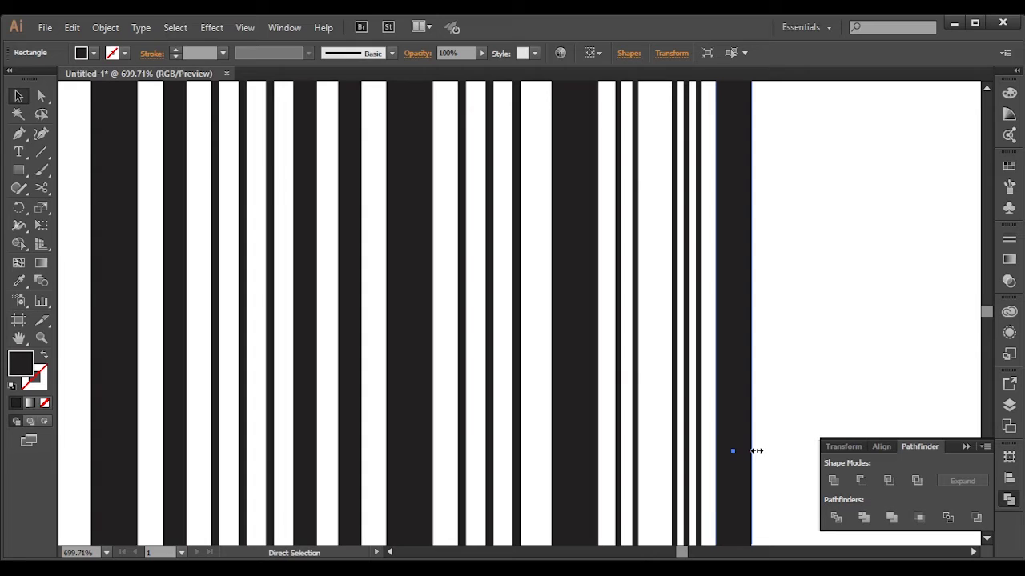
key("ctrl+alt+bracketleft")
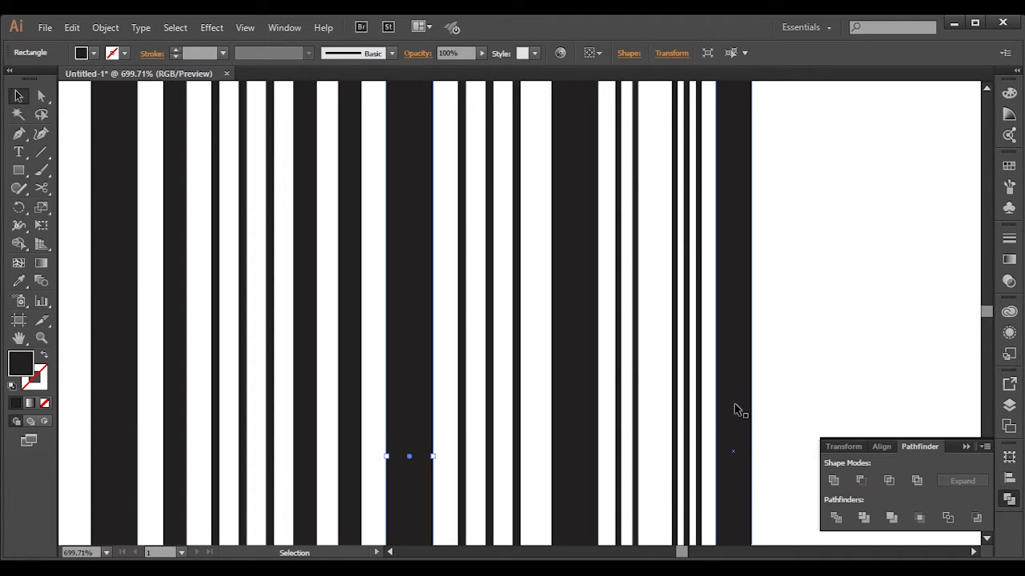
- Duplicate the wide bar to the far right, slim it into a closing thin bar, and fit the artboard
left_click_drag(430, 391, 801, 381)
scroll(842, 381, "down", 3)
scroll(841, 376, "down", 3)
left_click_drag(814, 343, 777, 343)
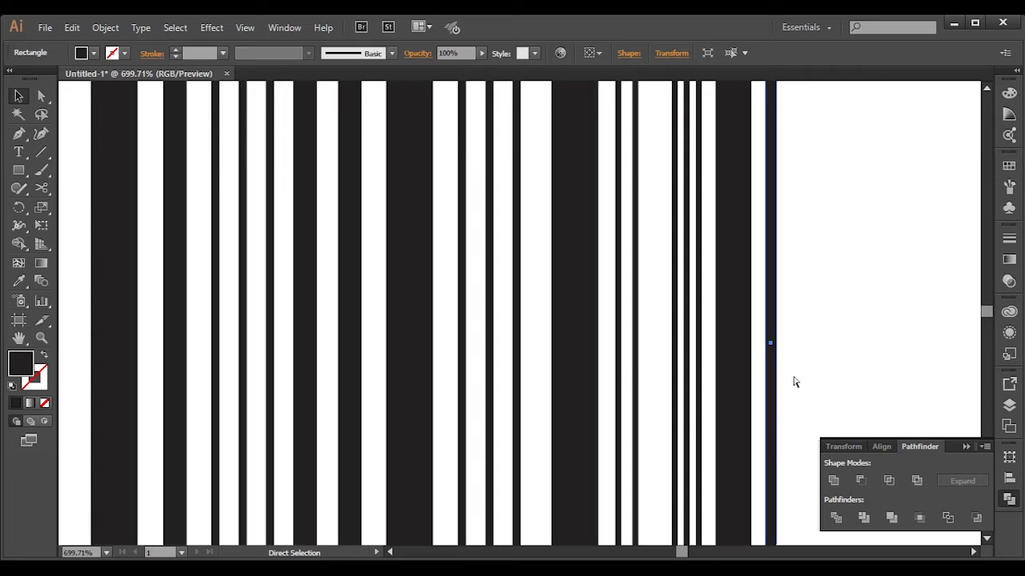
mouse_move(783, 335)
left_mouse_down()
mouse_move(795, 313)
mouse_move(823, 313)
left_mouse_up()
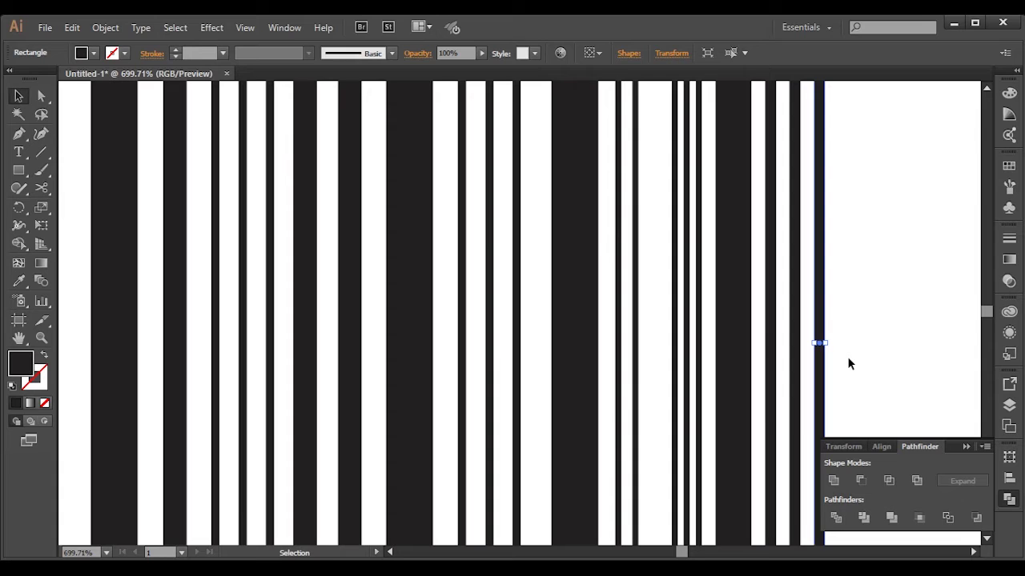
key("ctrl+z")
left_click_drag(795, 316, 844, 314)
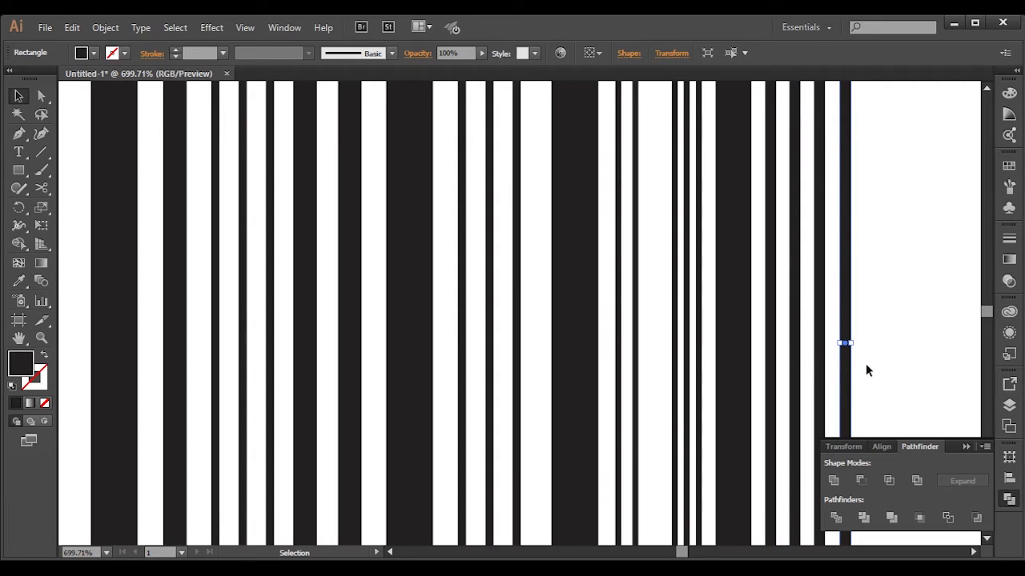
key("ctrl+0")
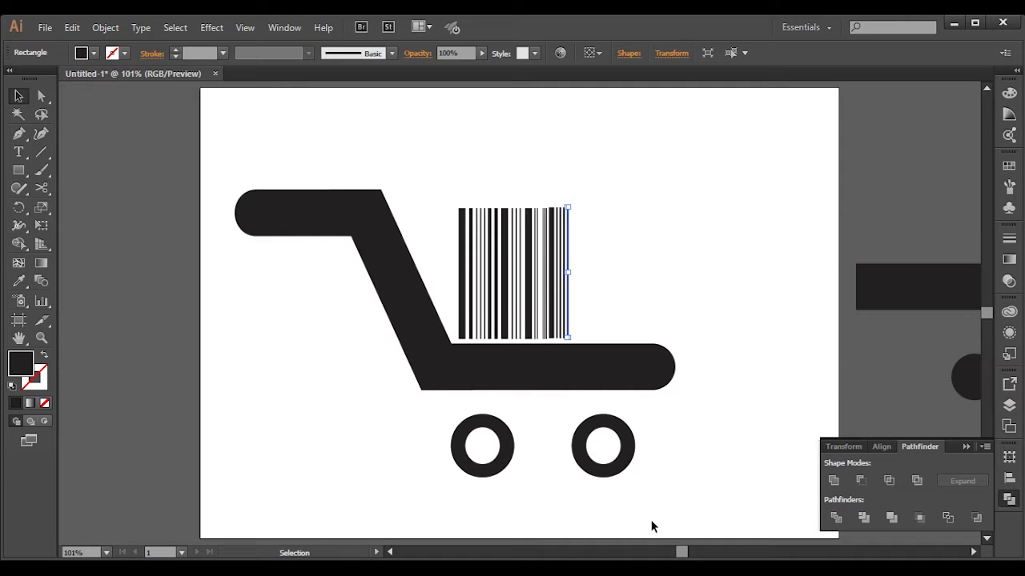
- Nudge the rightmost barcode bars slightly right with Direct Selection and zoom in on them
scroll(671, 467, "up", 1)
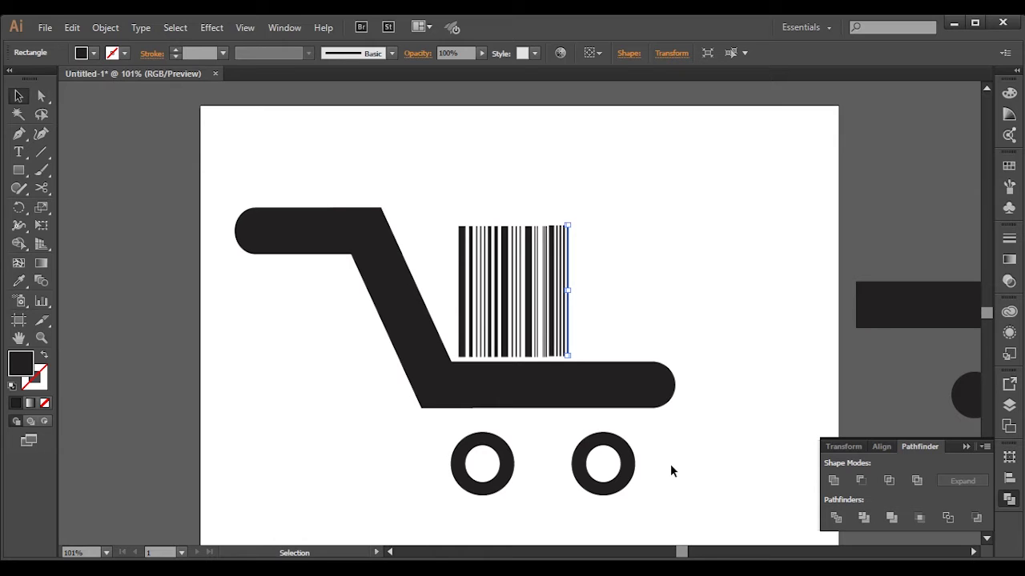
left_click(609, 325)
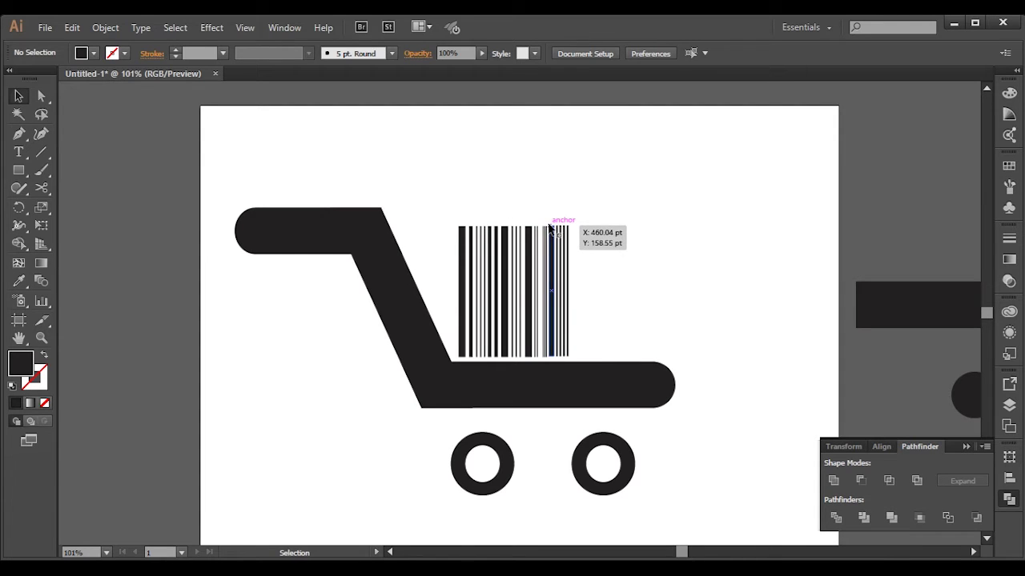
mouse_move(548, 219)
left_mouse_down()
mouse_move(532, 221)
mouse_move(542, 223)
left_mouse_up()
key("ctrl")
mouse_move(565, 337)
left_mouse_down()
mouse_move(522, 370)
mouse_move(575, 346)
left_mouse_up()
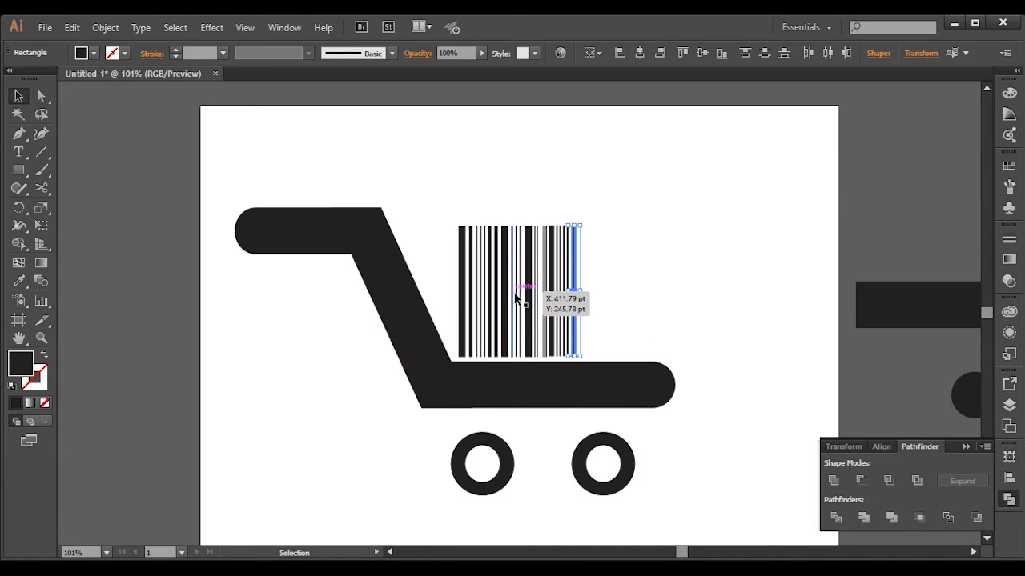
left_click_drag(576, 275, 575, 283)
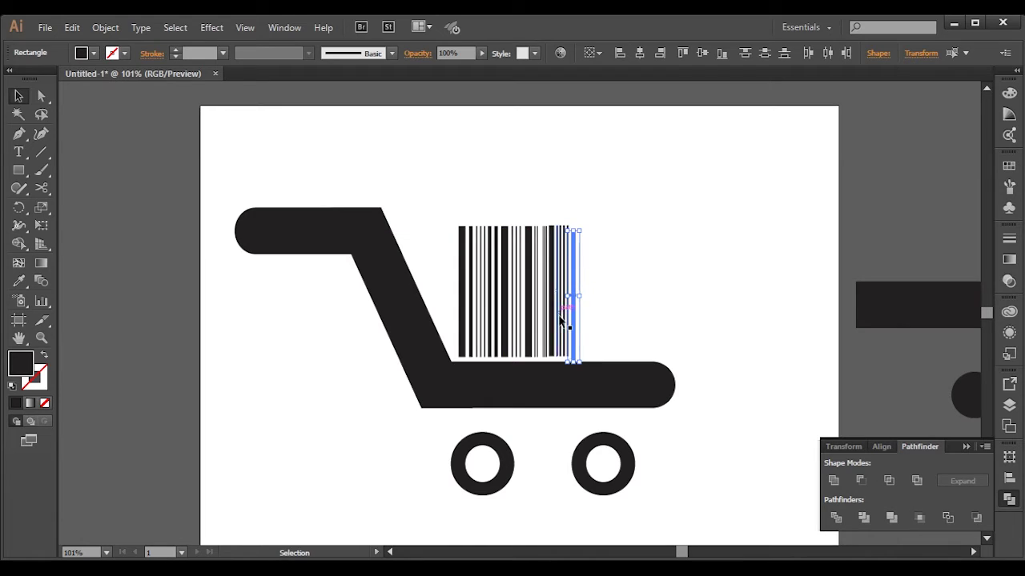
key("z")
left_click_drag(524, 254, 650, 315)
left_click_drag(272, 222, 530, 432)
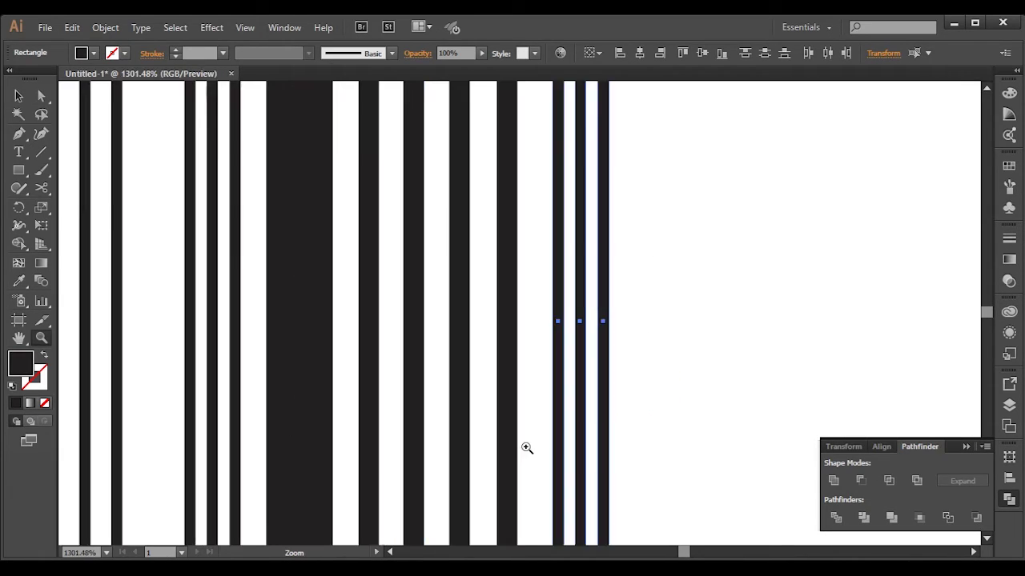
- Move the three thin right-end bars left beside the thicker bars and zoom back to 100%
key("v")
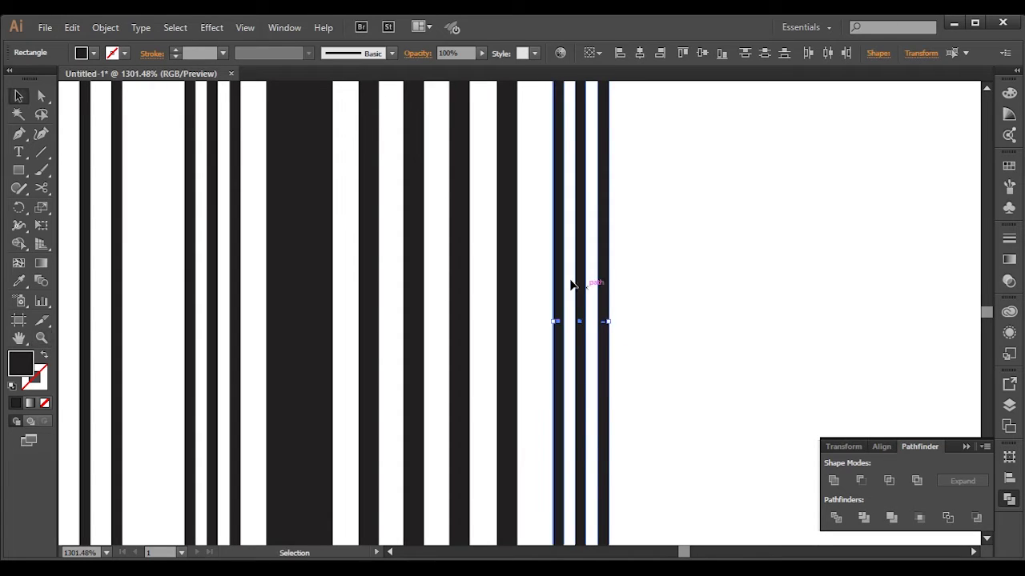
mouse_move(582, 291)
left_mouse_down()
mouse_move(582, 258)
mouse_move(582, 292)
left_mouse_up()
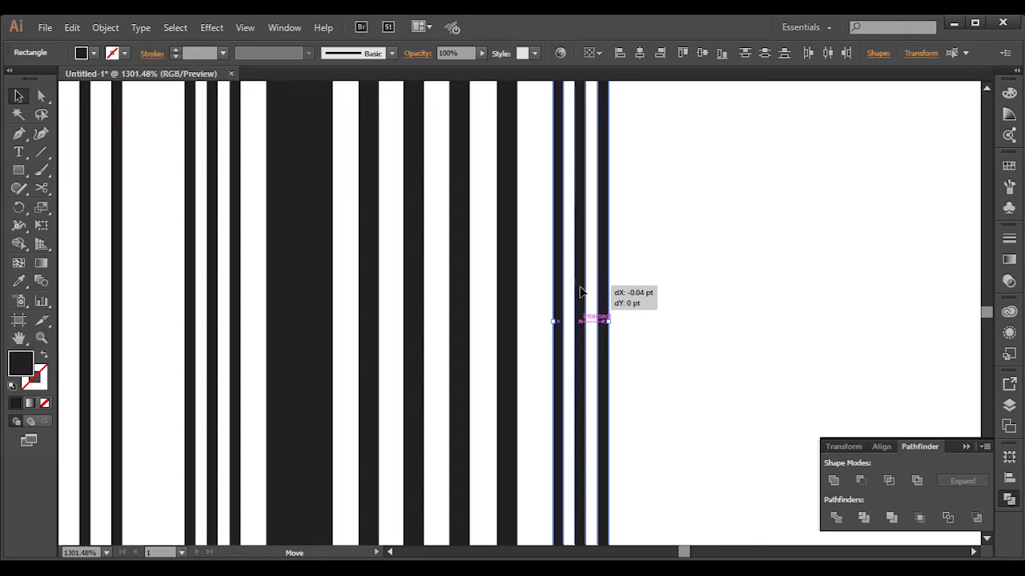
mouse_move(582, 291)
left_mouse_down()
mouse_move(494, 279)
mouse_move(505, 235)
mouse_move(557, 233)
left_mouse_up()
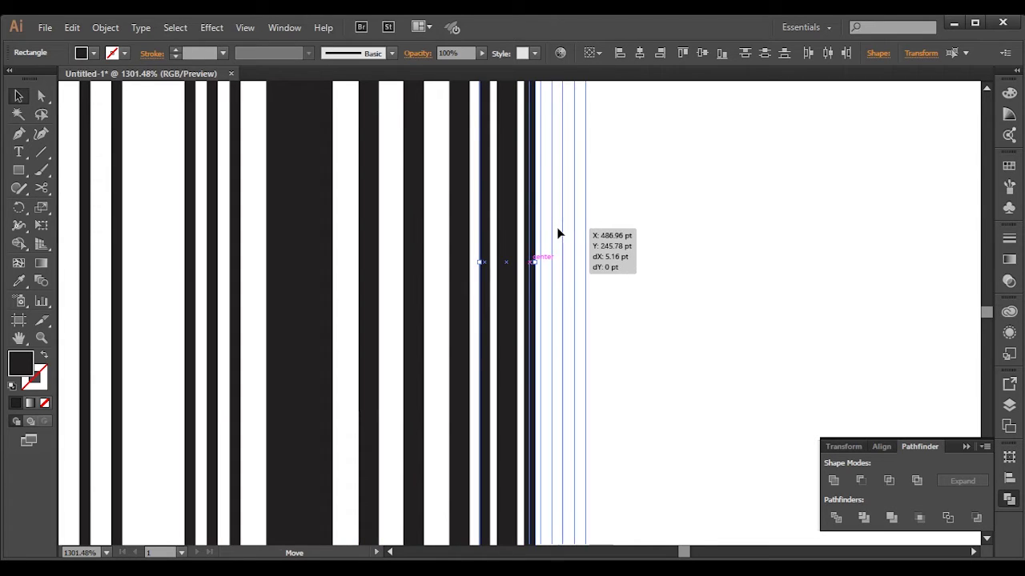
left_click_drag(557, 232, 556, 232)
scroll(627, 297, "up", 3)
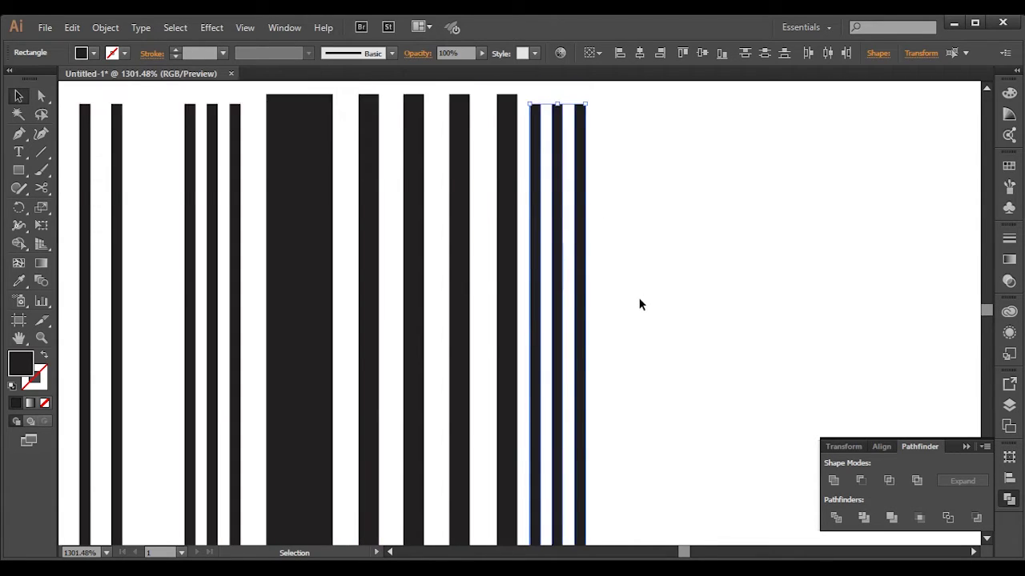
scroll(638, 302, "up", 2)
left_click_drag(557, 256, 561, 251)
scroll(679, 311, "down", 2)
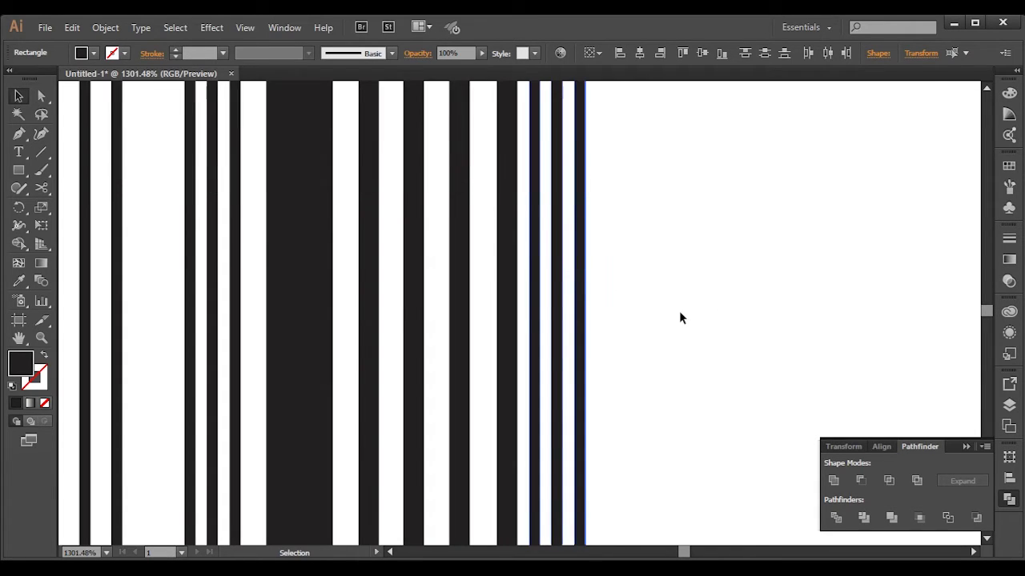
key("ctrl+1")
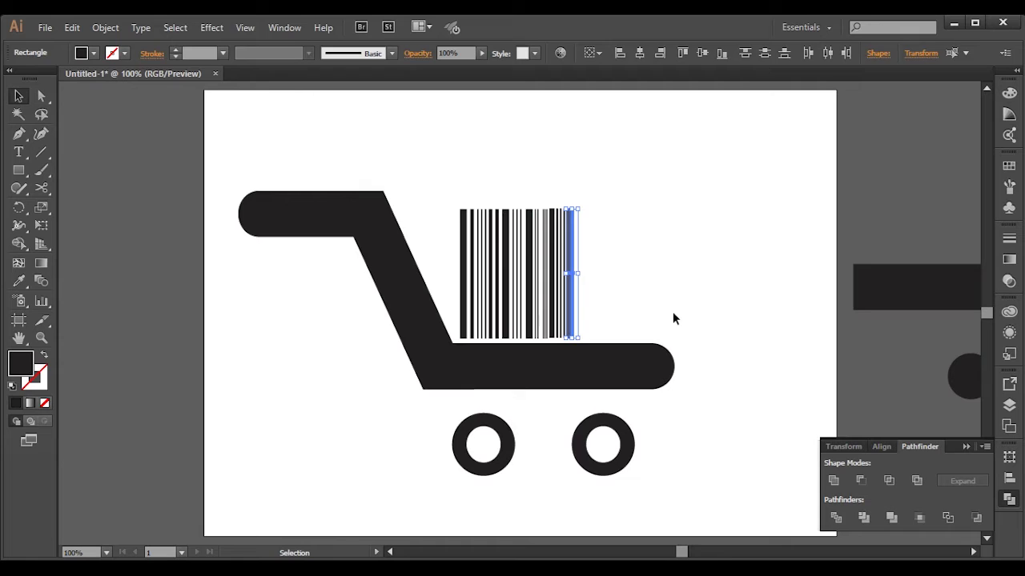
- Select all barcode bars and try a horizontal centre align, undoing it when bars stack
left_click(672, 312)
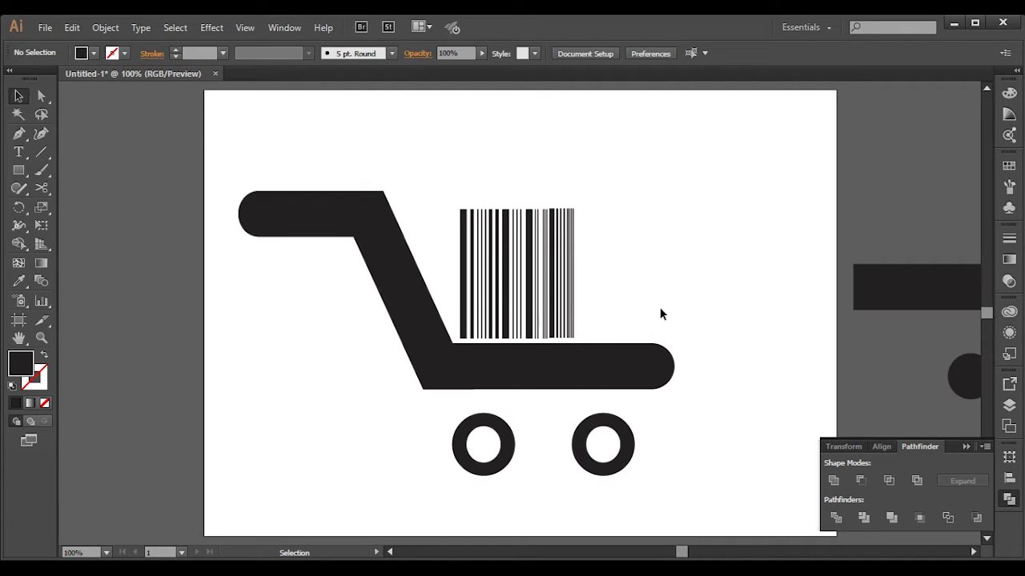
left_click_drag(605, 212, 447, 282)
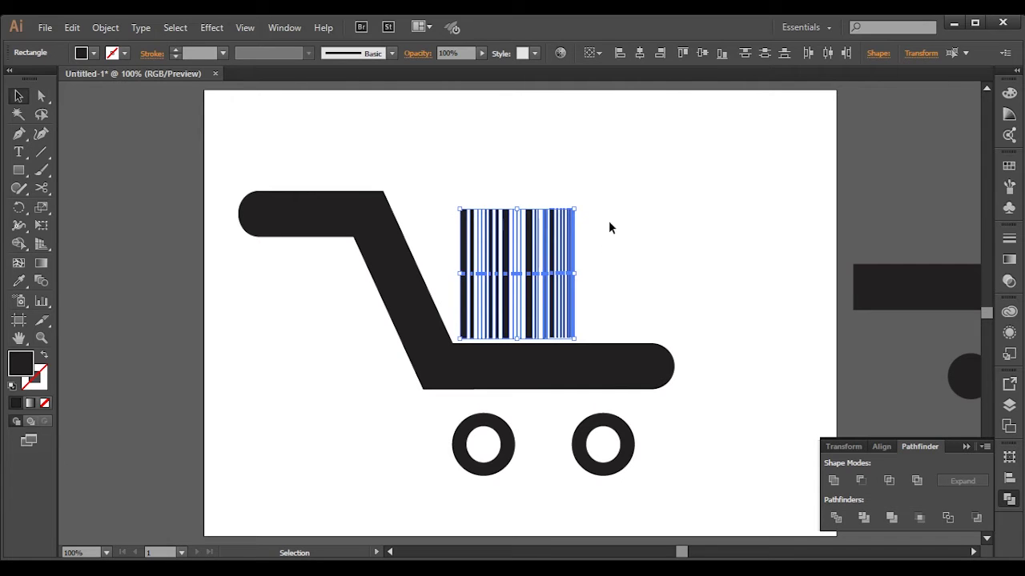
left_click(642, 52)
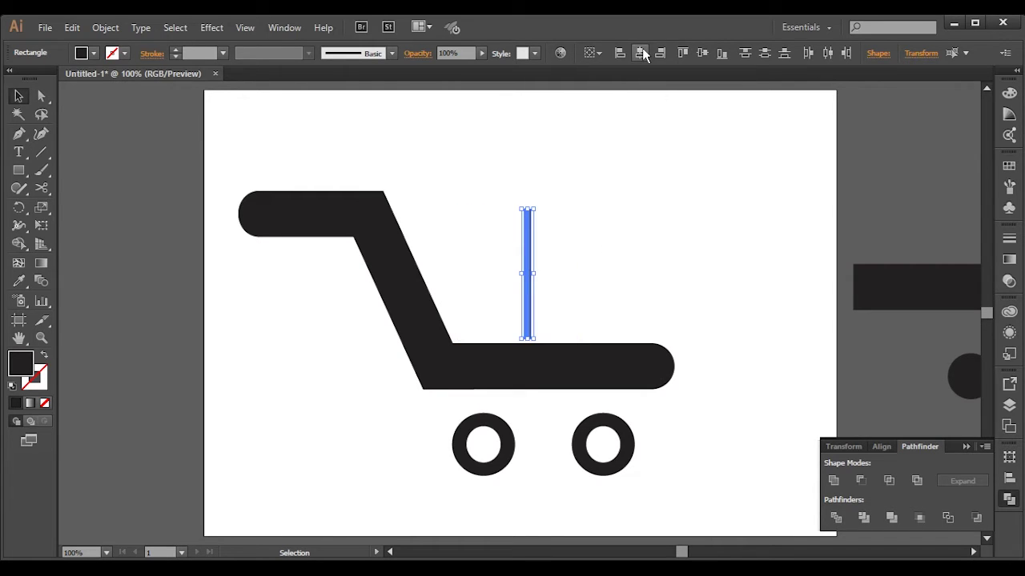
key("ctrl+z")
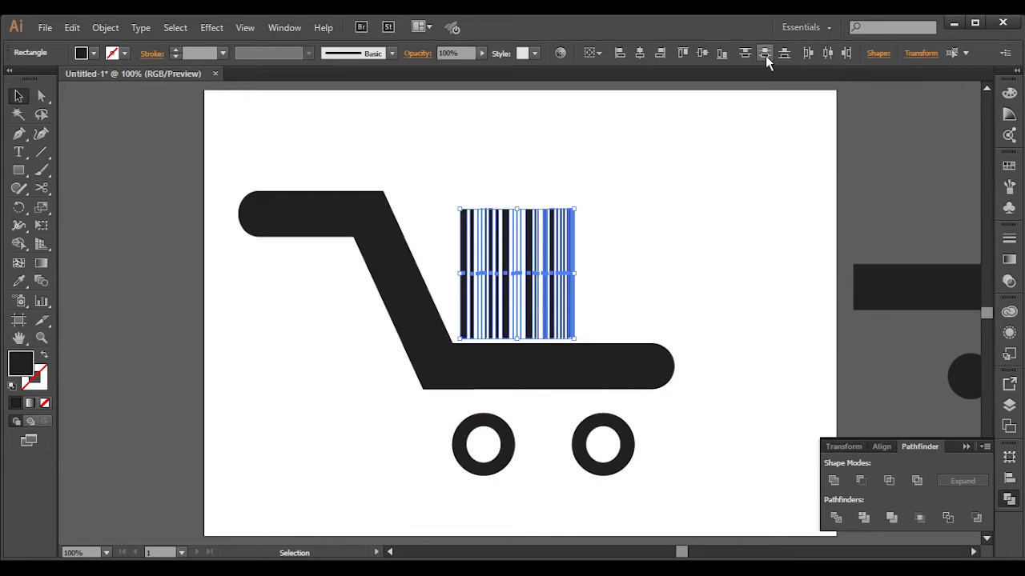
- Distribute the bars evenly by their horizontal centres and align their tops
left_click(620, 265)
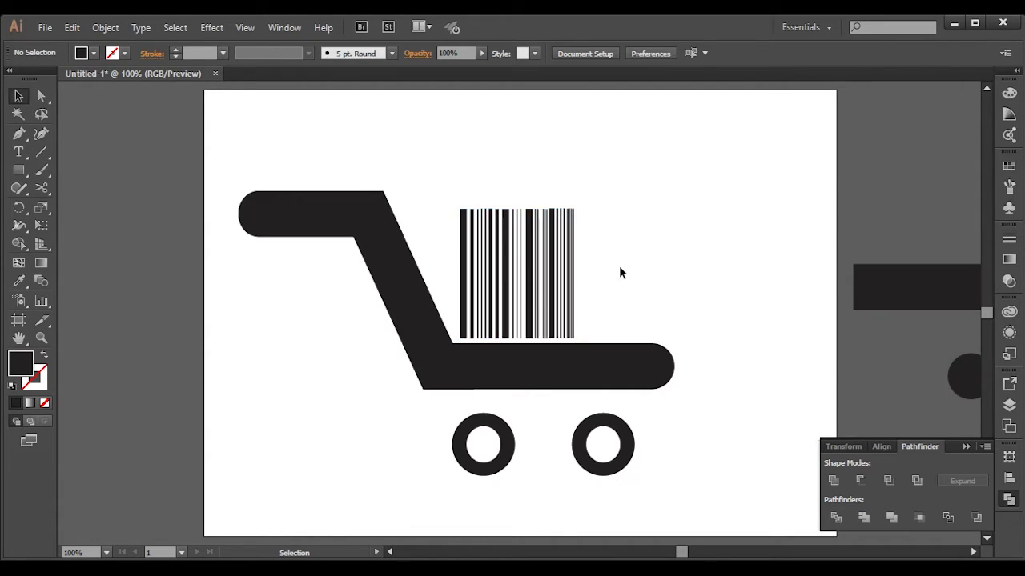
left_click_drag(618, 266, 456, 304)
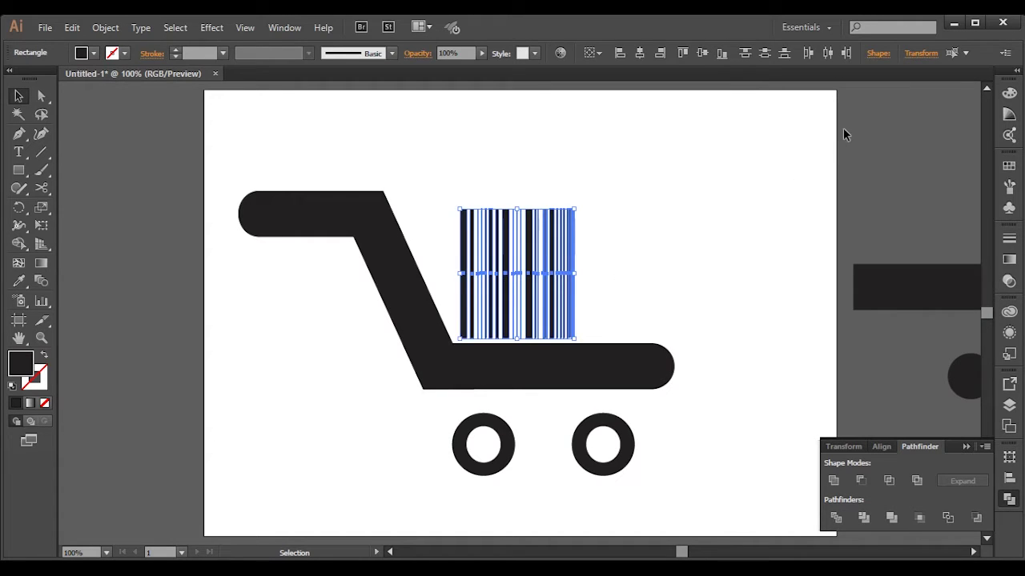
left_click(812, 56)
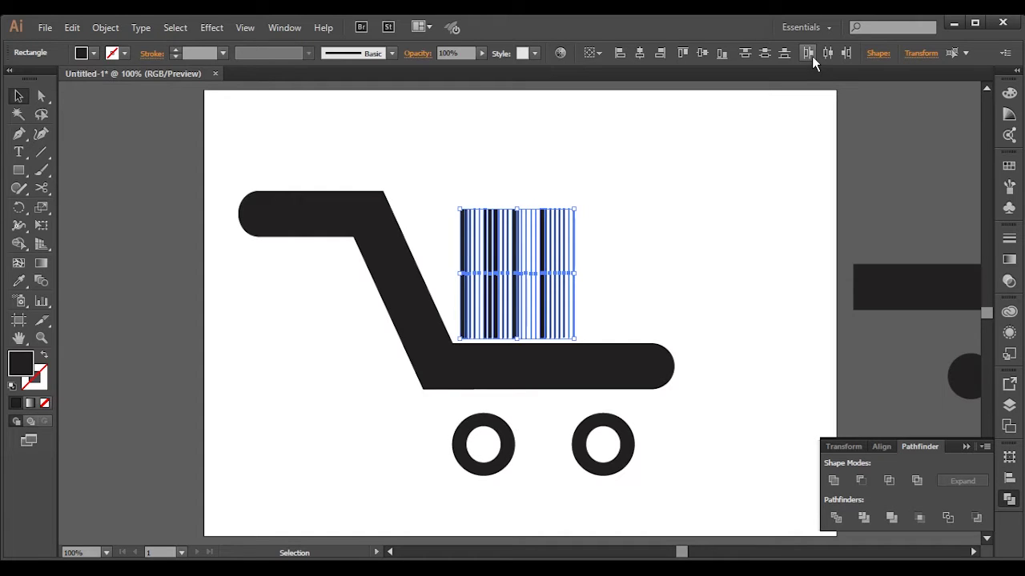
left_click(811, 56)
left_click(826, 54)
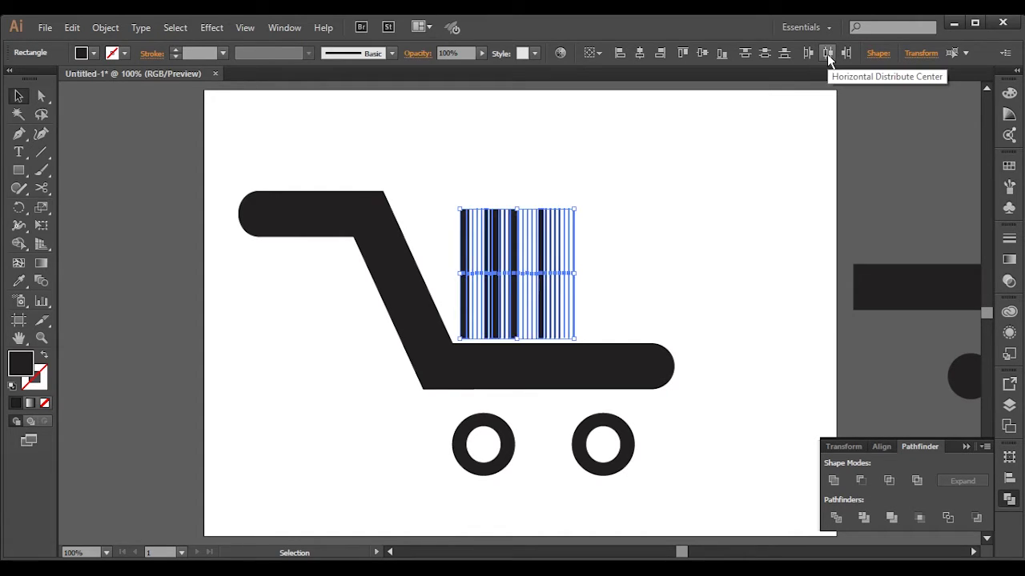
left_click(721, 55)
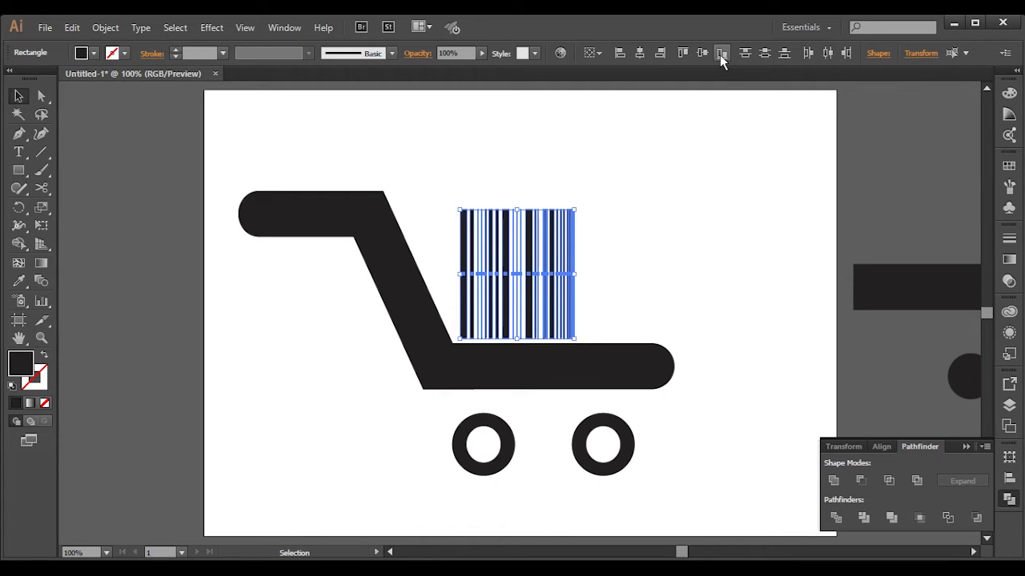
- Reselect the barcode, zoom in to inspect the cart's rounded edge, then fit the artboard
left_click(676, 210)
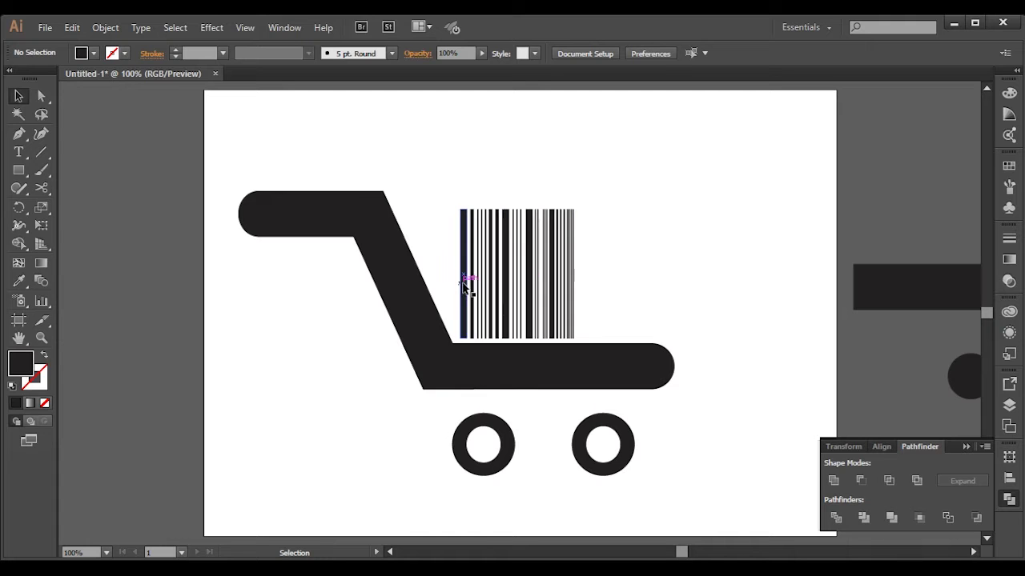
mouse_move(443, 275)
left_mouse_down()
mouse_move(603, 295)
mouse_move(641, 274)
left_mouse_up()
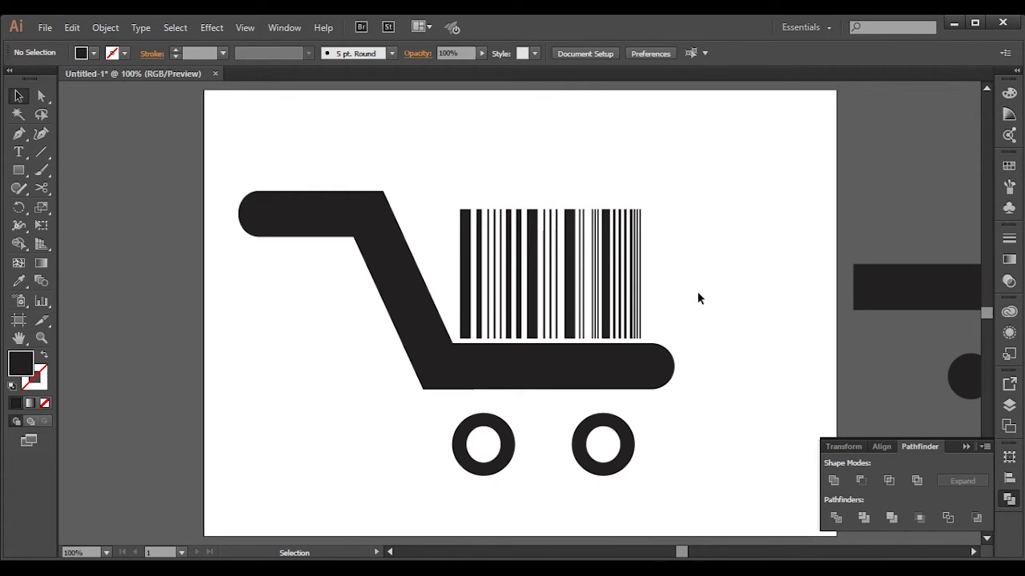
scroll(707, 294, "down", 1)
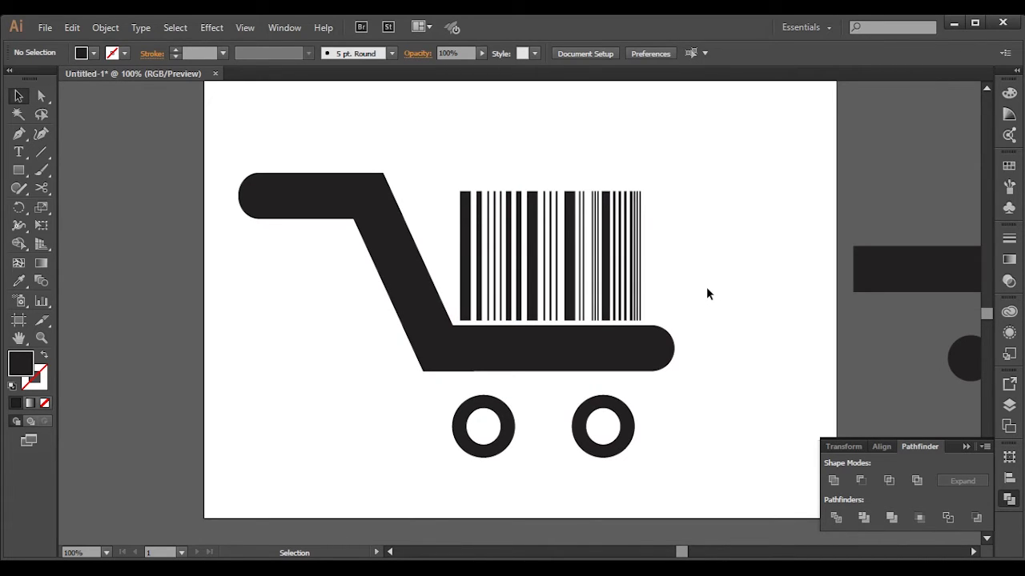
key("z")
left_click_drag(753, 270, 582, 396)
left_click_drag(480, 331, 559, 285)
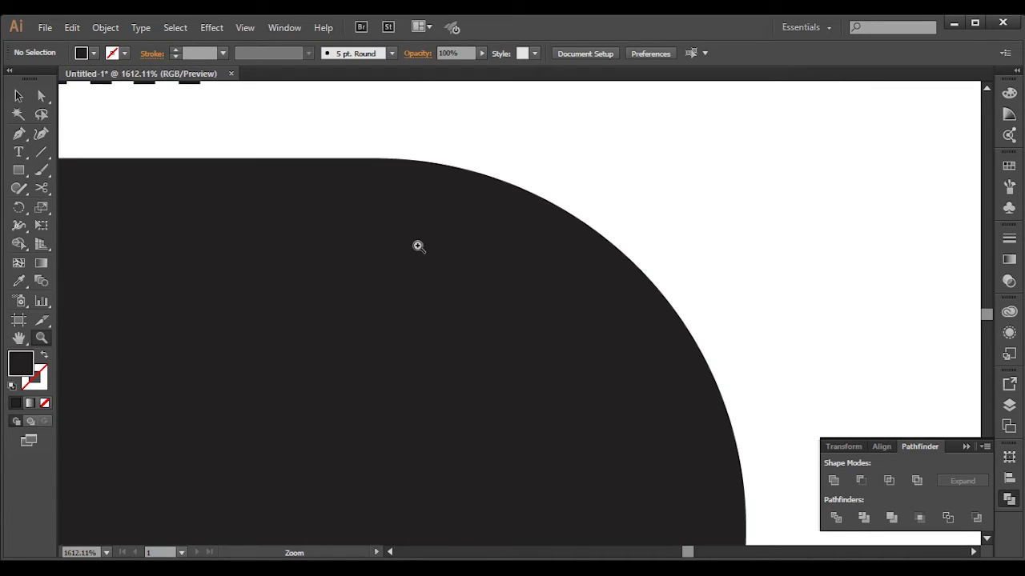
key("ctrl+0")
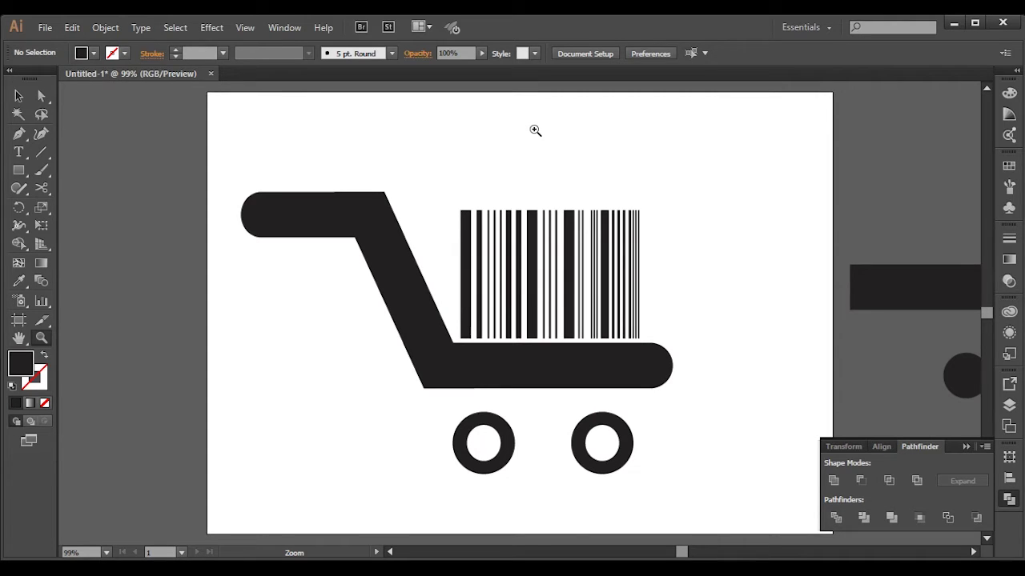
- Fill a middle barcode bar red
key("v")
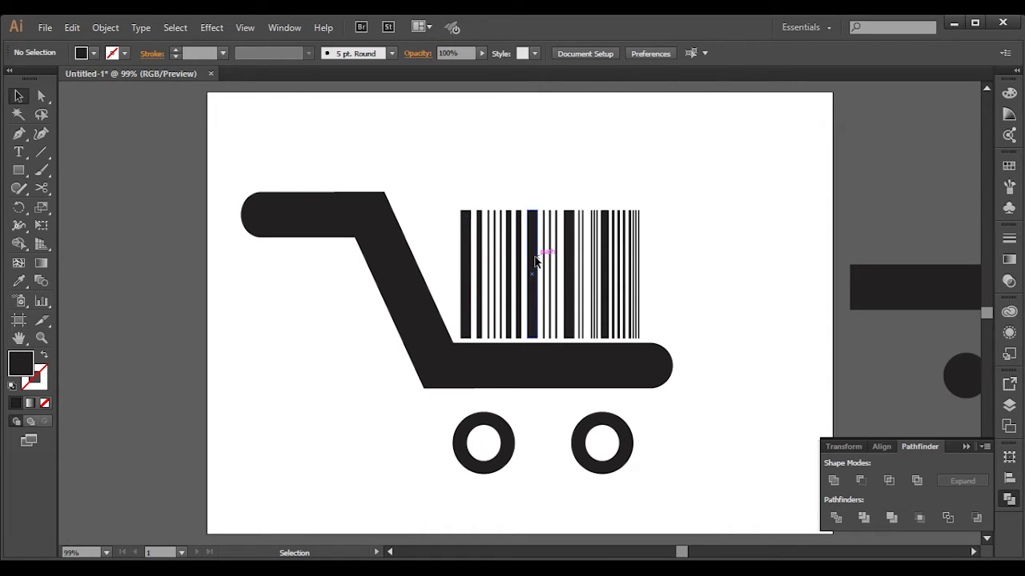
left_click(535, 262)
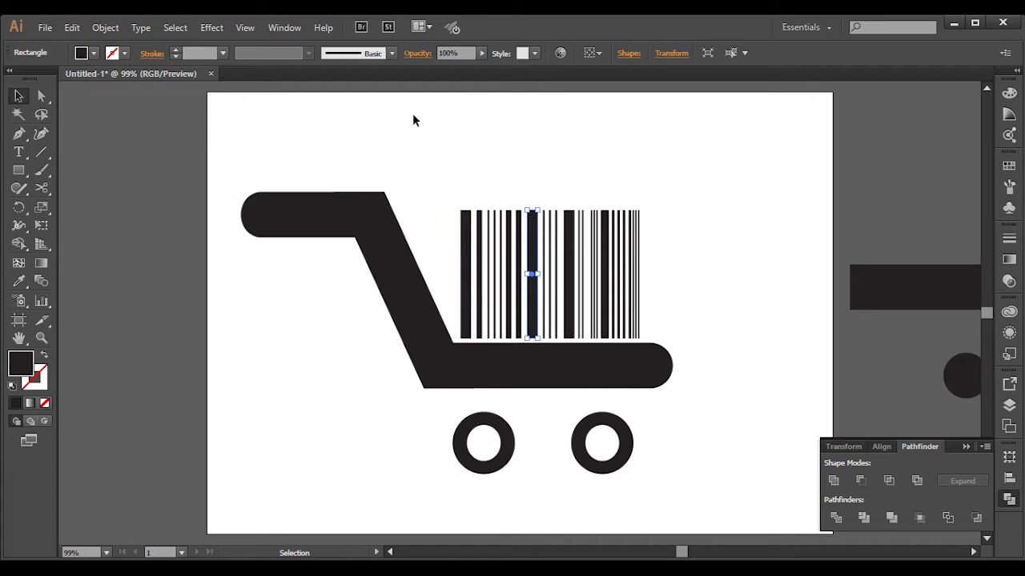
left_click(93, 53)
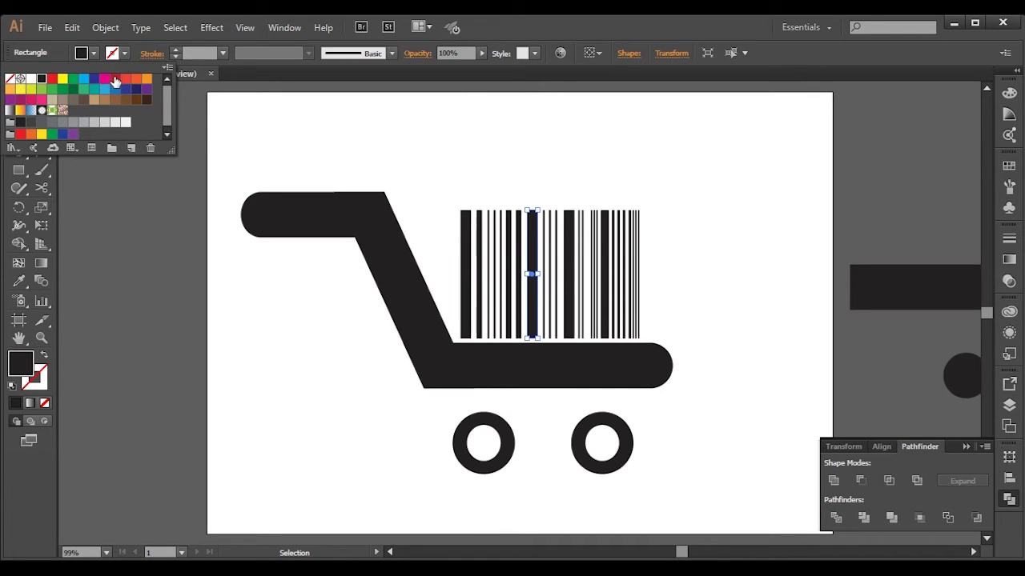
left_click(117, 81)
key("Escape")
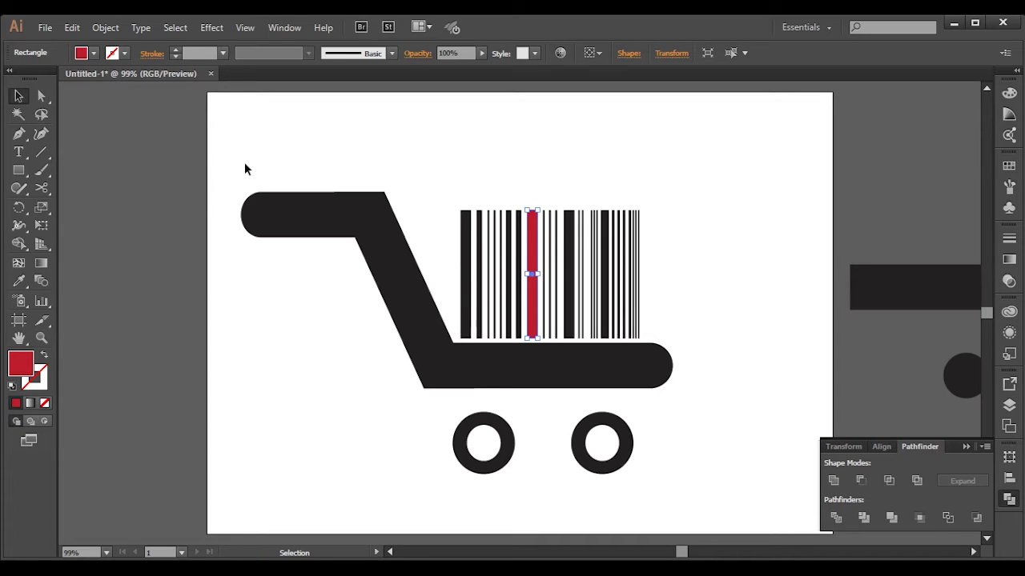
- Recolour the leftmost barcode bar orange
left_click(466, 240)
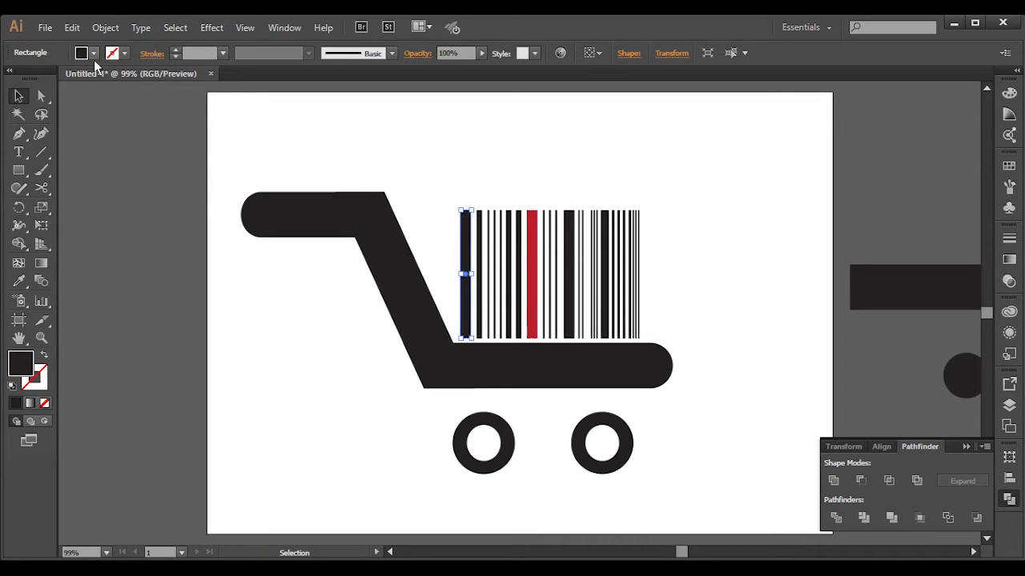
left_click(94, 55)
left_click(105, 79)
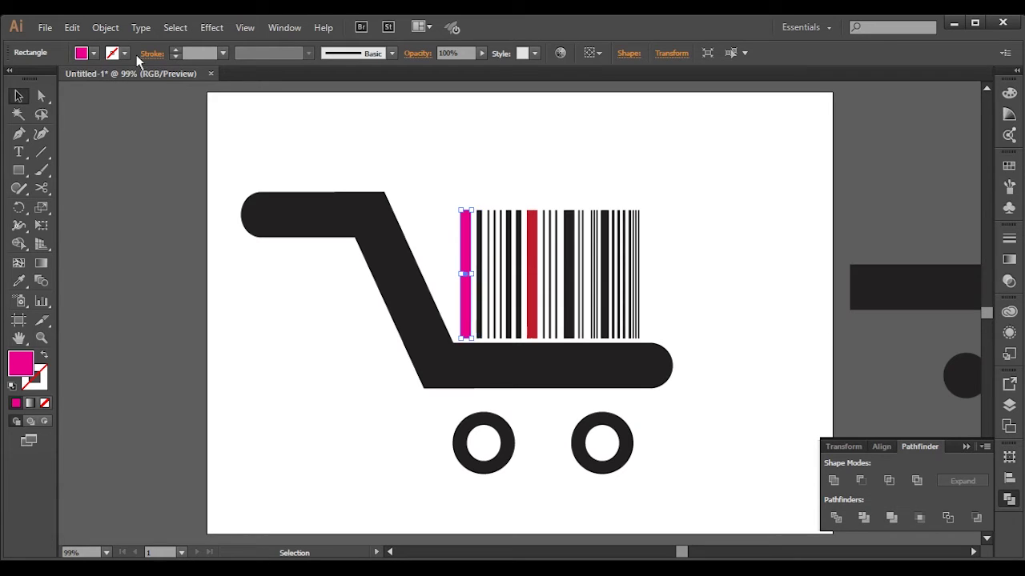
left_click(94, 54)
left_click(147, 78)
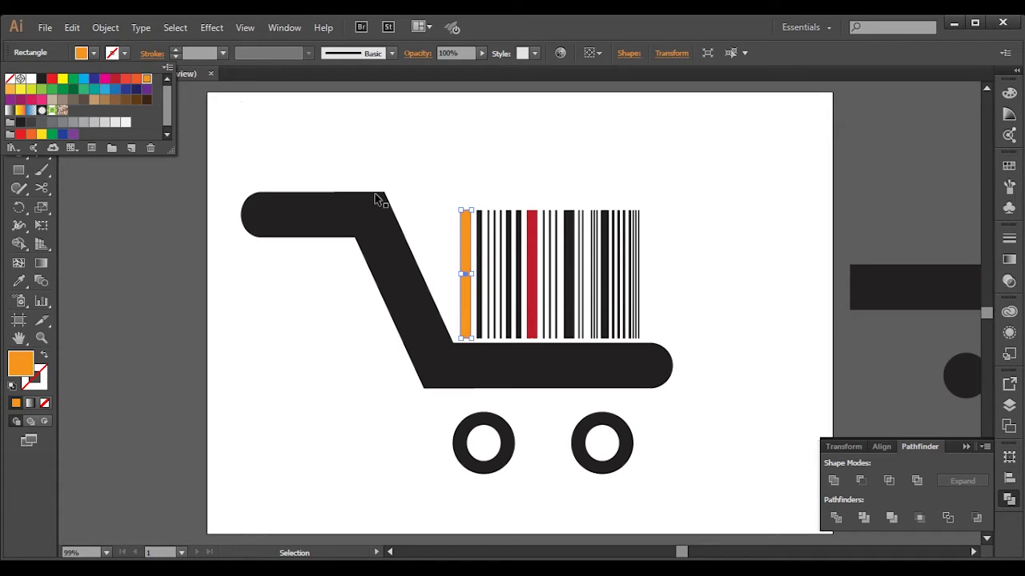
left_click(478, 251)
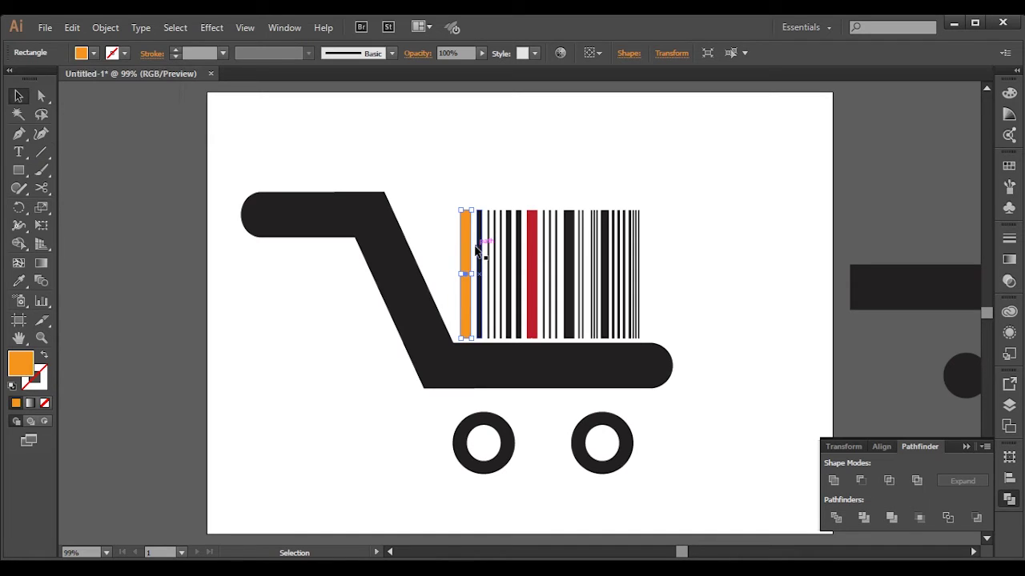
left_click(480, 188)
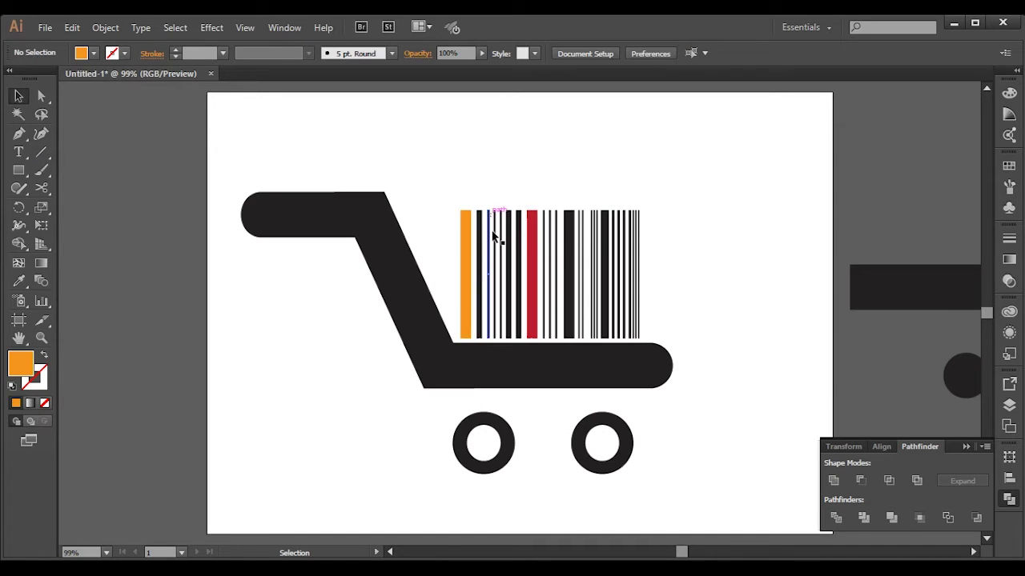
- Make the black bar beside the orange one yellow
left_click(479, 253)
left_click(94, 53)
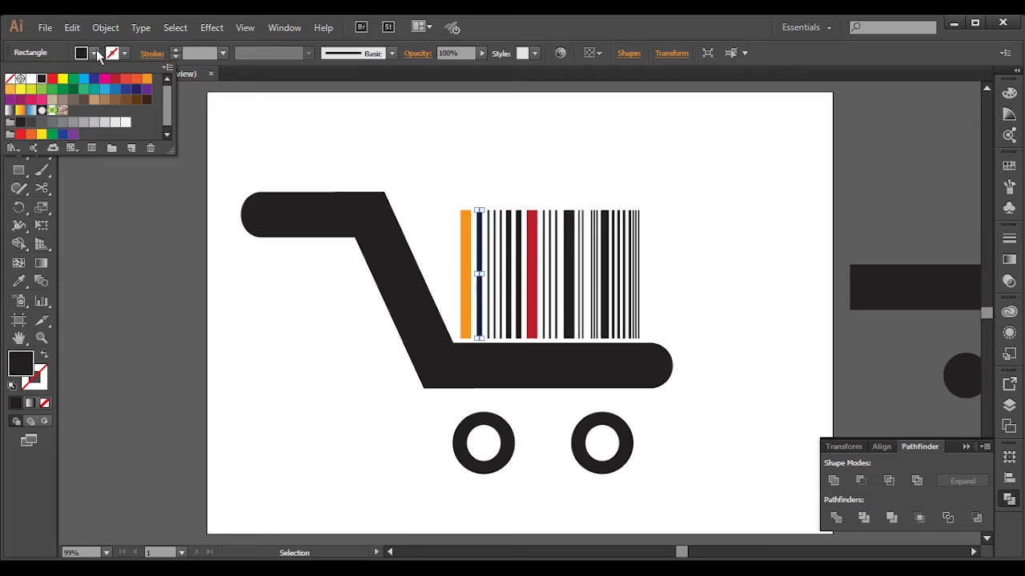
left_click(138, 79)
left_click(462, 155)
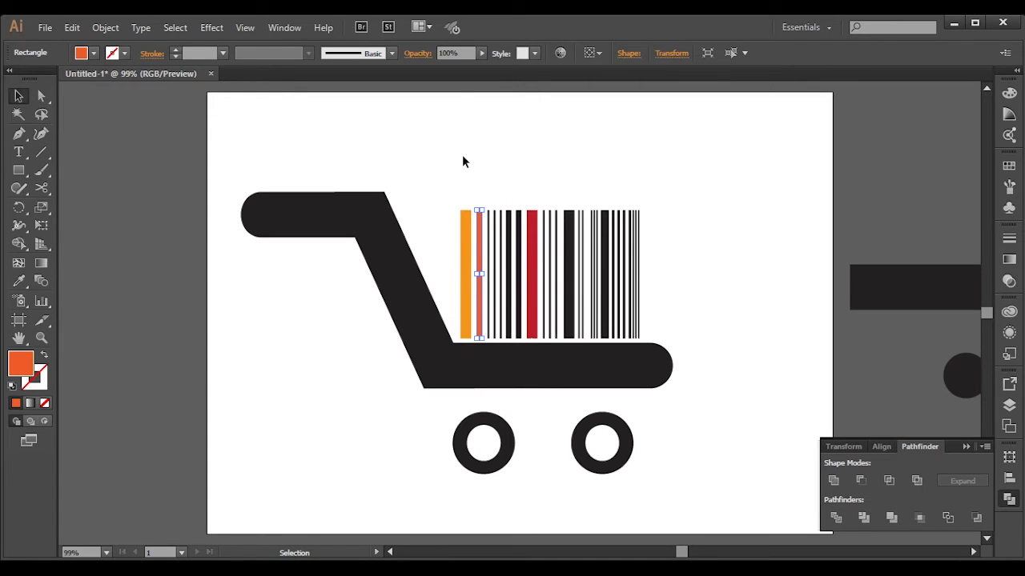
left_click(93, 53)
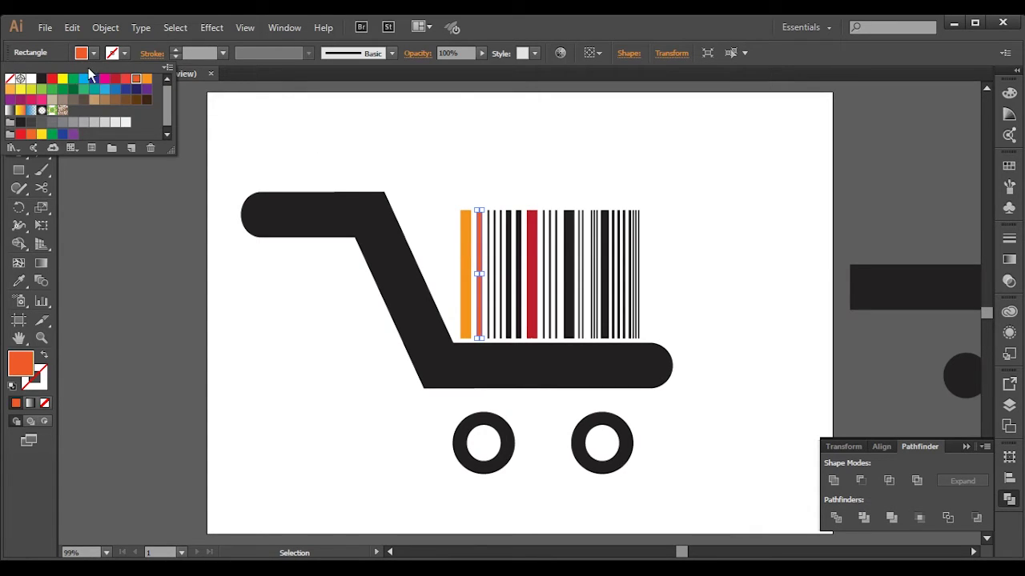
left_click(62, 84)
left_click(503, 145)
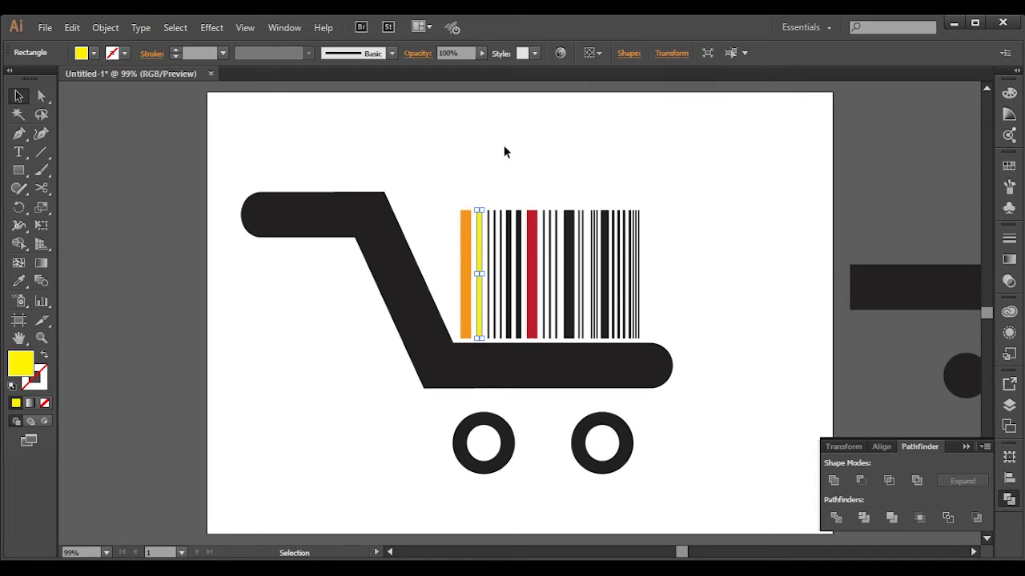
- Fill the thin dark bar after the yellow one with magenta
left_click(489, 221)
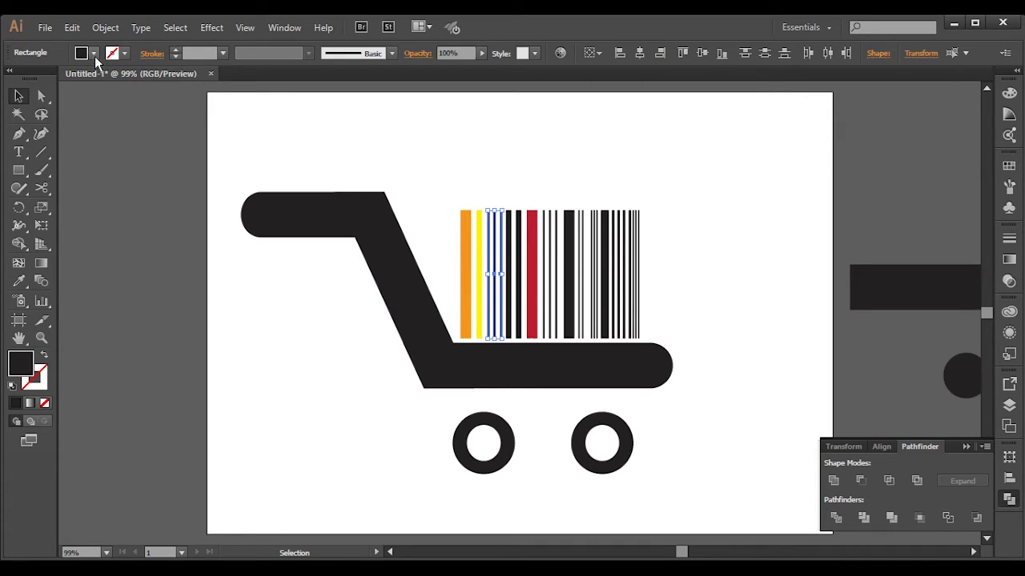
left_click(94, 53)
left_click(34, 104)
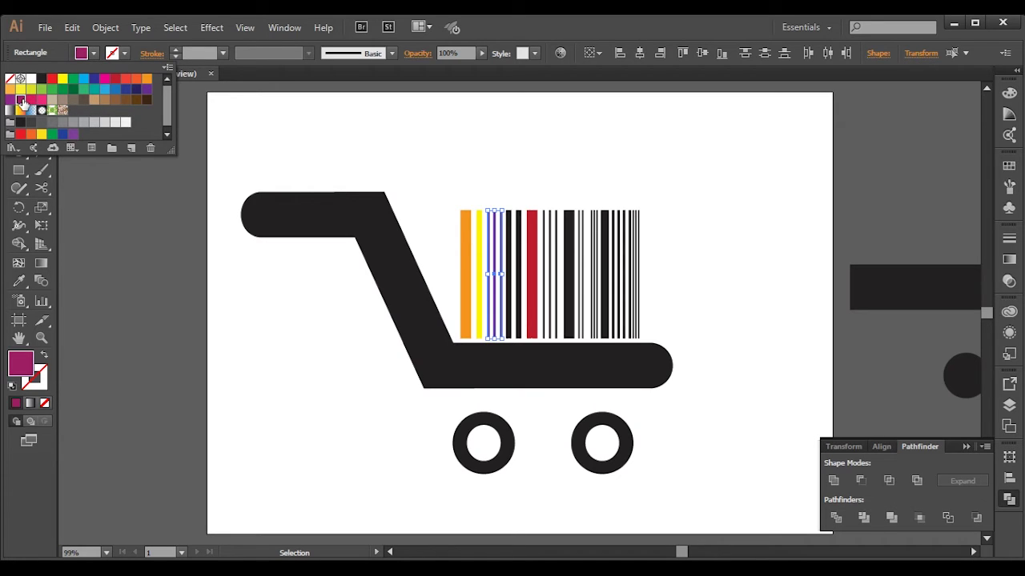
left_click(653, 196)
left_click(506, 167)
- Fill the next two thin black bars dark brown and green
left_click(509, 224)
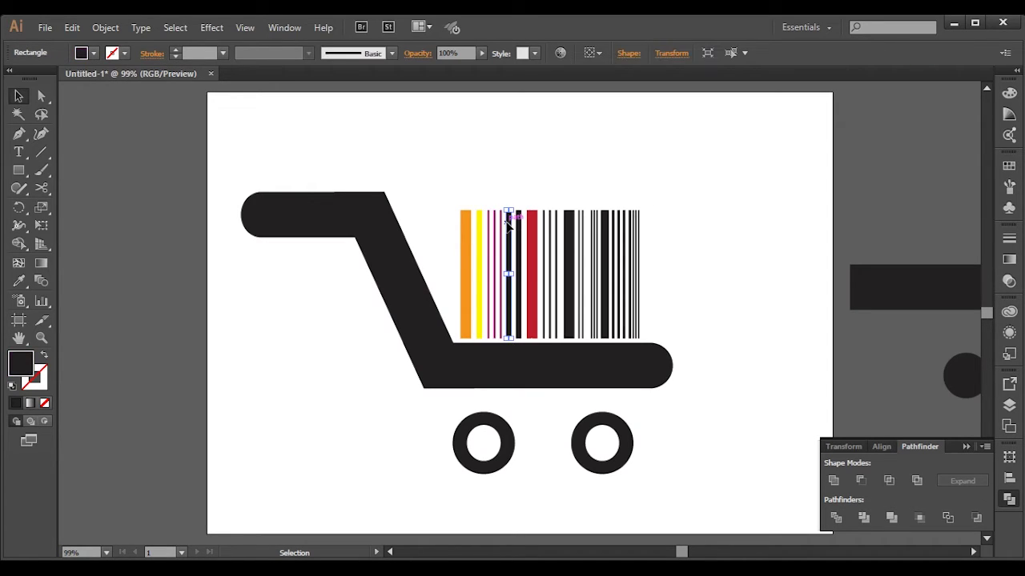
left_click(94, 53)
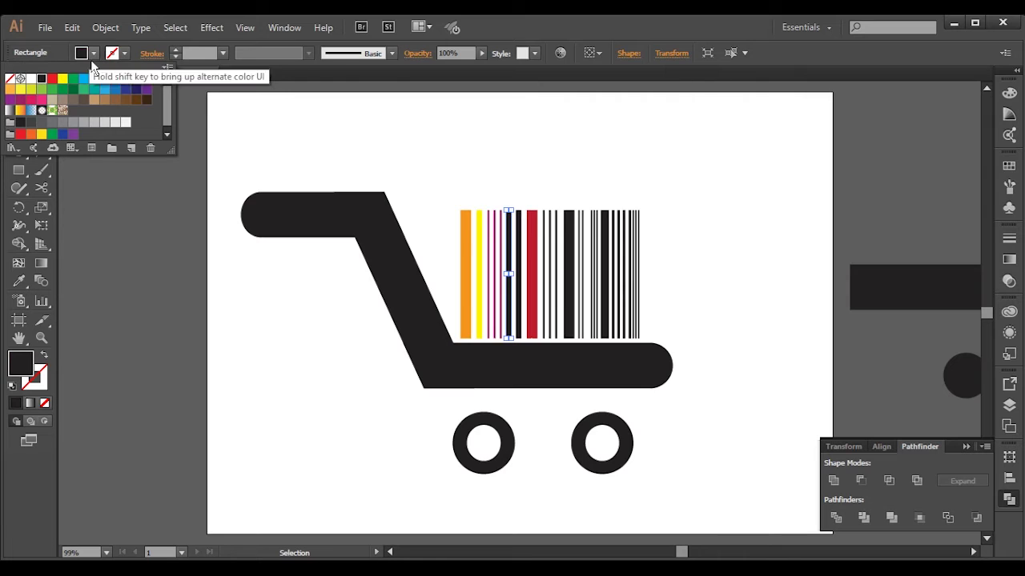
left_click(136, 100)
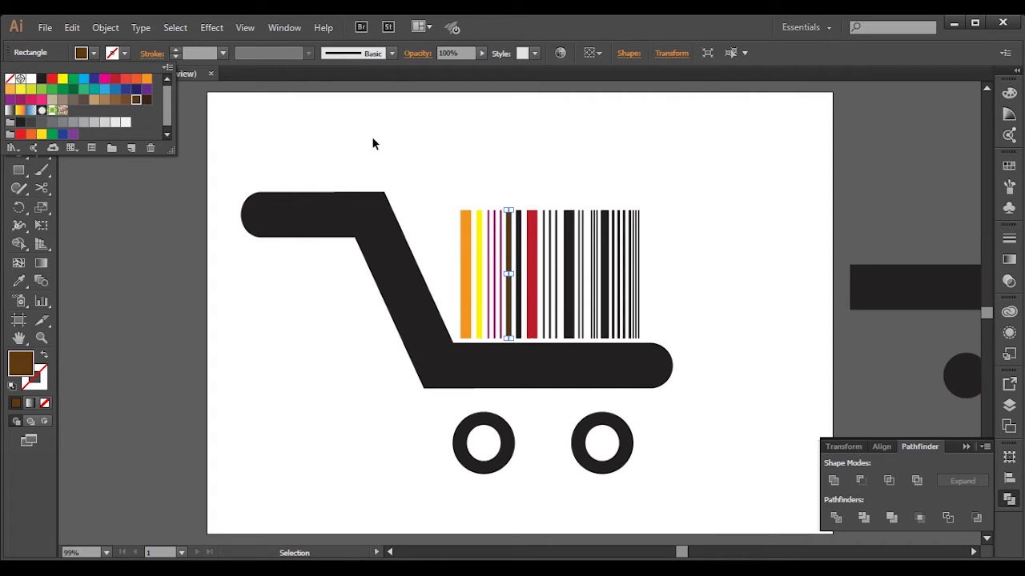
left_click(518, 224)
left_click(94, 53)
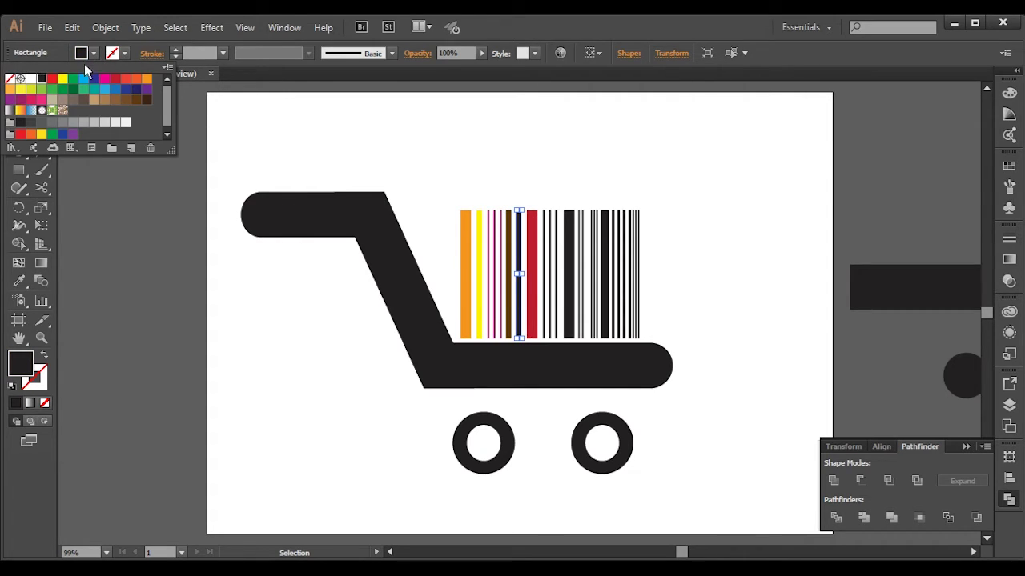
left_click(76, 96)
left_click(441, 146)
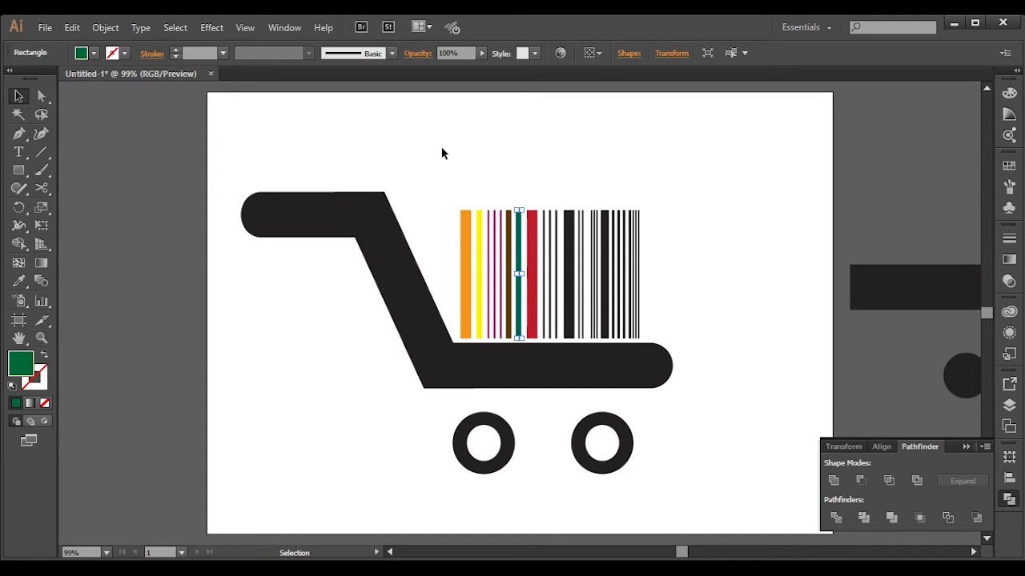
left_click(495, 165)
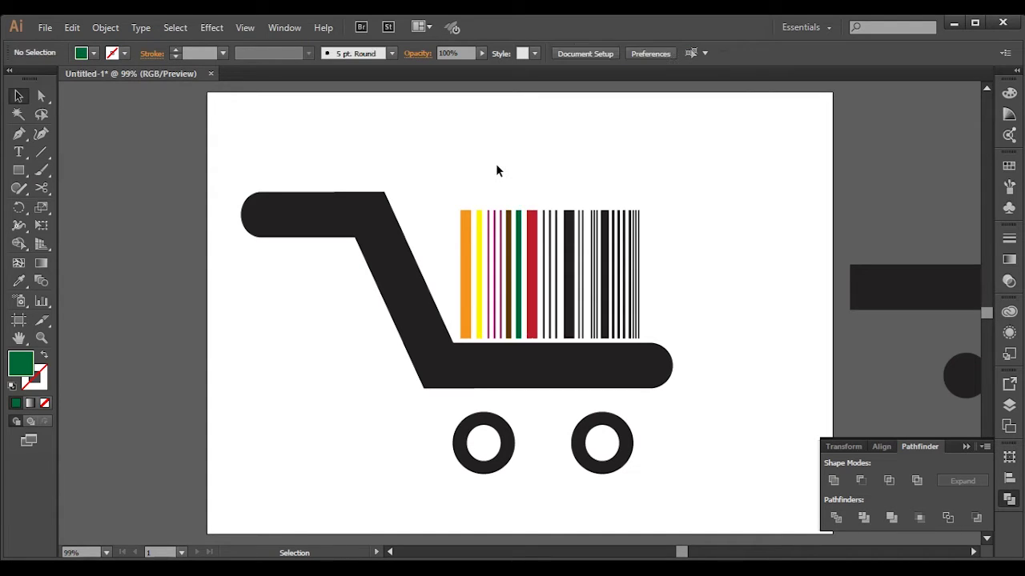
- Nudge the thin bar right of the red bar slightly left and fill it purple
left_click(549, 237)
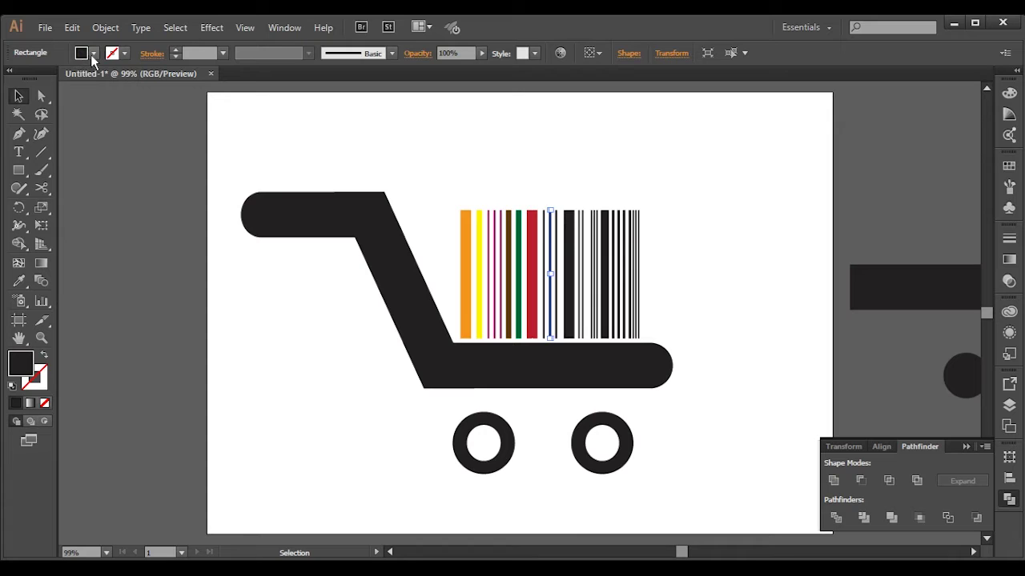
left_click_drag(547, 267, 542, 265)
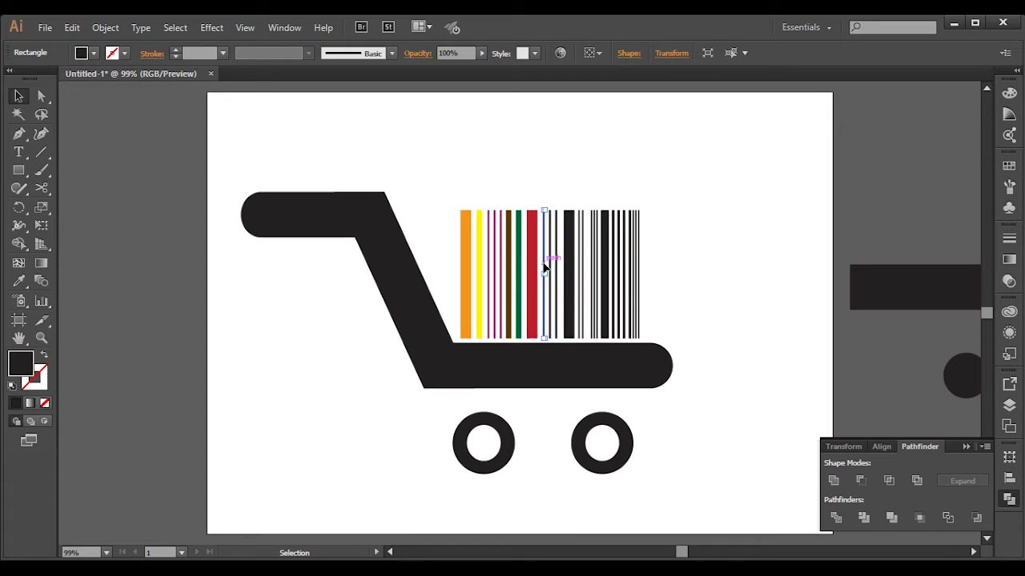
left_click(95, 53)
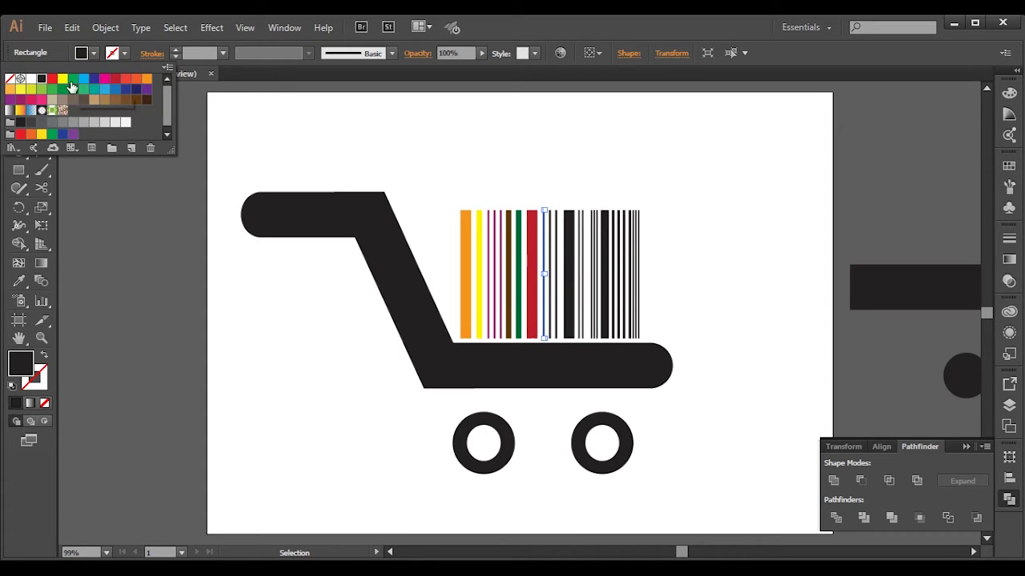
left_click(14, 105)
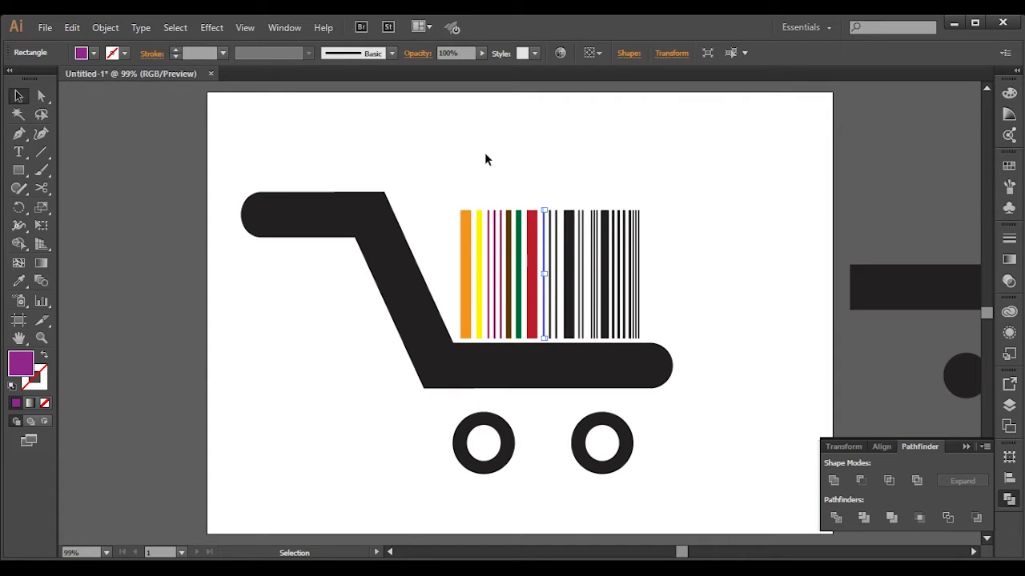
- Colour the next two barcode bars cyan and pink
left_click(552, 226)
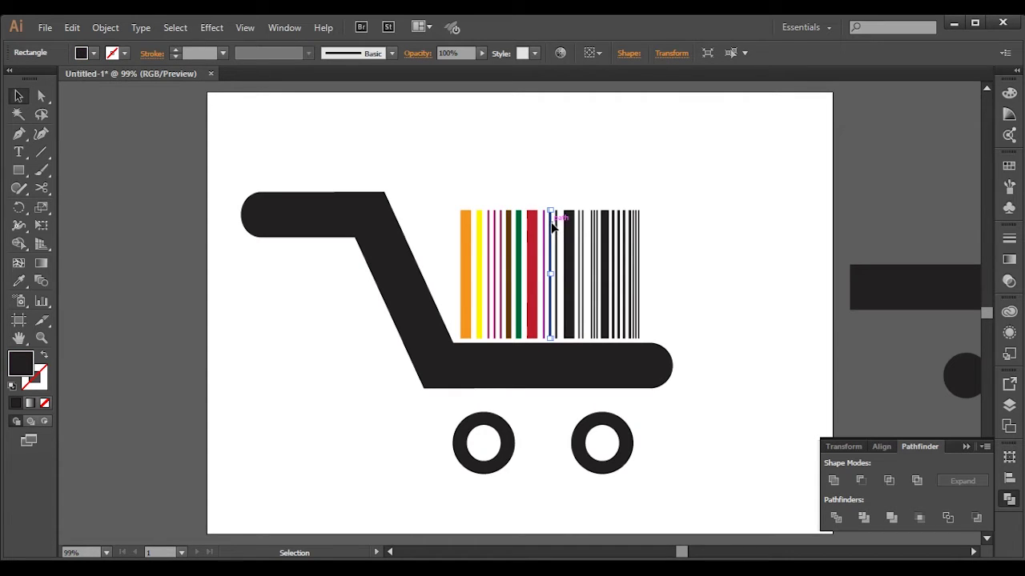
left_click(92, 55)
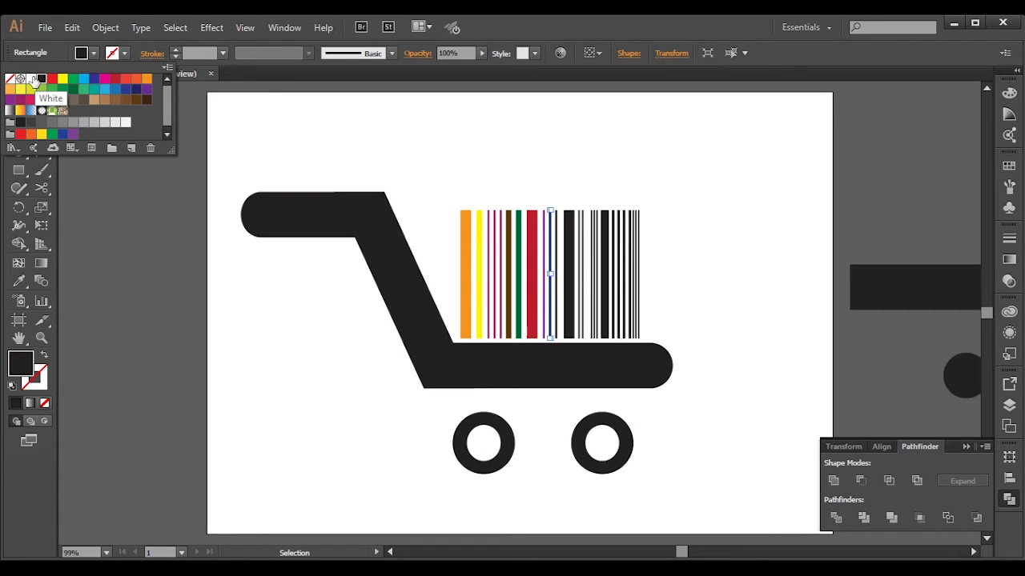
left_click(84, 83)
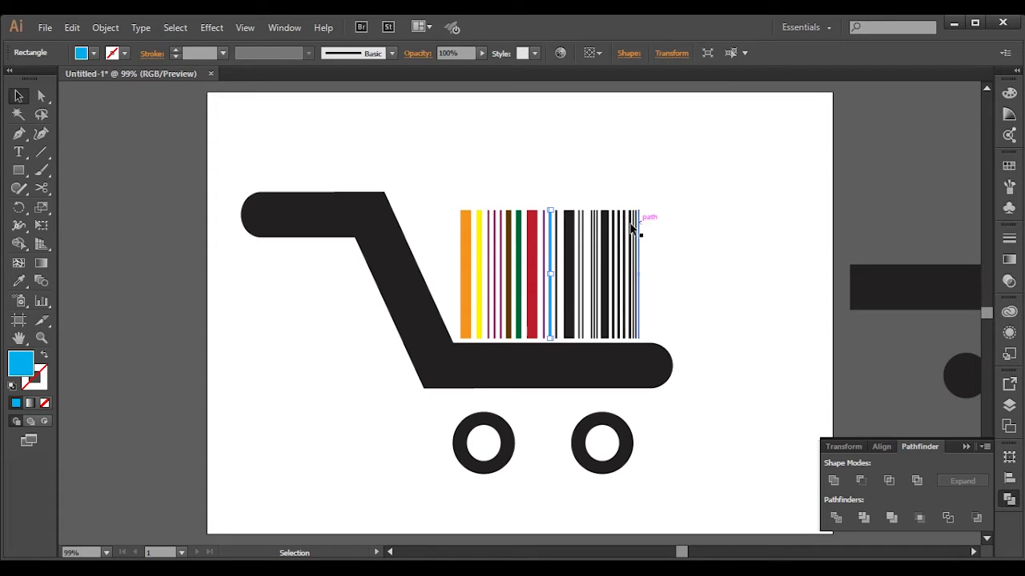
left_click(569, 231)
left_click(93, 53)
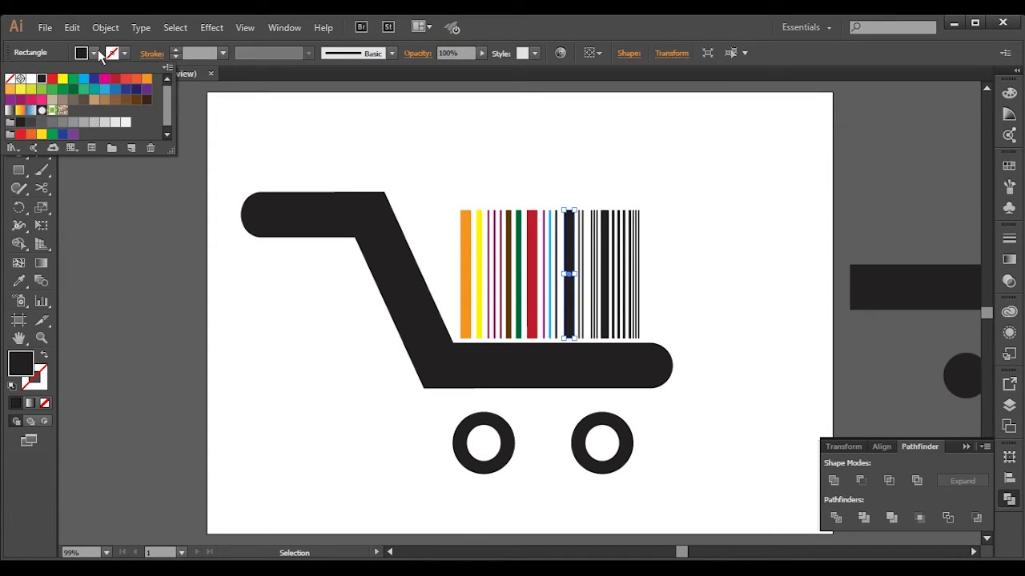
left_click(22, 100)
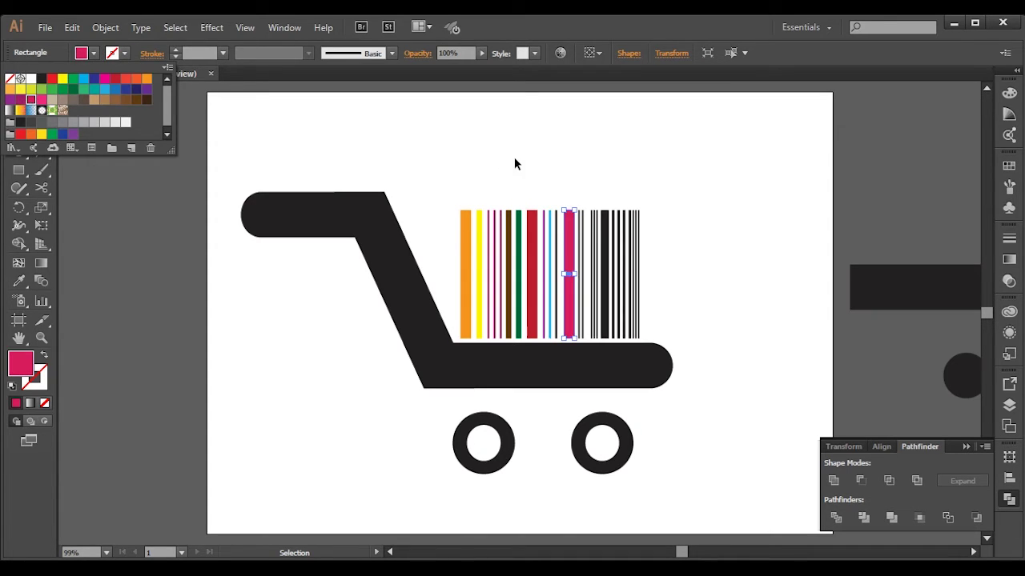
- Fill the following bars navy blue and cyan
left_click(577, 165)
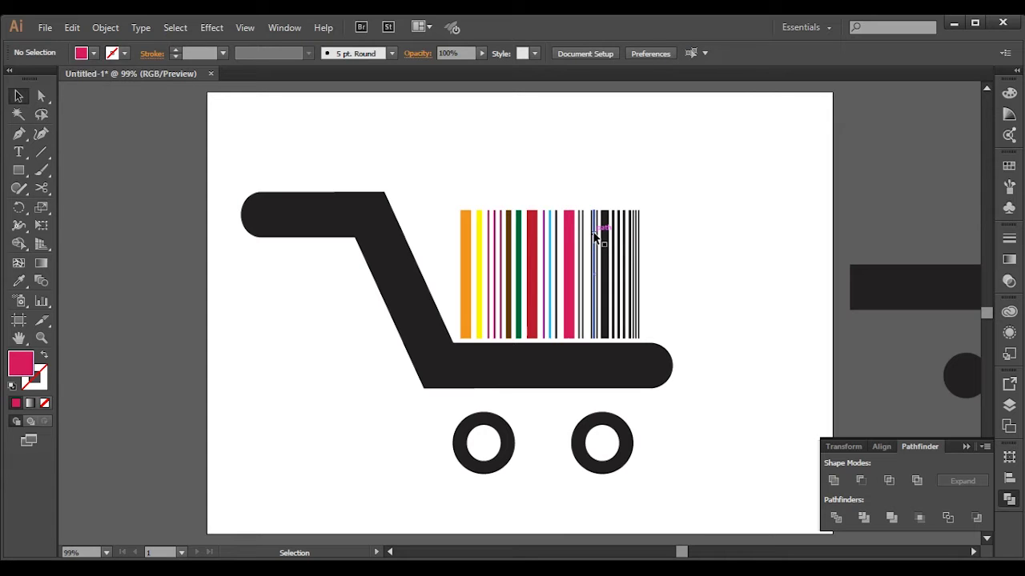
left_click(605, 228)
left_click(93, 53)
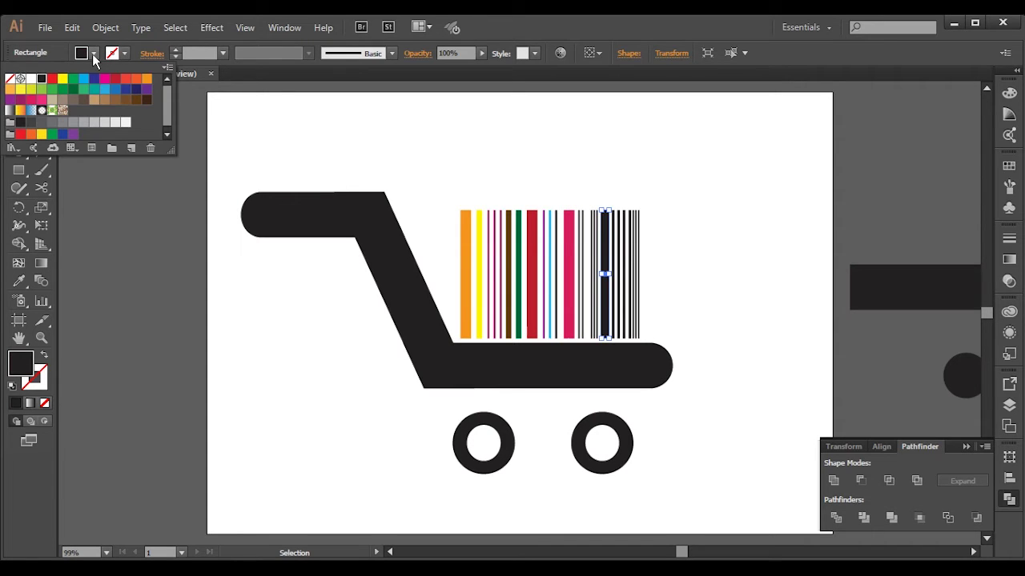
left_click(136, 88)
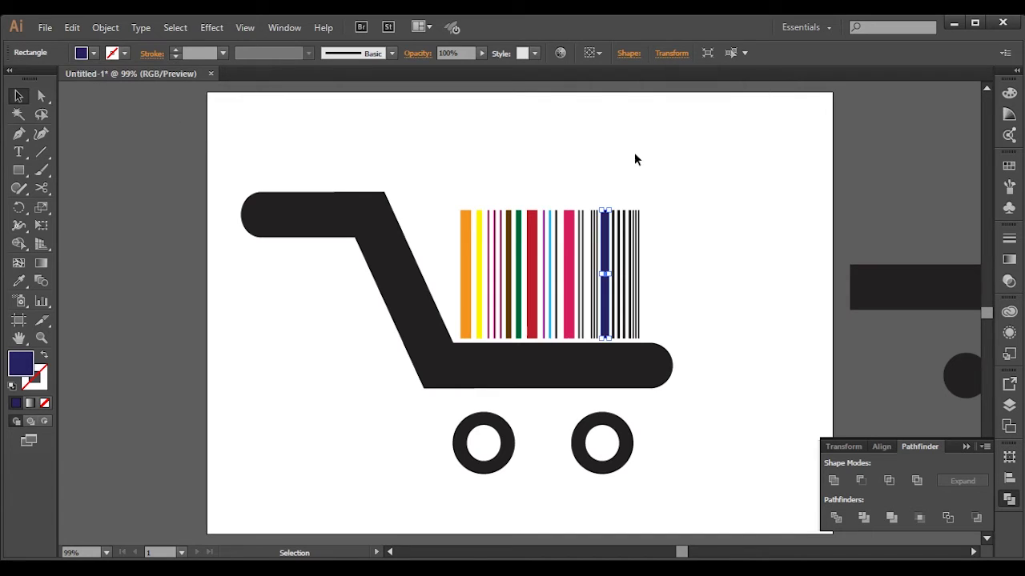
left_click(625, 193)
left_click(624, 215)
left_click(611, 225)
left_click(613, 226)
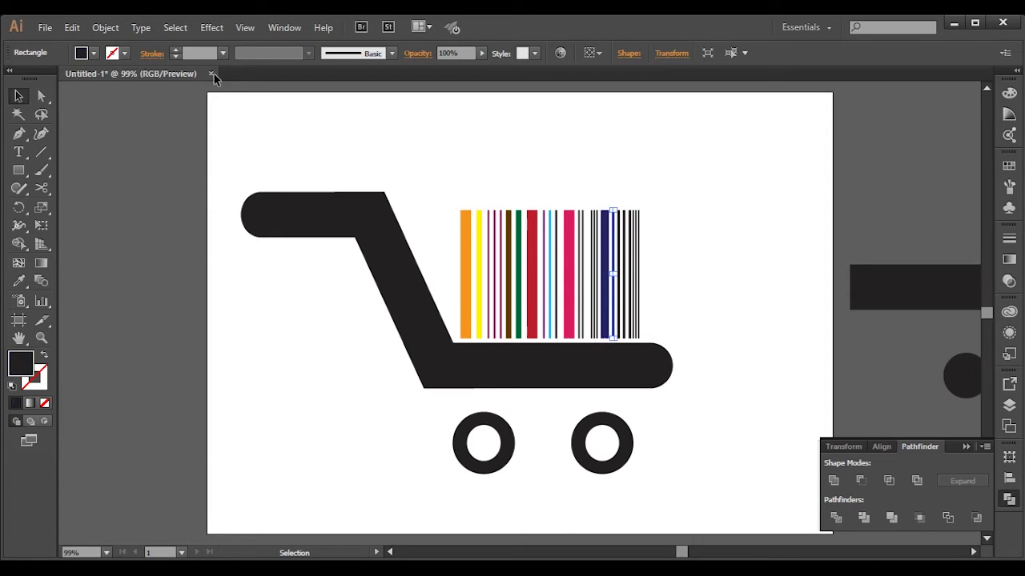
left_click(94, 53)
left_click(105, 89)
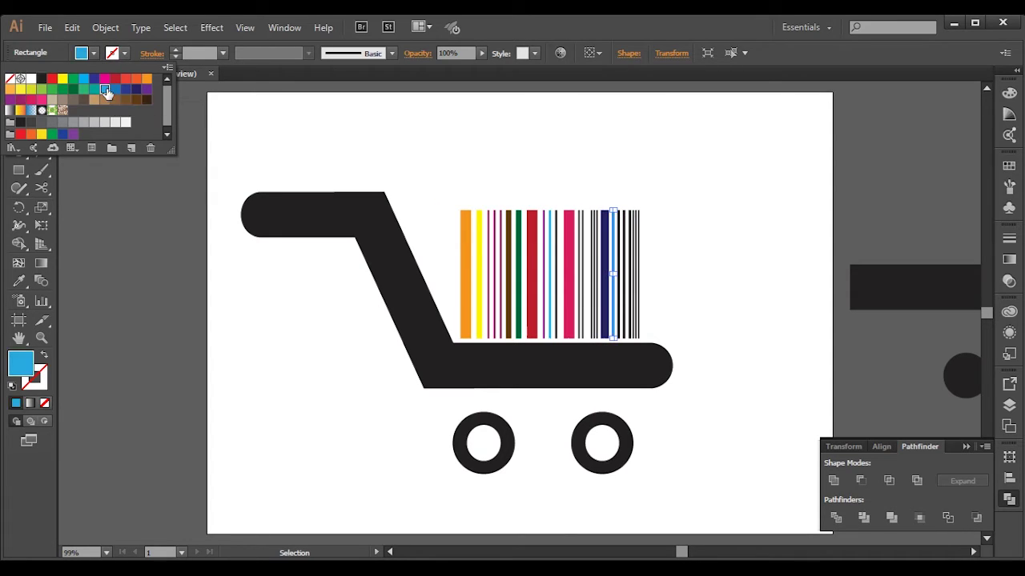
left_click(605, 185)
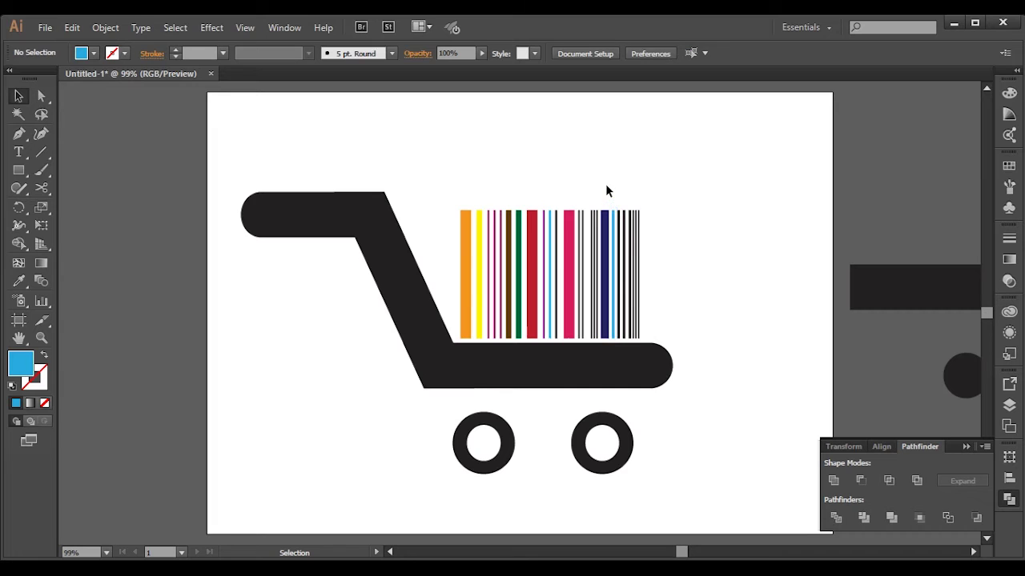
- Fill two more thin bars near the right end brown and purple
left_click(626, 223)
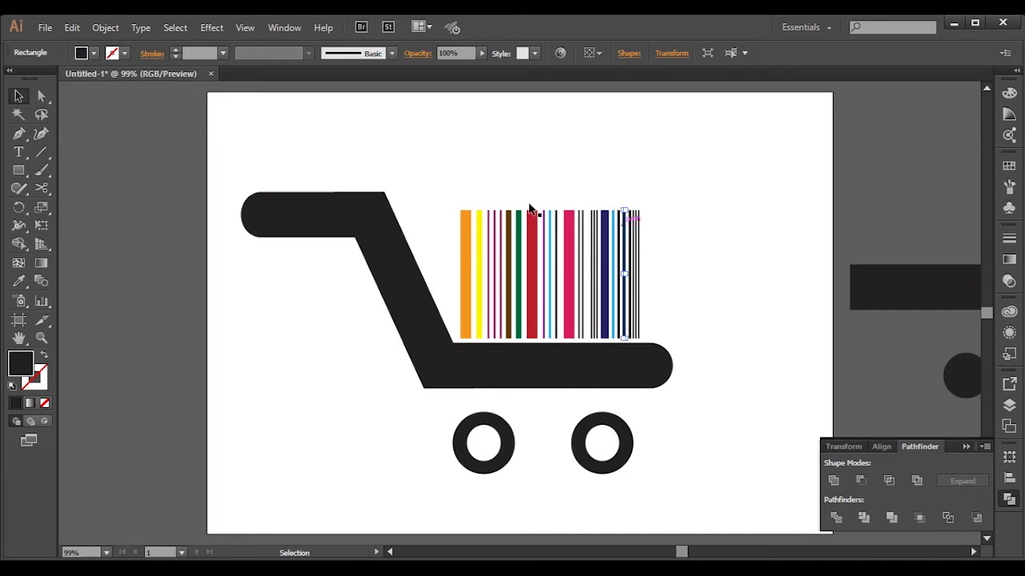
left_click(95, 55)
left_click(84, 101)
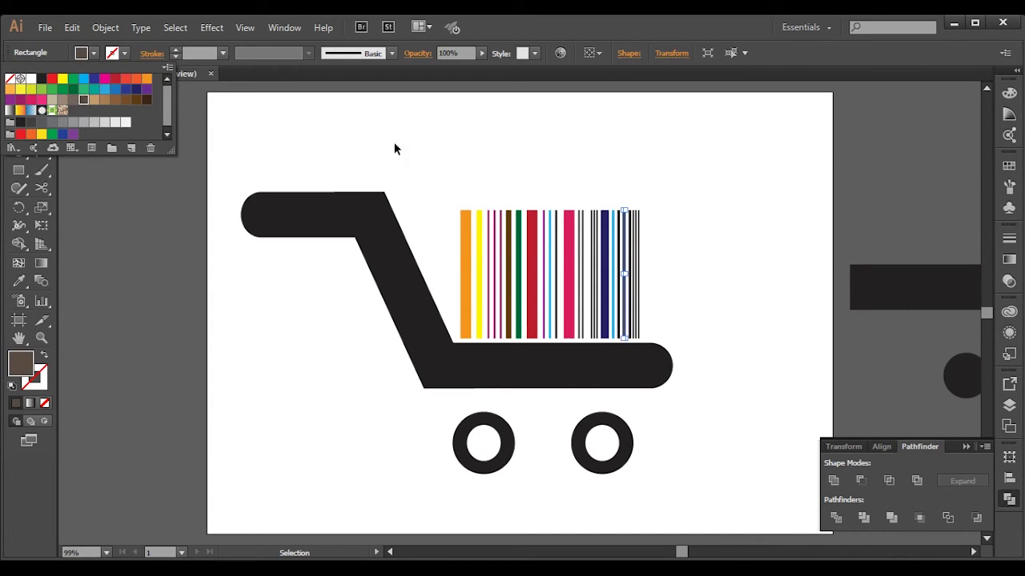
left_click(503, 160)
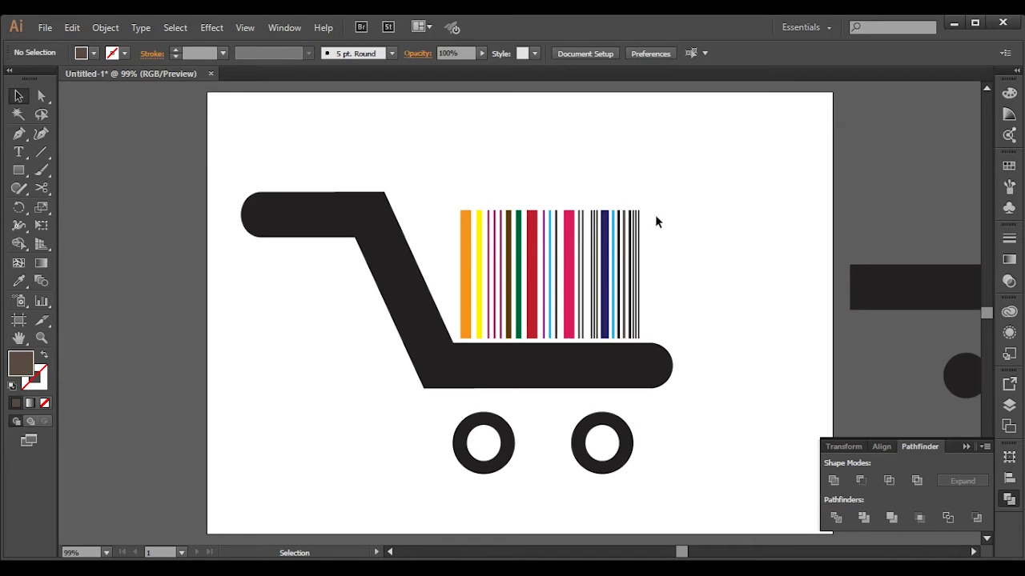
left_click(632, 236)
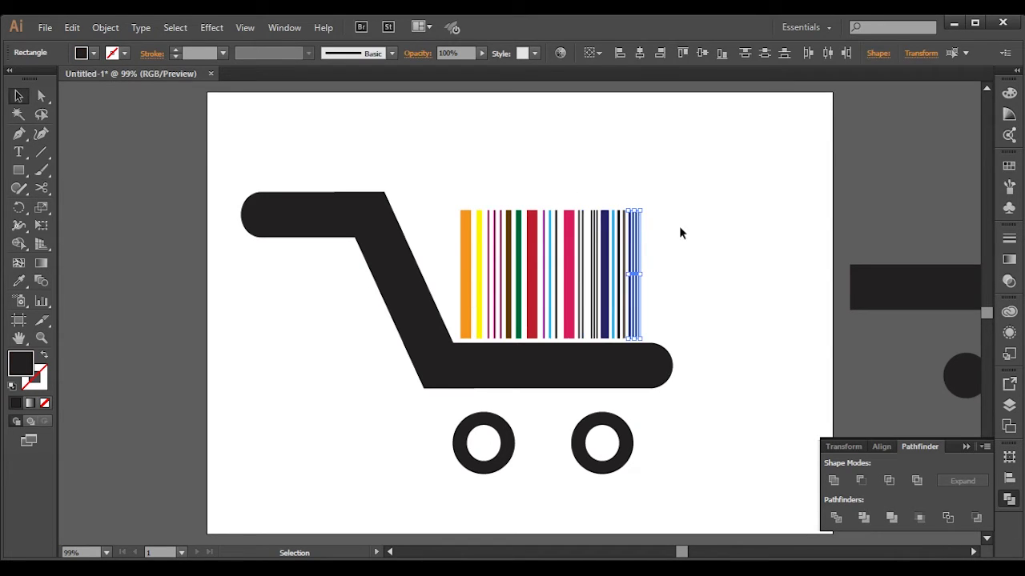
left_click(679, 228)
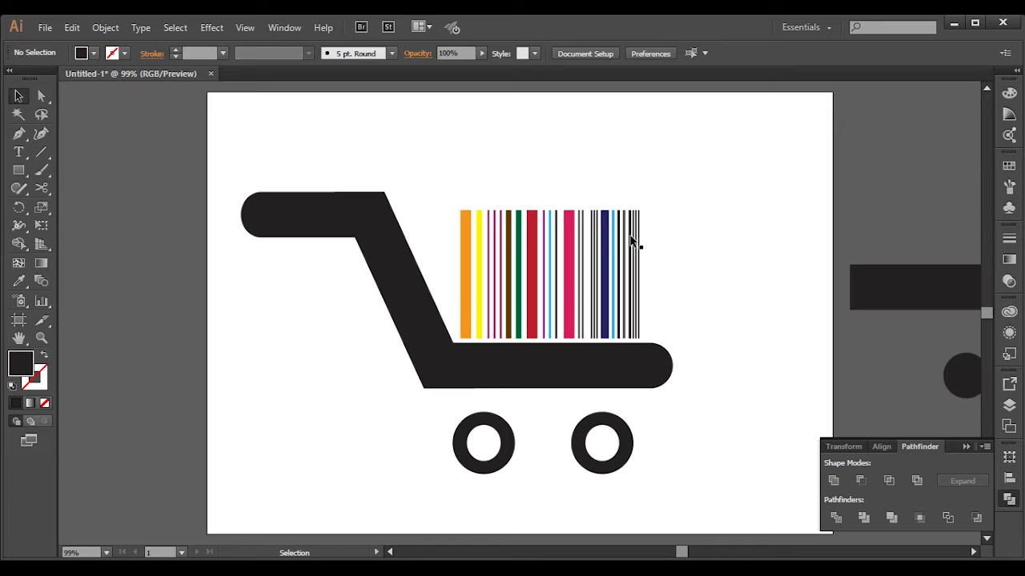
left_click(631, 240)
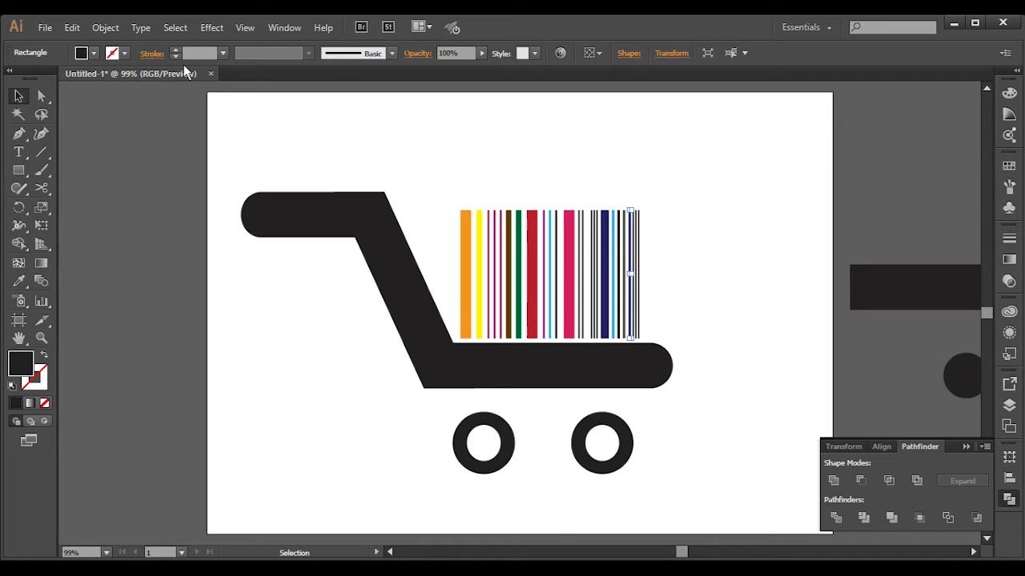
left_click(93, 53)
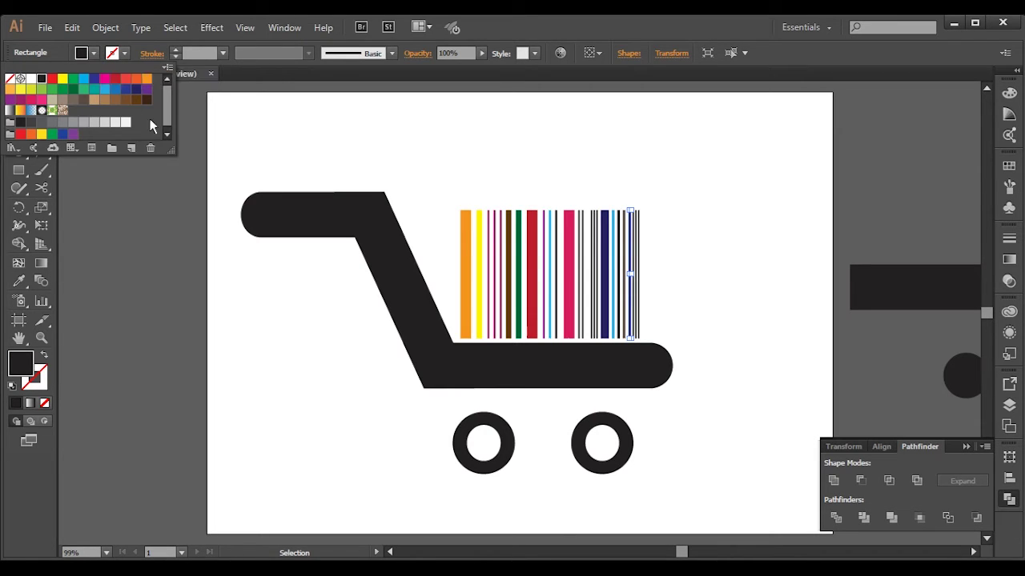
left_click(145, 93)
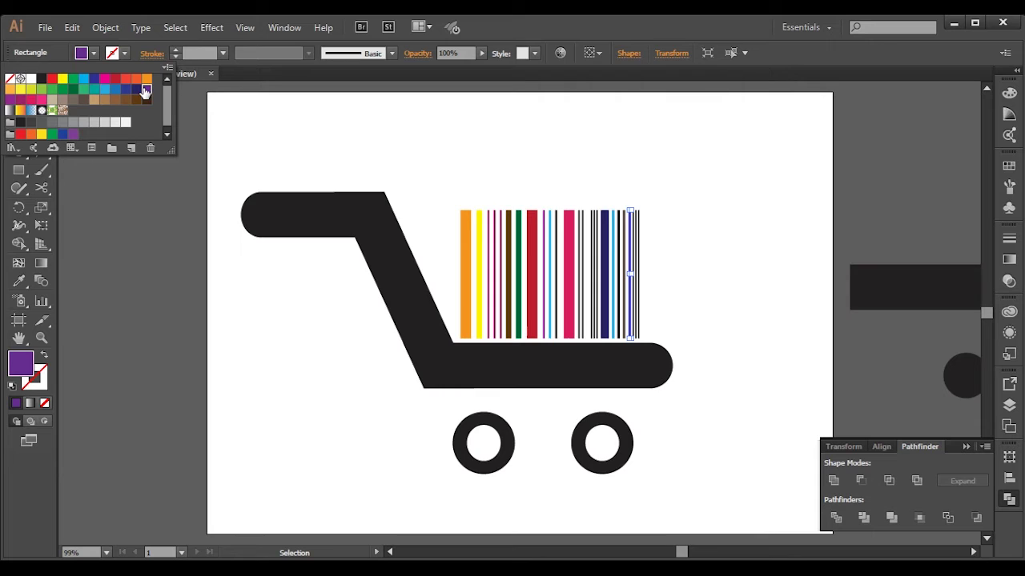
left_click(467, 155)
- Marquee-select the rightmost barcode bars and fill them yellow
left_click_drag(703, 228, 633, 259)
left_click(86, 56)
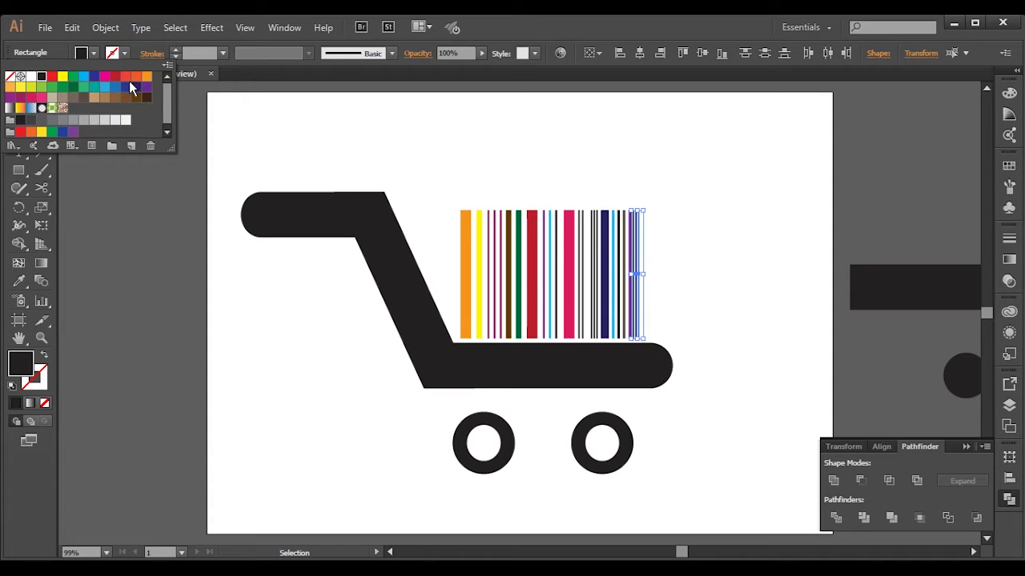
left_click(32, 95)
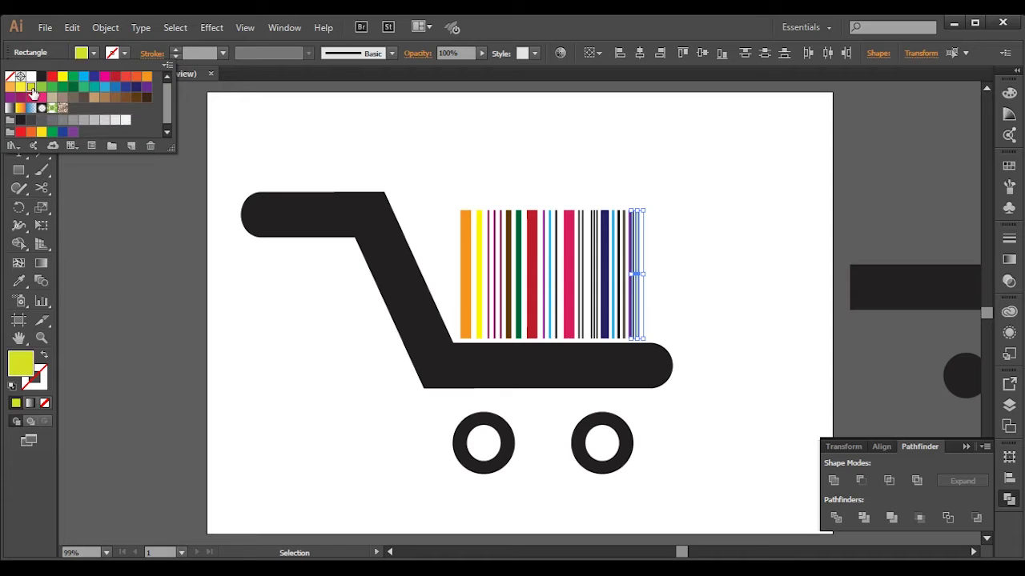
left_click(350, 122)
left_click(652, 167)
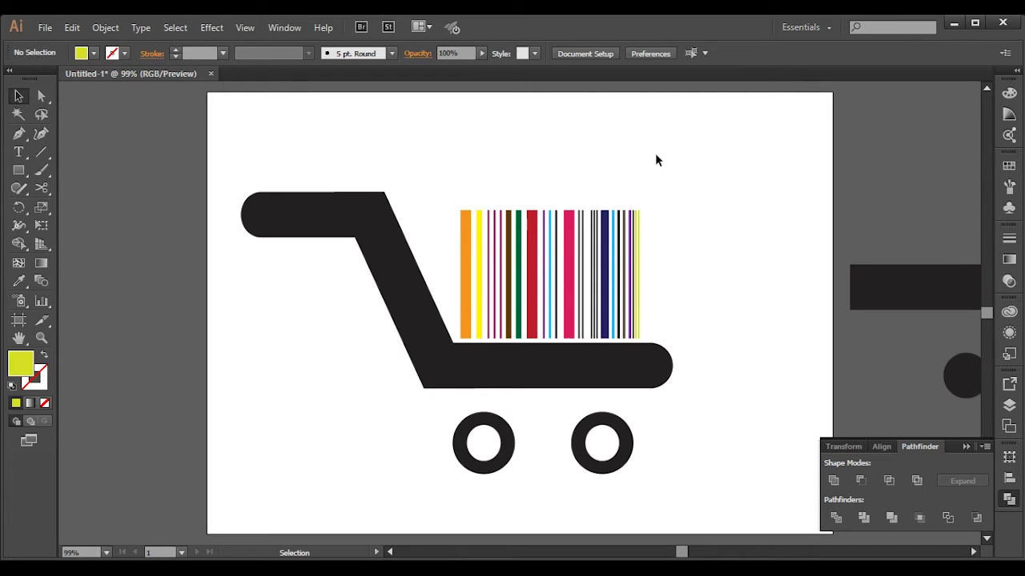
- Make one remaining thin bar dark blue
left_click(559, 263)
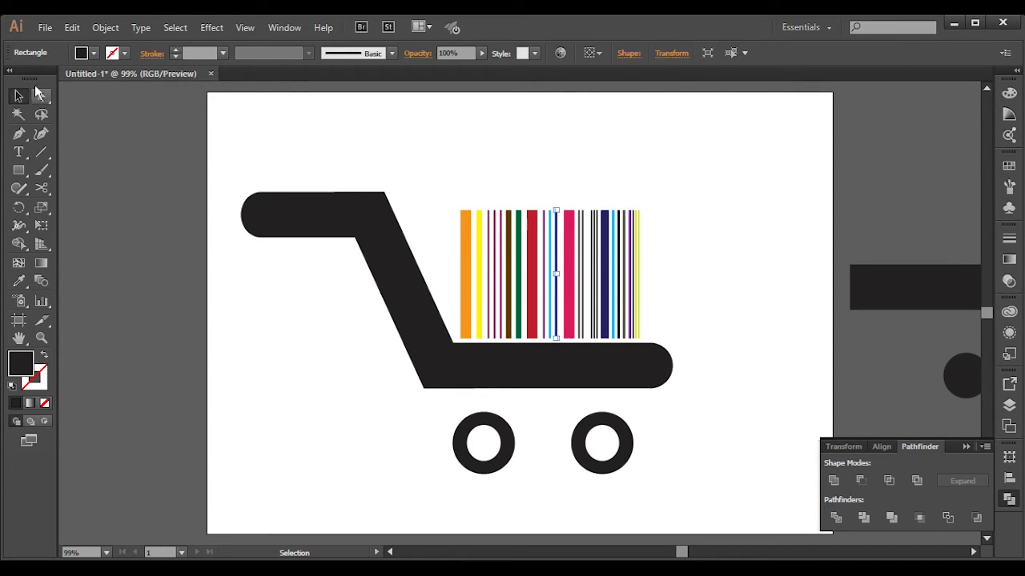
left_click(92, 54)
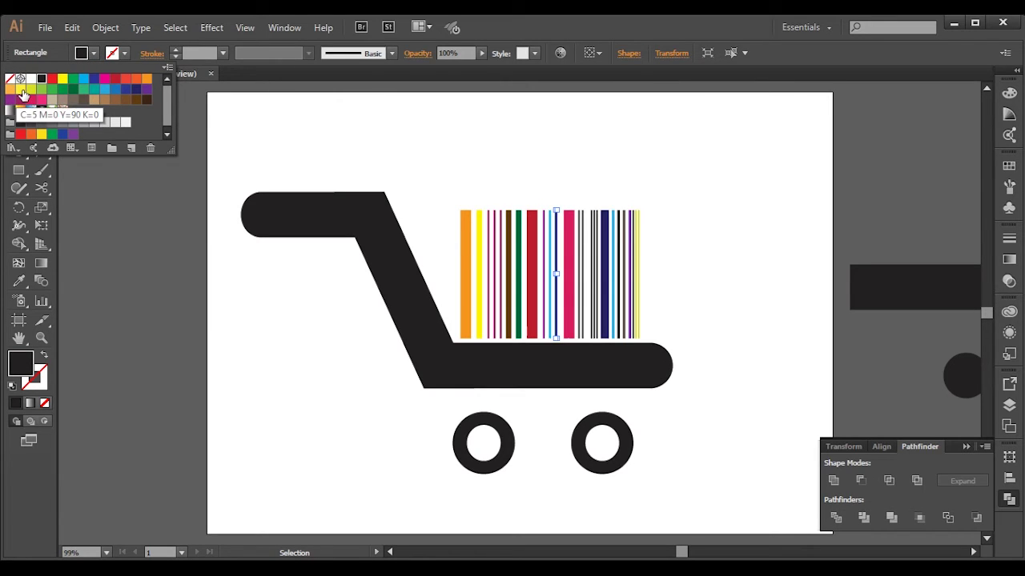
left_click(126, 89)
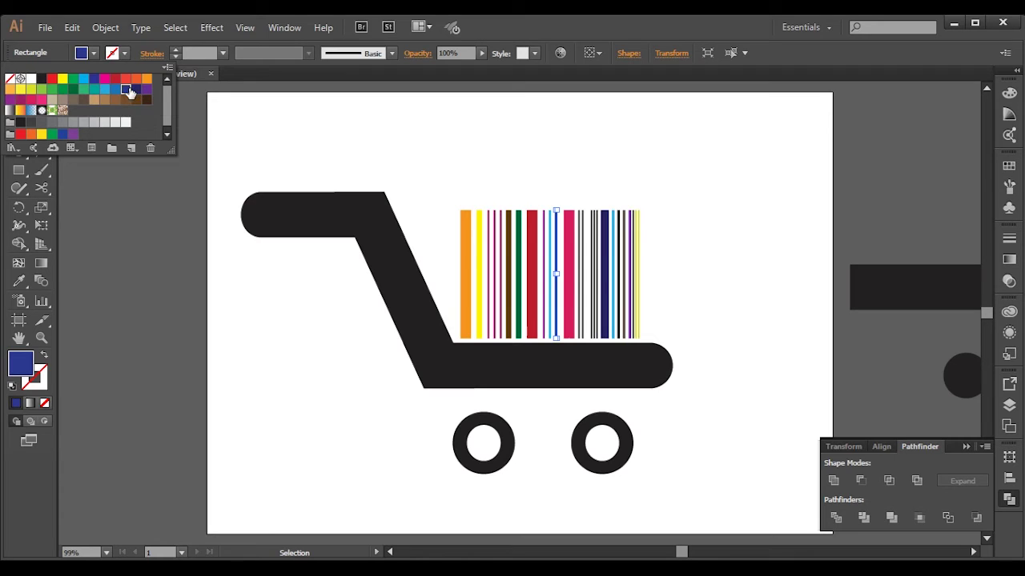
left_click(373, 144)
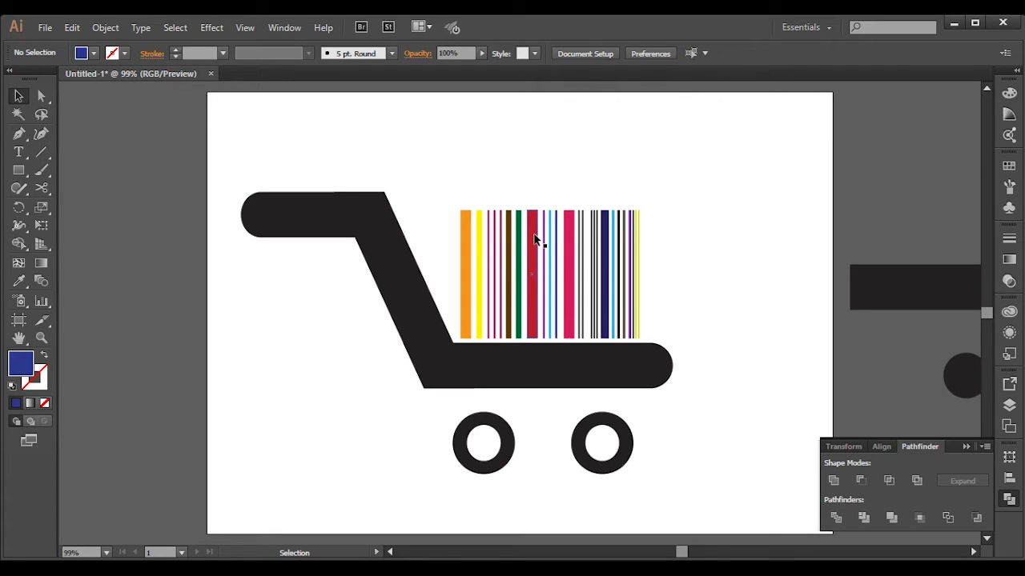
- Punch the inner circle out of each wheel with Pathfinder Minus Front
left_click(494, 424)
left_click(588, 439)
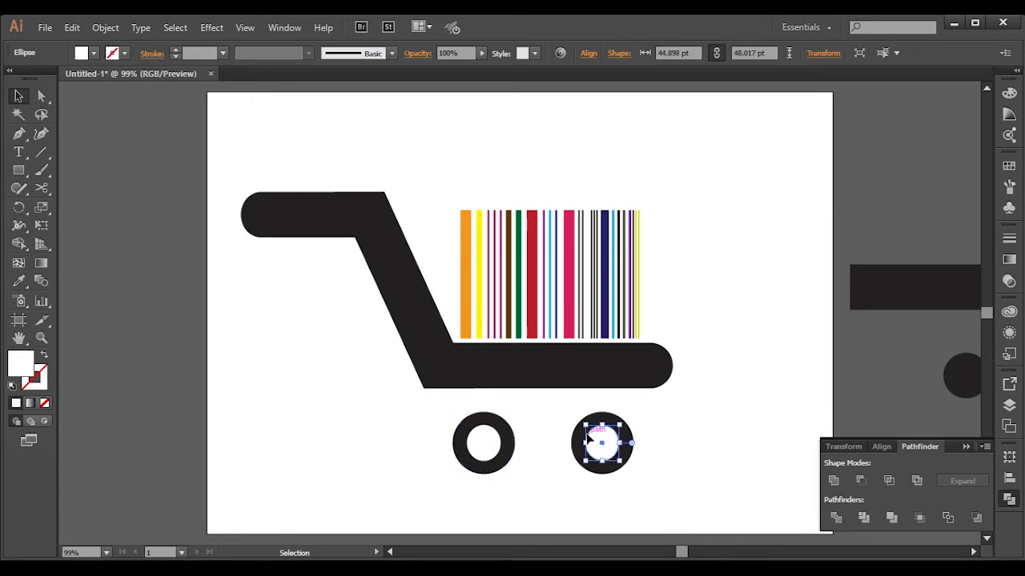
left_click(694, 417)
left_click_drag(656, 422, 589, 453)
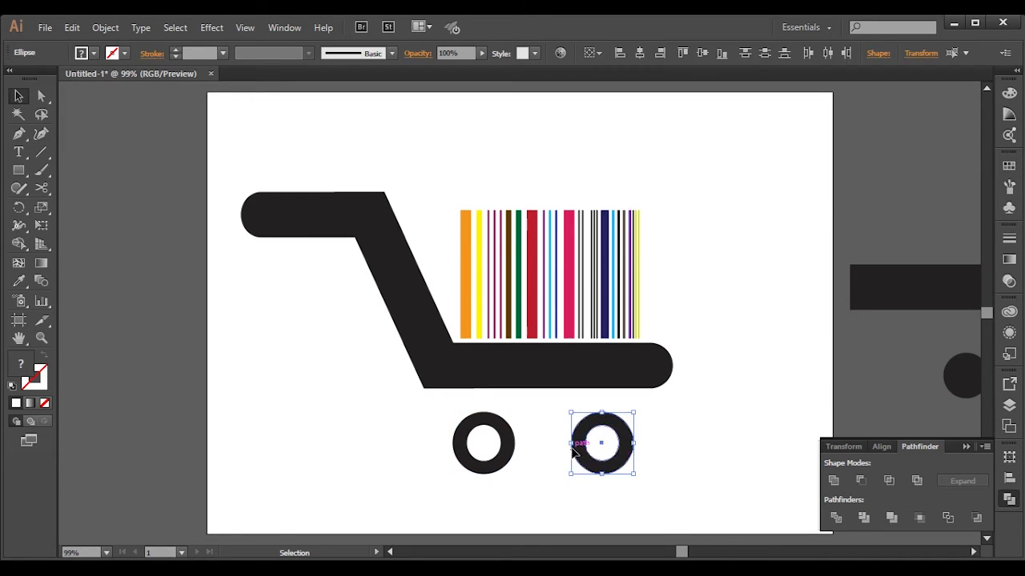
left_click(832, 480)
key("ctrl+z")
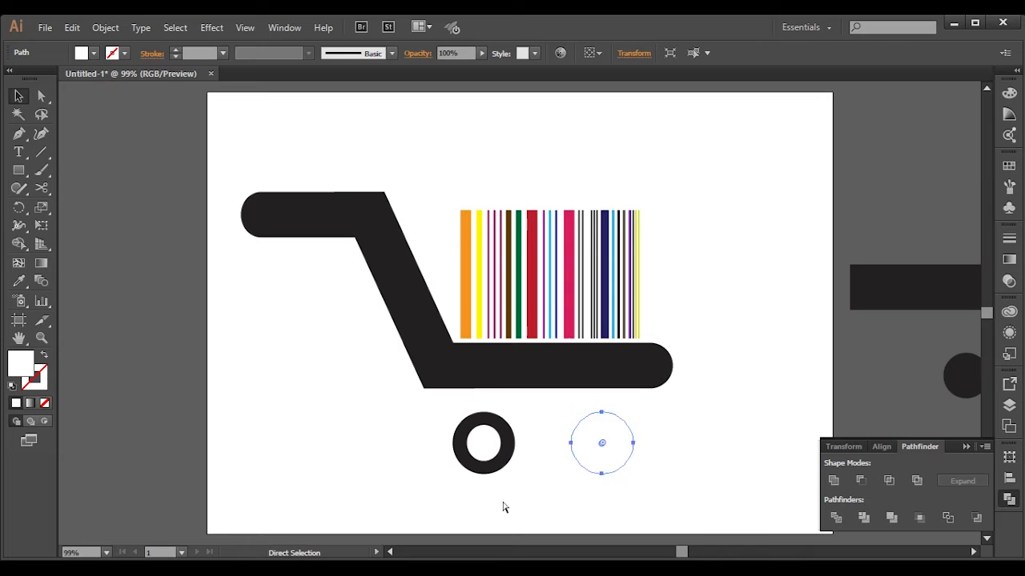
left_click(862, 482)
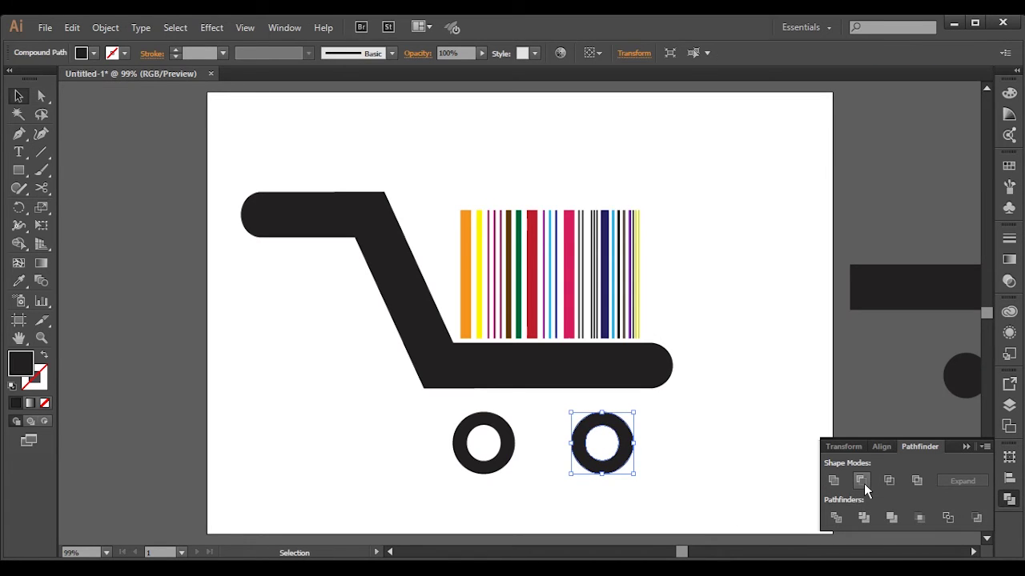
left_click(725, 485)
left_click(501, 467)
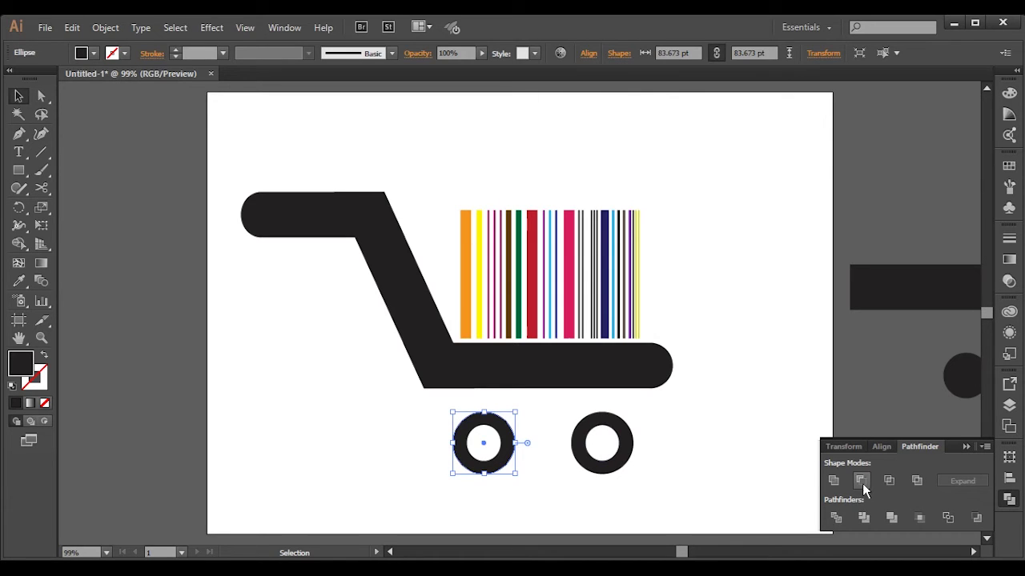
left_click_drag(532, 405, 474, 429)
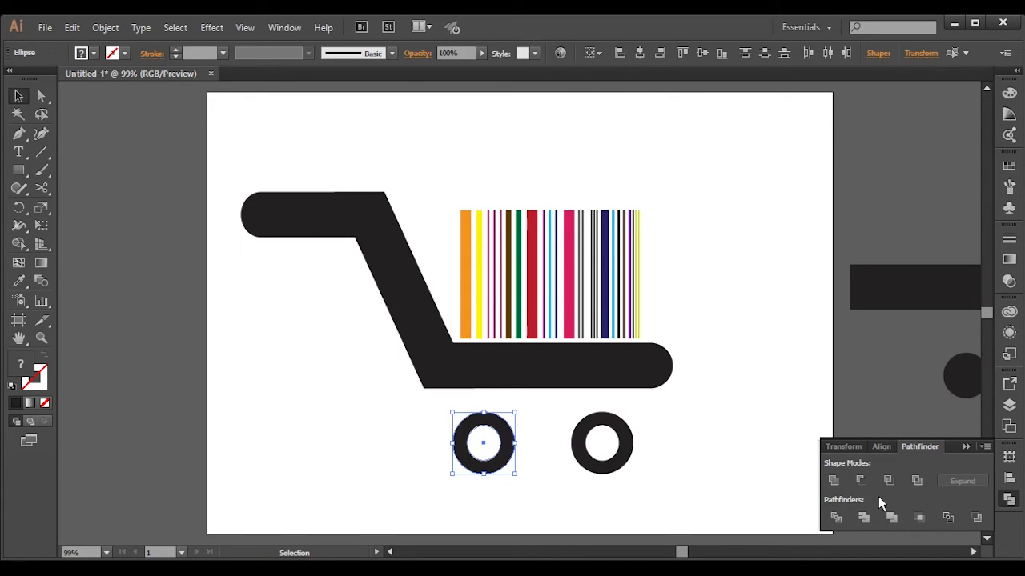
left_click(858, 483)
left_click(681, 448)
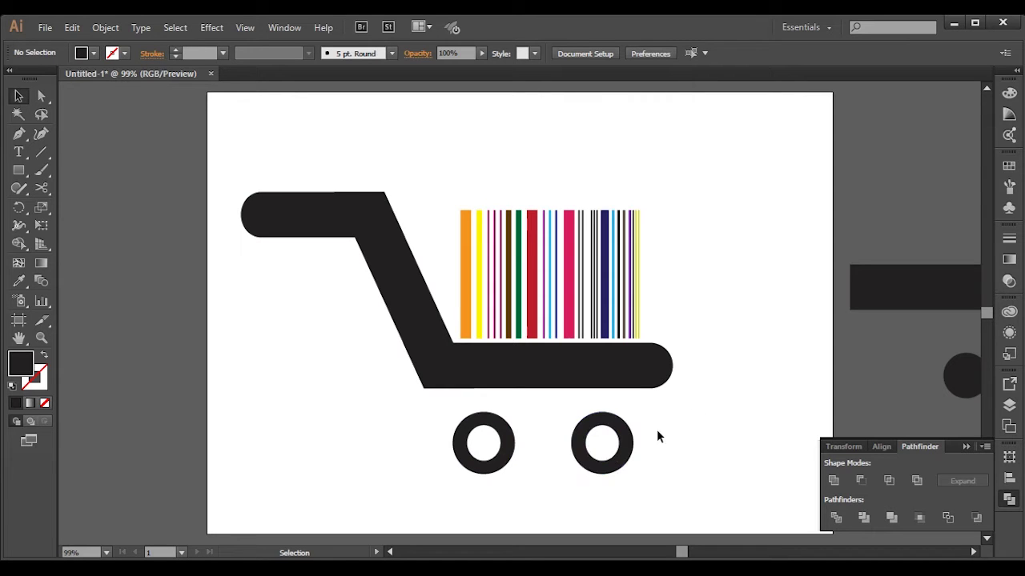
- Raise both wheels so they sit level beneath the cart base
left_click_drag(624, 432, 617, 425)
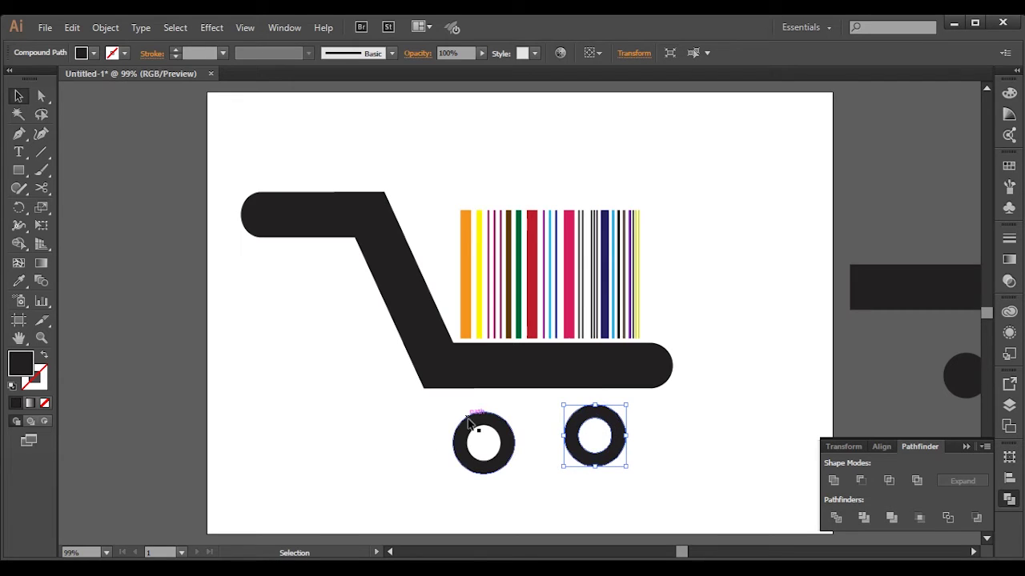
left_click_drag(474, 431, 474, 424)
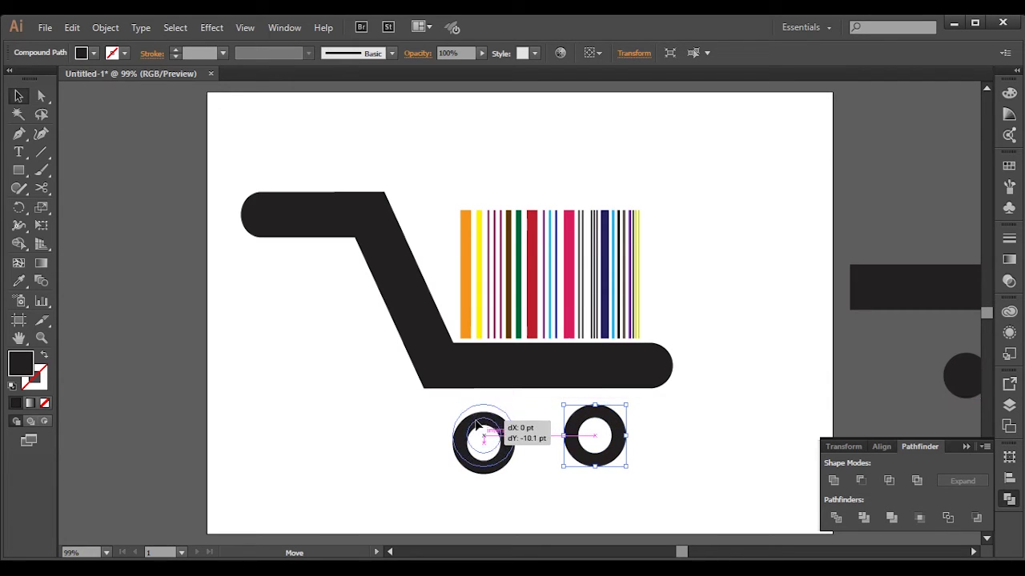
left_click(653, 465)
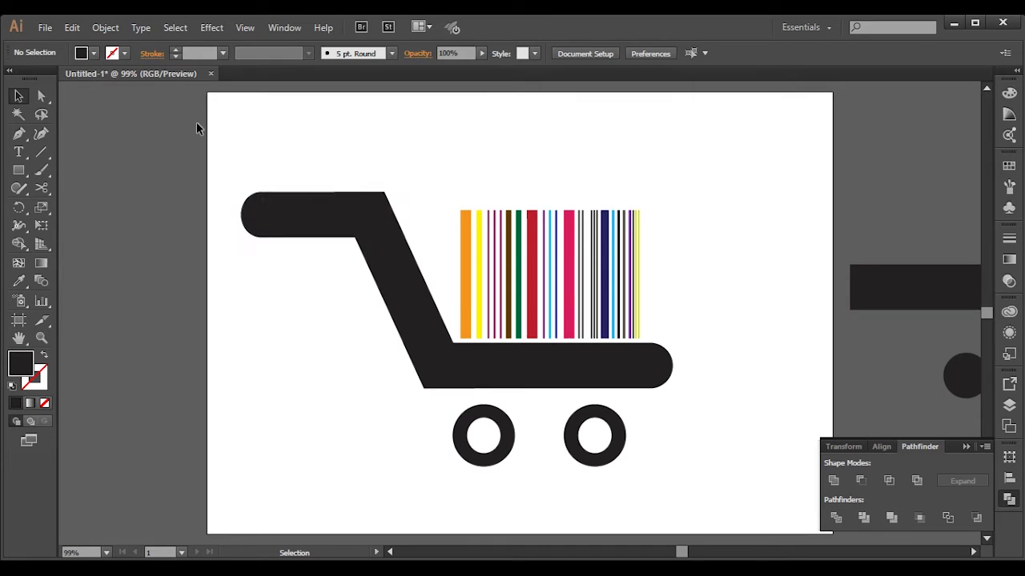
- Nudge the barcode bars right and zoom in to check the cart's top edge
mouse_move(642, 261)
left_mouse_down()
mouse_move(456, 295)
mouse_move(471, 307)
left_mouse_up()
left_click(786, 319)
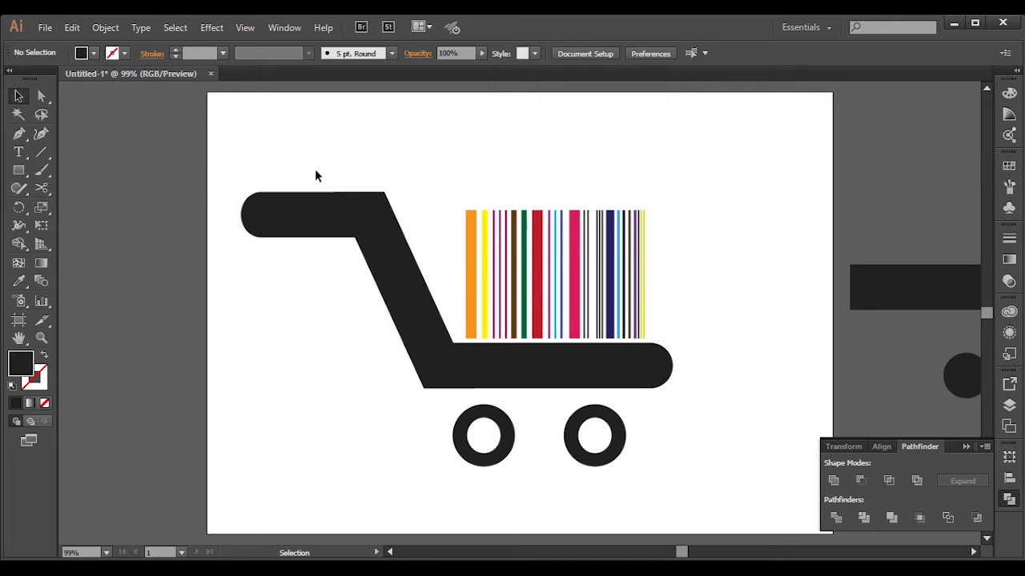
key("z")
left_click_drag(428, 154, 323, 209)
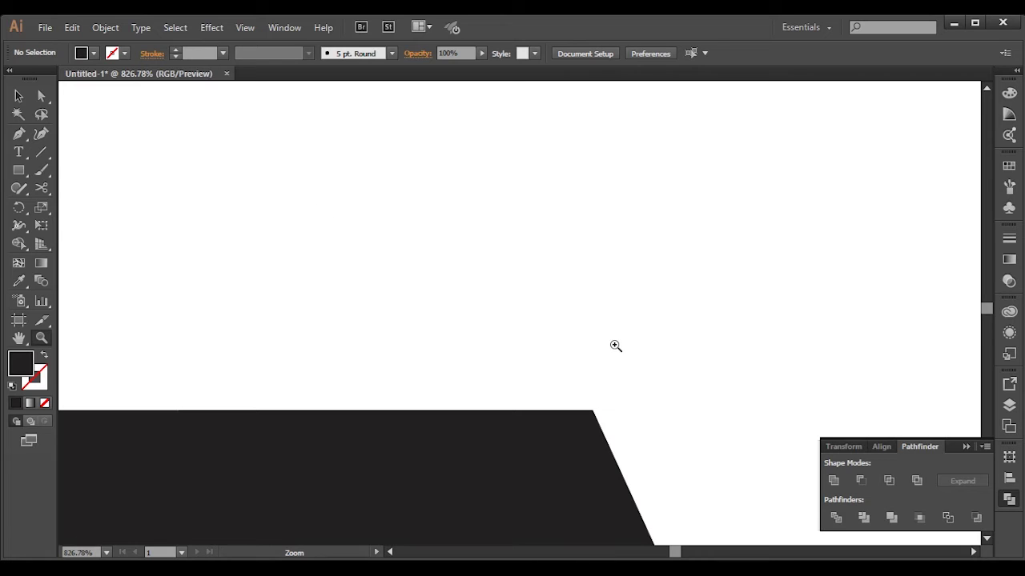
left_click_drag(606, 340, 168, 507)
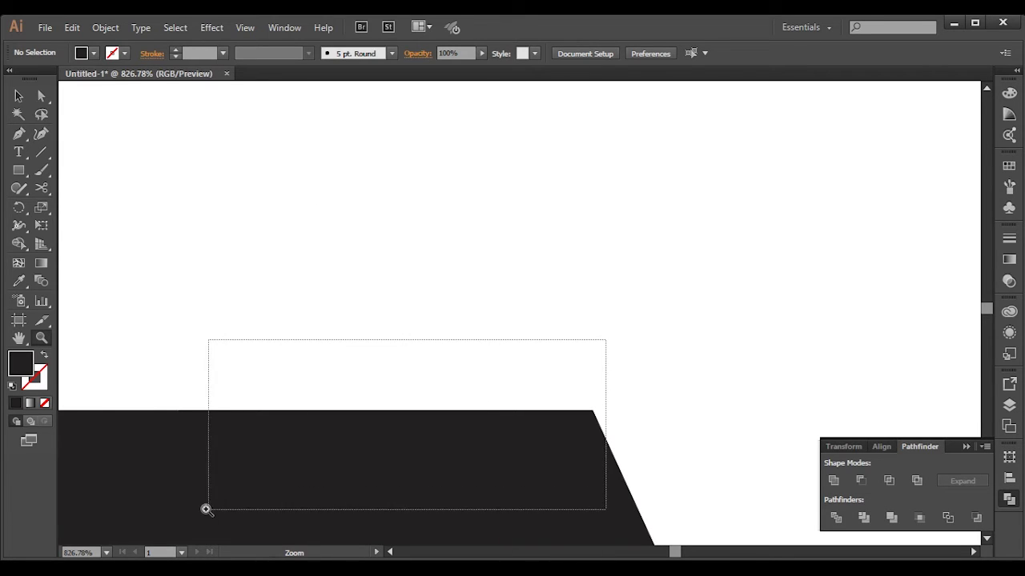
key("ctrl+0")
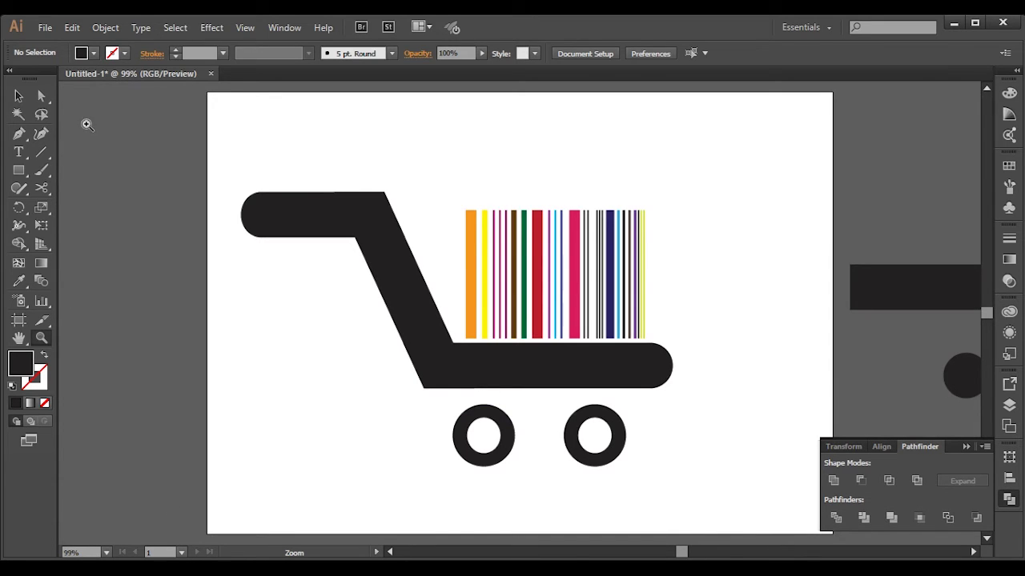
- Fit the artboard in view and nudge all barcode bars back left
left_click(43, 28)
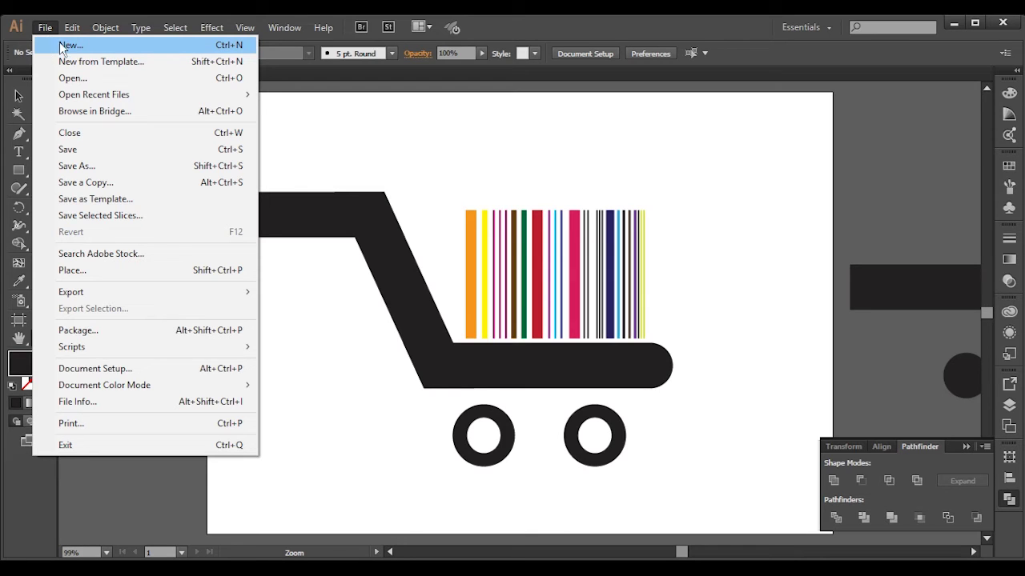
left_click(616, 140)
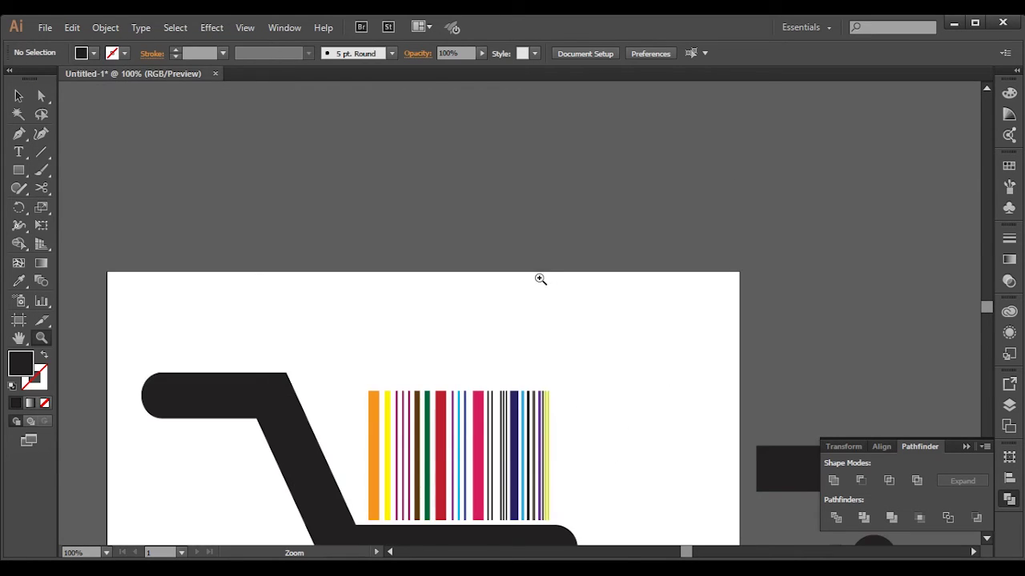
key("ctrl+0")
left_click(18, 96)
left_click_drag(676, 273, 463, 287)
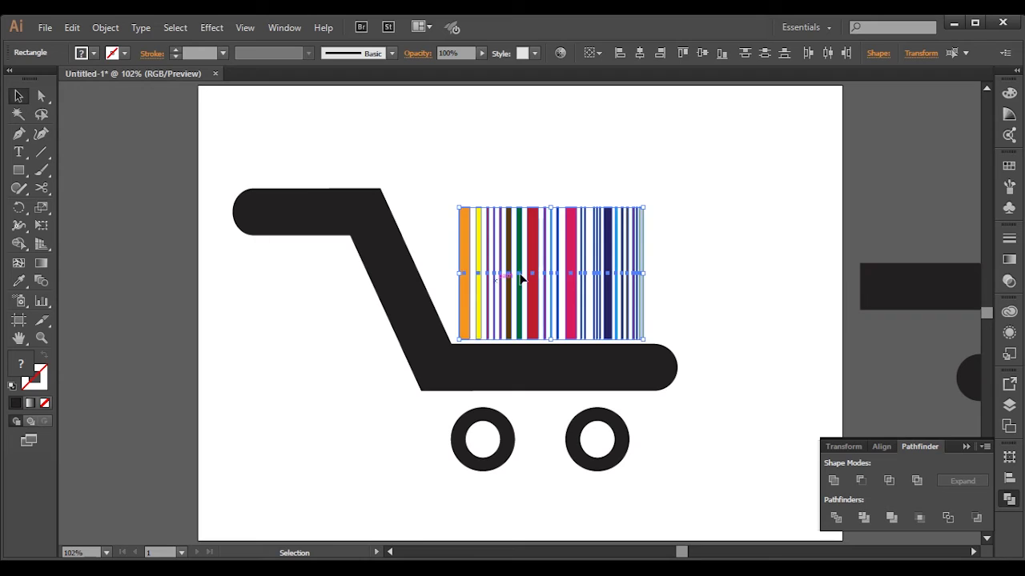
left_click(700, 164)
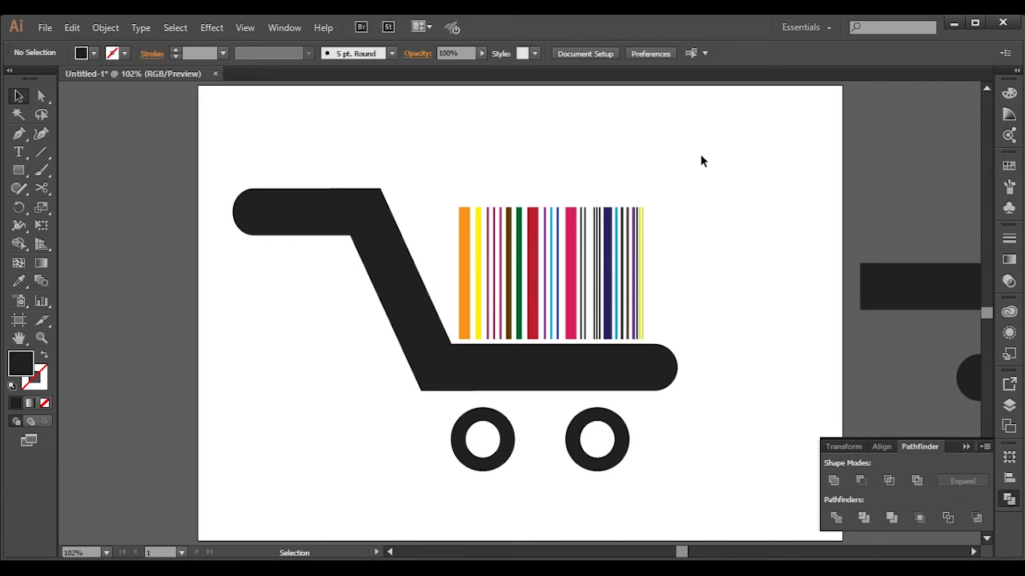
- Rotate the diagonal handle piece steeper and shift it right
left_click(402, 277)
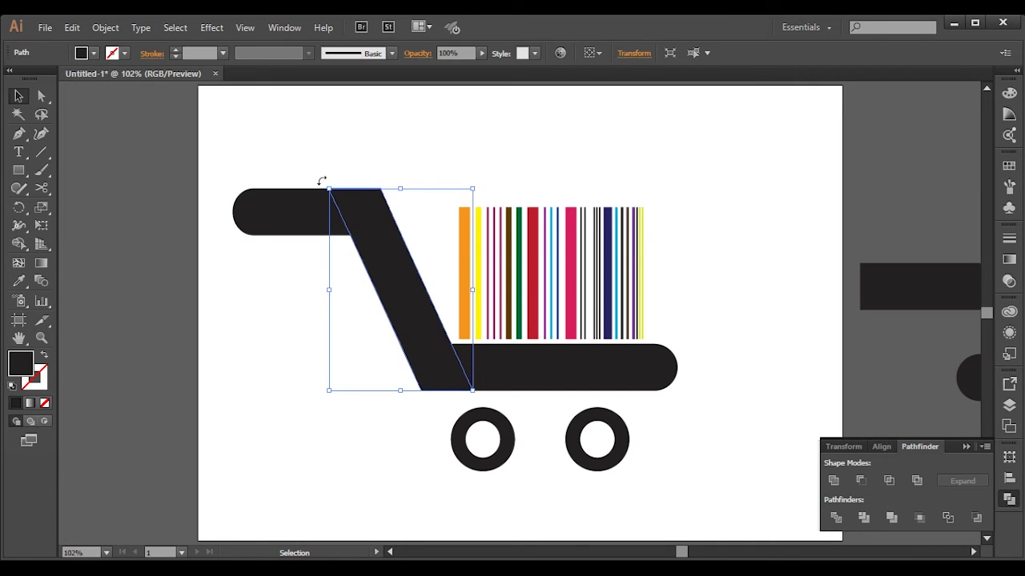
left_click_drag(320, 189, 339, 177)
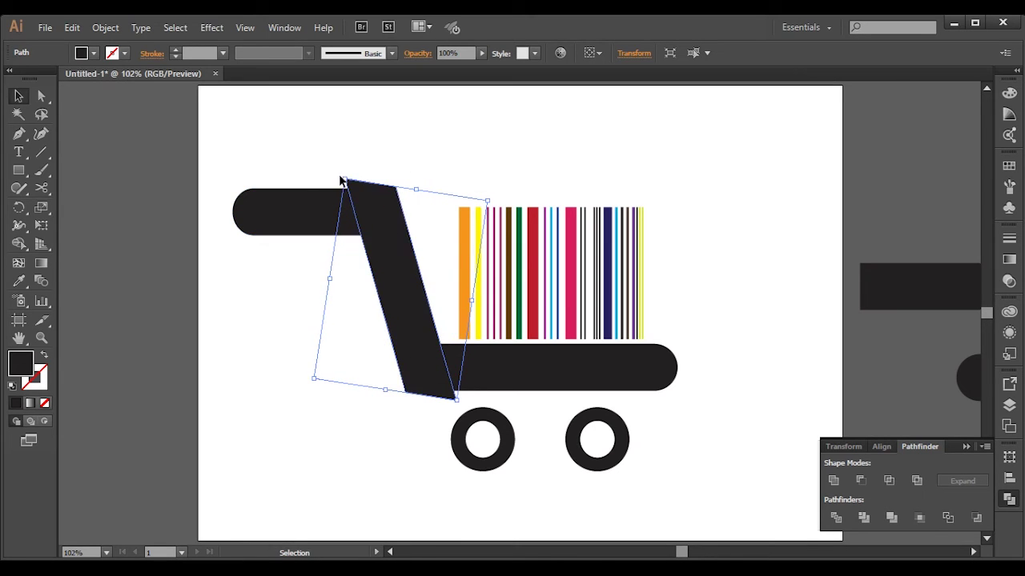
left_click(278, 325)
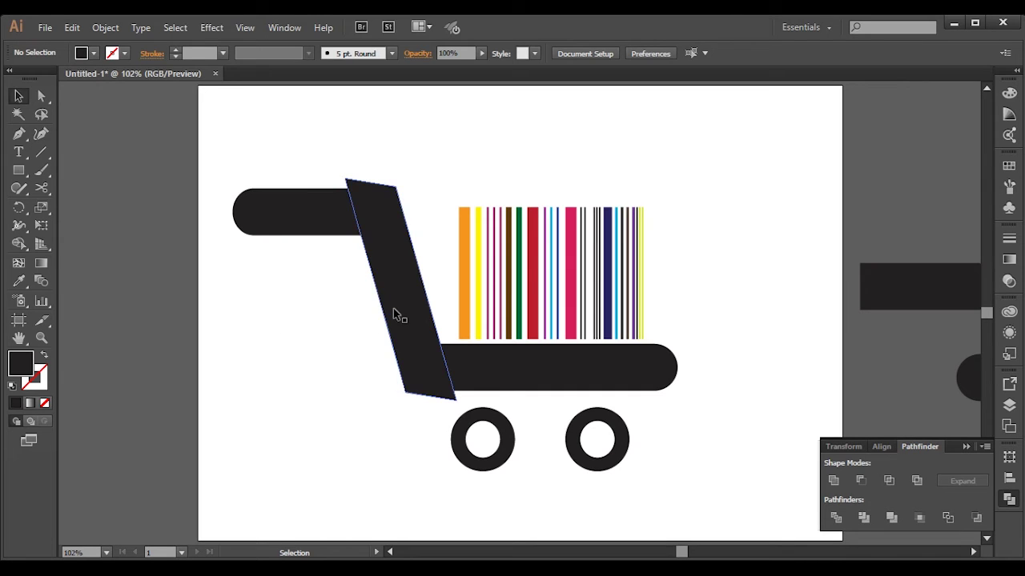
left_click_drag(393, 309, 402, 310)
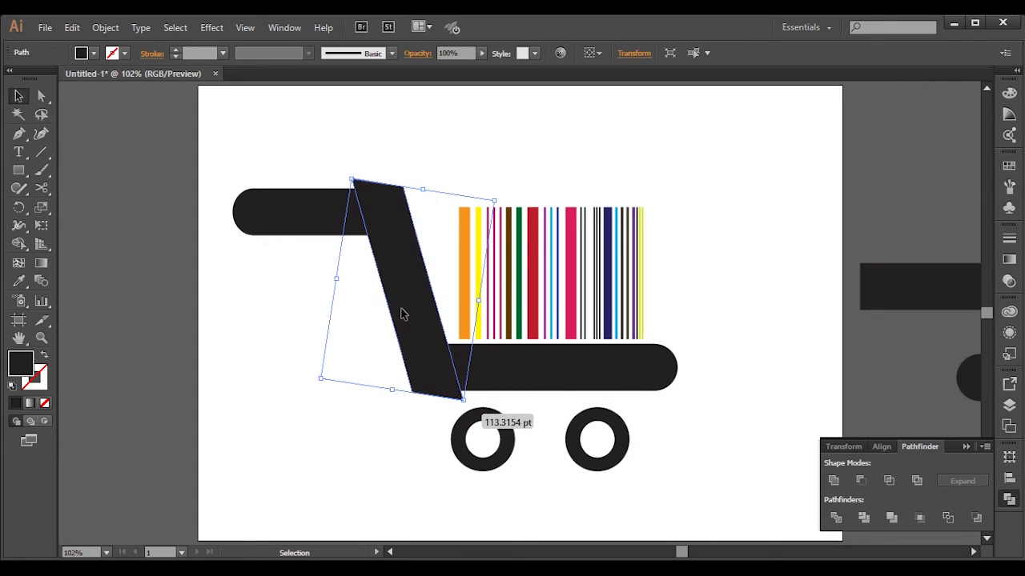
left_click(302, 367)
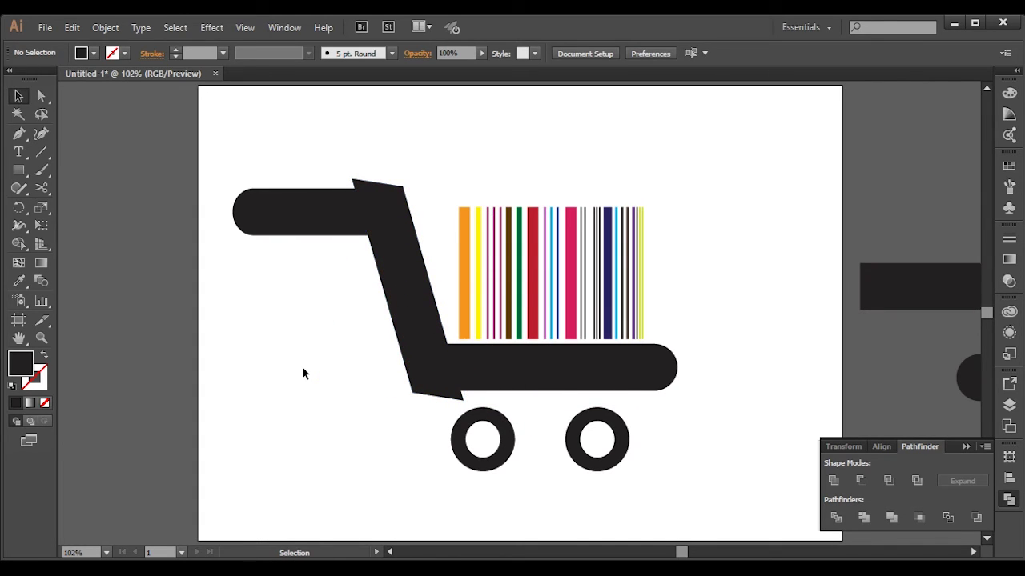
left_click_drag(420, 313, 431, 313)
left_click(373, 360)
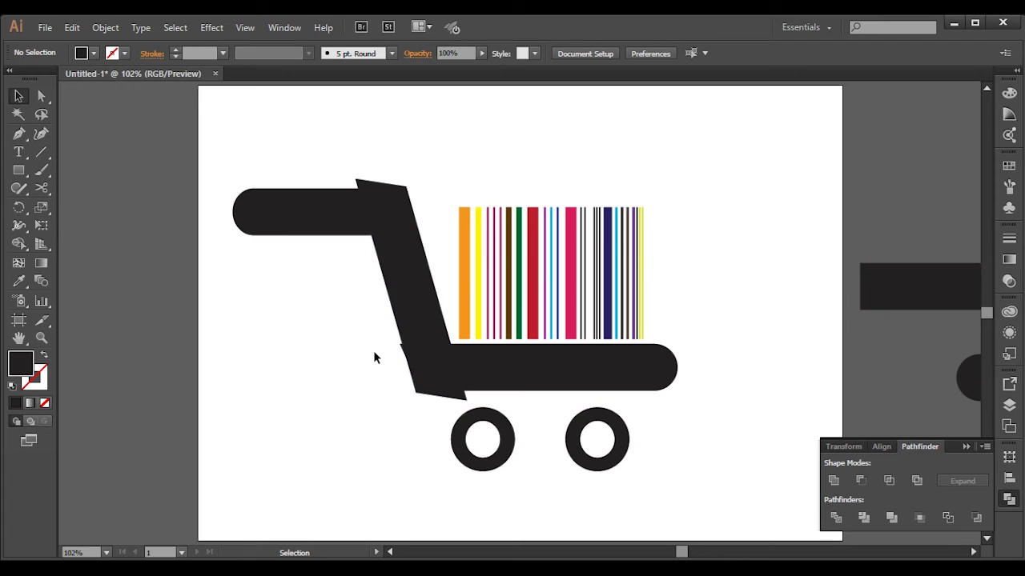
- Slide the rounded top bar right and select all three handle pieces
left_click(312, 223)
left_click_drag(305, 224, 321, 221)
left_click(327, 360)
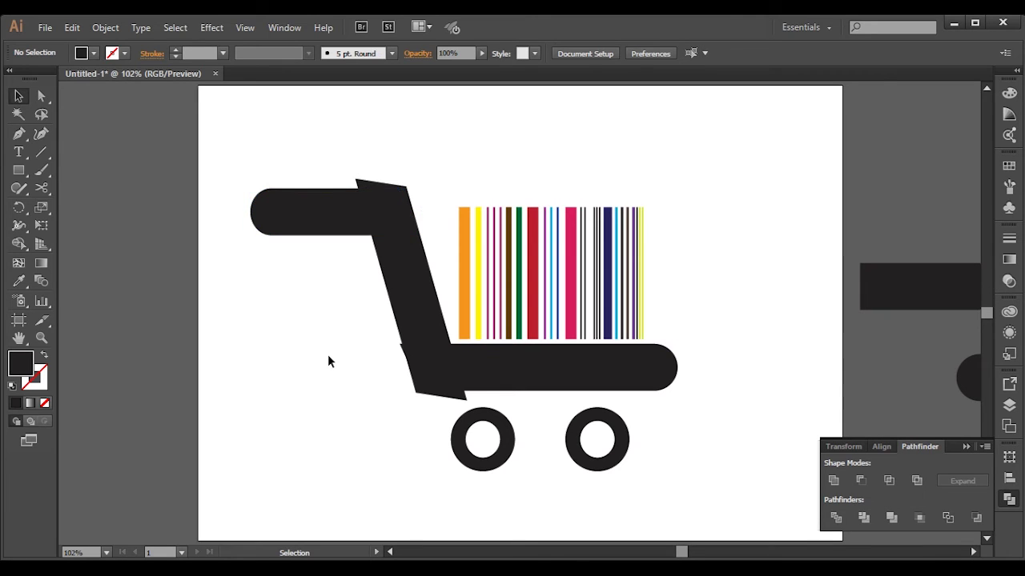
left_click_drag(335, 137, 450, 408)
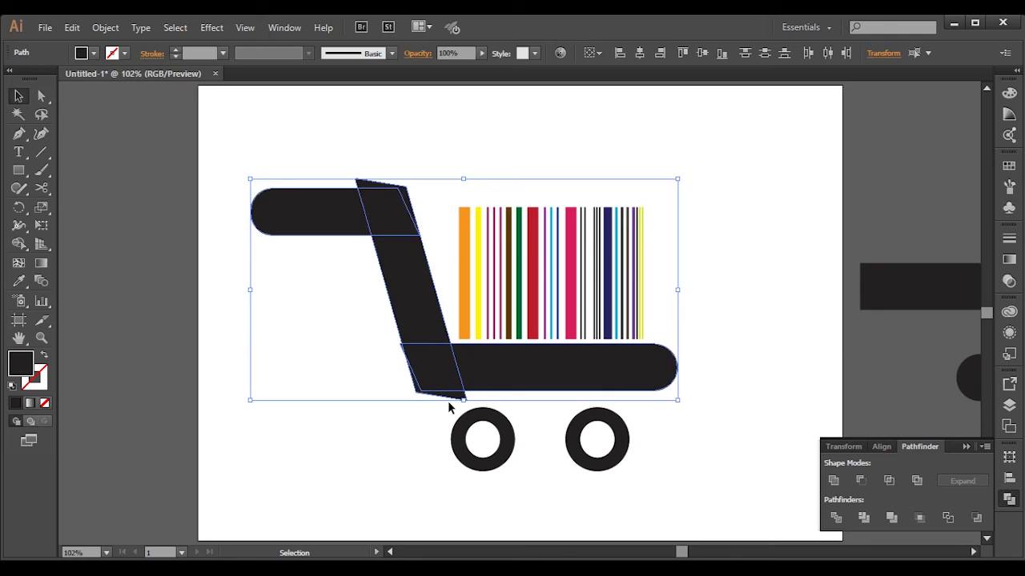
- Zoom in on the cart handle and nudge the rounded top bar slightly left
left_click(19, 249)
key("z")
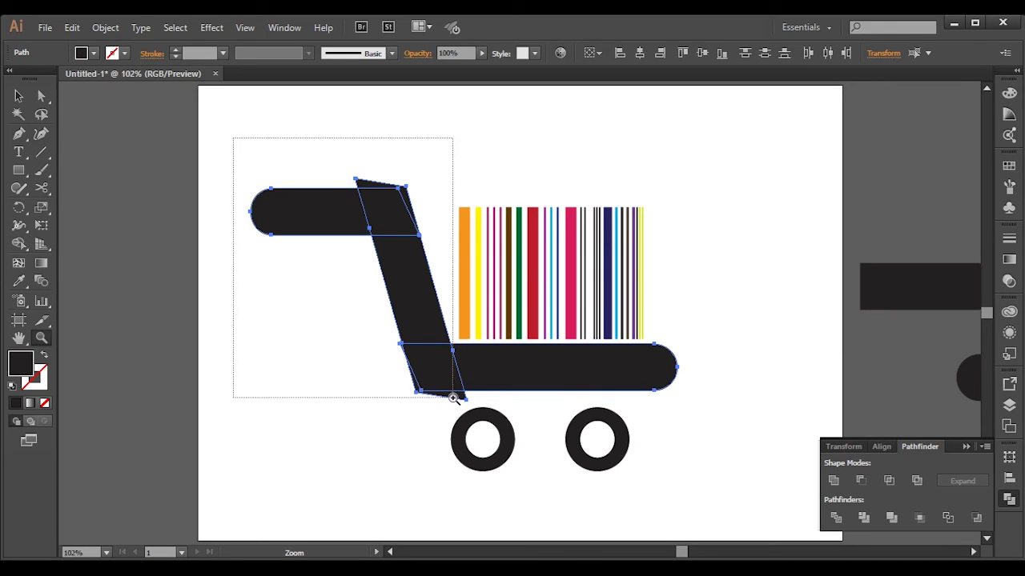
left_click_drag(277, 160, 490, 426)
left_click(18, 243)
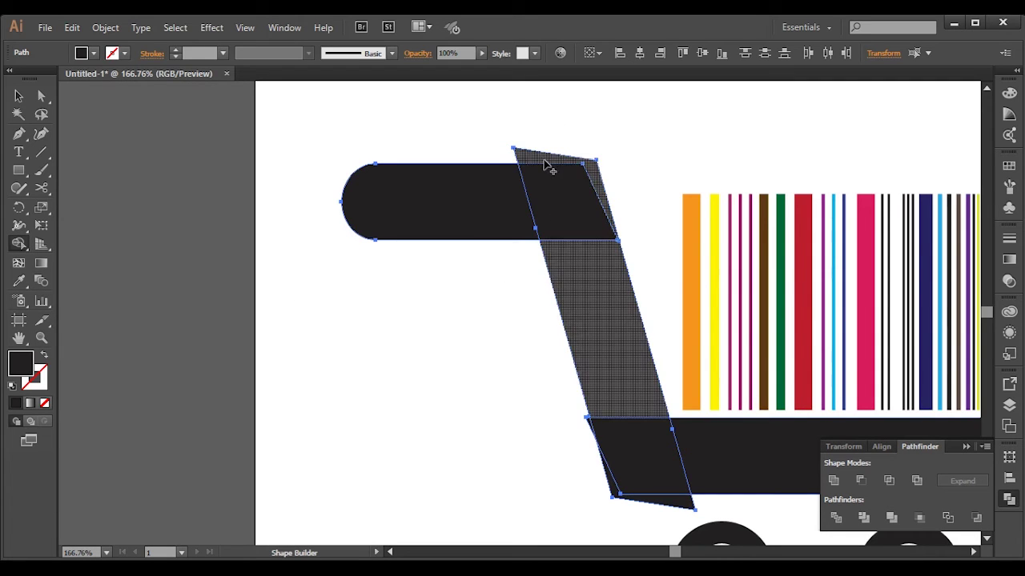
key("alt")
left_click(19, 95)
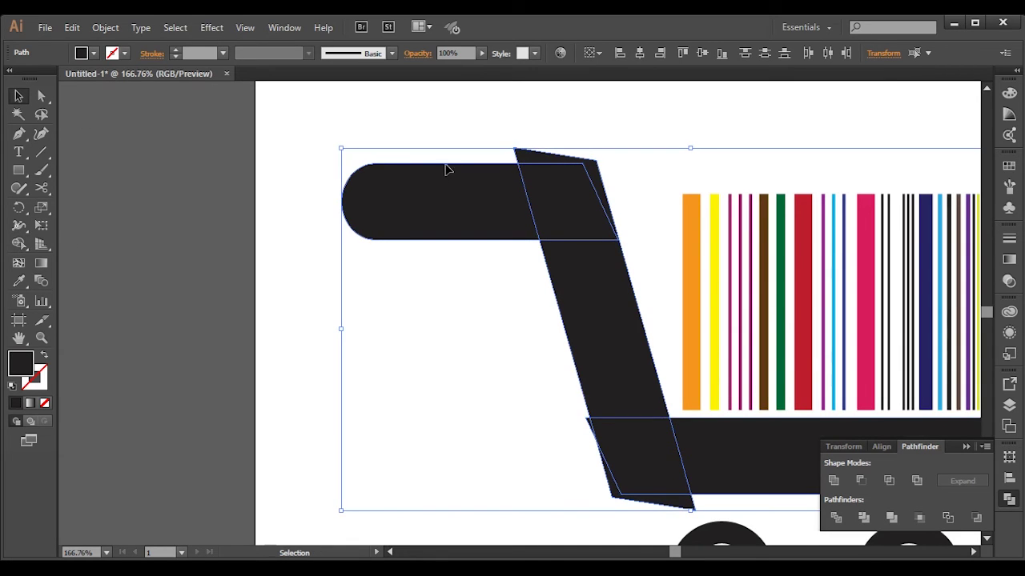
left_click(19, 243)
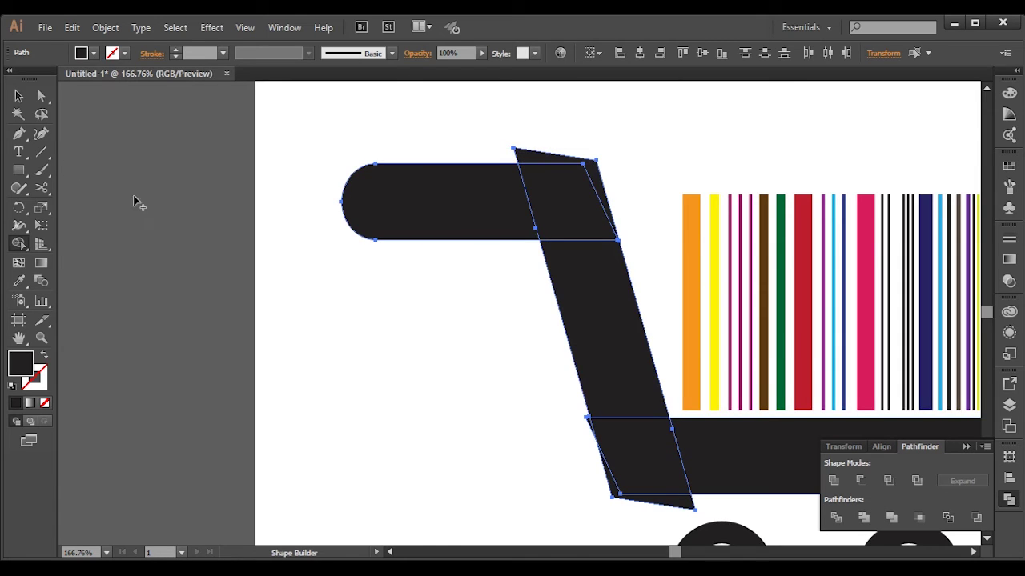
left_click(18, 95)
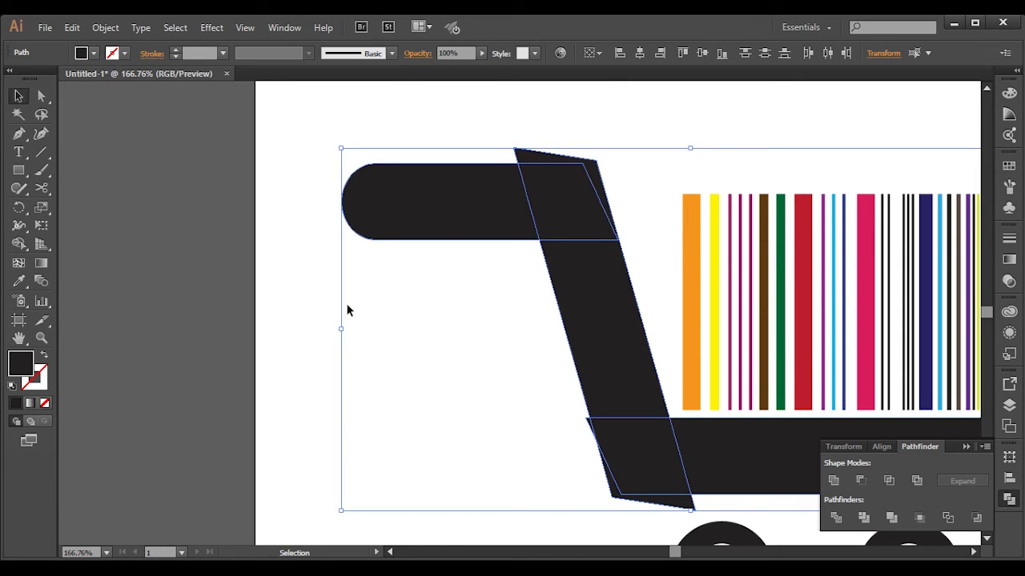
left_click(425, 303)
left_click_drag(434, 225, 440, 227)
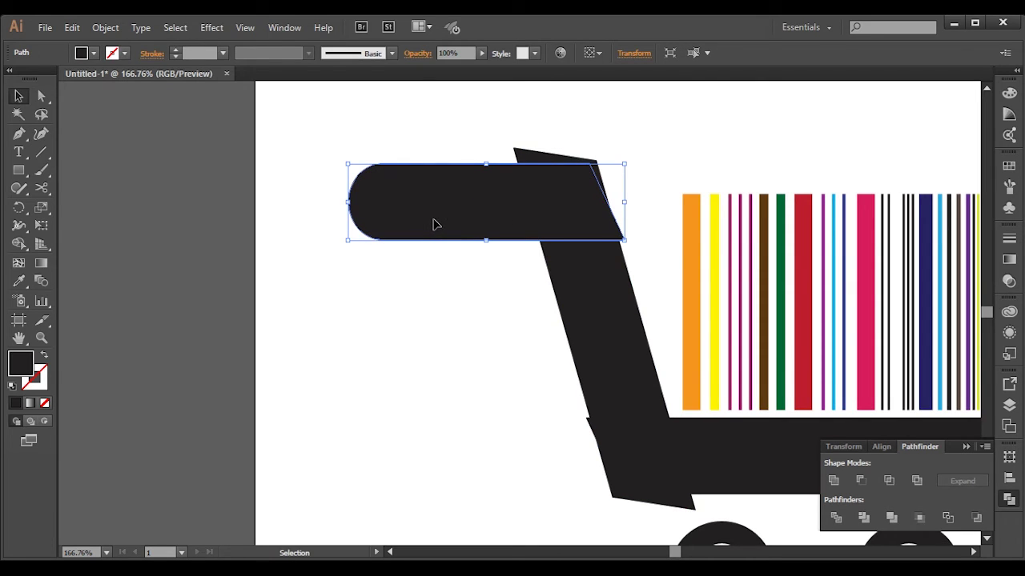
key("Left")
key("Left")
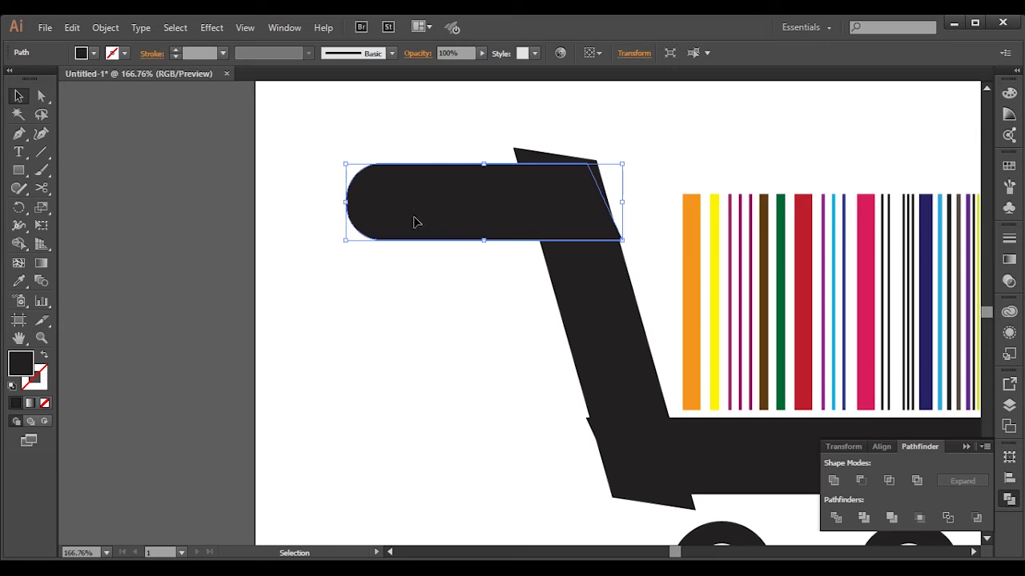
- Trim the slivers above the top bar and below the diagonal bar's corner with Shape Builder
left_click(18, 243)
left_click(18, 96)
mouse_move(409, 116)
left_mouse_down()
mouse_move(674, 439)
mouse_move(675, 469)
left_mouse_up()
scroll(661, 439, "down", 1)
scroll(661, 438, "down", 1)
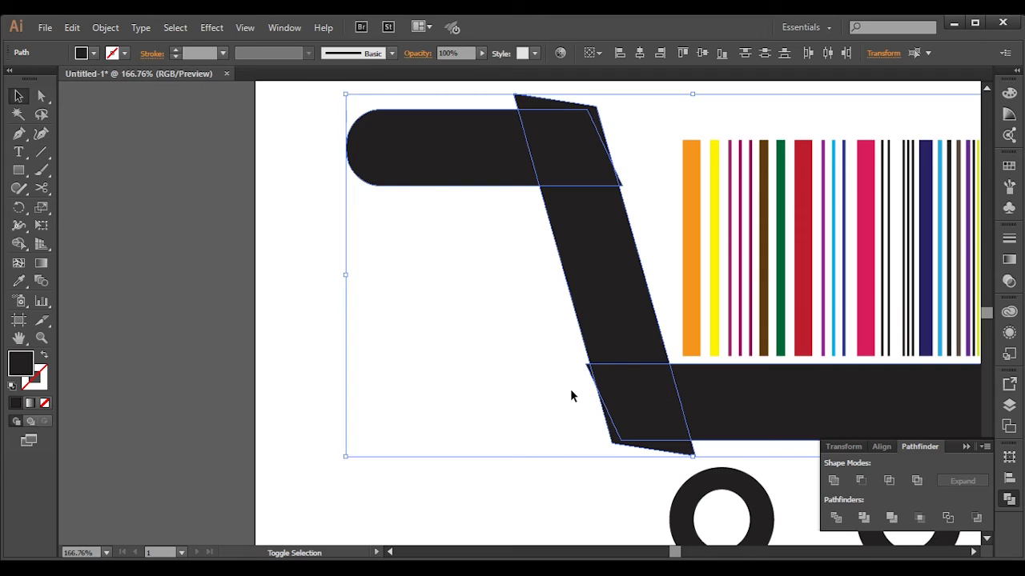
key("shift+m")
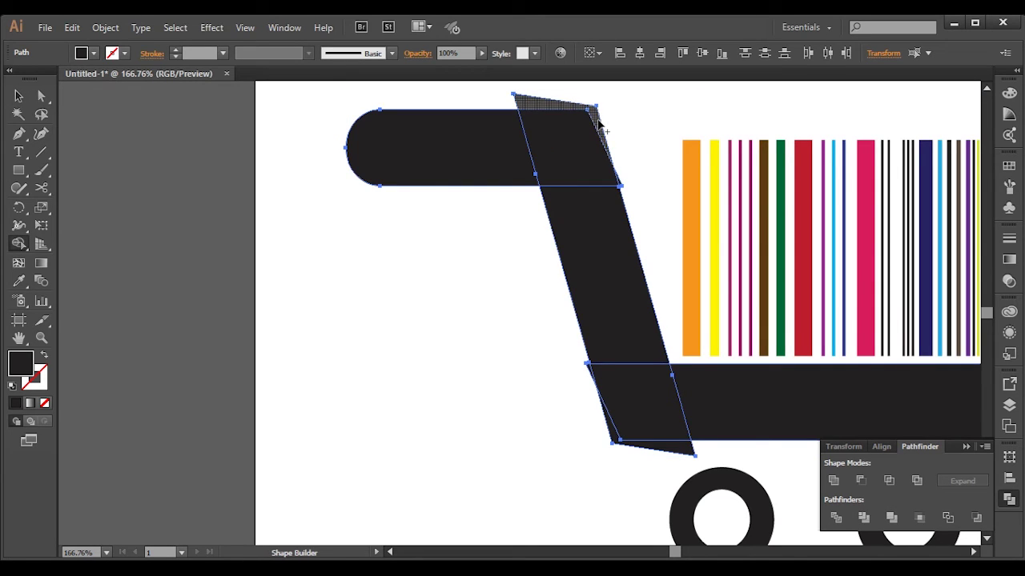
left_click(599, 124, "alt")
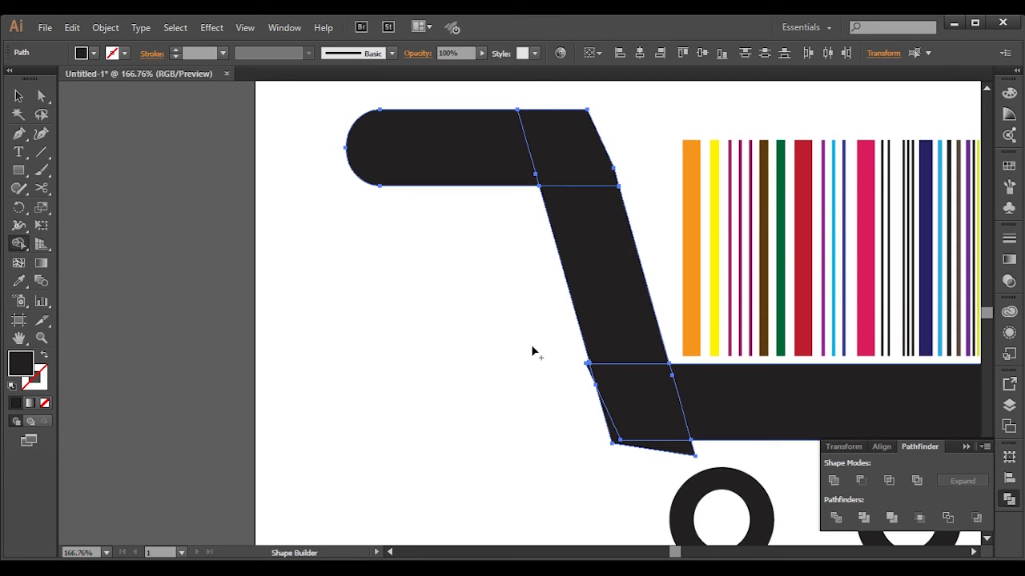
left_click(615, 442, "alt")
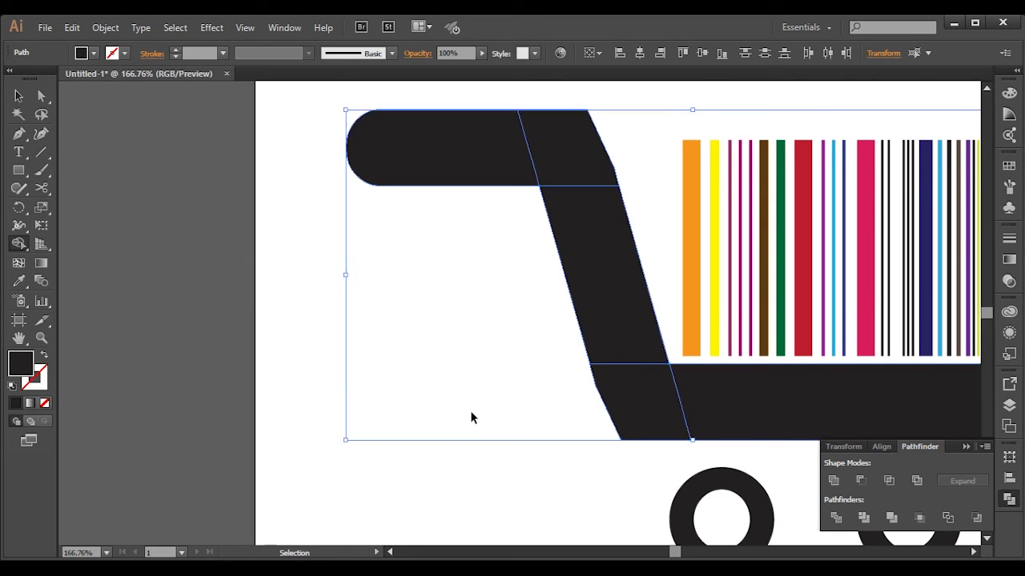
key("ctrl+0")
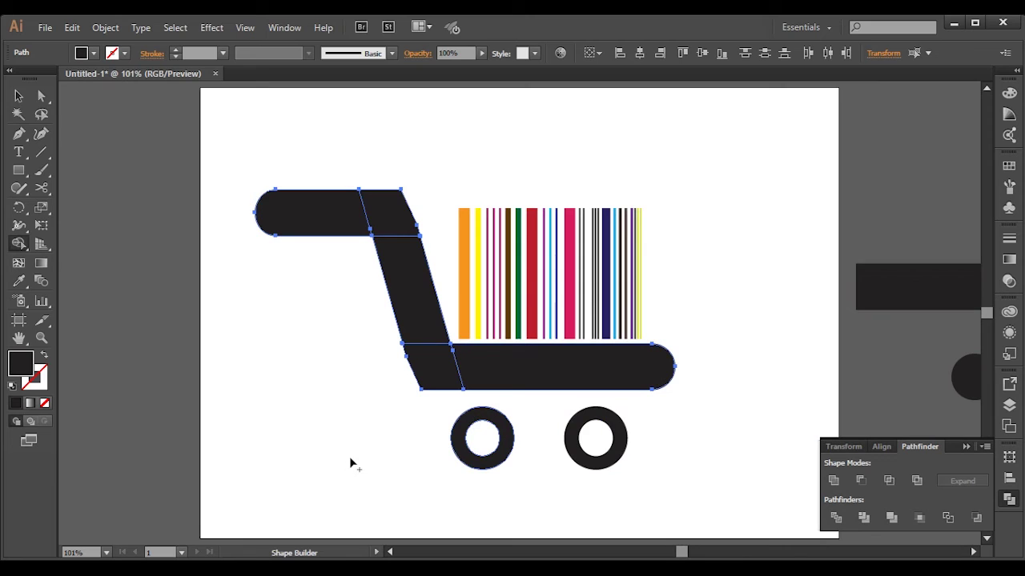
- Shift the top handle bar and the diagonal bar further left with Direct Selection nudges
left_click(18, 95)
left_click(189, 176)
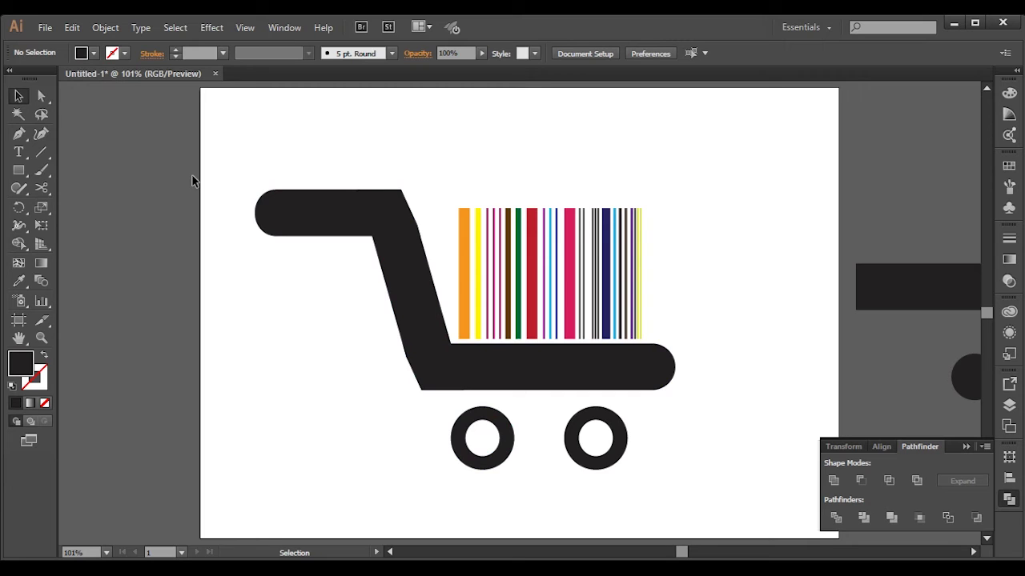
key("a")
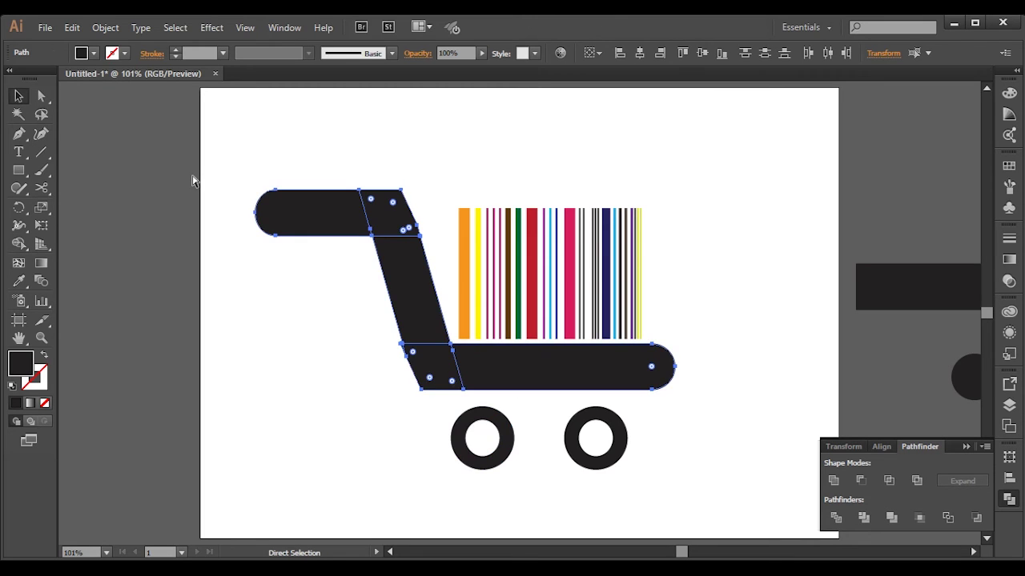
key("v")
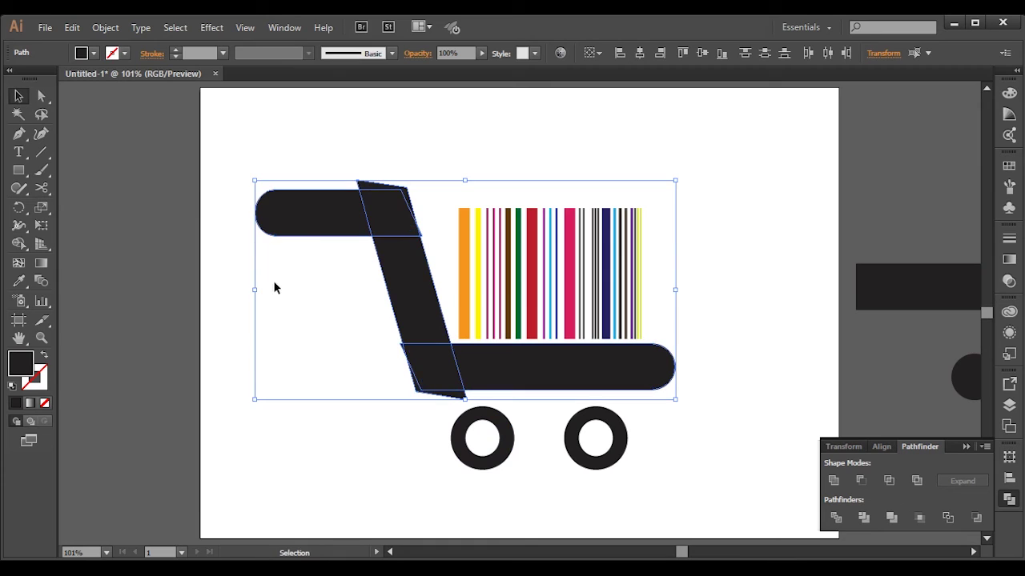
left_click(223, 343)
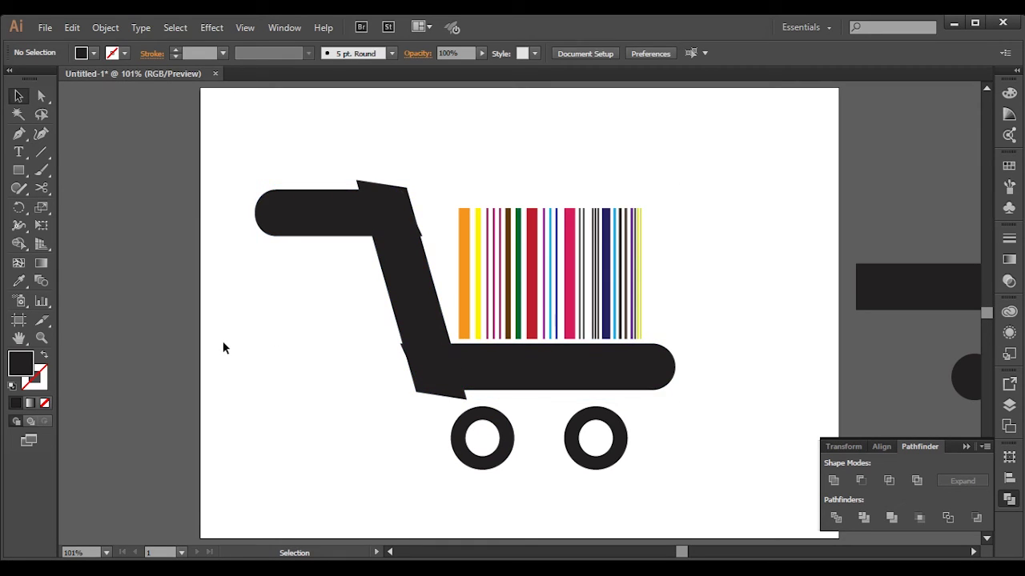
key("a")
left_click(374, 320)
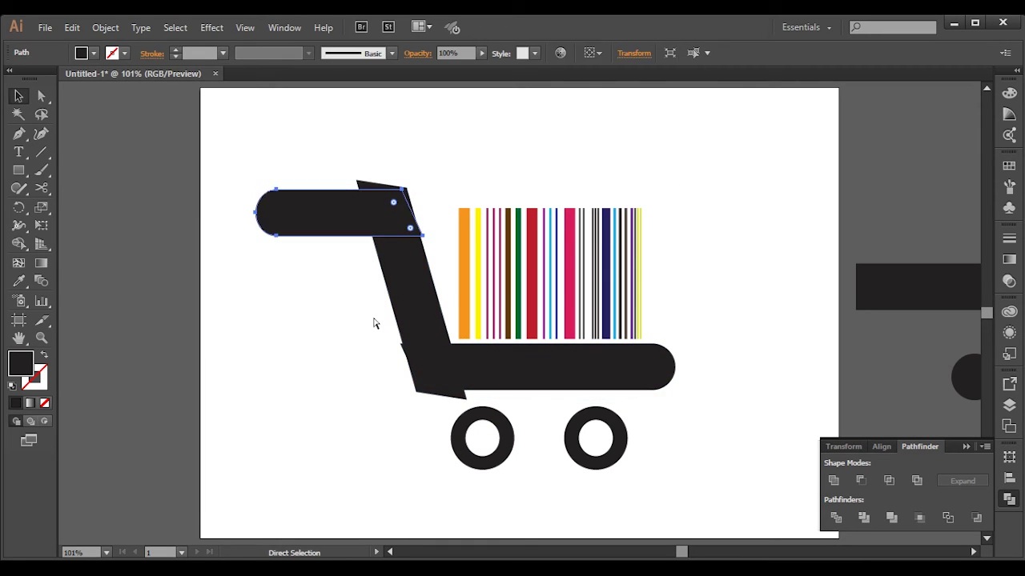
key("shift+Left")
key("shift+Left")
key("shift+Left")
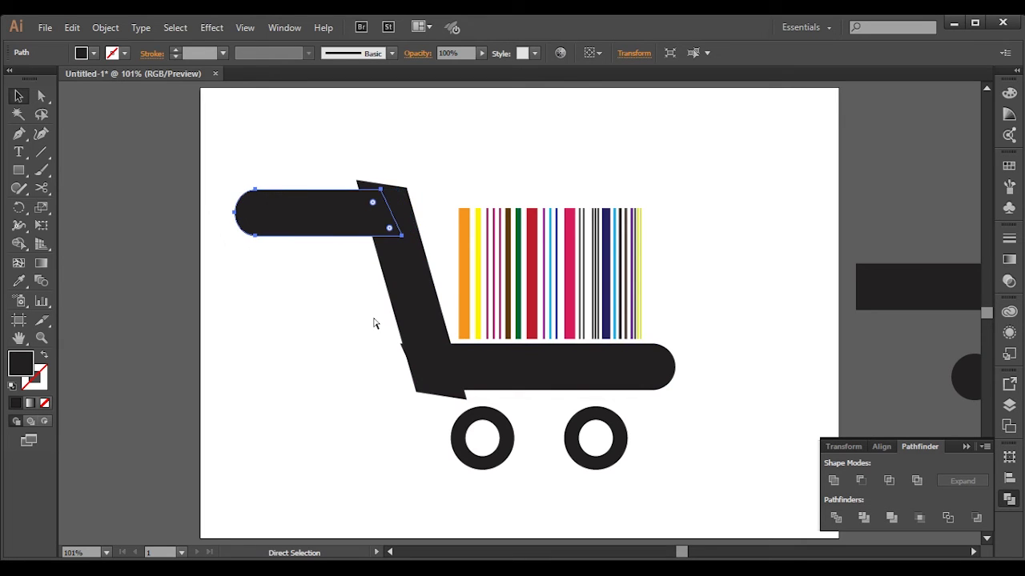
left_click(374, 324)
key("shift+Left")
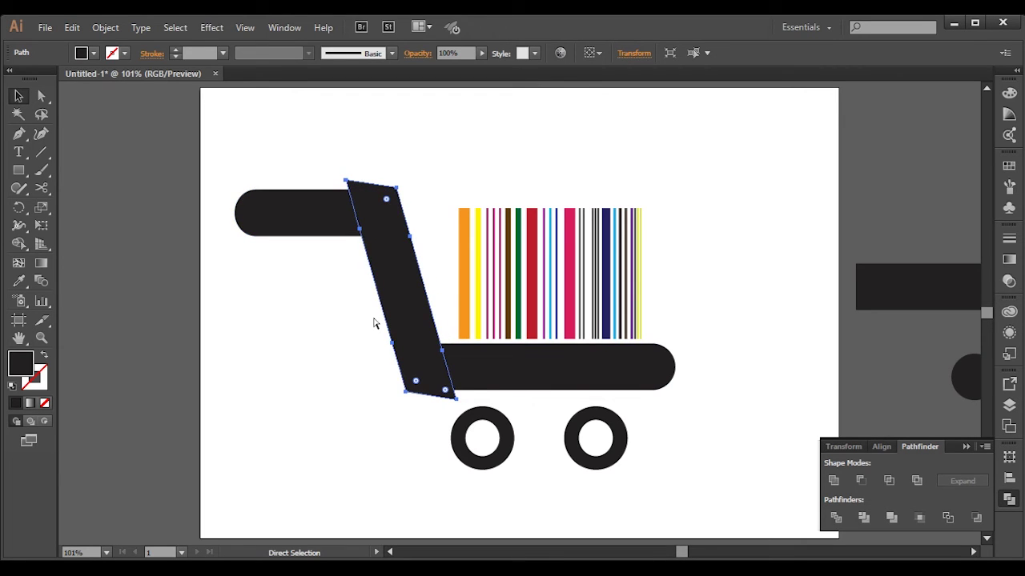
key("shift+Left")
key("v")
left_click(282, 353)
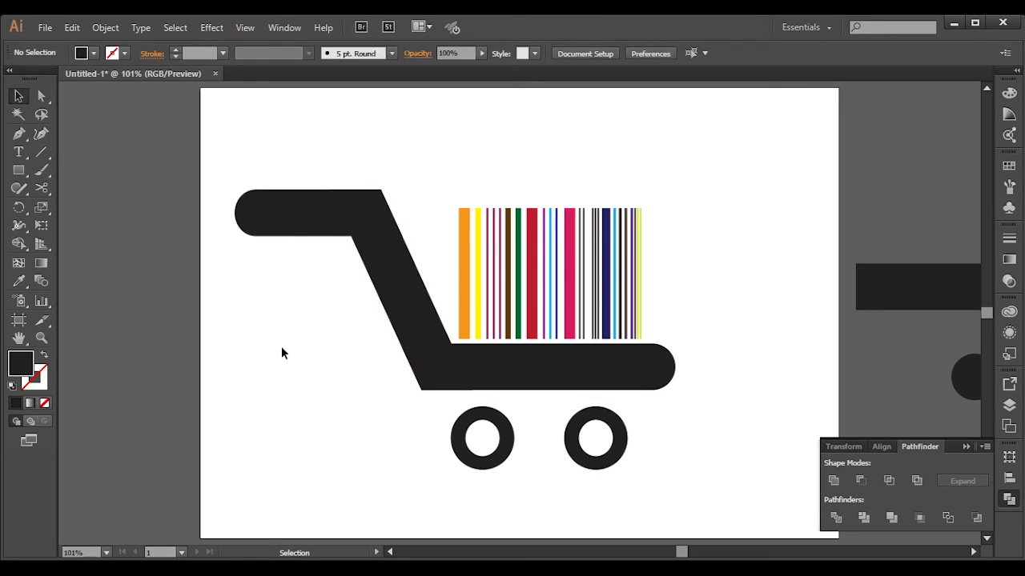
- Make a new steep diagonal handle bar from a copied black rectangle and join the top bar to it
left_click_drag(393, 279, 167, 305)
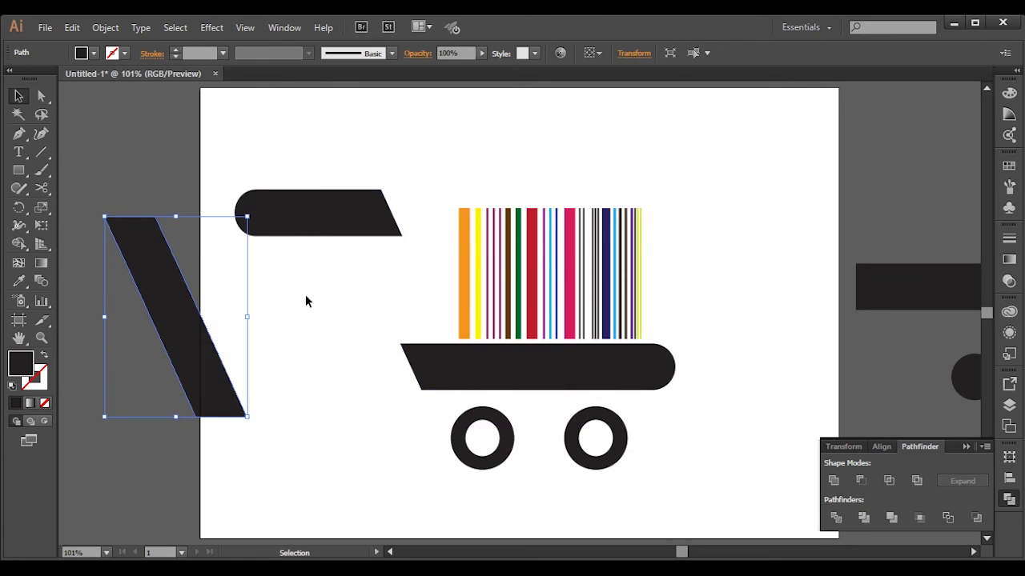
left_click(897, 284)
left_click_drag(896, 284, 701, 163)
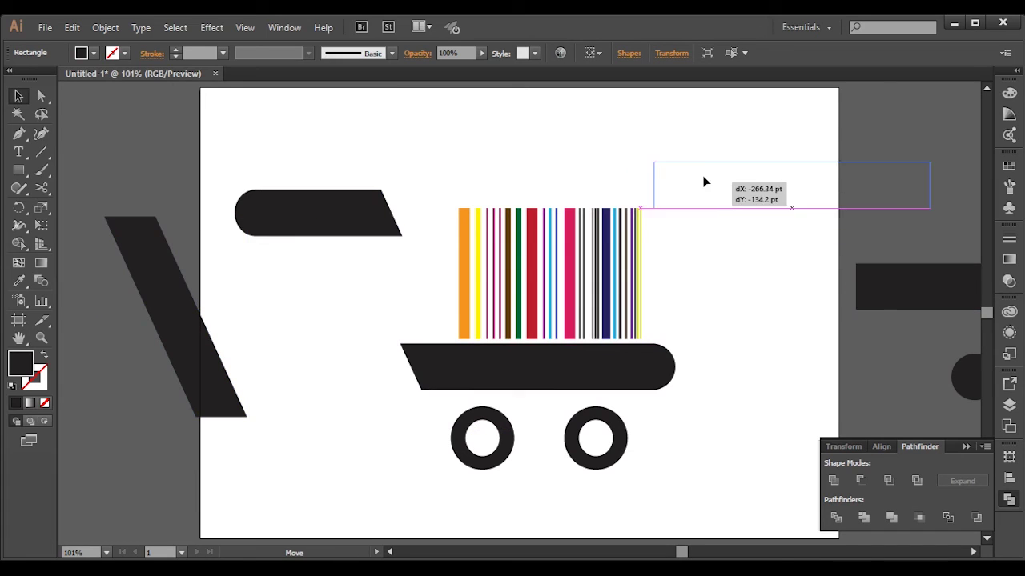
key("ctrl+v")
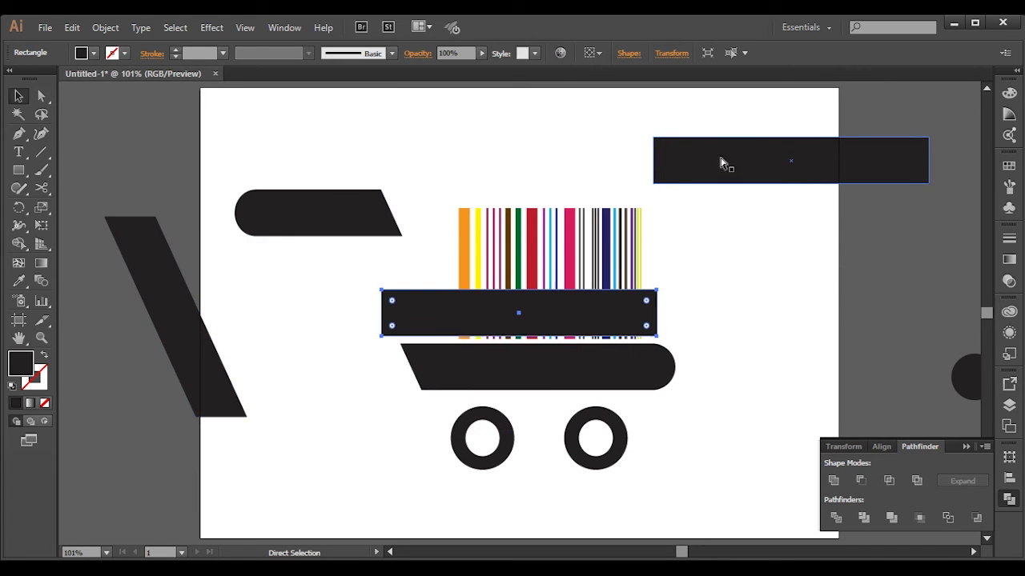
left_click_drag(465, 327, 283, 313)
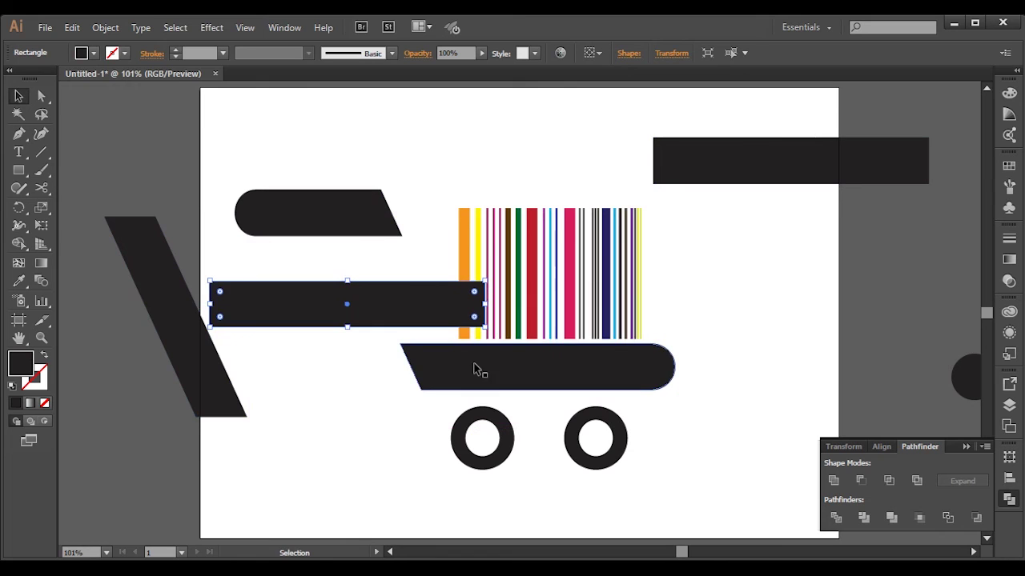
left_click_drag(486, 330, 366, 434)
left_click_drag(373, 382, 430, 342)
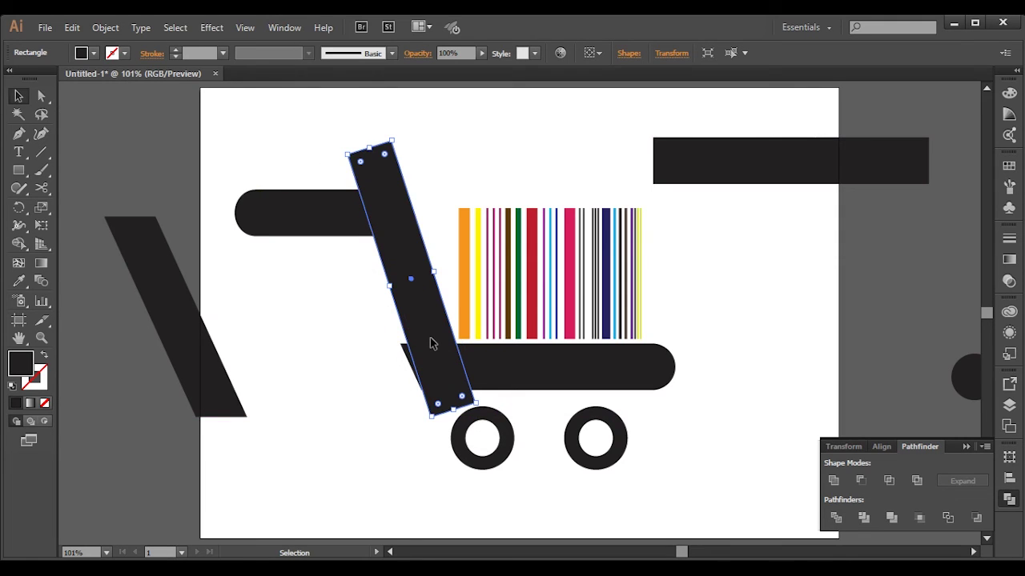
left_click(292, 221)
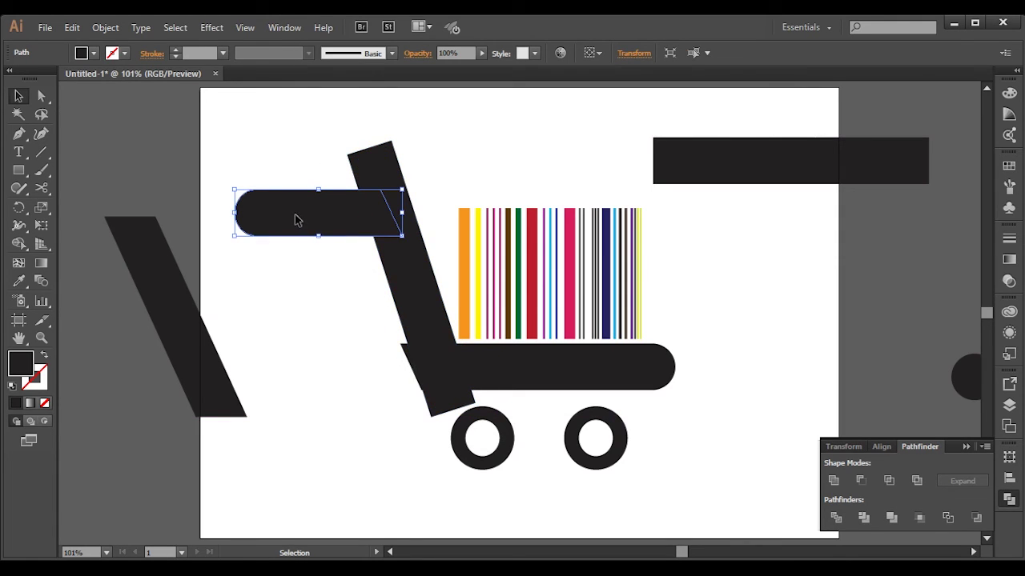
left_click_drag(296, 221, 325, 216)
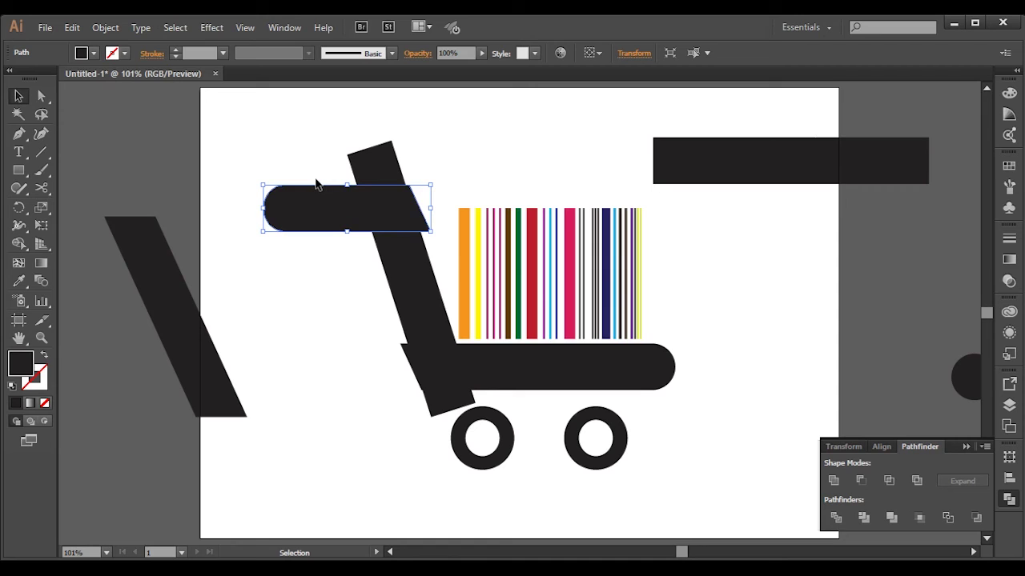
- Trim the pieces above the top bar, below the base, and the base's lower-left sliver
left_click_drag(275, 117, 447, 380)
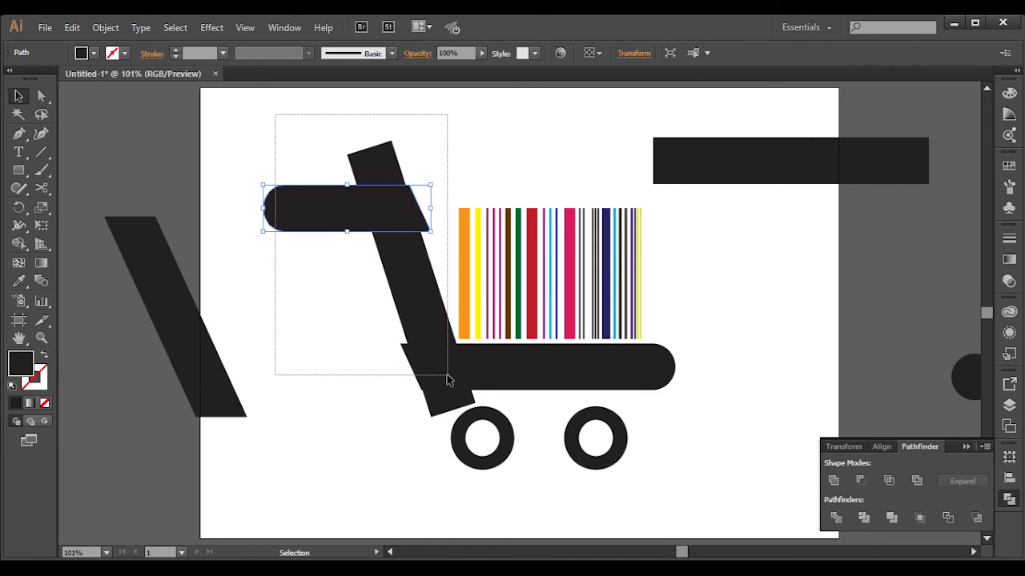
key("shift+m")
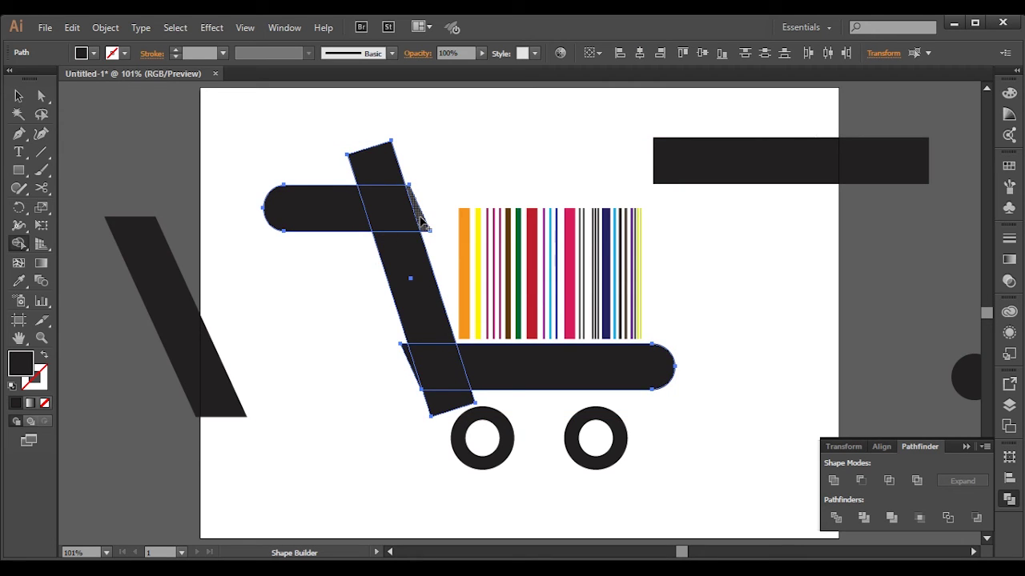
left_click(357, 156, "alt")
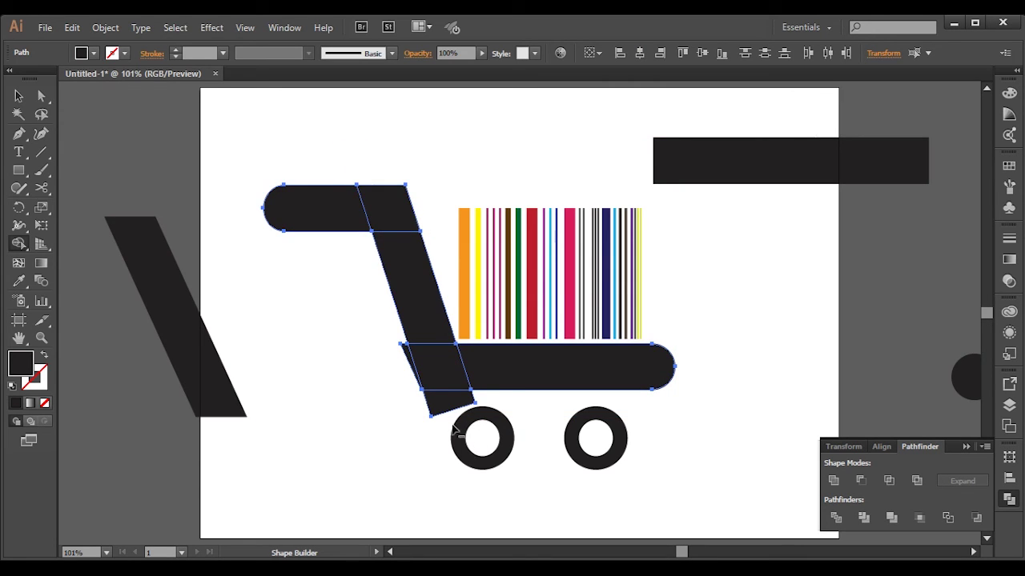
left_click(445, 404, "alt")
left_click(409, 361, "alt")
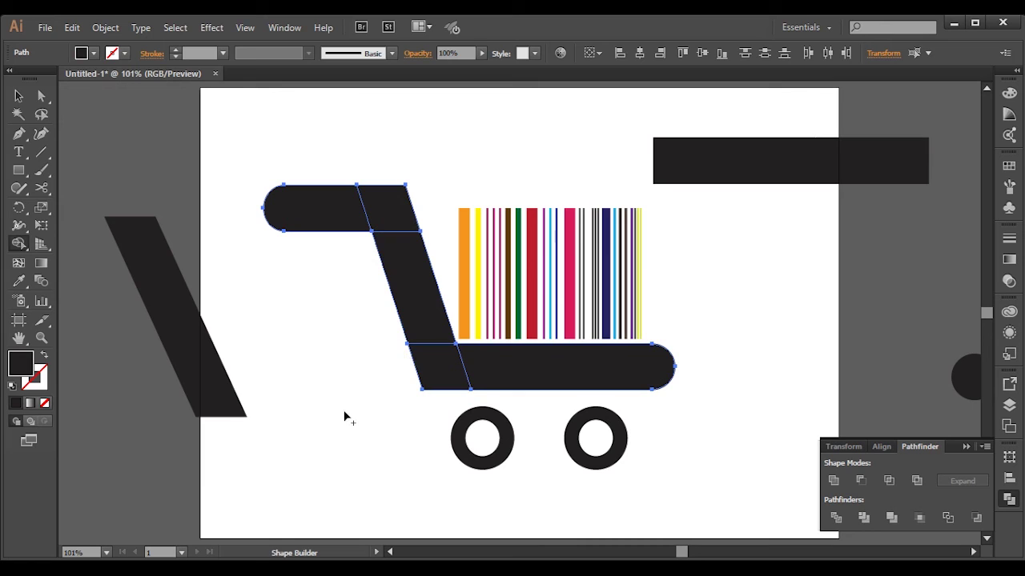
left_click(19, 96)
left_click(364, 346)
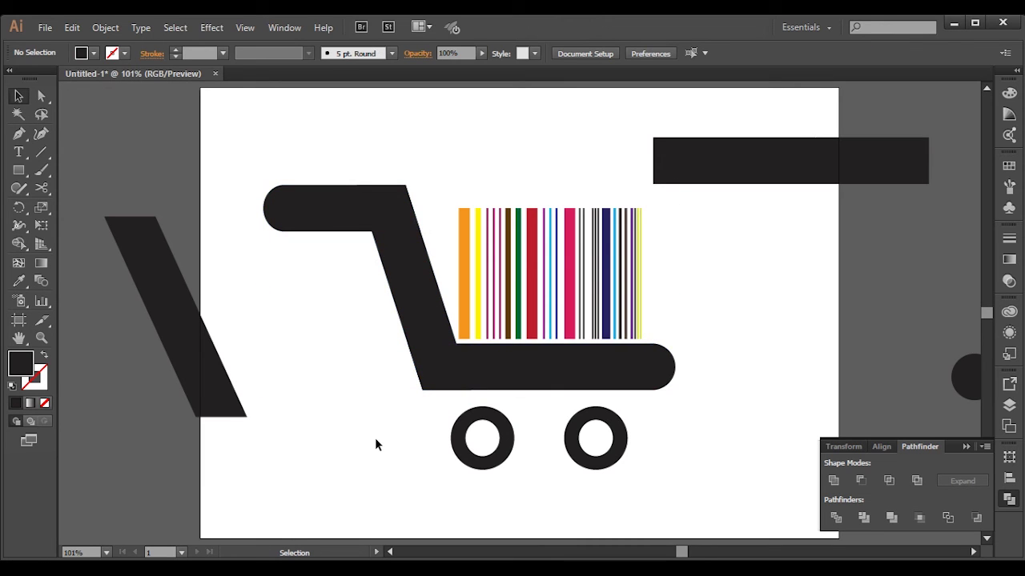
- Move the leftover slanted bar and black rectangle off the artboard to the right, then fit the artboard in view
mouse_move(175, 345)
left_mouse_down()
mouse_move(878, 315)
mouse_move(940, 229)
mouse_move(960, 221)
left_mouse_up()
left_click_drag(710, 176, 925, 277)
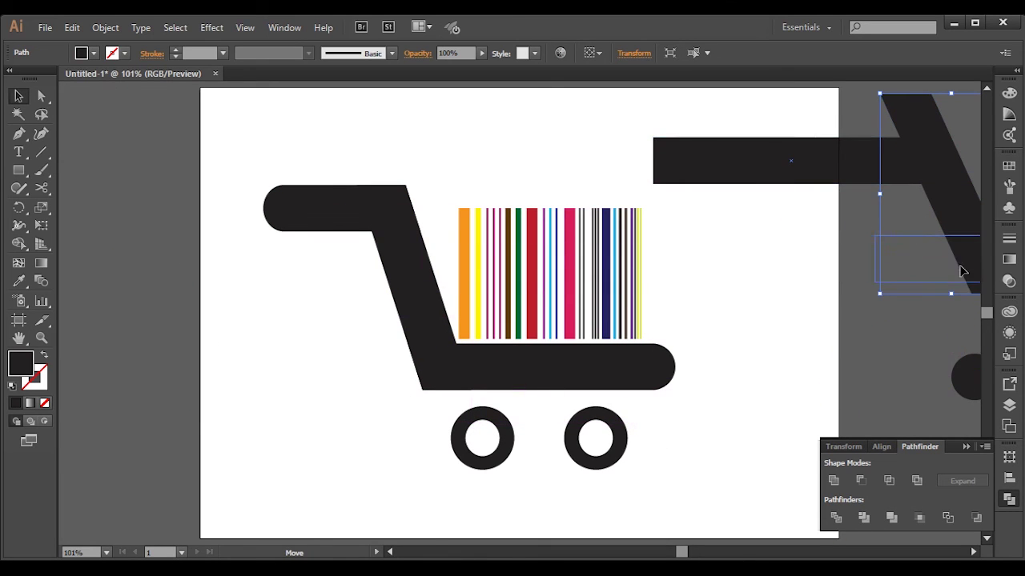
scroll(885, 357, "down", 2)
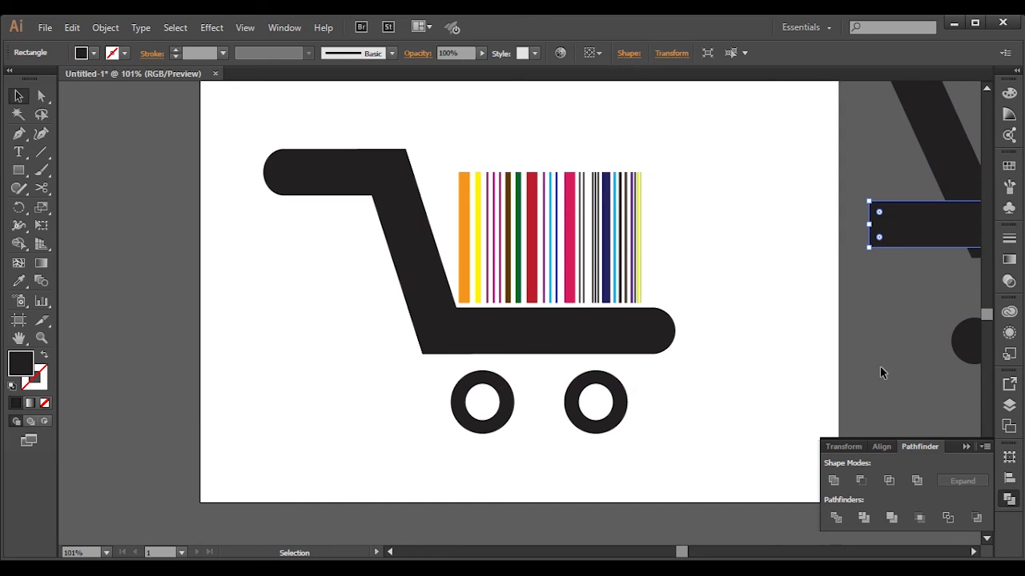
scroll(880, 370, "up", 1)
key("Left")
key("Left")
key("Left")
key("Left")
key("Left")
key("Left")
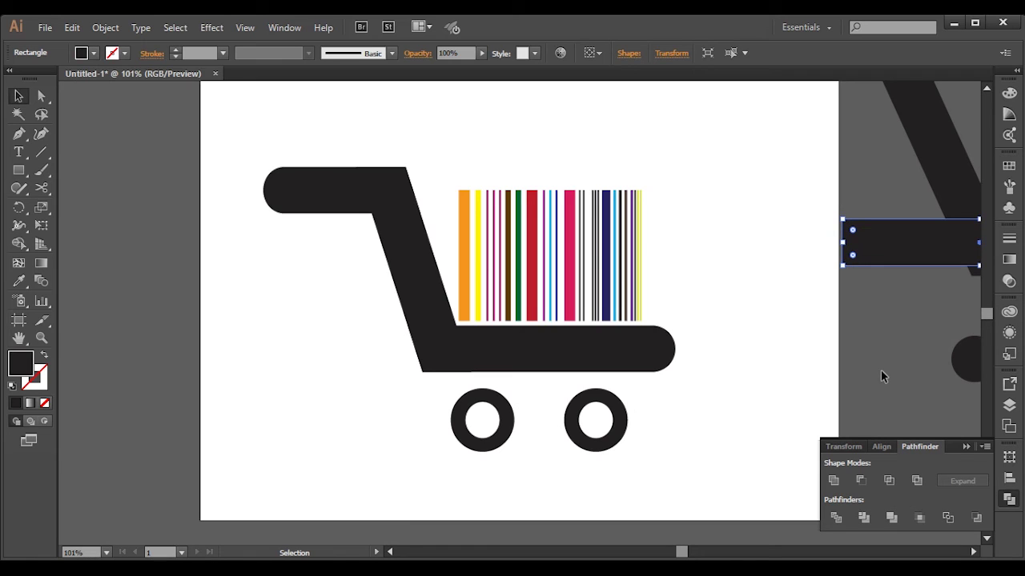
left_click(858, 370)
key("ctrl+0")
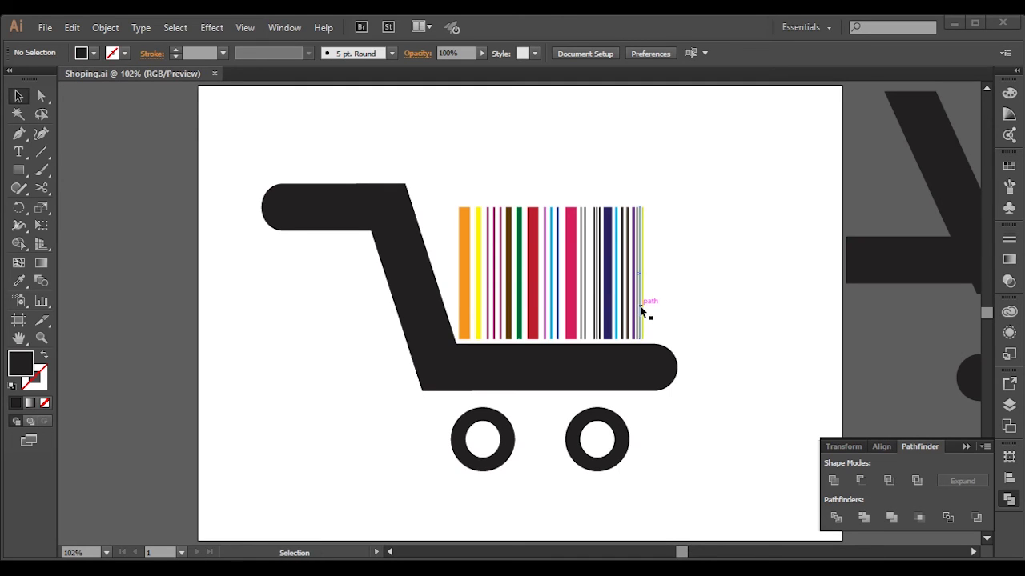
- Paste the rotated name watermark, size it to span the cart, and set its opacity to 24%
key("ctrl+v")
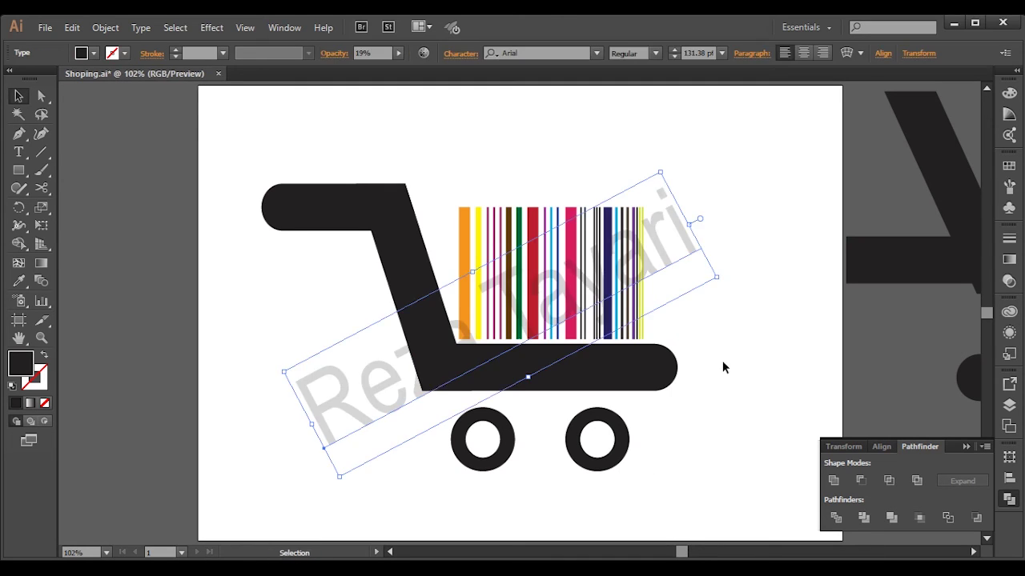
left_click_drag(311, 426, 250, 455)
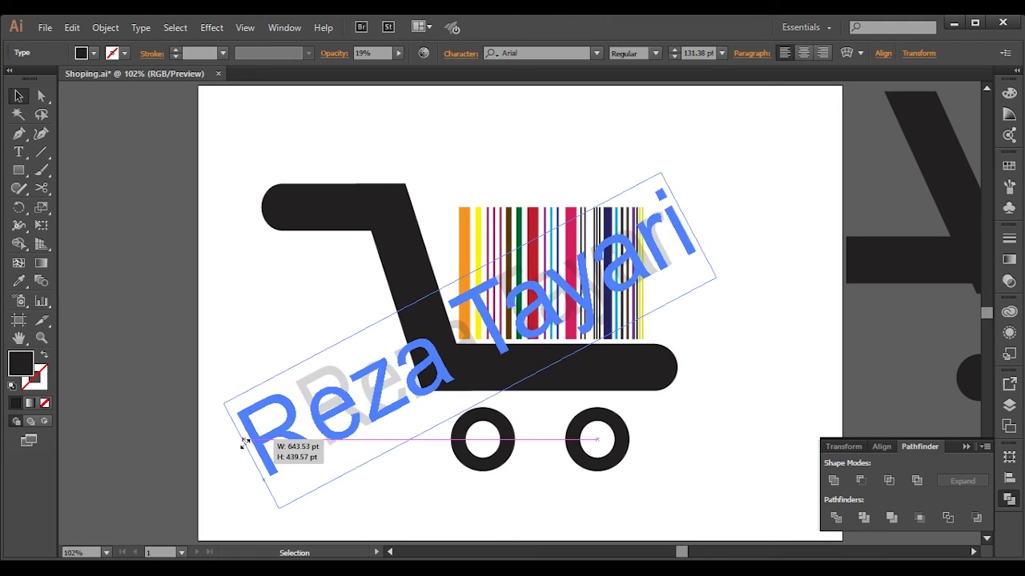
left_click_drag(699, 226, 778, 184)
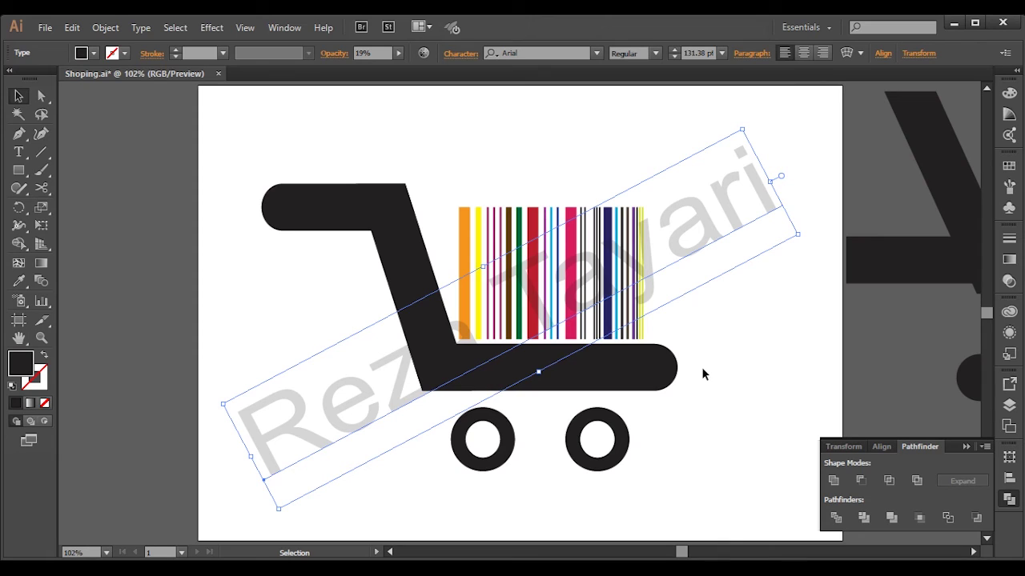
left_click_drag(354, 67, 350, 67)
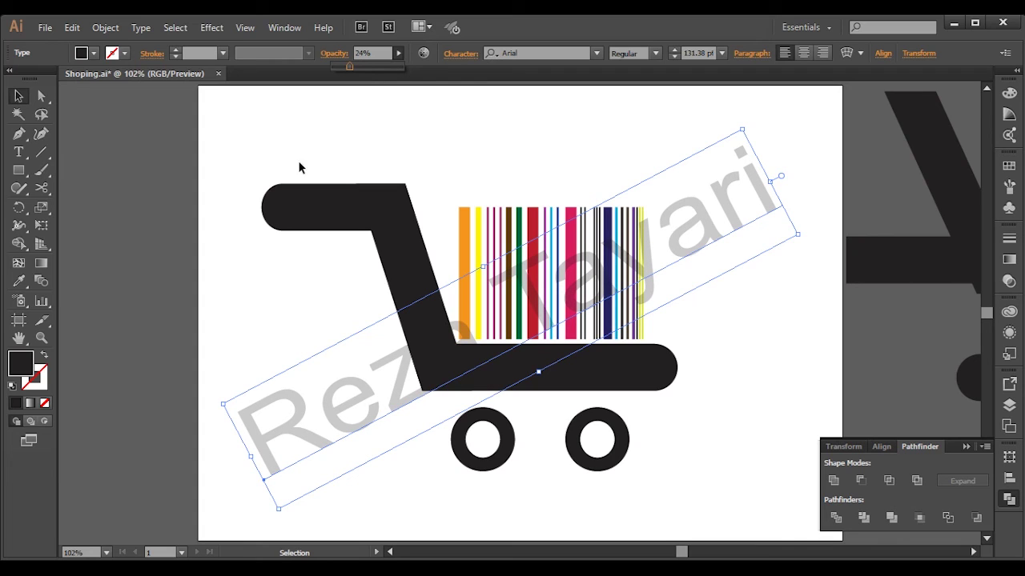
key("Return")
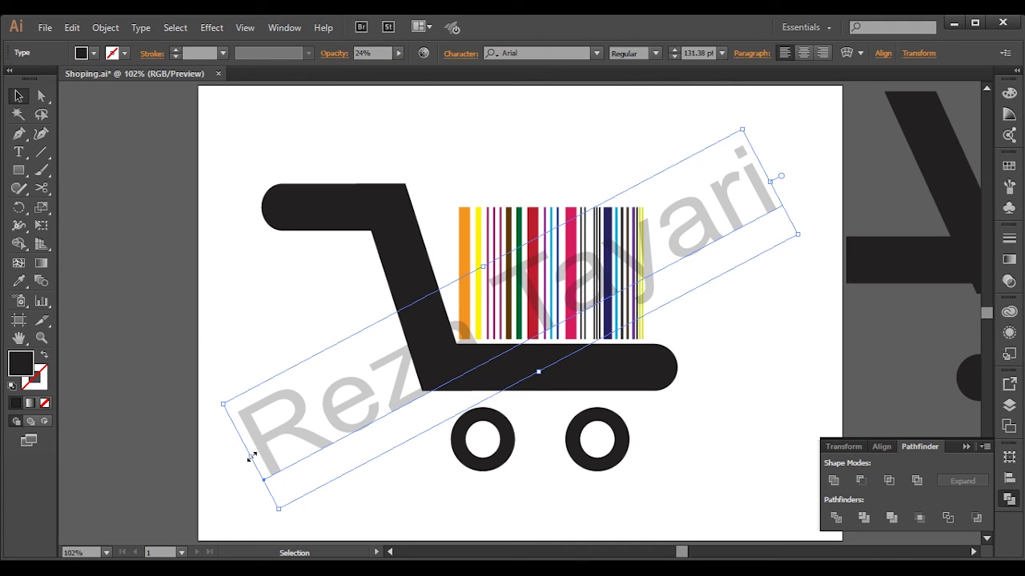
left_click_drag(251, 457, 298, 430)
left_click_drag(770, 183, 767, 183)
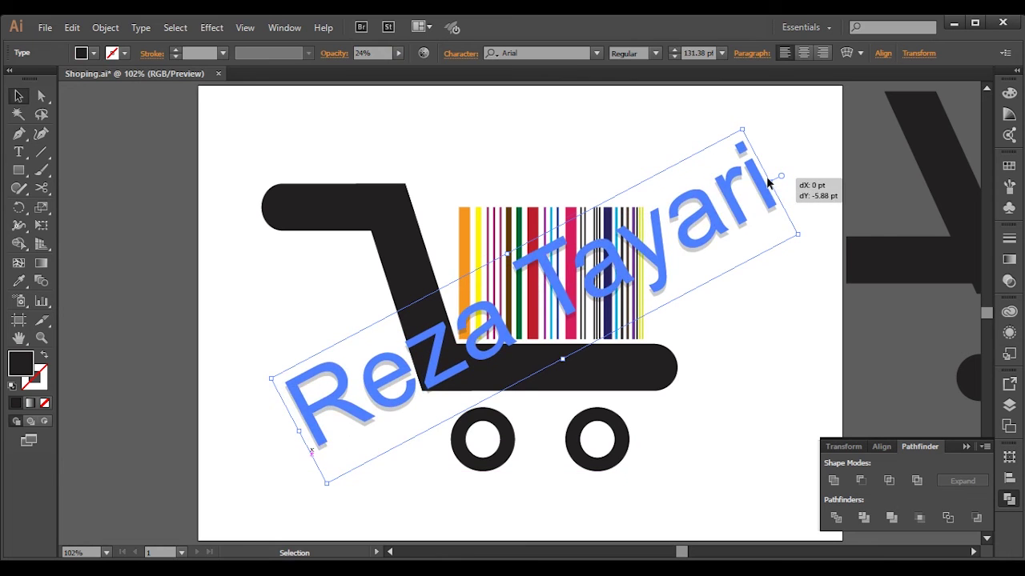
left_click_drag(766, 183, 702, 207)
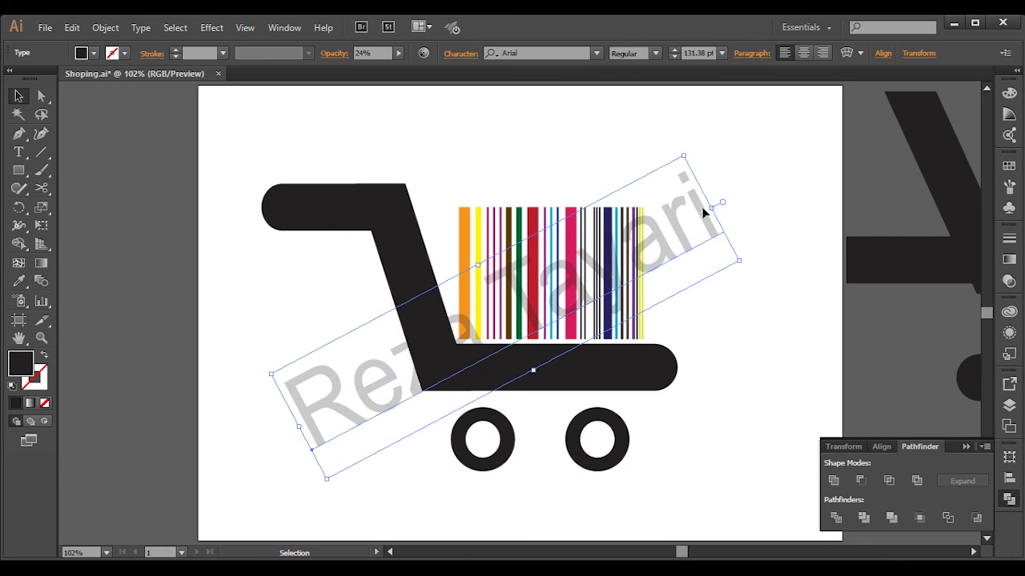
- Pull the artboard edges in around the cart to 617.65 × 426.47 pt, deleting an accidental extra artboard
left_click(18, 320)
left_click_drag(199, 313, 254, 313)
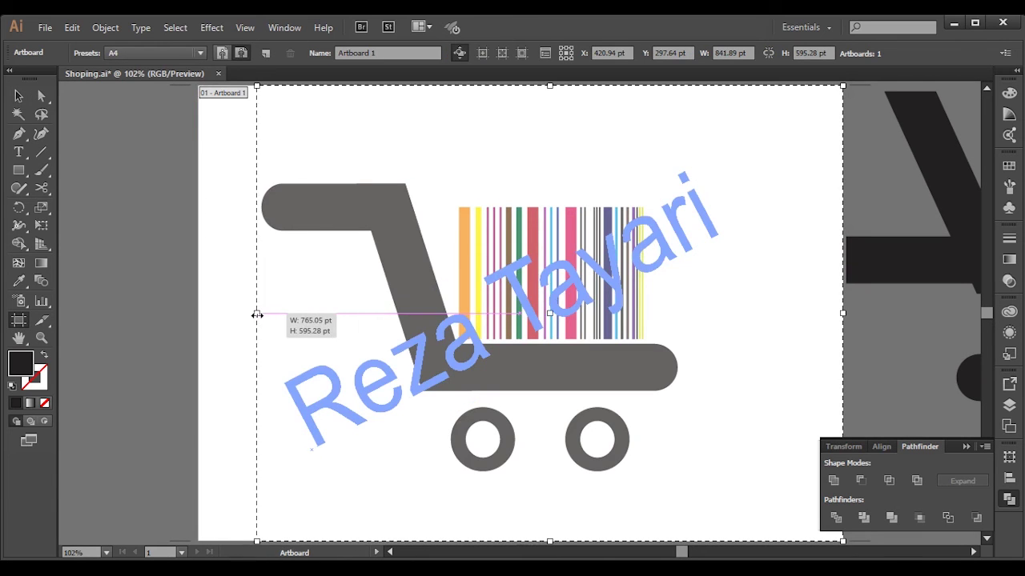
mouse_move(549, 85)
left_mouse_down()
mouse_move(558, 173)
mouse_move(549, 162)
left_mouse_up()
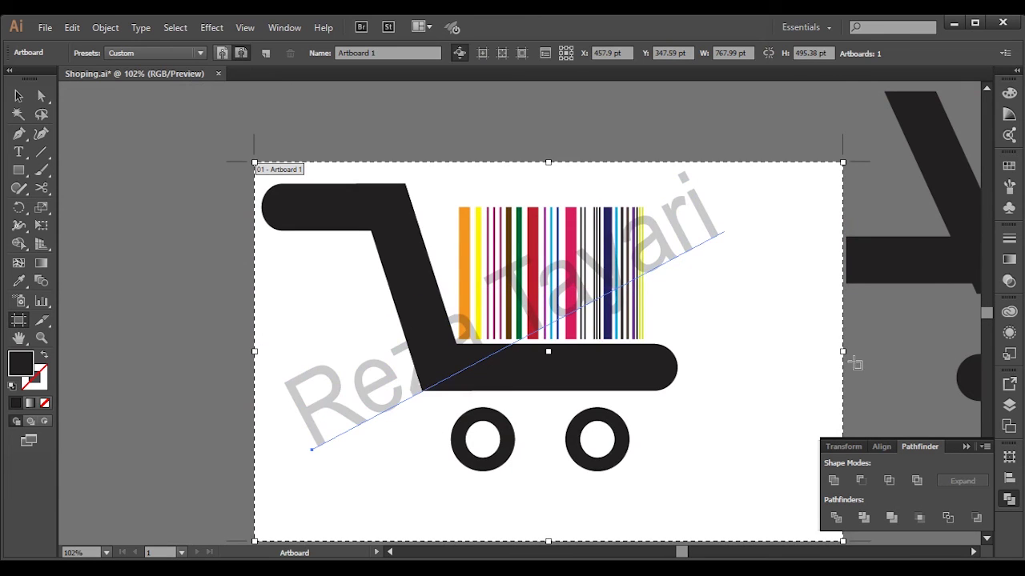
left_click_drag(846, 352, 756, 356)
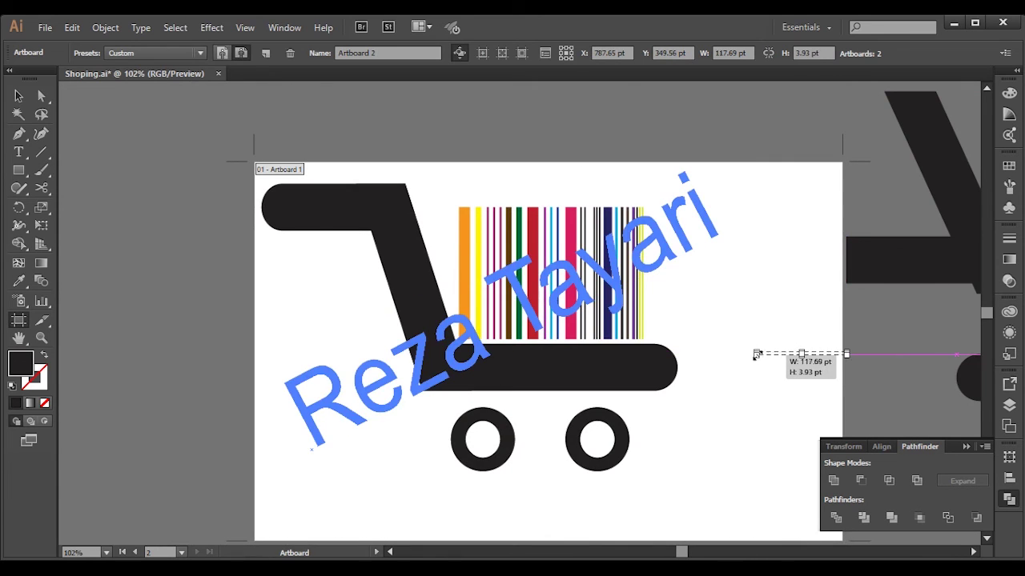
key("Delete")
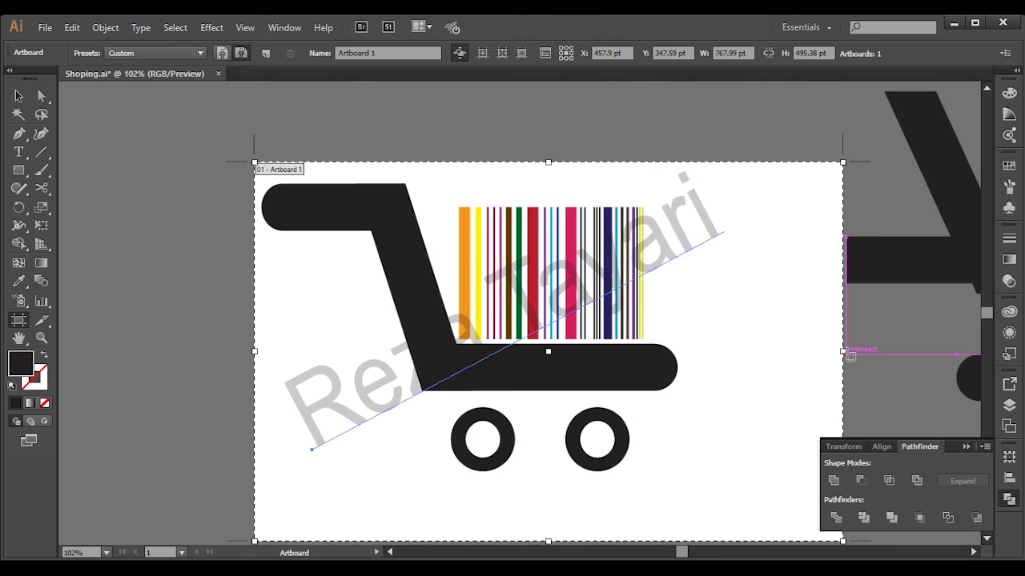
left_click_drag(841, 353, 728, 358)
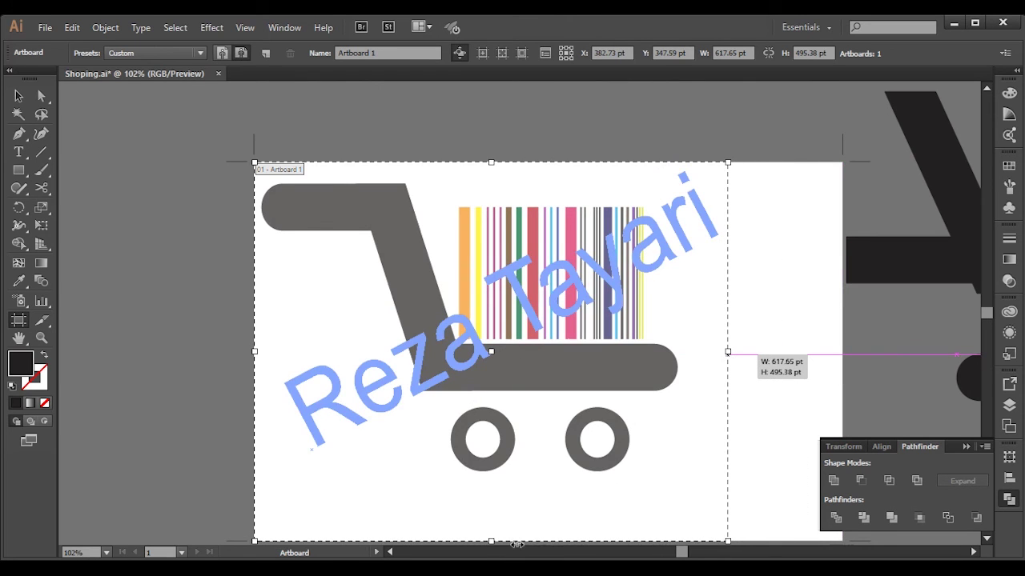
left_click_drag(490, 542, 499, 490)
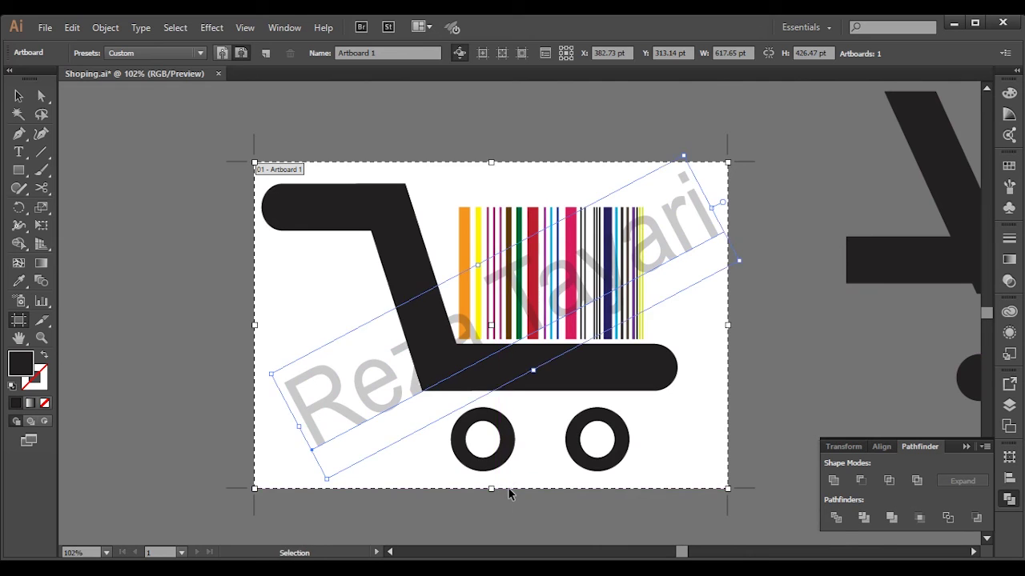
scroll(507, 487, "up", 1)
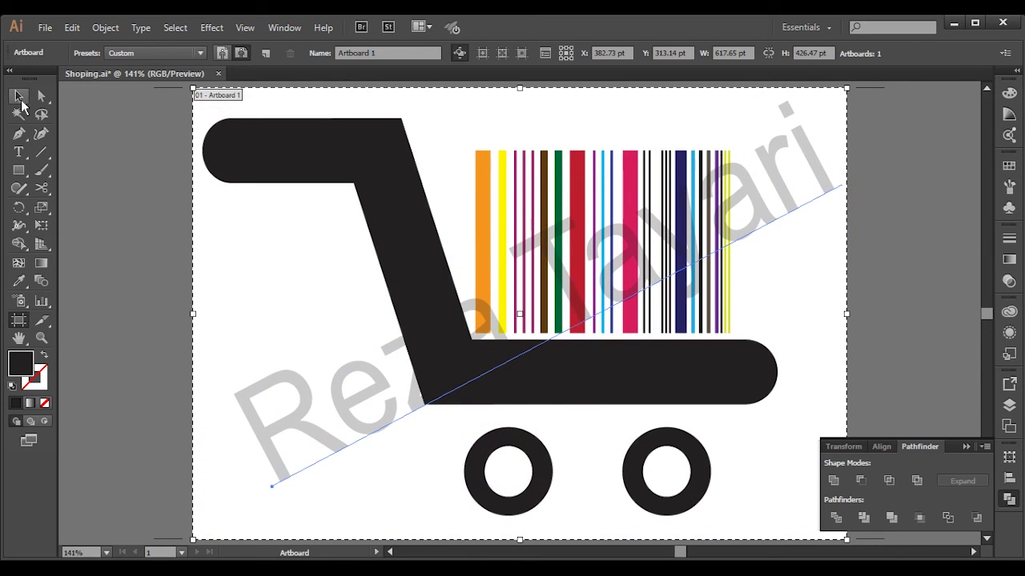
- Return to the Selection tool, close the Pathfinder panel, and save the logo from the File menu
left_click(19, 97)
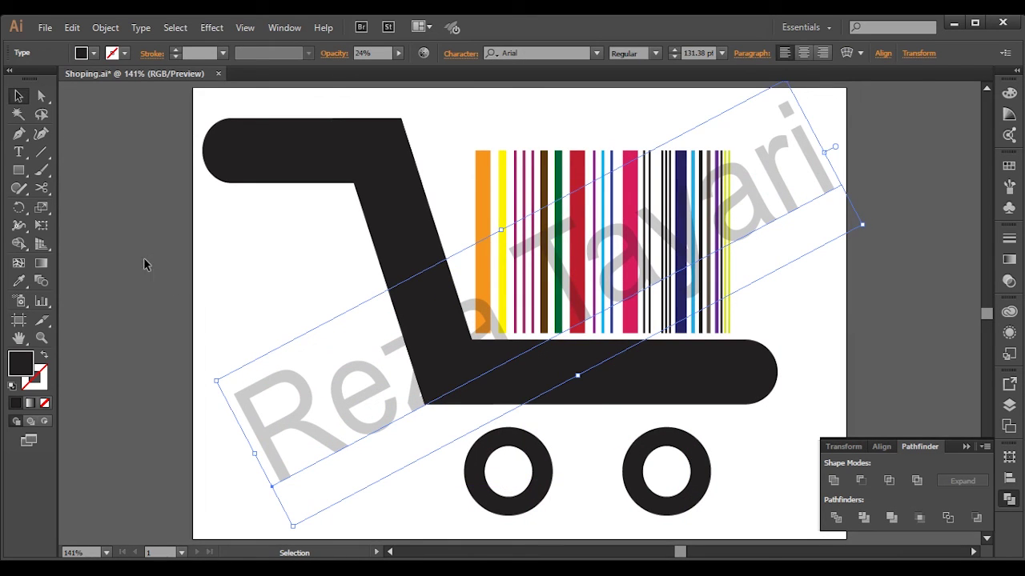
left_click(1010, 498)
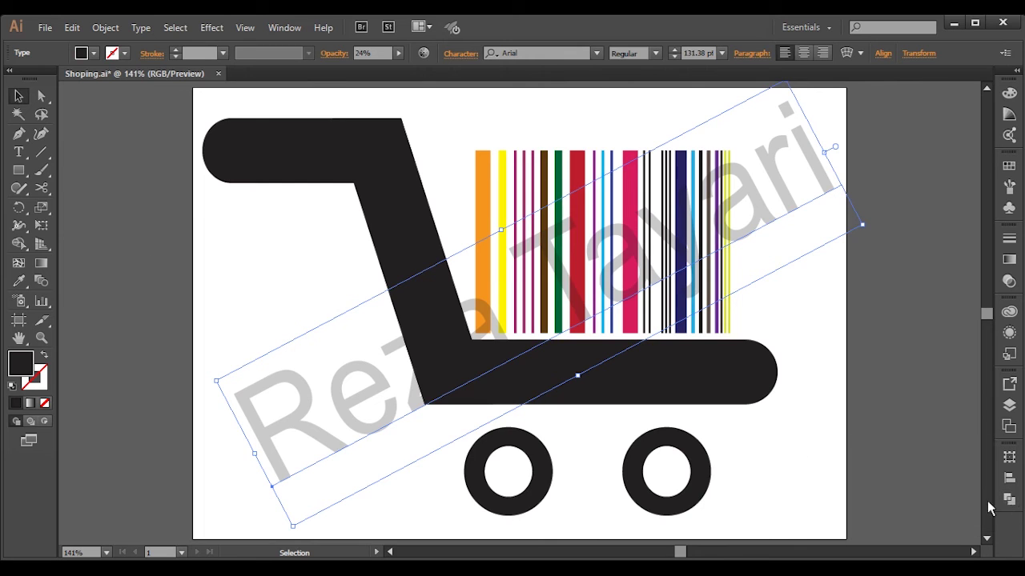
left_click(44, 27)
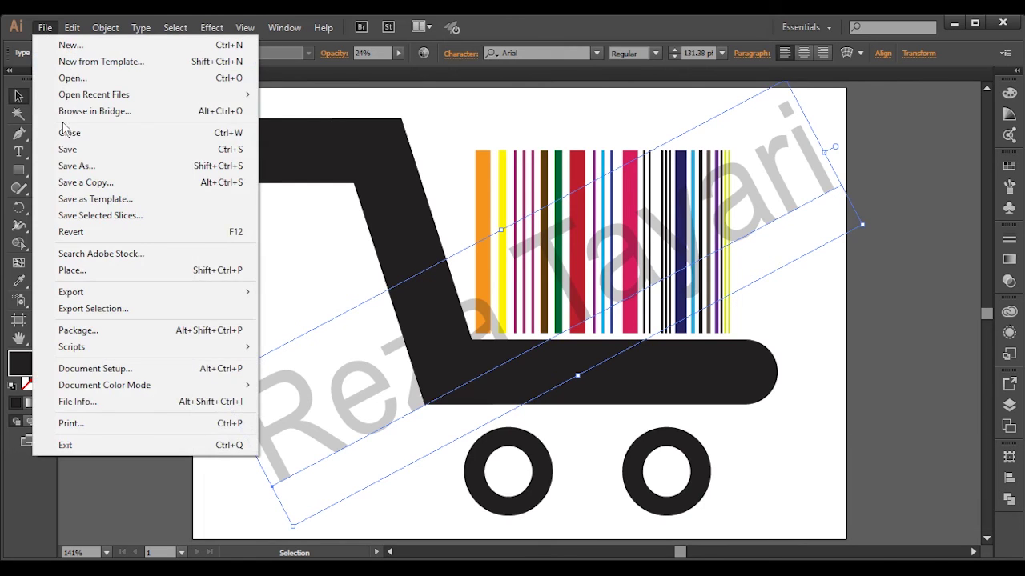